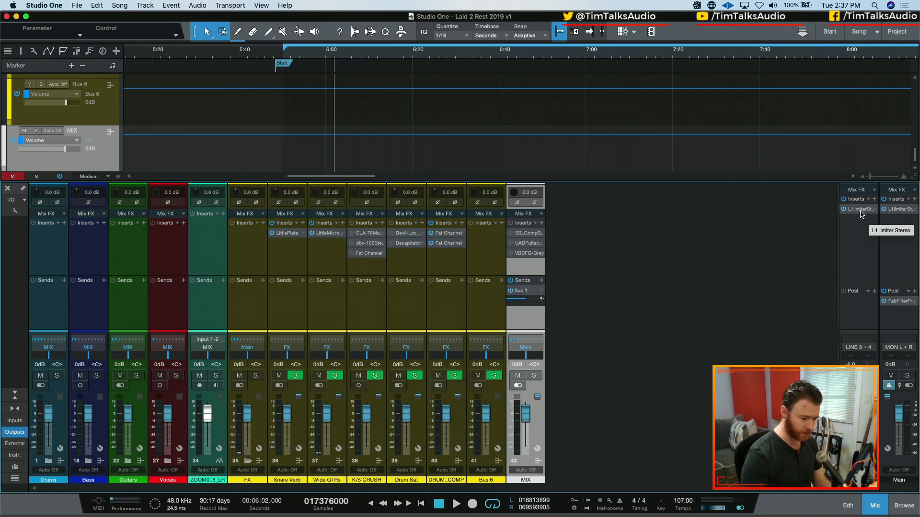
# Step: Inspect the L1 limiter Stereo insert on the Sub 1 output channel and close its window
pyautogui.click(860, 215)
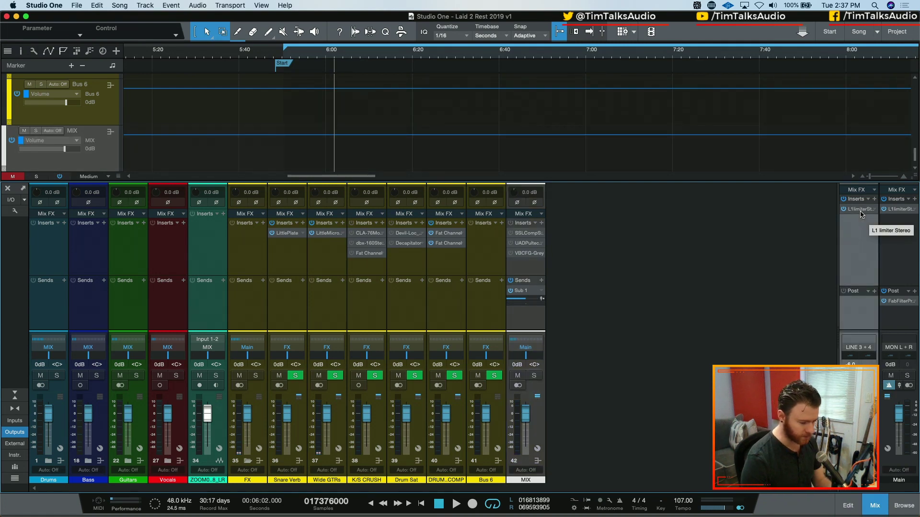
pyautogui.doubleClick(861, 214)
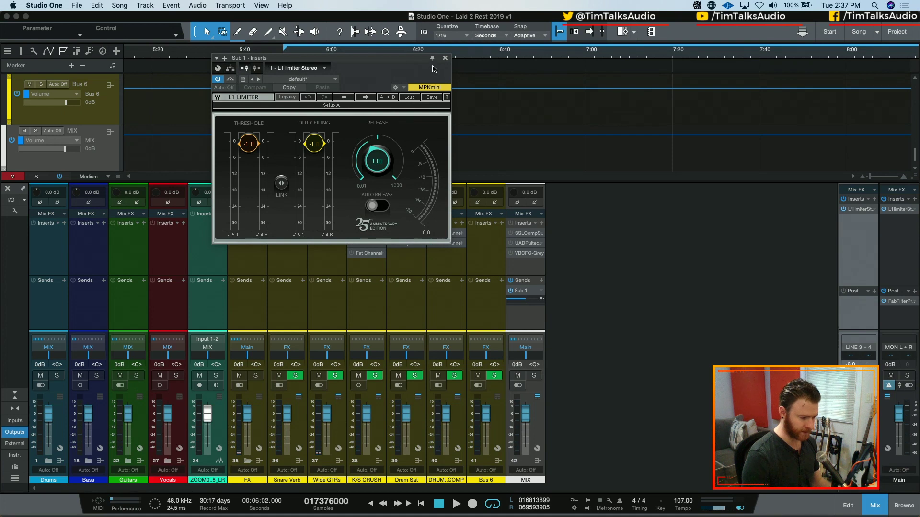
pyautogui.click(446, 59)
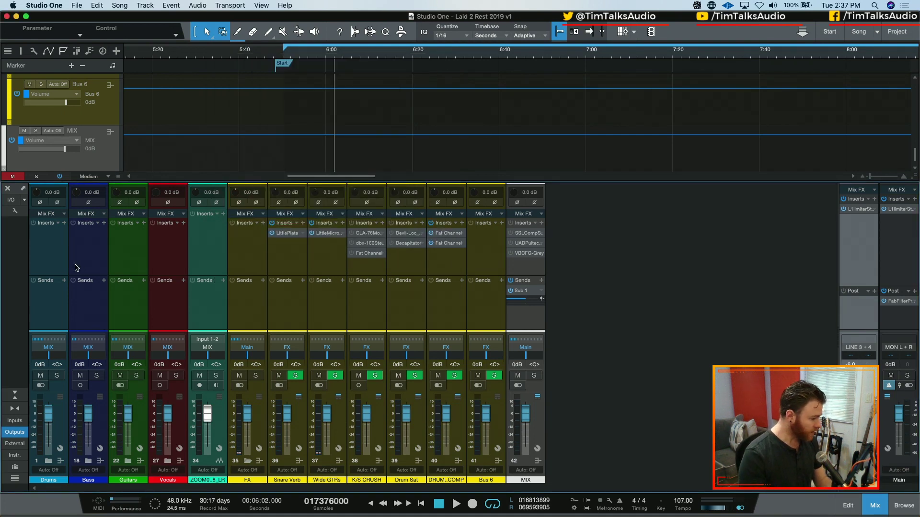
# Step: Expand the Vocals, Guitars, Bass and Drums folders in the mixer to show their individual channels
pyautogui.click(168, 460)
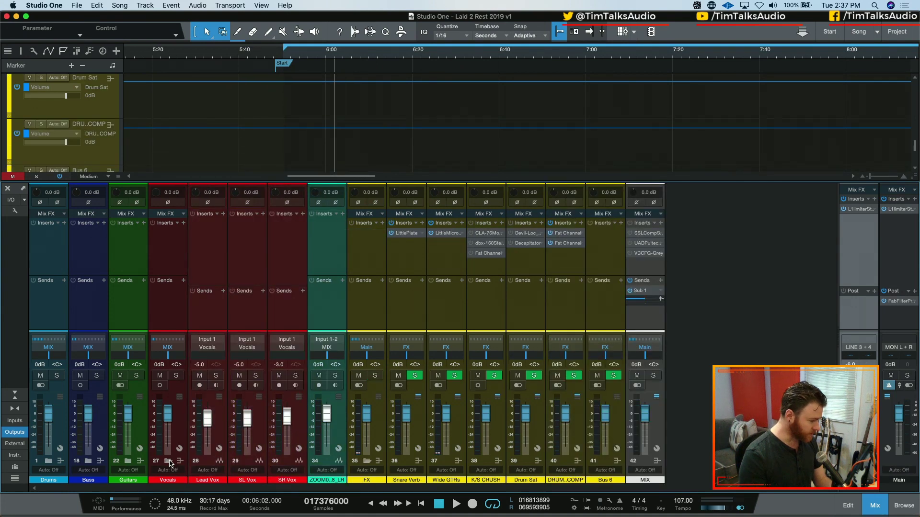
pyautogui.click(128, 461)
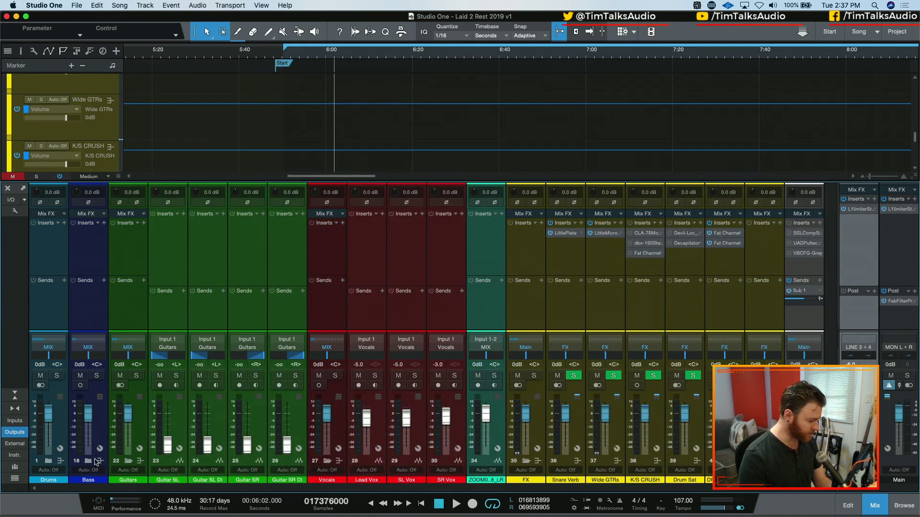
pyautogui.click(49, 461)
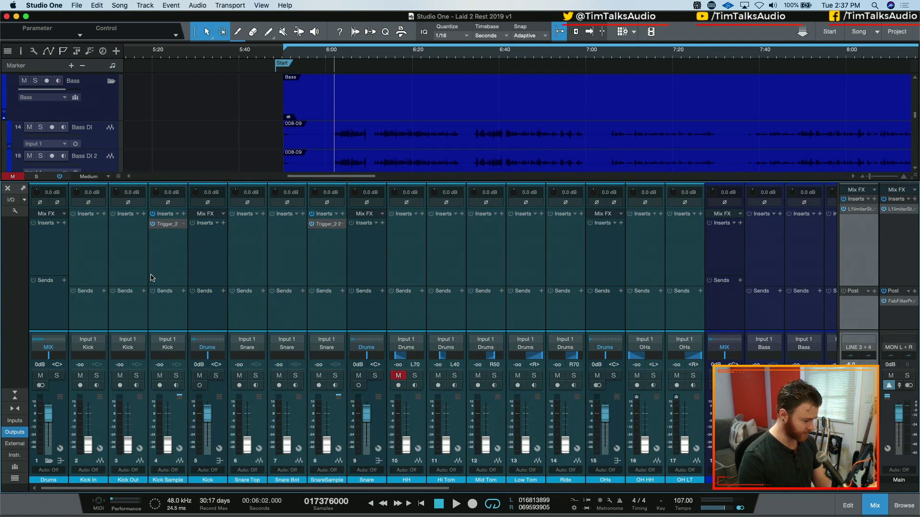
# Step: Point out the Kick Sample and SnareSample channels by selecting both, followed by the HH channel alone
pyautogui.click(180, 235)
pyautogui.keyDown('shift'); pyautogui.click(330, 256); pyautogui.keyUp('shift')
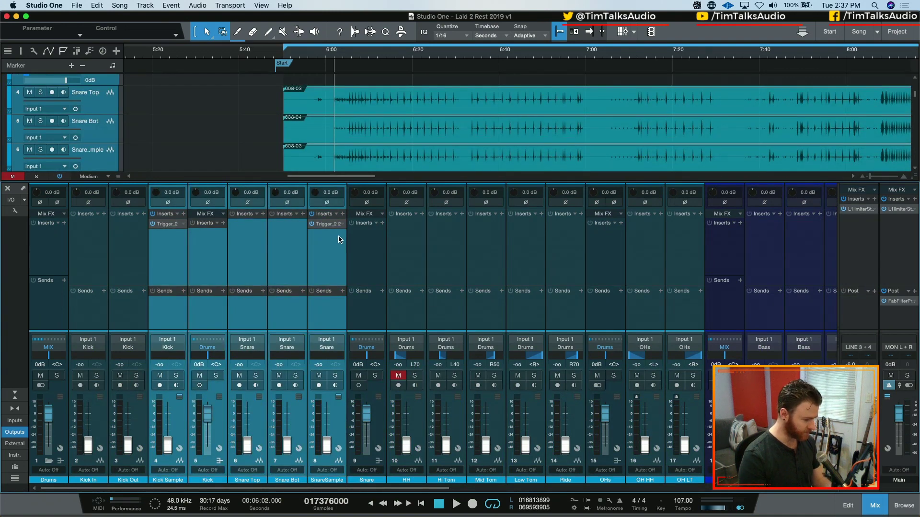
pyautogui.click(334, 259)
pyautogui.keyDown('super'); pyautogui.click(157, 249); pyautogui.keyUp('super')
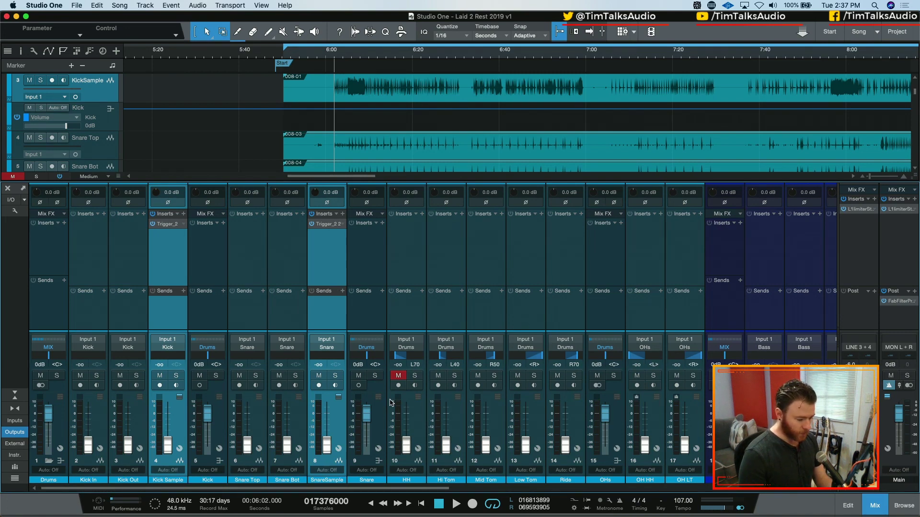
pyautogui.click(418, 423)
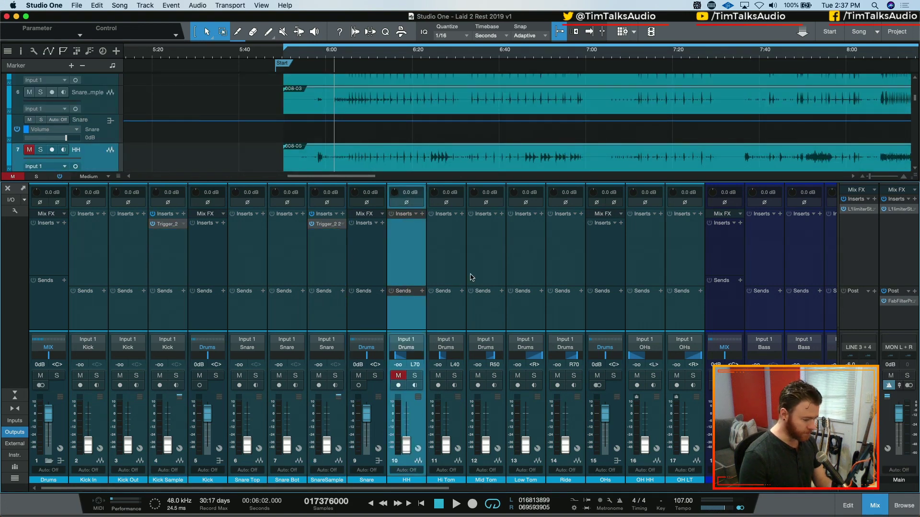
# Step: Select the FX folder channel, followed by the range of effects buses from Snare Verb to Bus 6
pyautogui.hscroll(2, 455, 305)
pyautogui.hscroll(10, 455, 305)
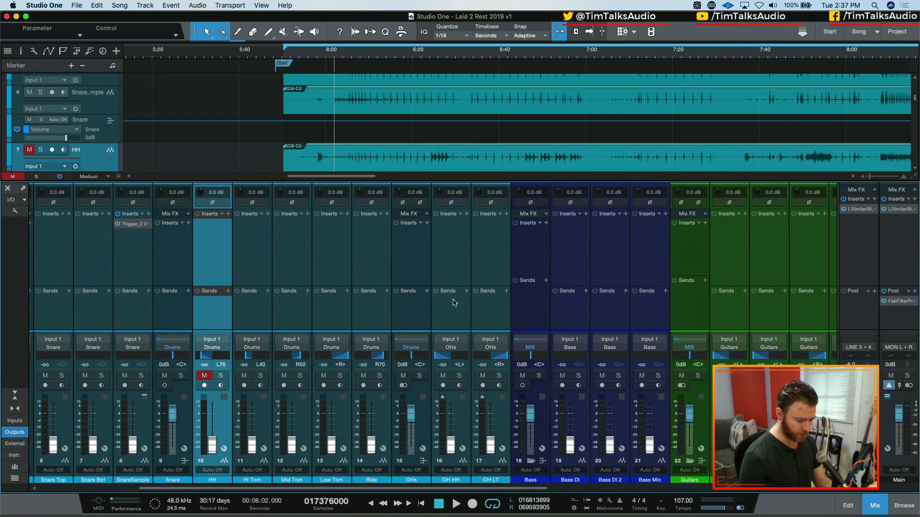
pyautogui.hscroll(8, 455, 302)
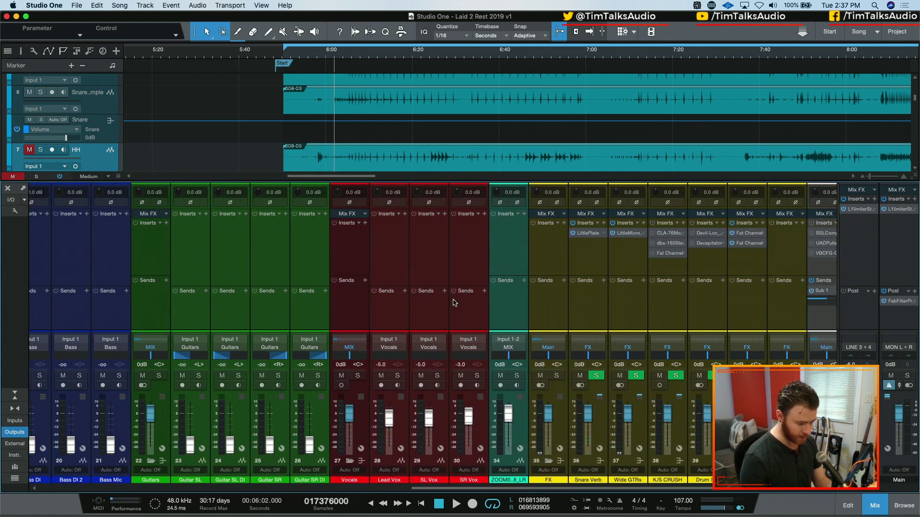
pyautogui.click(555, 263)
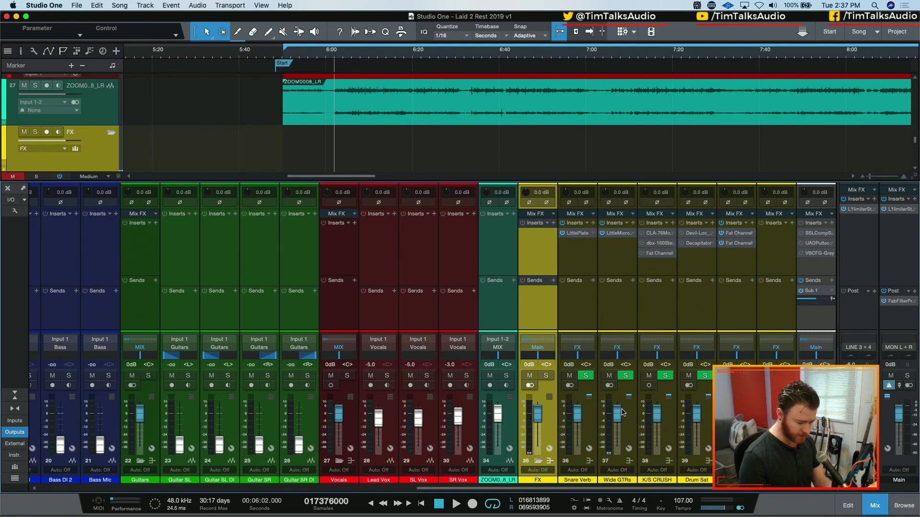
pyautogui.click(591, 318)
pyautogui.keyDown('shift'); pyautogui.click(769, 311); pyautogui.keyUp('shift')
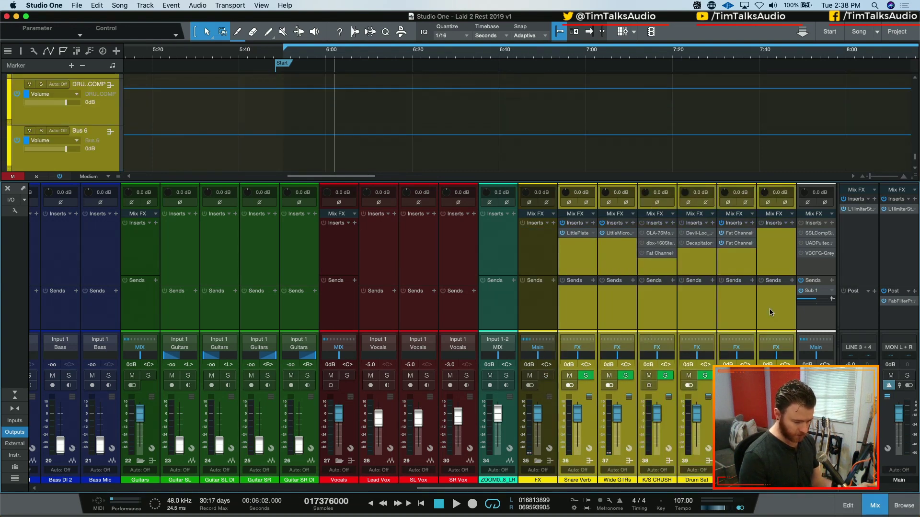
# Step: Review the LittlePlate reverb on the Snare Verb bus and the LittleMicroShift on the Wide GTRs bus, closing the plug-in window
pyautogui.click(585, 258)
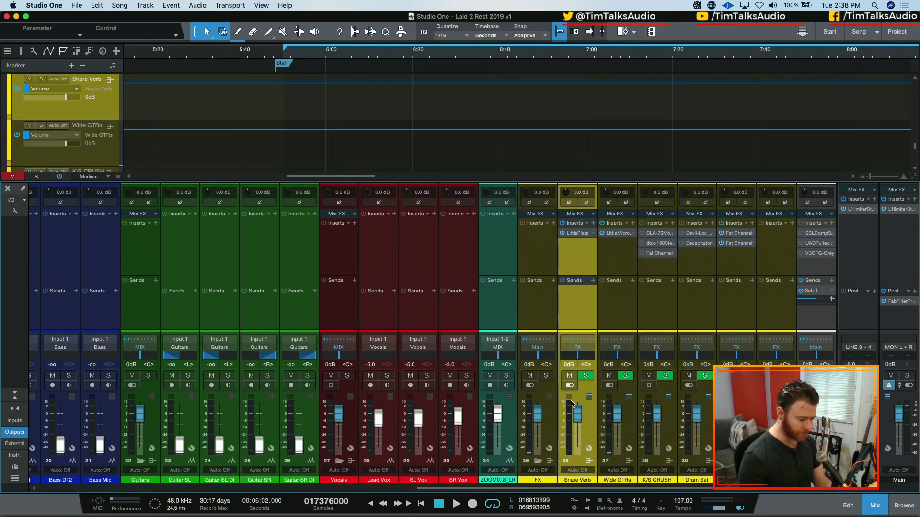
pyautogui.click(579, 234)
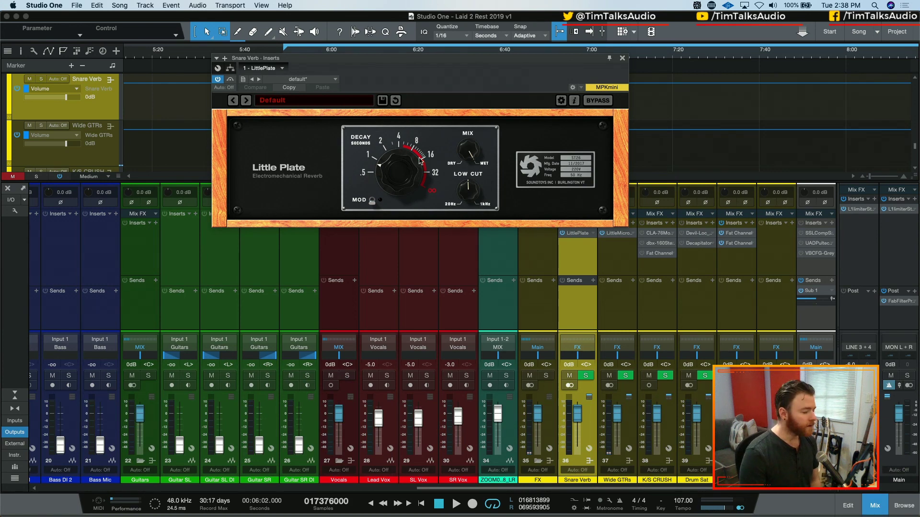
pyautogui.click(609, 263)
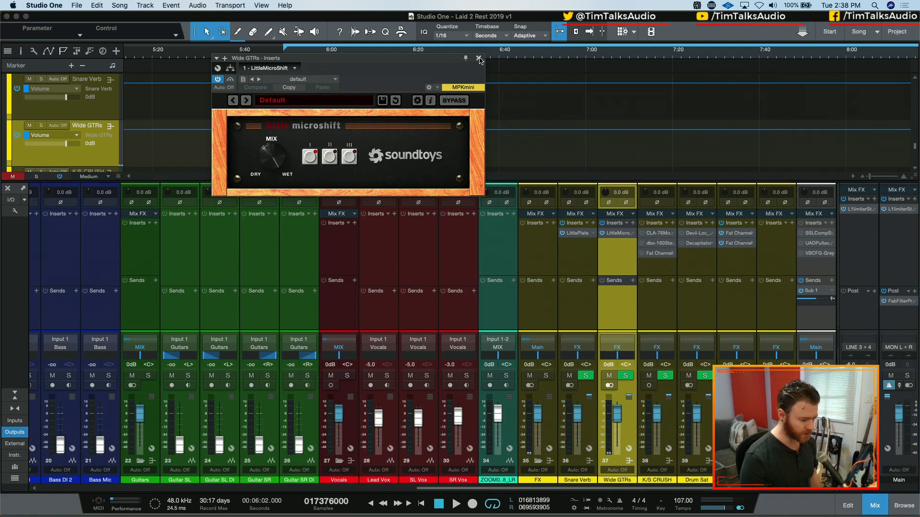
pyautogui.click(480, 59)
# Step: Select the K/S CRUSH bus and open its insert chain
pyautogui.click(666, 313)
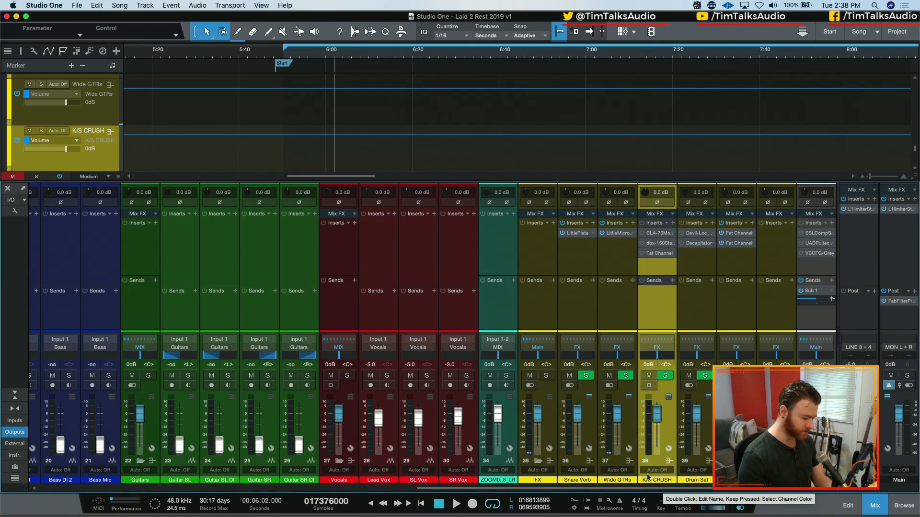
pyautogui.click(659, 235)
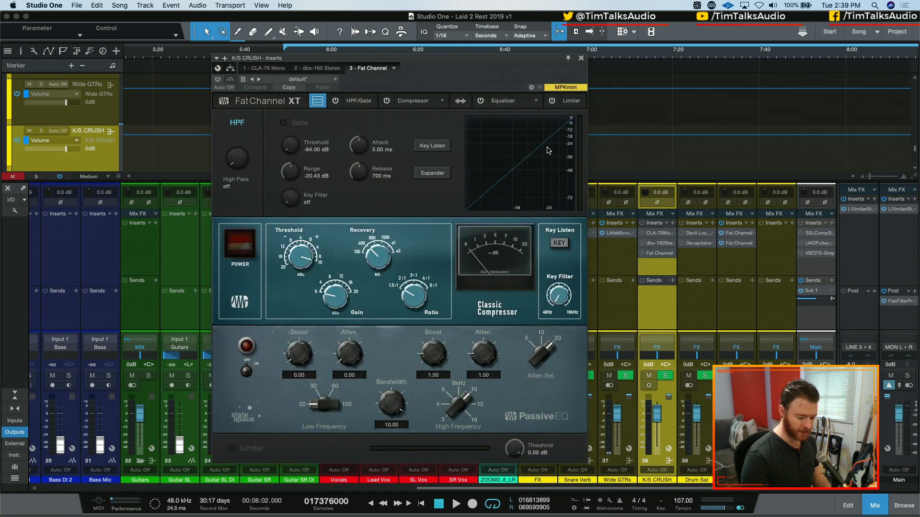
# Step: Look up the Page Down Skip shortcut by searching the keyboard shortcuts for "page", and leave the preferences without changes
pyautogui.press('super+comma')
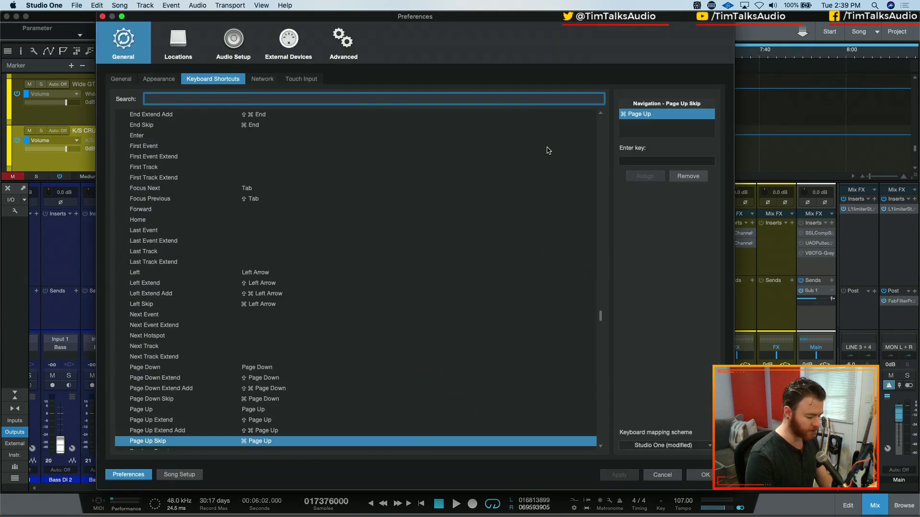
pyautogui.write('page')
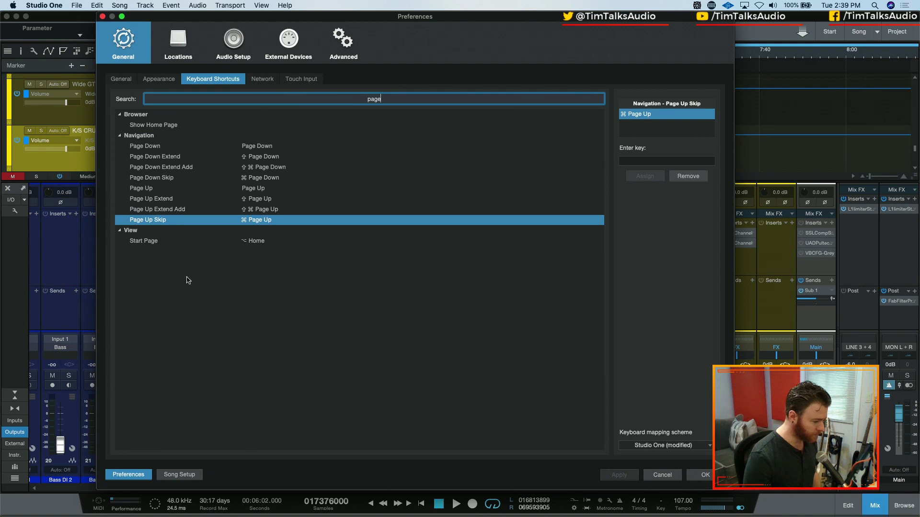
pyautogui.click(163, 180)
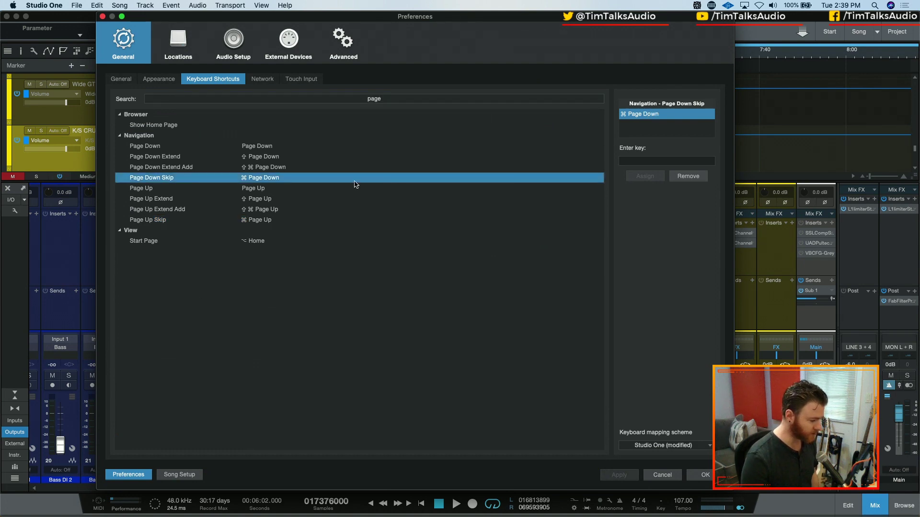
pyautogui.click(662, 475)
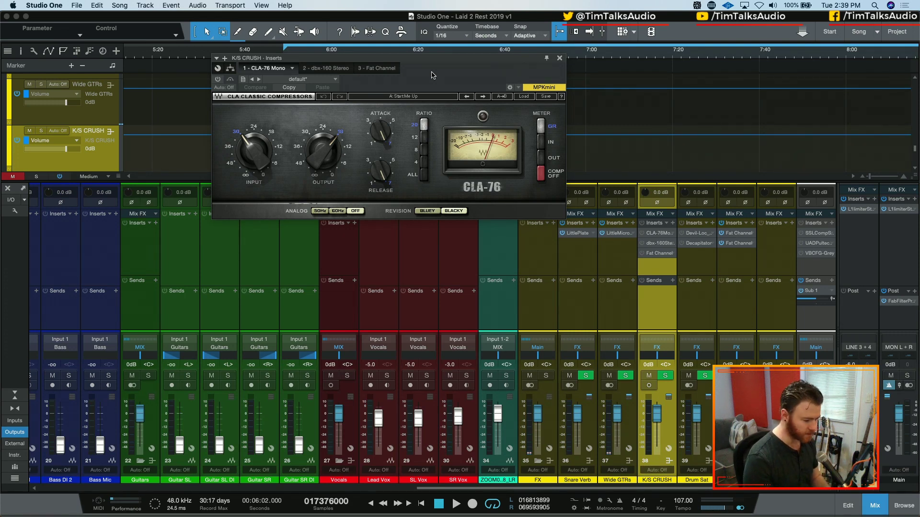
# Step: Step through the K/S CRUSH inserts from CLA-76 Mono to dbx-160 Stereo and Fat Channel, and close the plug-in window
pyautogui.press('Right')
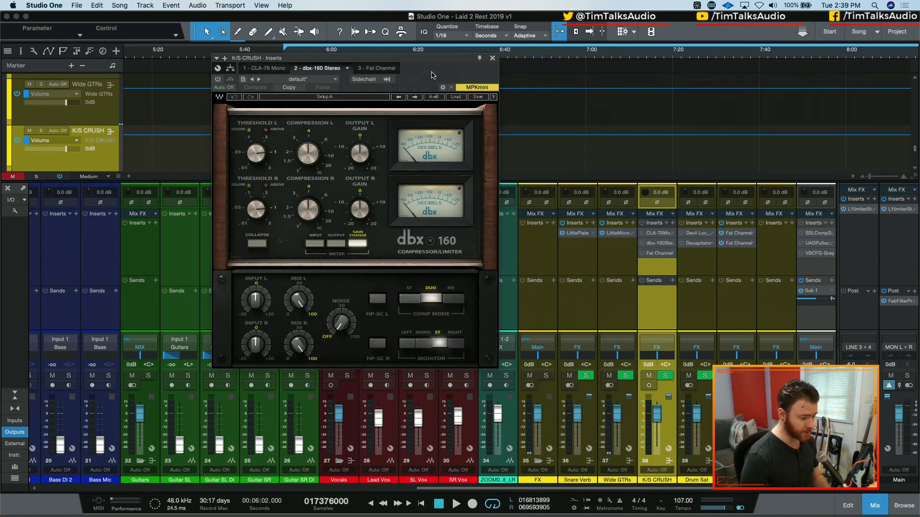
pyautogui.press('Right')
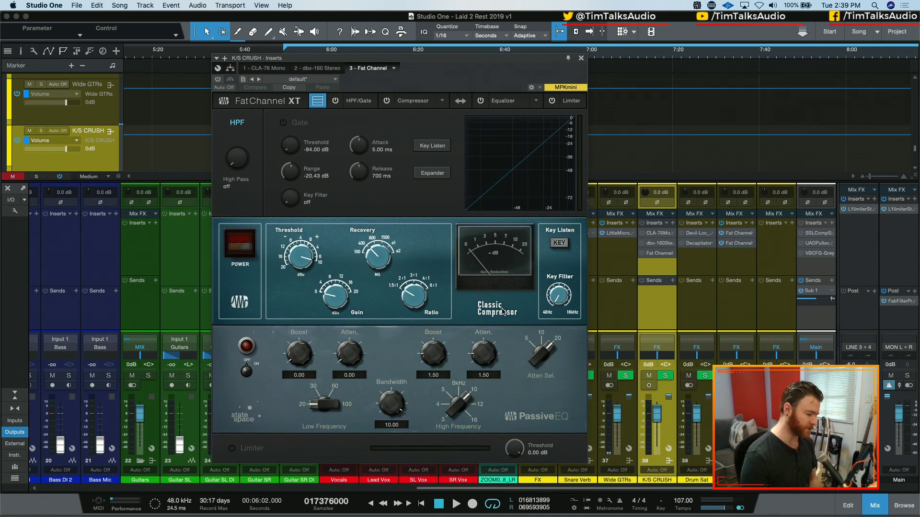
pyautogui.click(443, 104)
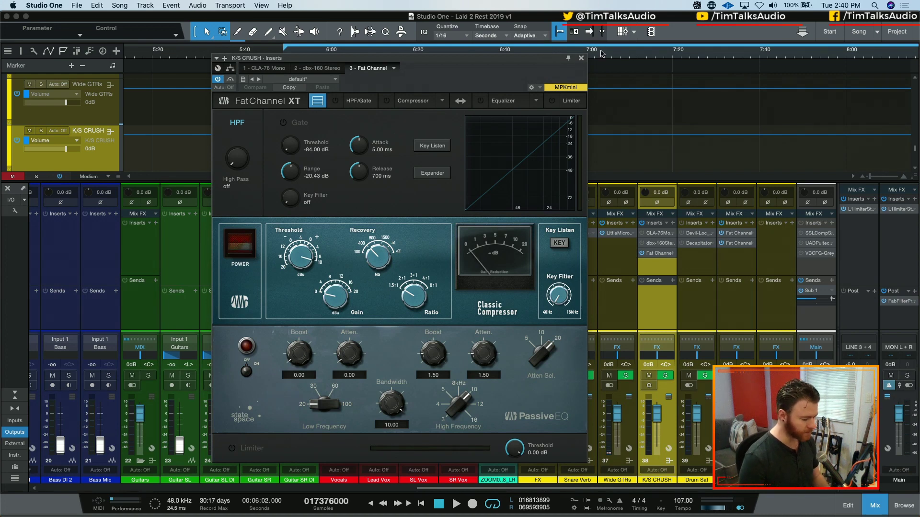
pyautogui.click(581, 58)
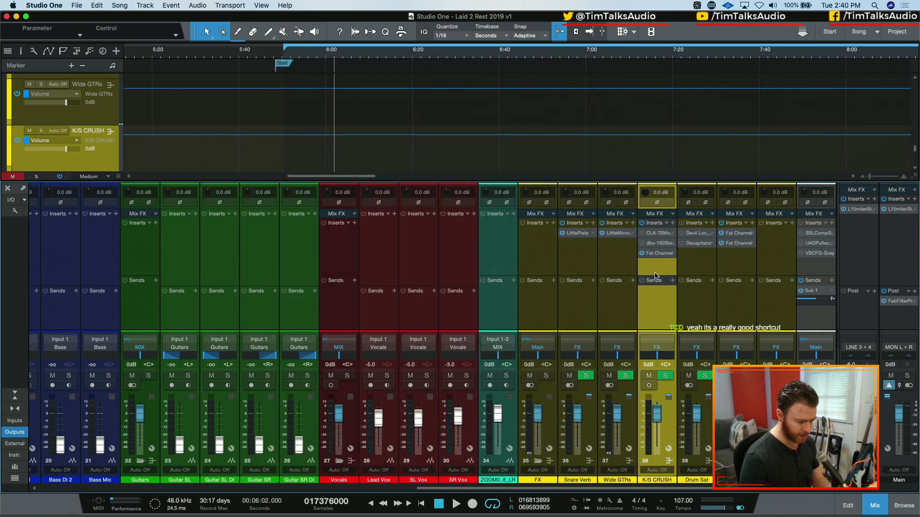
# Step: Review the Devil-Loc Deluxe and Decapitator inserts on the Drum Sat bus and close the plug-in window
pyautogui.click(704, 259)
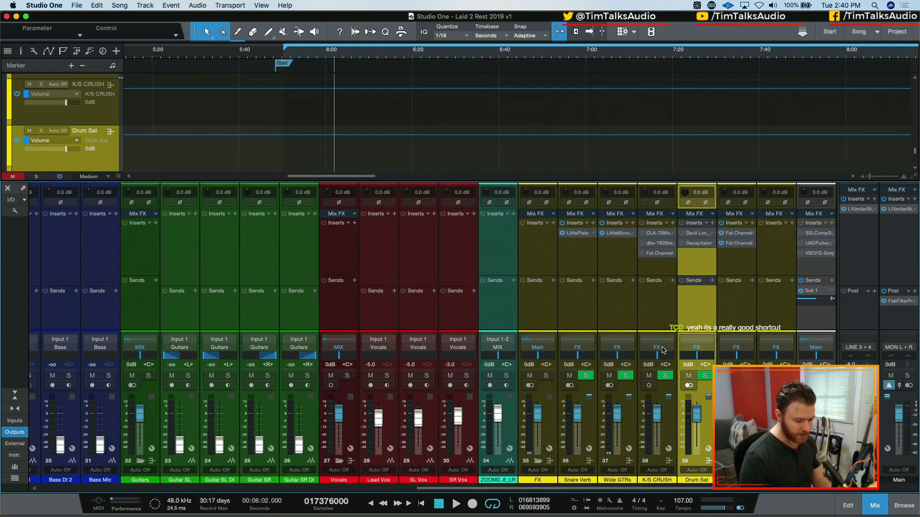
pyautogui.click(696, 234)
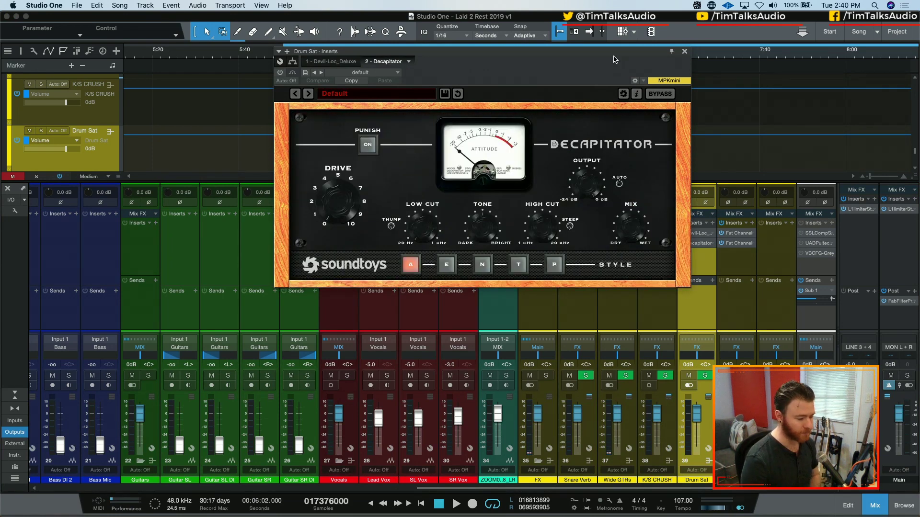
pyautogui.click(684, 52)
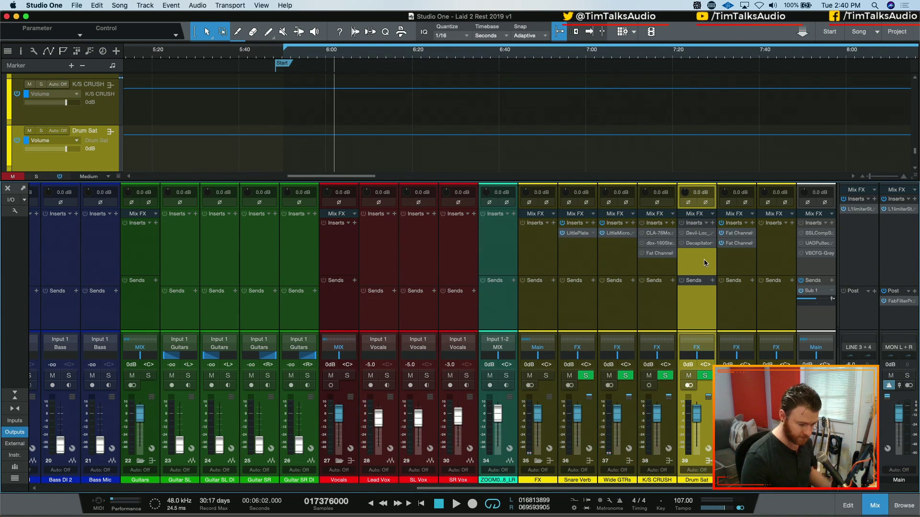
# Step: Open the inserts of the DRUM PARA COMP bus and show their splitter routing
pyautogui.click(741, 270)
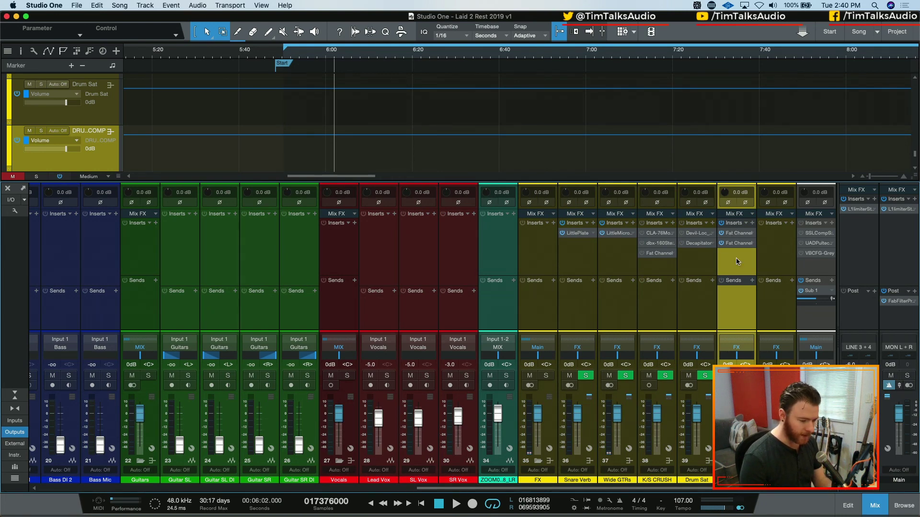
pyautogui.click(736, 233)
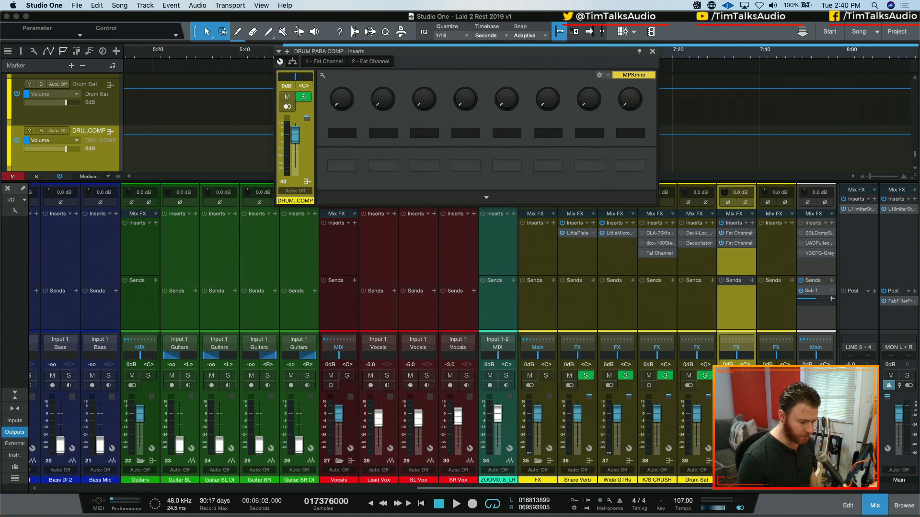
pyautogui.click(292, 62)
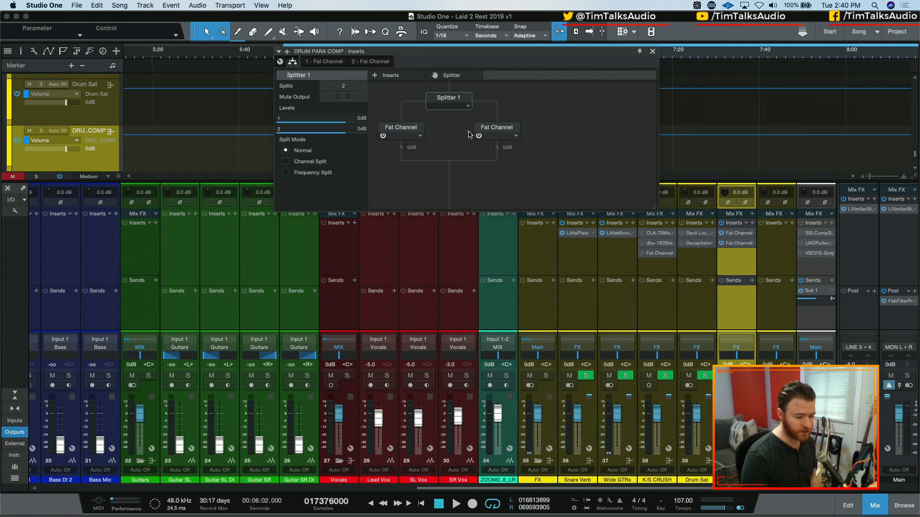
# Step: Inspect the first Fat Channel's compressor and EQ settings, and show the Splitter 1 split mode options in the routing view
pyautogui.doubleClick(402, 130)
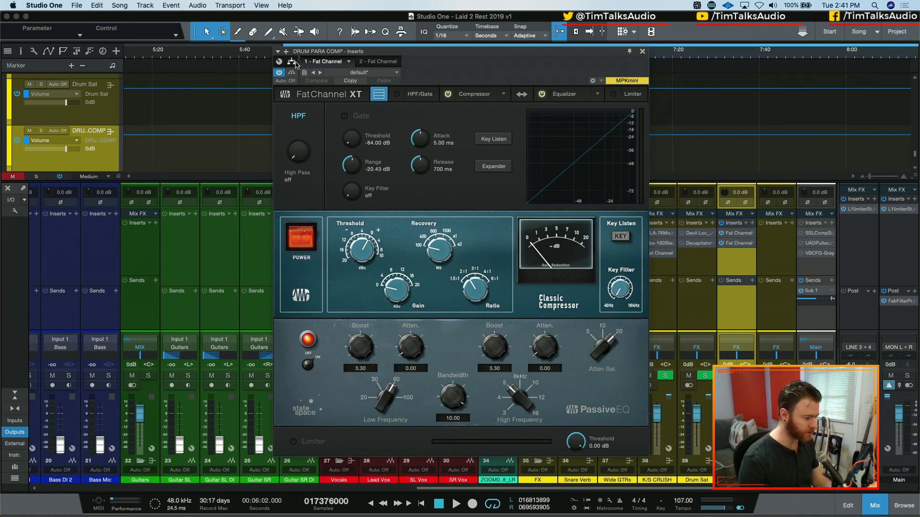
pyautogui.click(292, 61)
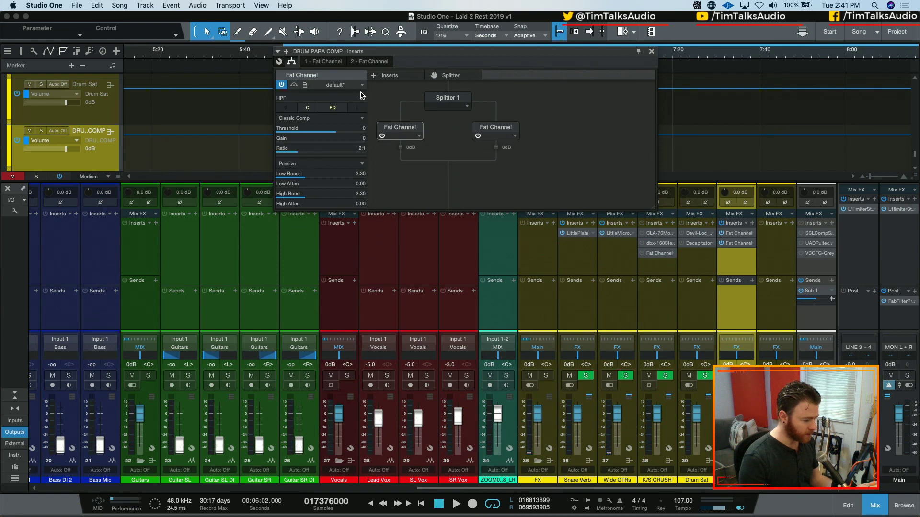
pyautogui.click(468, 101)
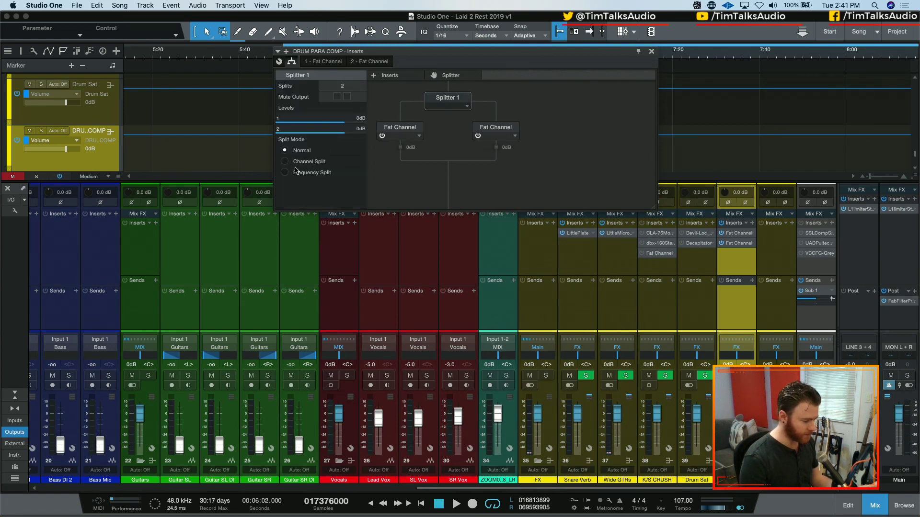
# Step: Set Splitter 1's split mode to Channel Split, close the DRUM PARA COMP inserts, and select the empty Bus 6 channel
pyautogui.click(328, 162)
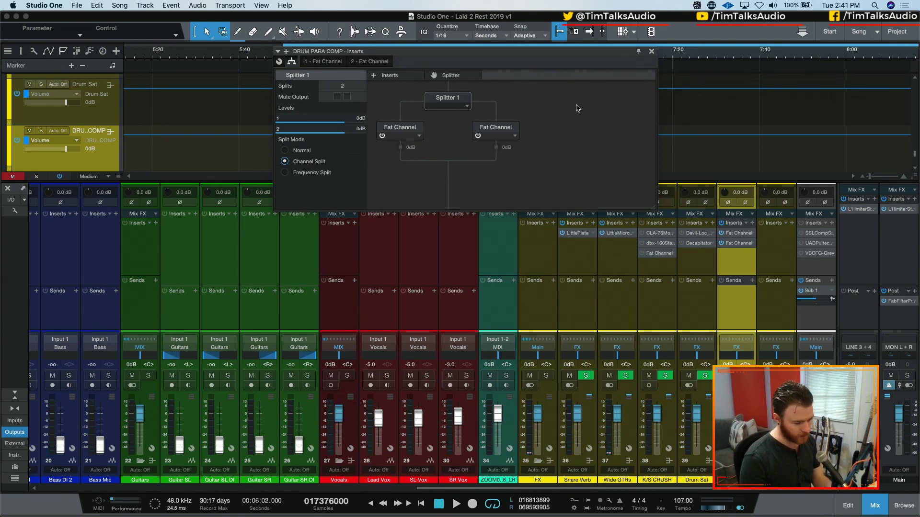
pyautogui.click(651, 52)
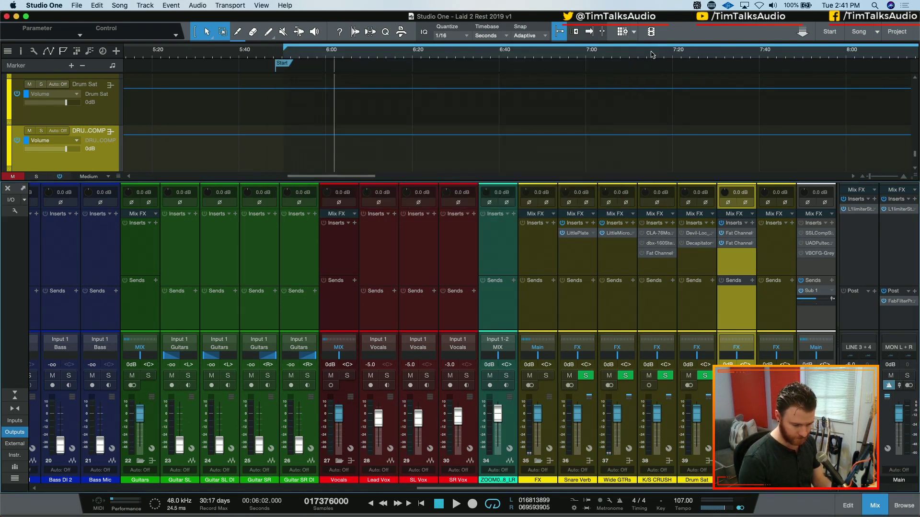
pyautogui.click(770, 252)
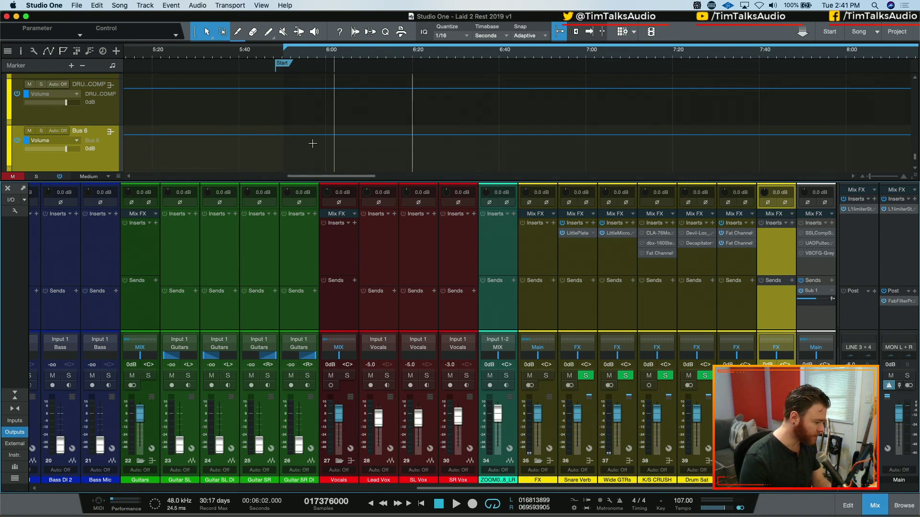
# Step: Audition the ZOOM stereo recording soloed, stop playback, and release its solo
pyautogui.click(510, 434)
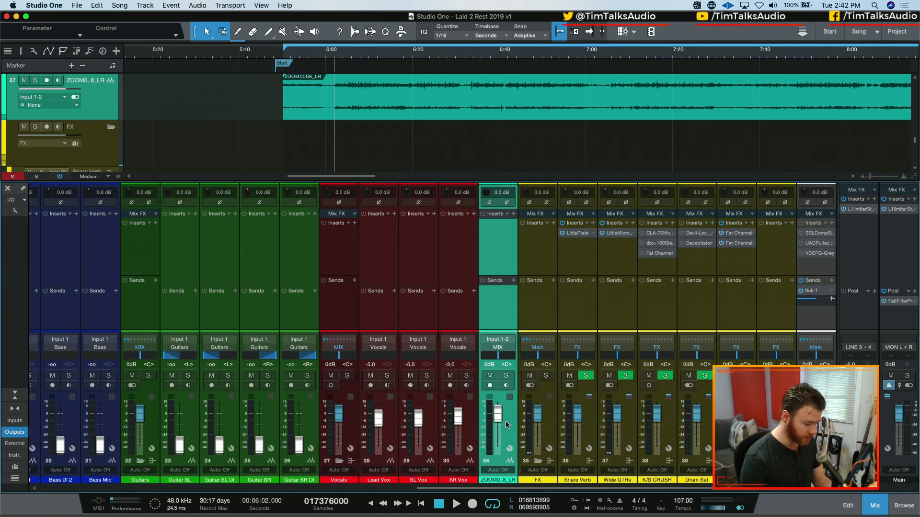
pyautogui.click(509, 379)
pyautogui.press('space')
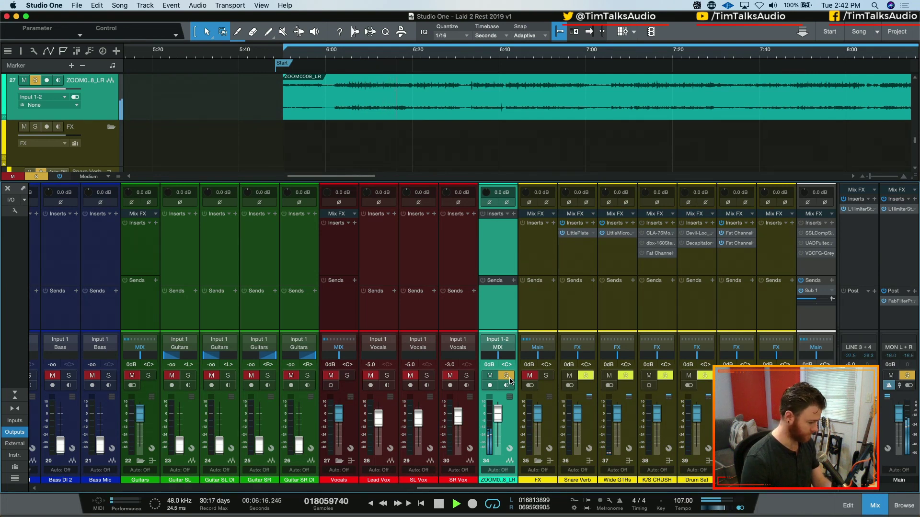
pyautogui.press('space')
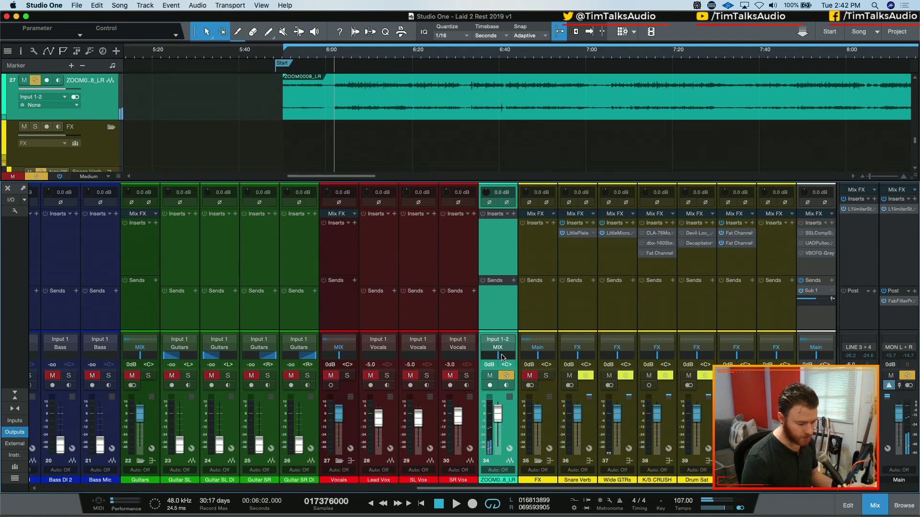
pyautogui.click(507, 378)
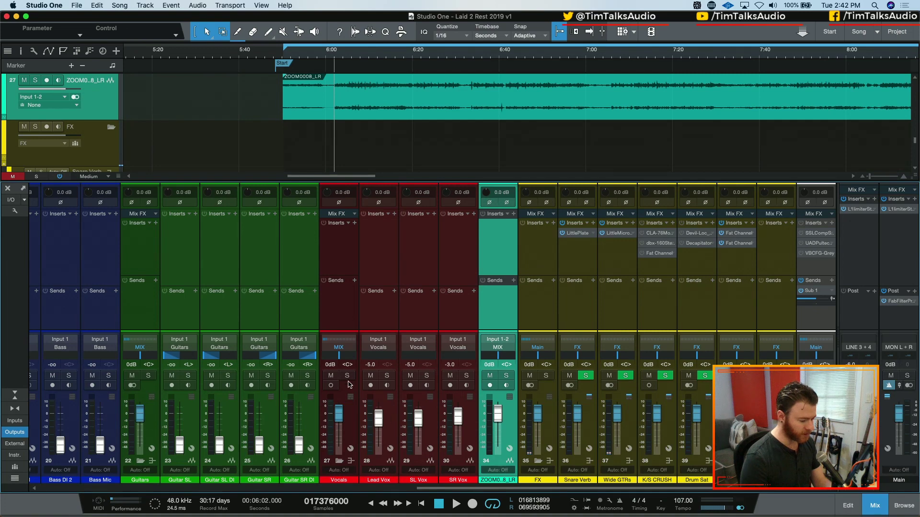
# Step: Select the SL Vox channel and listen to the vocals with the ZOOM recording from about 6:09
pyautogui.click(434, 426)
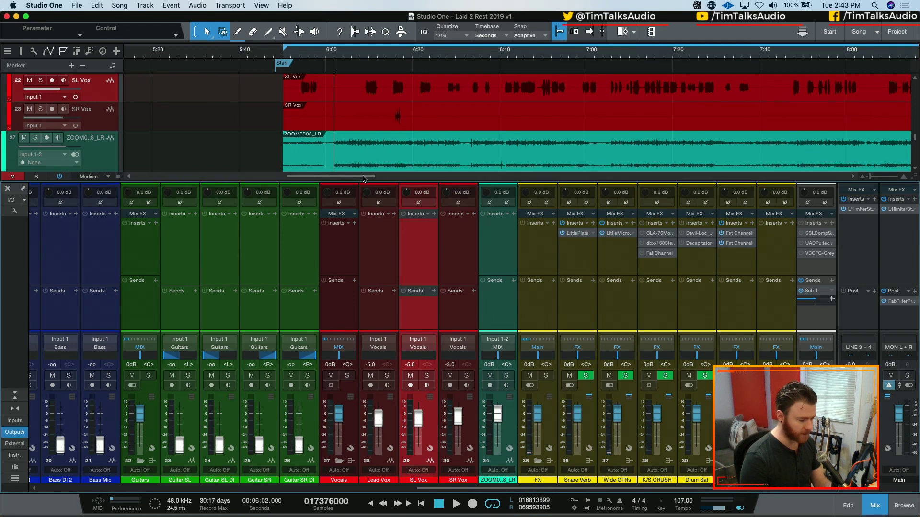
pyautogui.moveTo(364, 176); pyautogui.dragTo(373, 176)
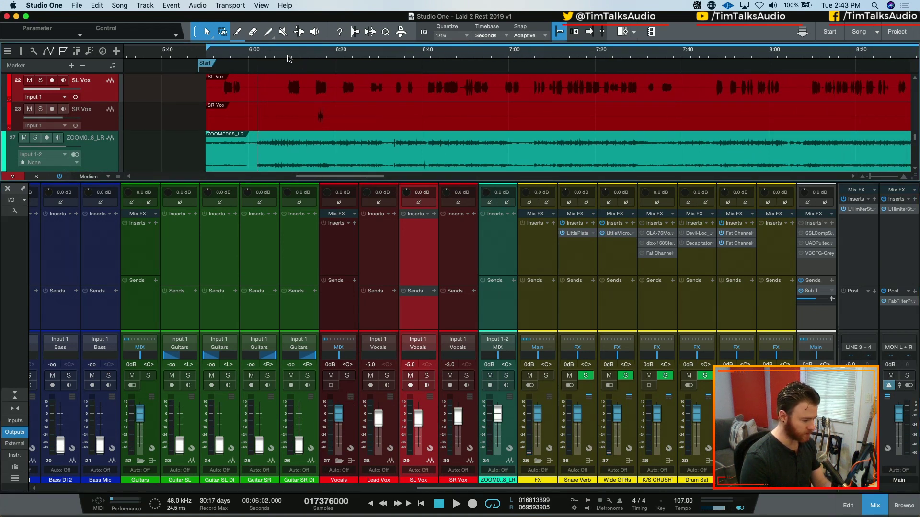
pyautogui.click(288, 56)
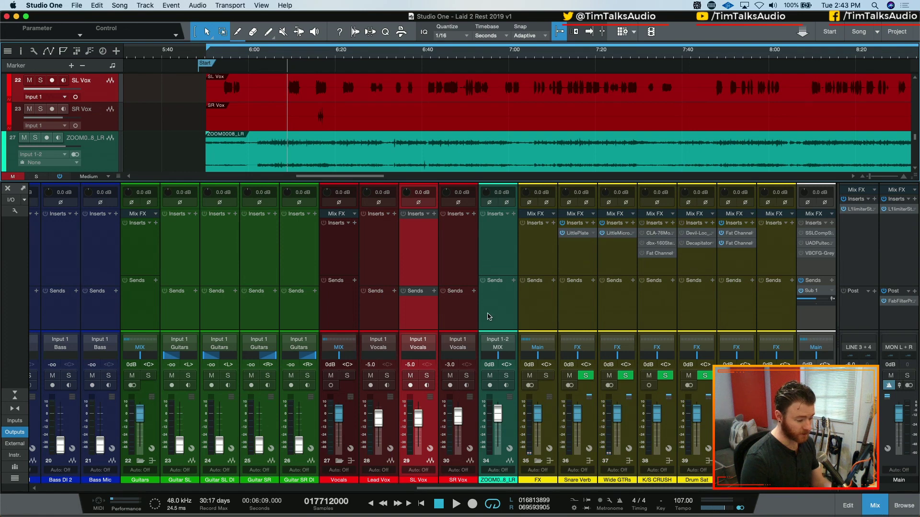
pyautogui.press('space')
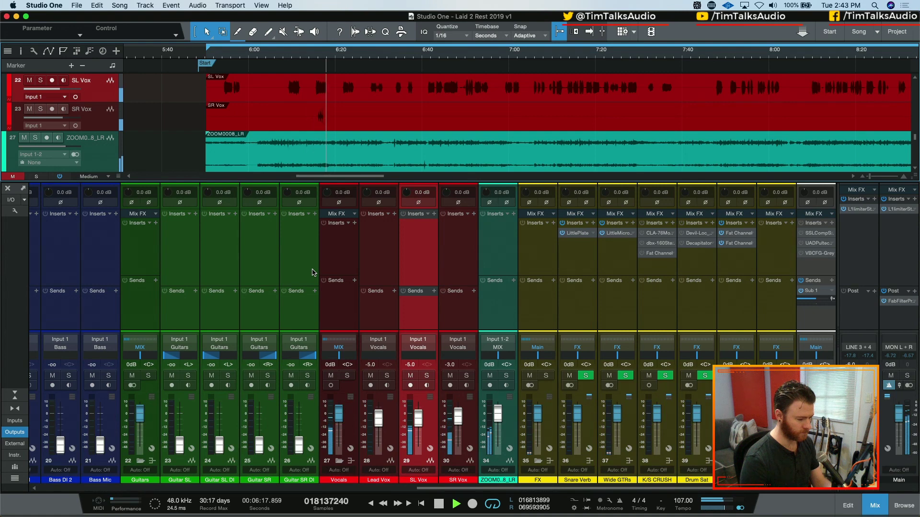
pyautogui.press('space')
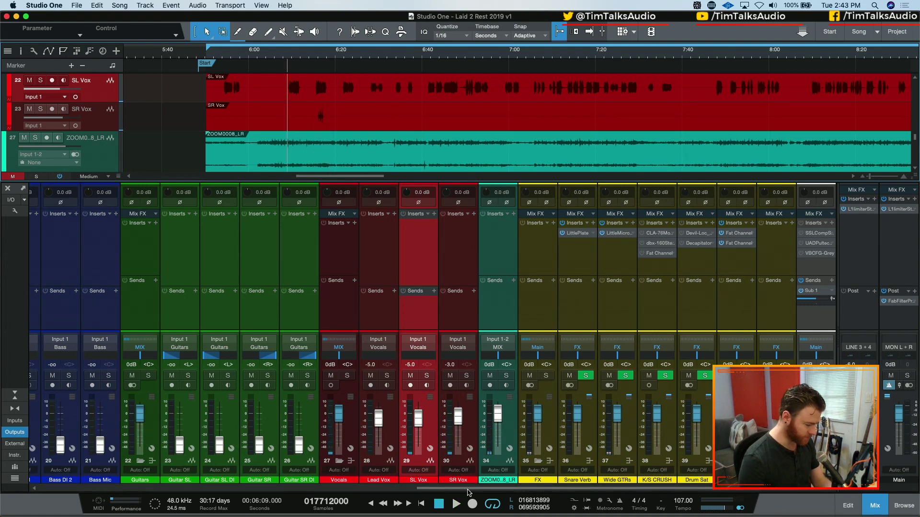
# Step: During playback, raise the linked overhead faders to -13.1 dB, Kick In to -3.9 dB and Kick Out to -12.1 dB
pyautogui.moveTo(468, 492); pyautogui.dragTo(194, 479)
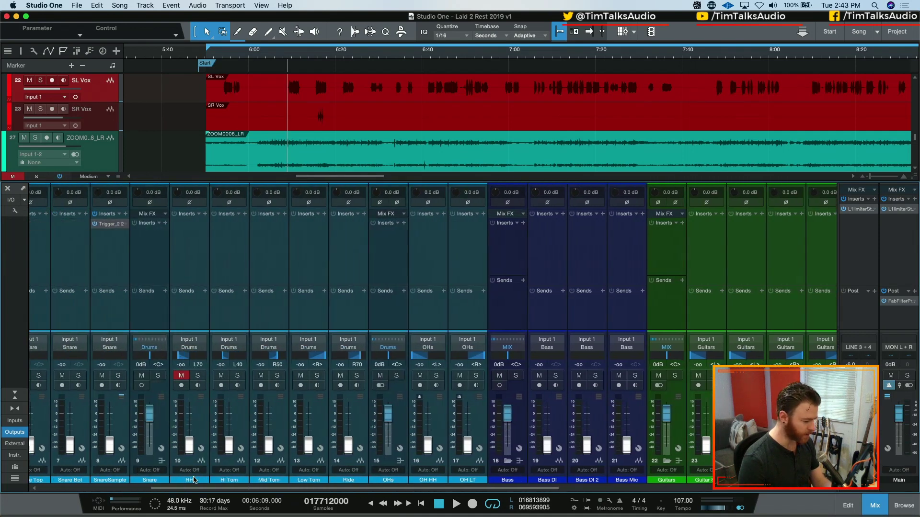
pyautogui.hscroll(-5, 194, 479)
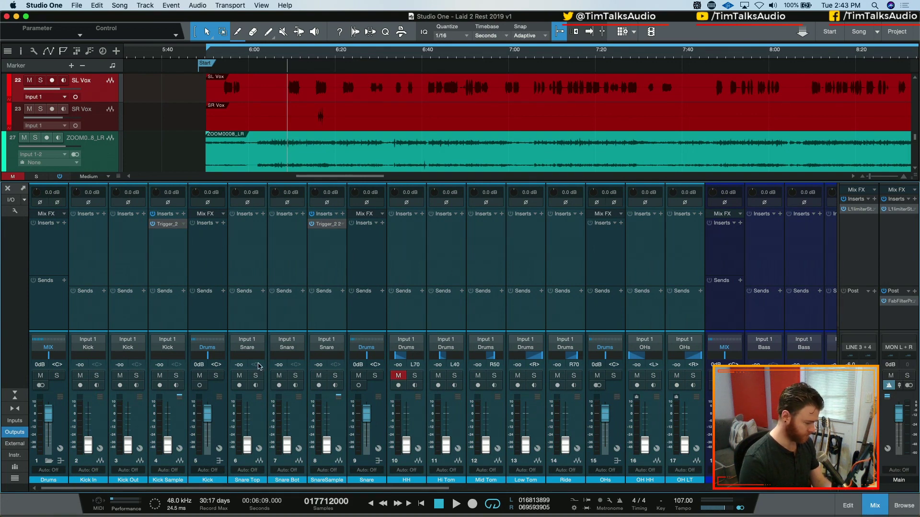
pyautogui.click(257, 60)
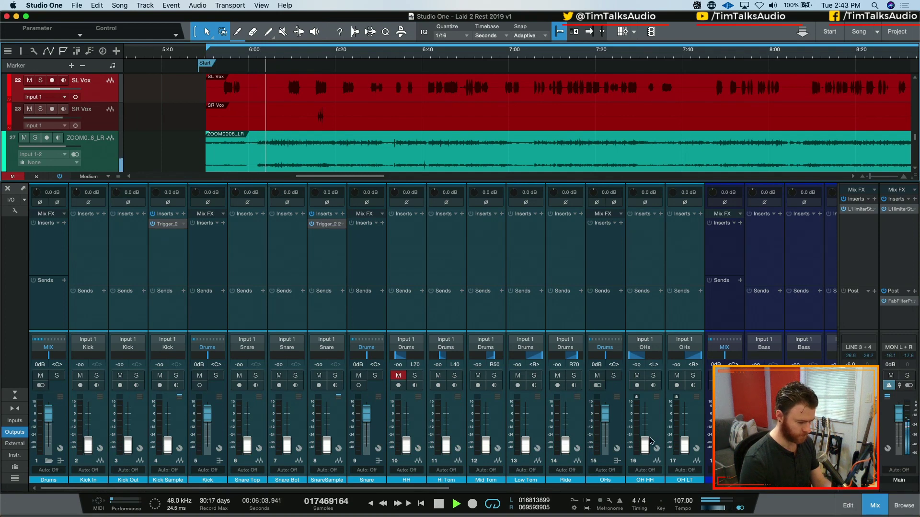
pyautogui.moveTo(645, 450); pyautogui.dragTo(646, 425)
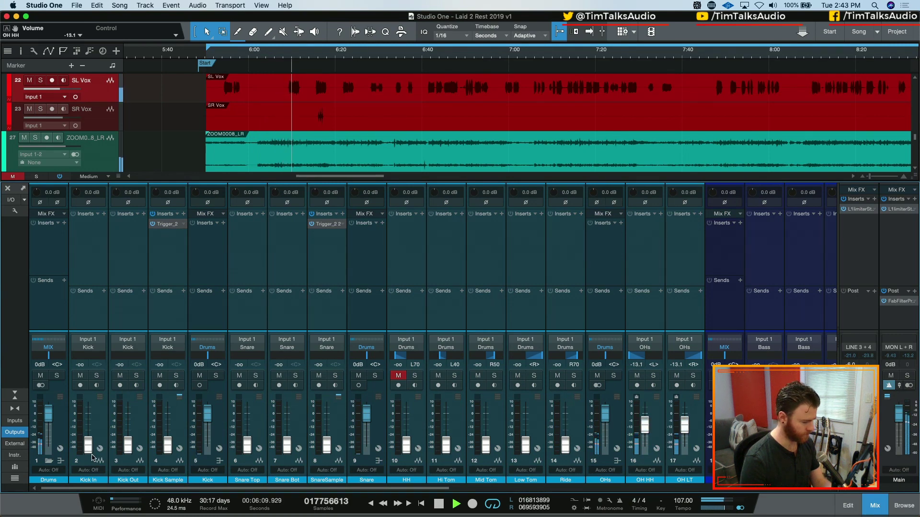
pyautogui.moveTo(87, 448); pyautogui.dragTo(91, 421)
pyautogui.moveTo(128, 447); pyautogui.dragTo(128, 424)
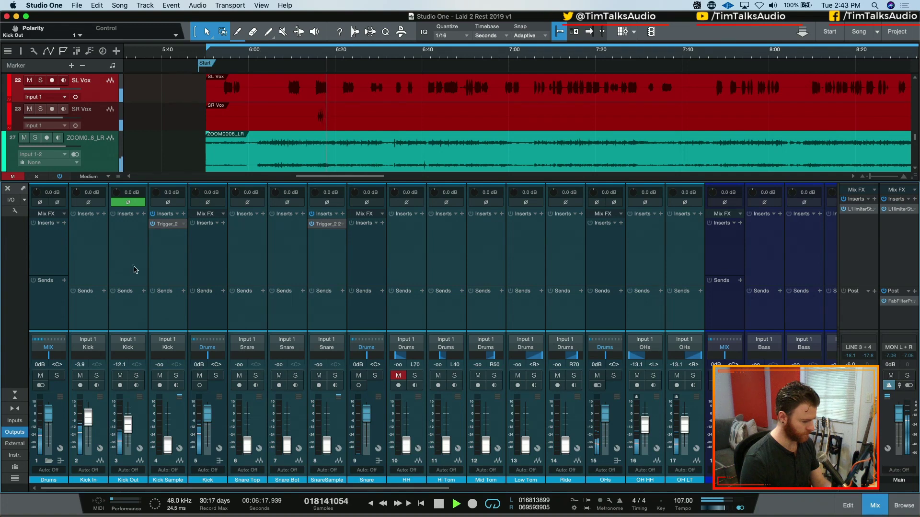
# Step: Turn off the polarity inversion on Kick Out, solo the Kick bus, and stop playback
pyautogui.click(128, 202)
pyautogui.click(216, 375)
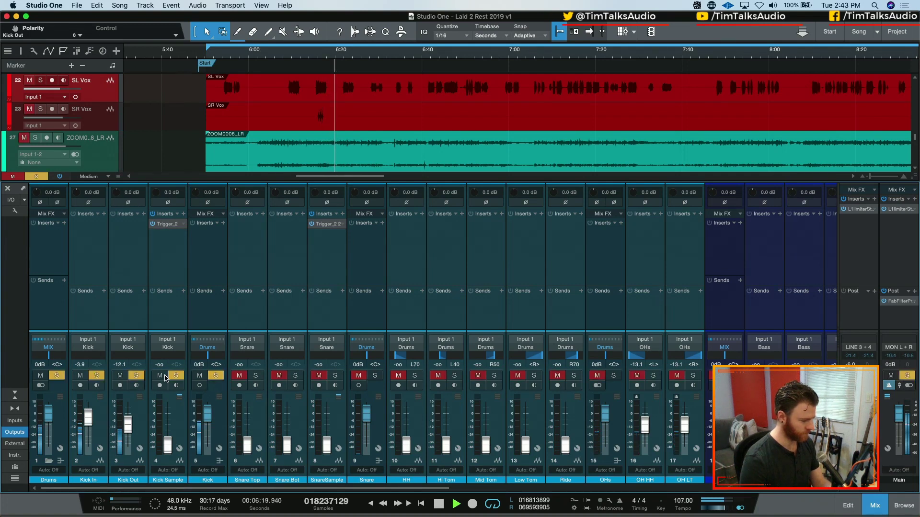
pyautogui.press('space')
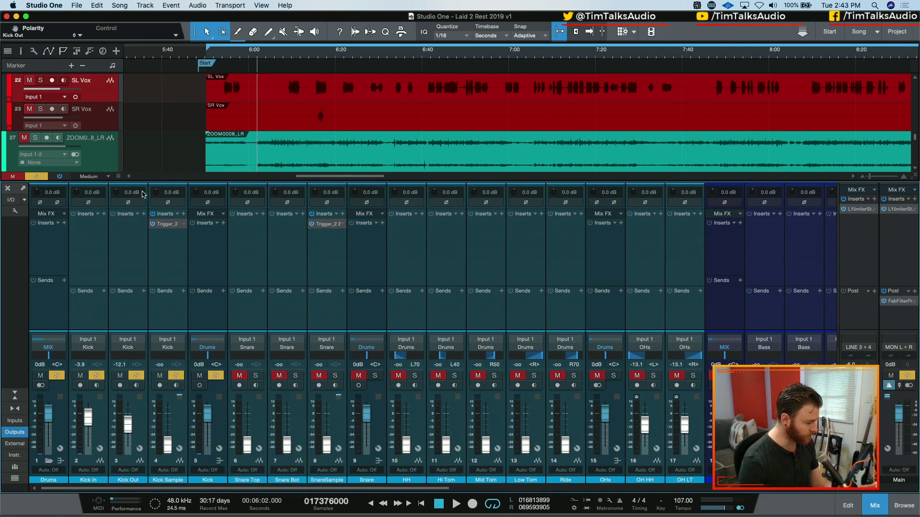
# Step: Review the console's channel component options, including Input controls, and select the Kick Out channel
pyautogui.click(18, 211)
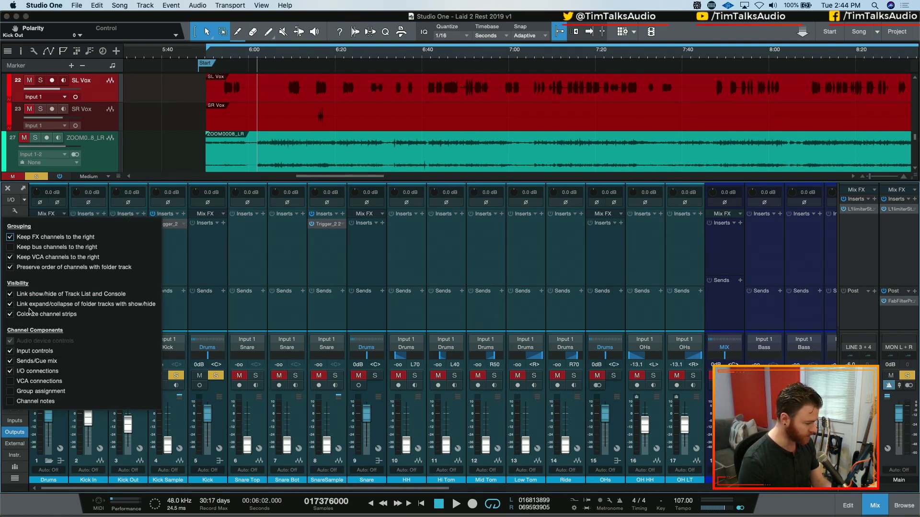
pyautogui.click(177, 267)
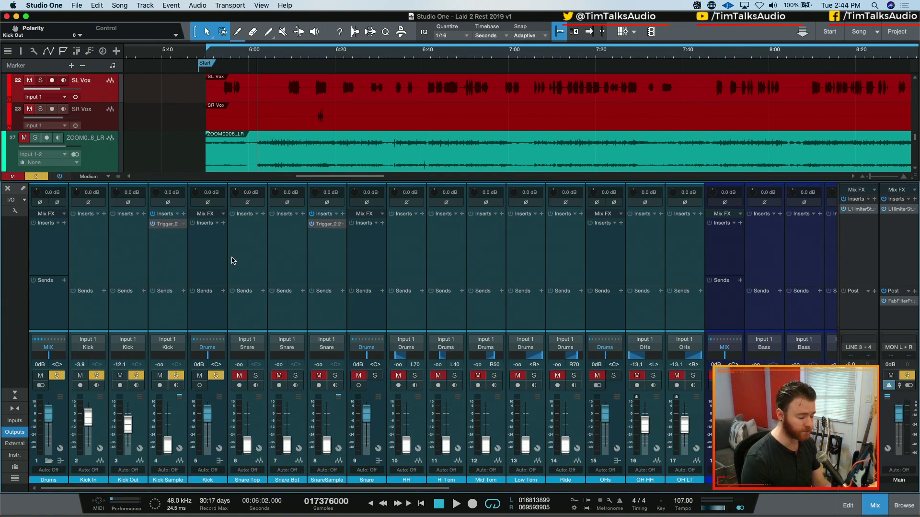
pyautogui.click(98, 249)
pyautogui.click(113, 249)
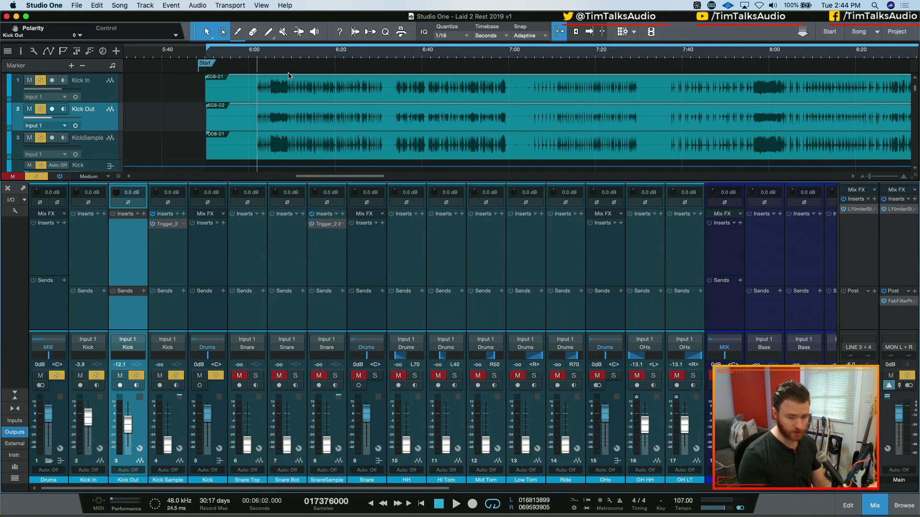
# Step: Play the soloed kicks and compare Kick Out with its polarity inverted and normal
pyautogui.press('space')
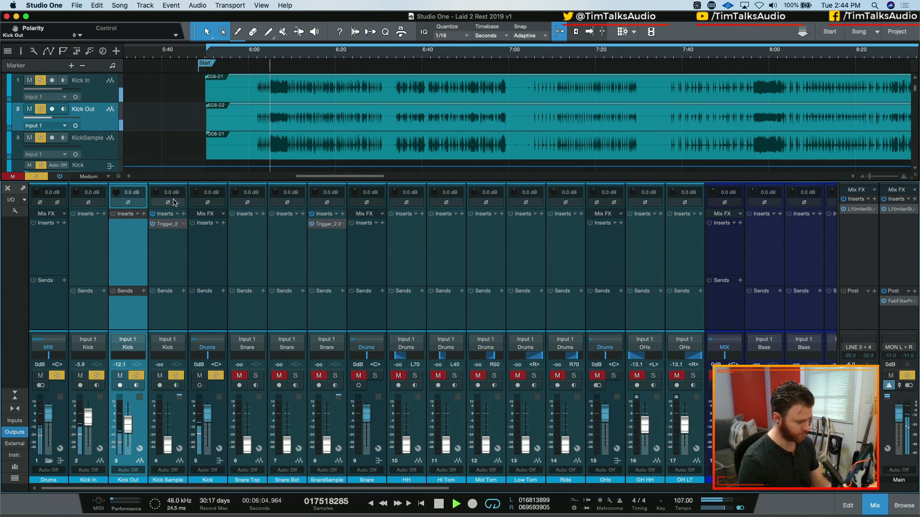
pyautogui.click(136, 204)
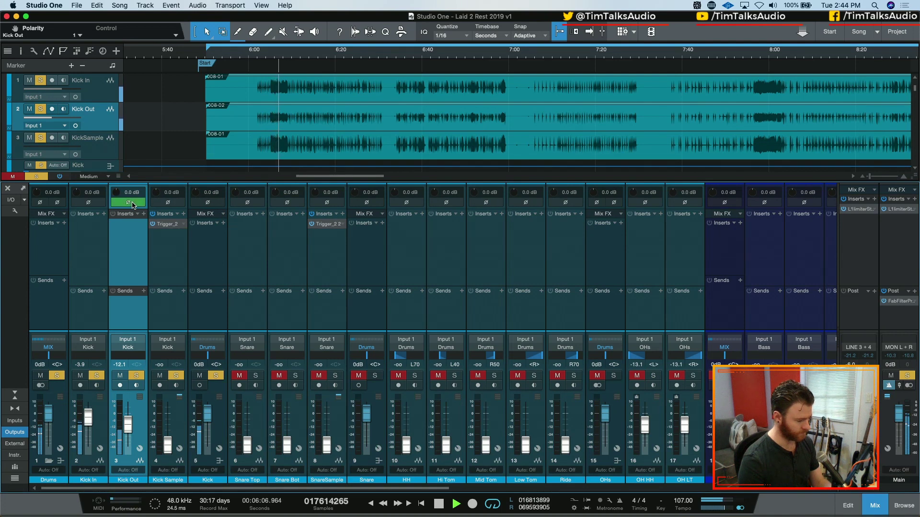
pyautogui.click(132, 203)
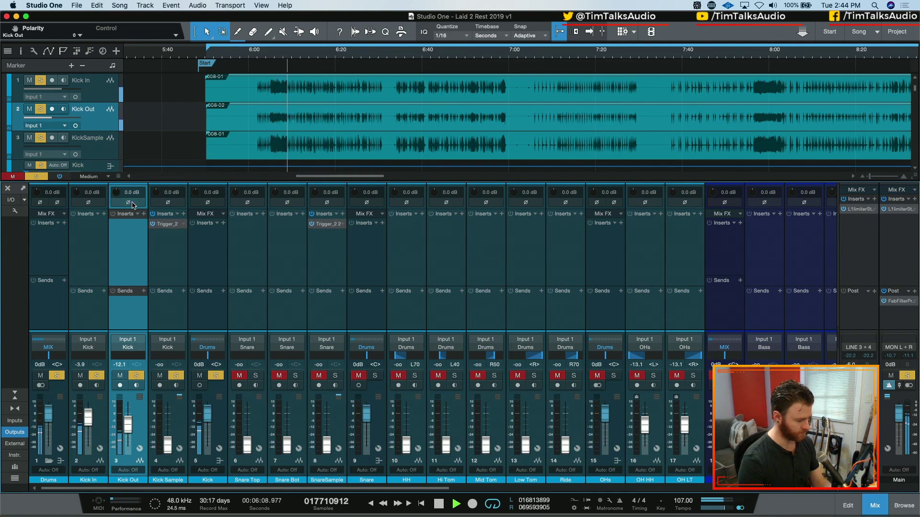
pyautogui.click(132, 203)
pyautogui.click(132, 203)
pyautogui.press('space')
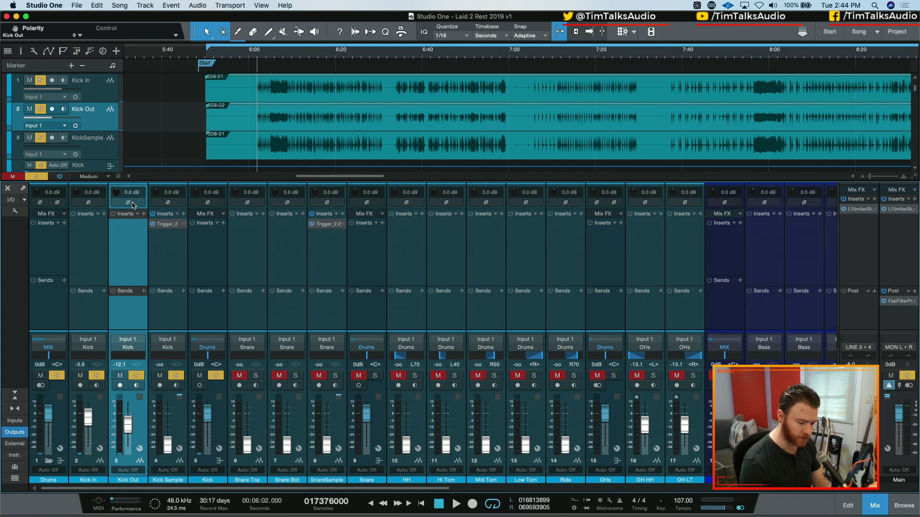
# Step: Replay the fast kick passage from 6:05 while comparing Kick Out's inverted and normal polarity
pyautogui.press('space')
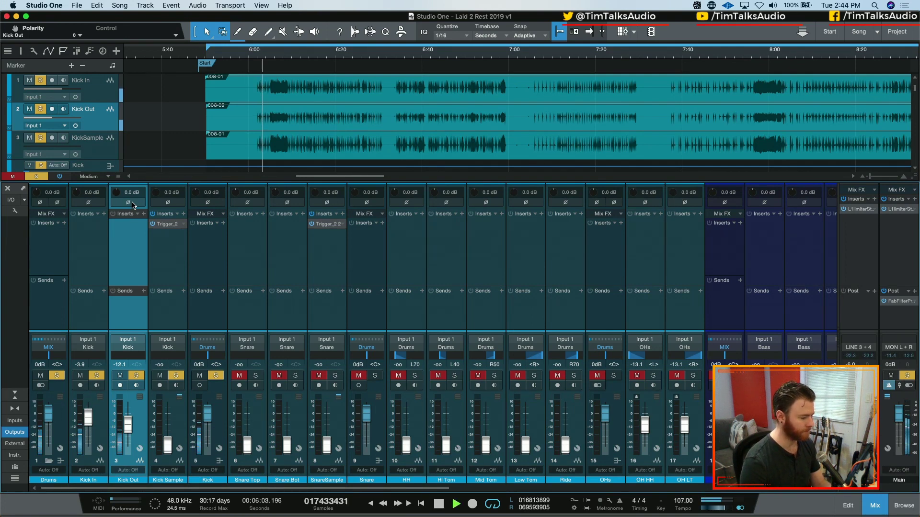
pyautogui.press('space')
pyautogui.scroll(5, 273, 56)
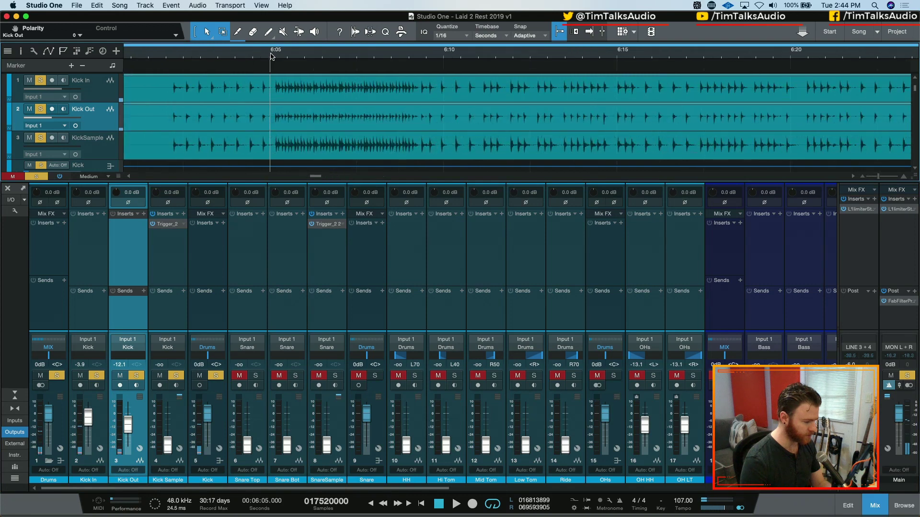
pyautogui.press('space')
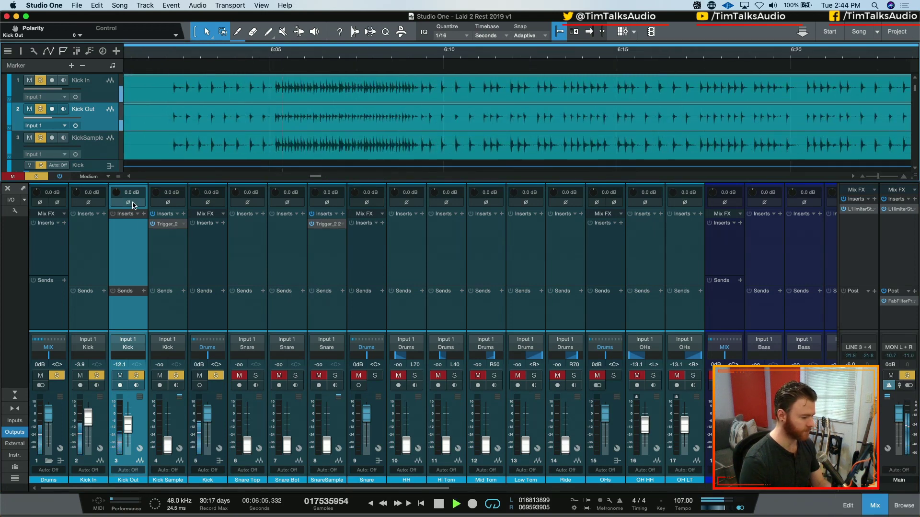
pyautogui.click(134, 204)
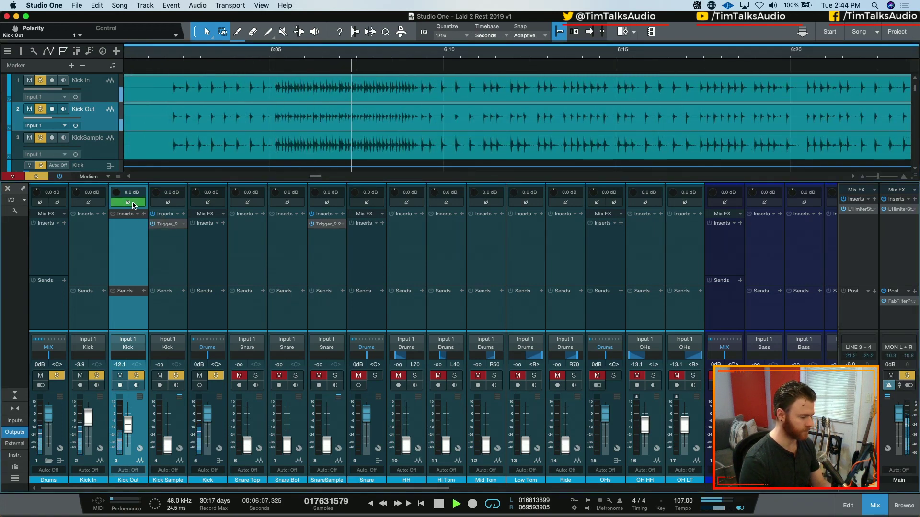
pyautogui.click(133, 204)
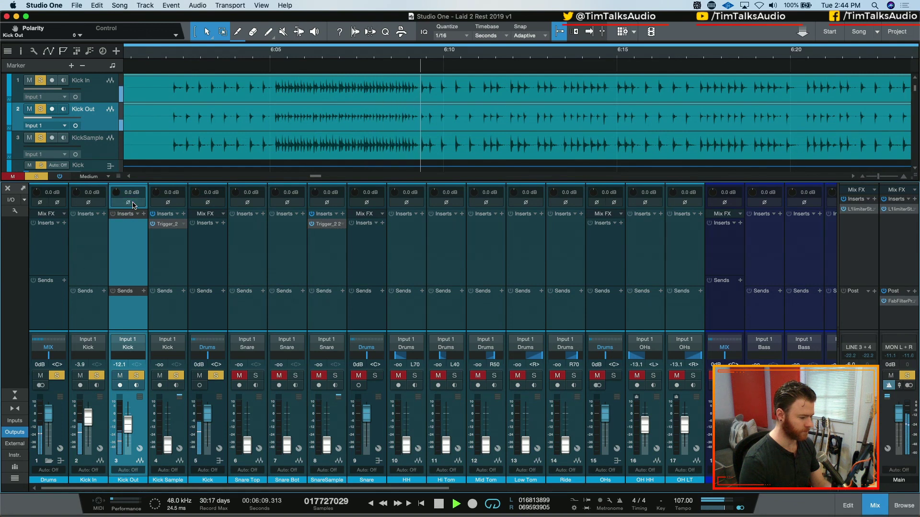
pyautogui.press('space')
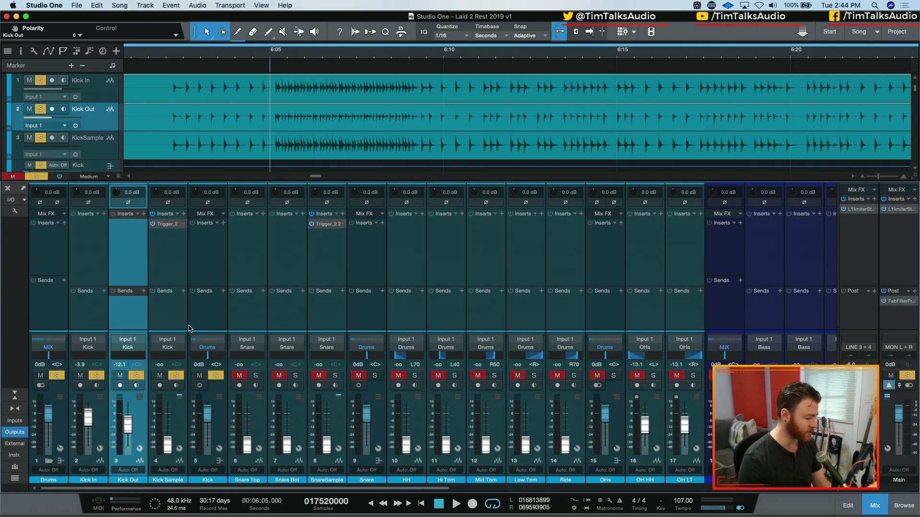
# Step: Switch Kick Out's polarity inversion on and back off, and clear all channel solos
pyautogui.click(129, 202)
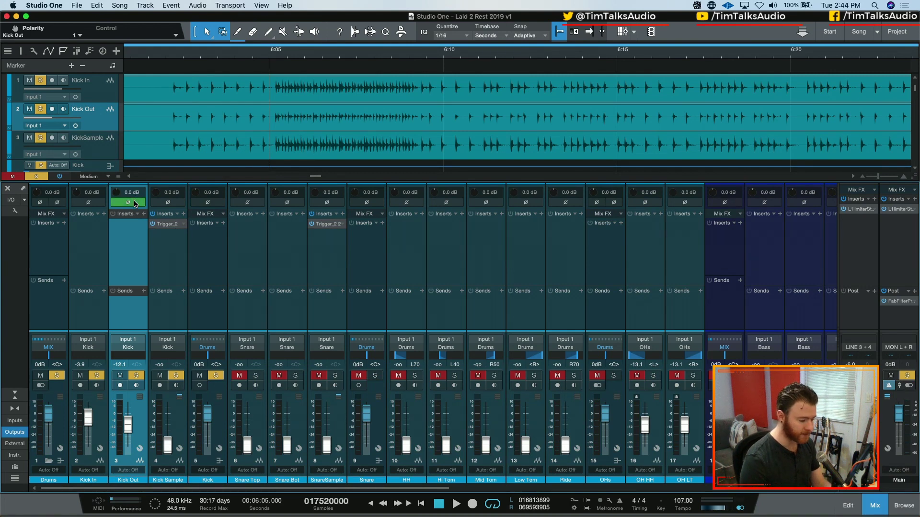
pyautogui.click(136, 204)
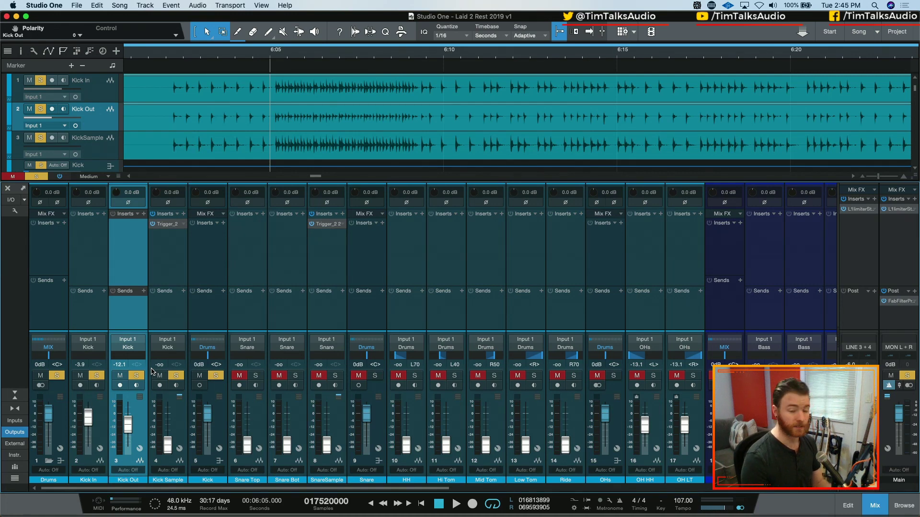
pyautogui.hotkey('shift', 's')
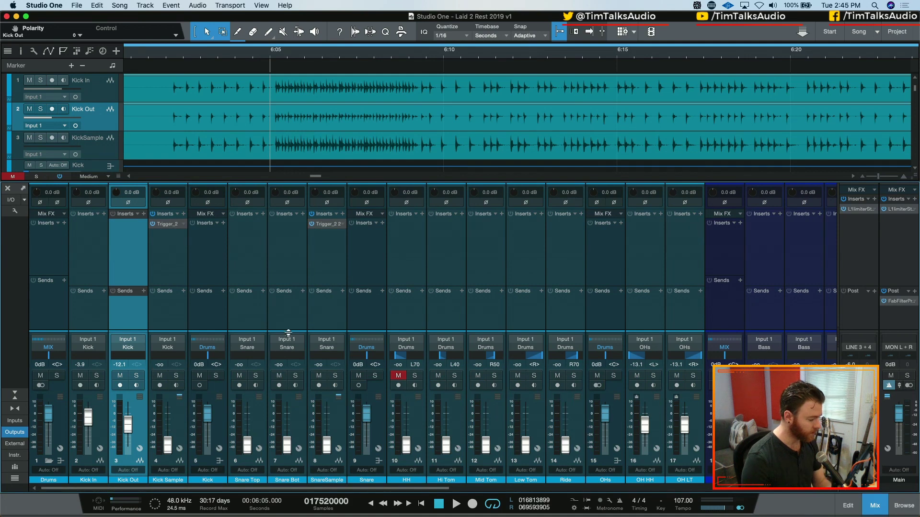
# Step: Play from 6:05 and raise Snare Top to -4.8 dB and Snare Bot to -14.1 dB
pyautogui.press('space')
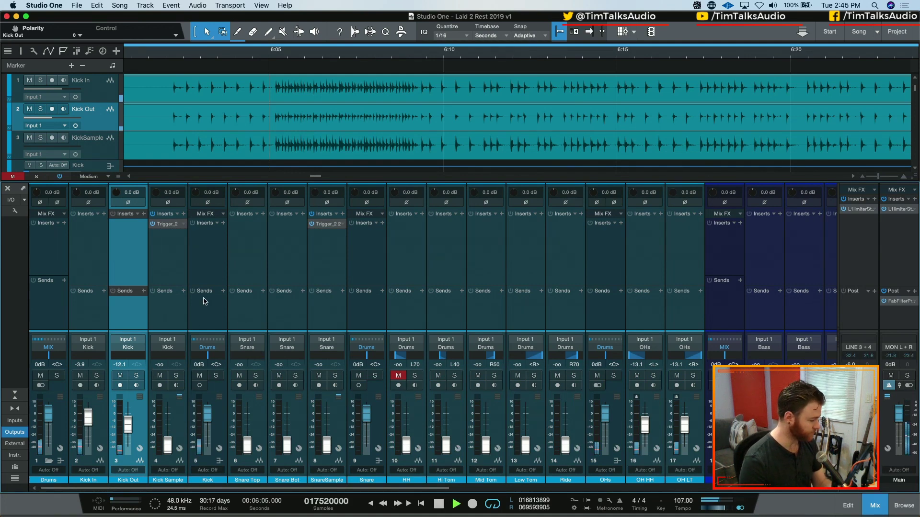
pyautogui.click(221, 397)
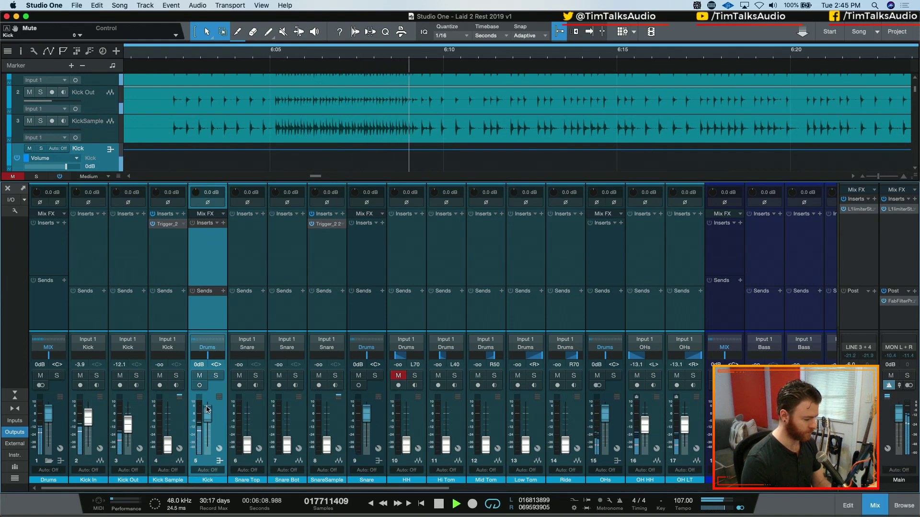
pyautogui.moveTo(248, 446); pyautogui.dragTo(250, 422)
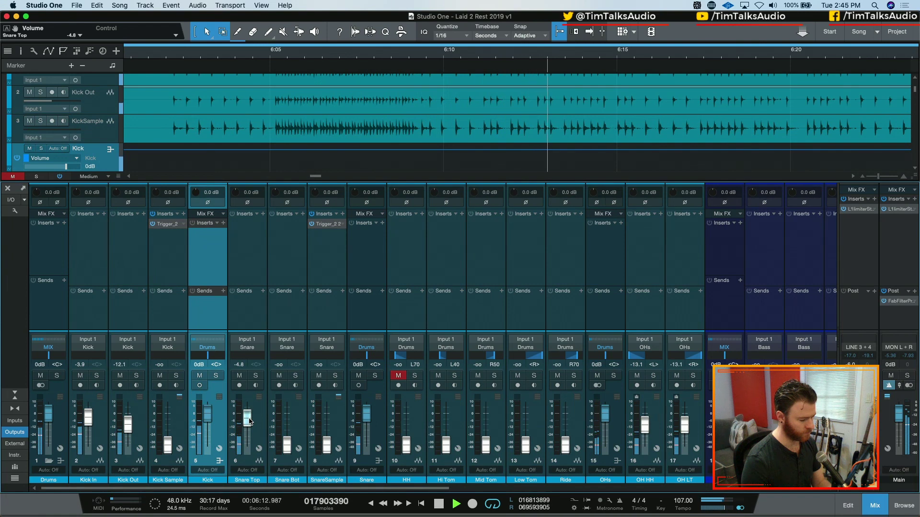
pyautogui.moveTo(287, 446); pyautogui.dragTo(285, 423)
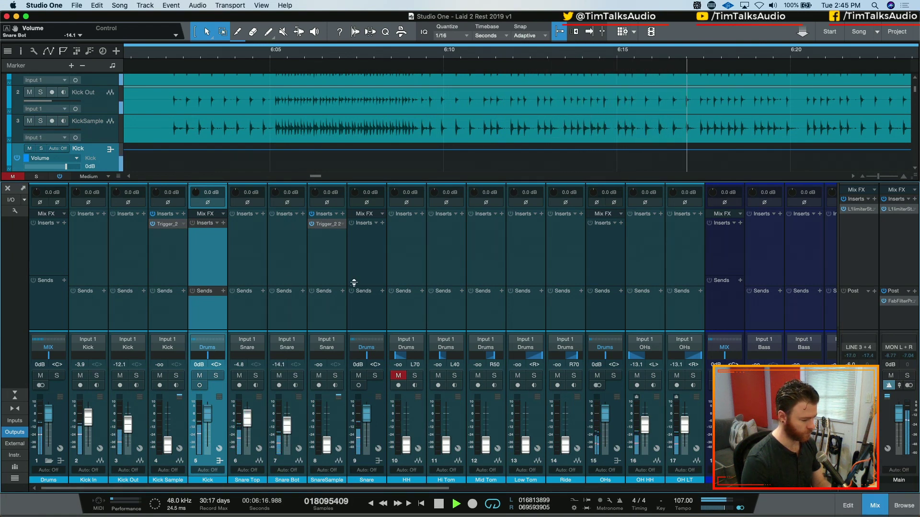
# Step: Solo the Snare bus, compare Snare Bot's polarity inverted and normal during playback, and clear the solo
pyautogui.click(375, 376)
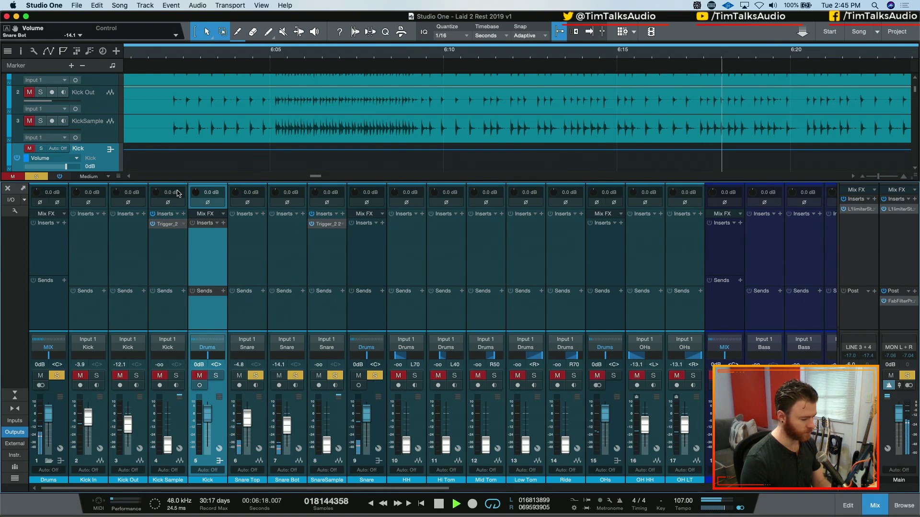
pyautogui.click(287, 202)
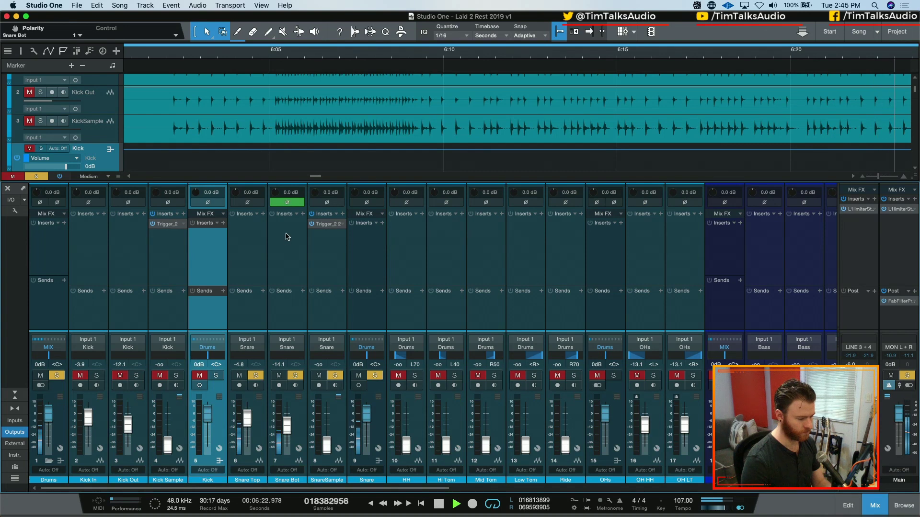
pyautogui.click(289, 199)
pyautogui.click(288, 203)
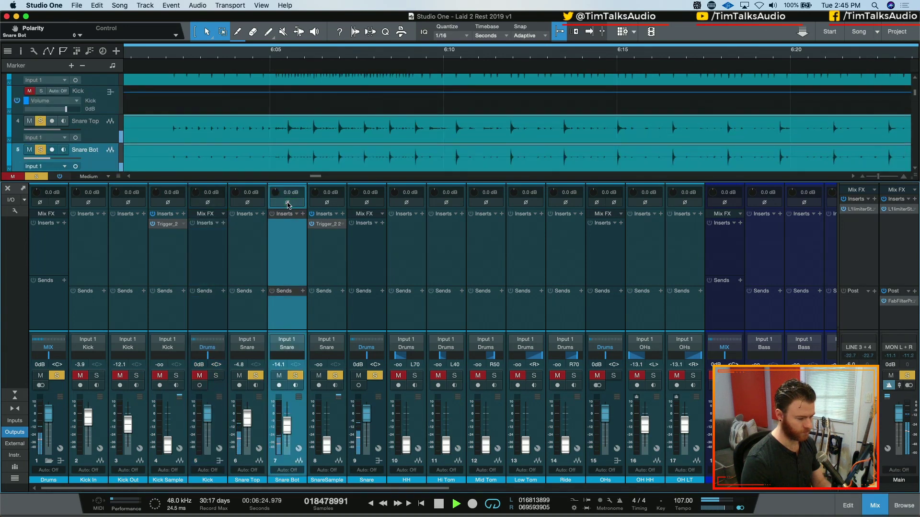
pyautogui.click(288, 203)
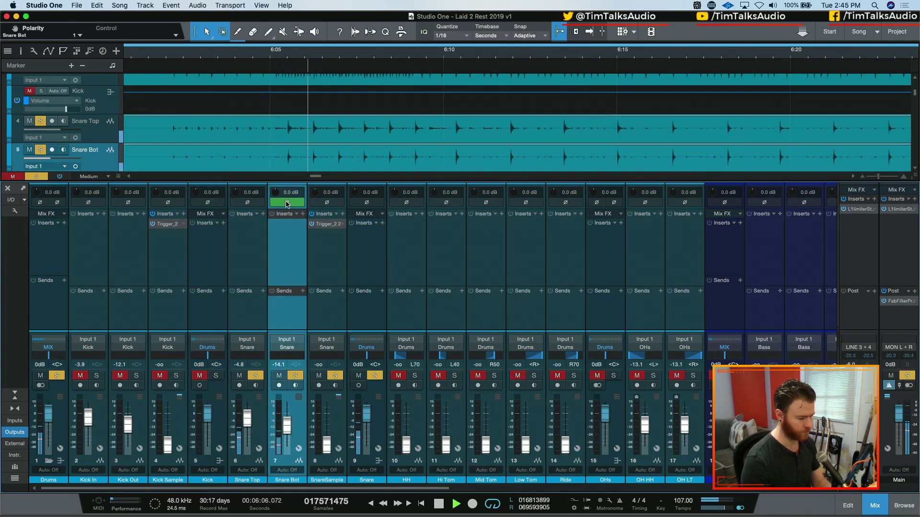
pyautogui.click(287, 203)
pyautogui.press('space')
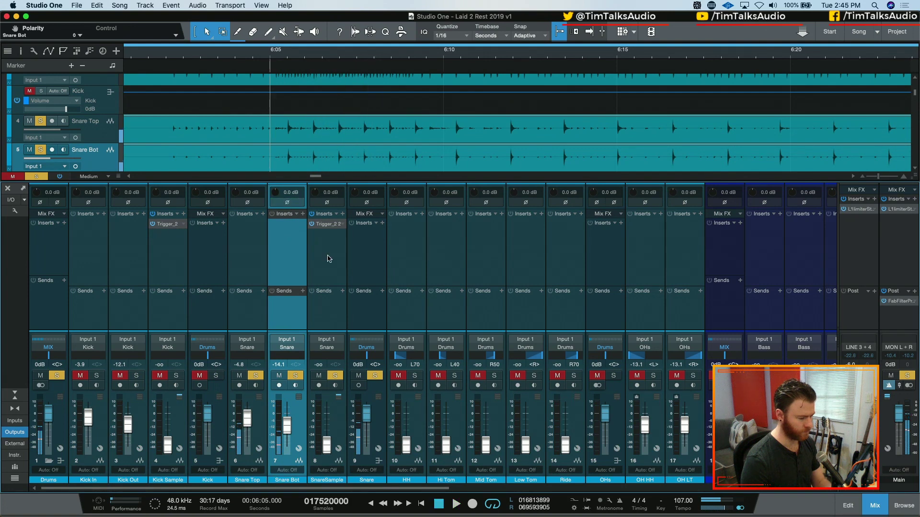
pyautogui.click(375, 383)
pyautogui.click(375, 376)
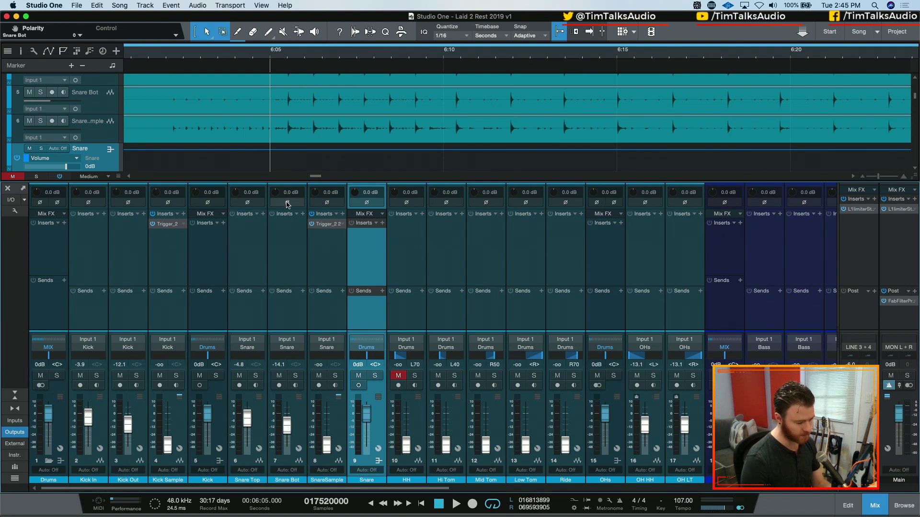
# Step: Place the playhead at the first snare hit after 6:05, select the Snare Top and Snare Bot tracks, and hide the mix console
pyautogui.click(284, 49)
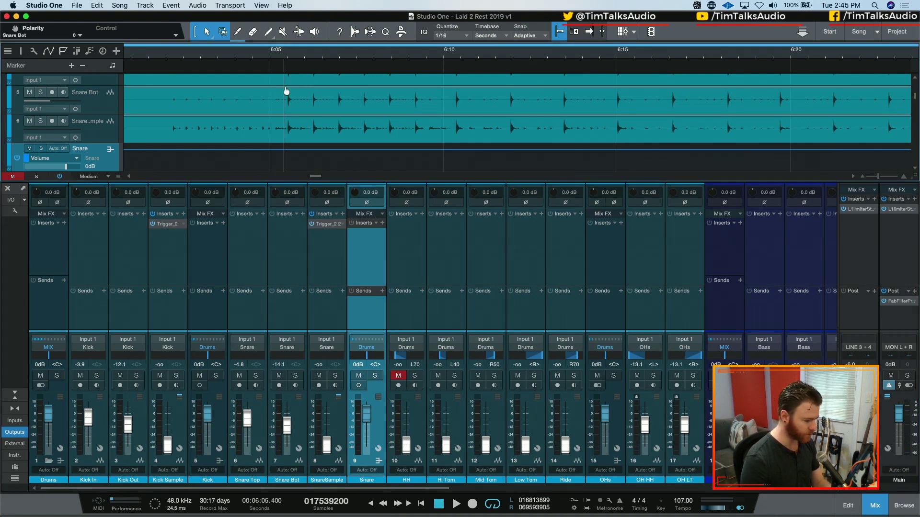
pyautogui.click(113, 106)
pyautogui.keyDown('shift'); pyautogui.click(105, 84); pyautogui.keyUp('shift')
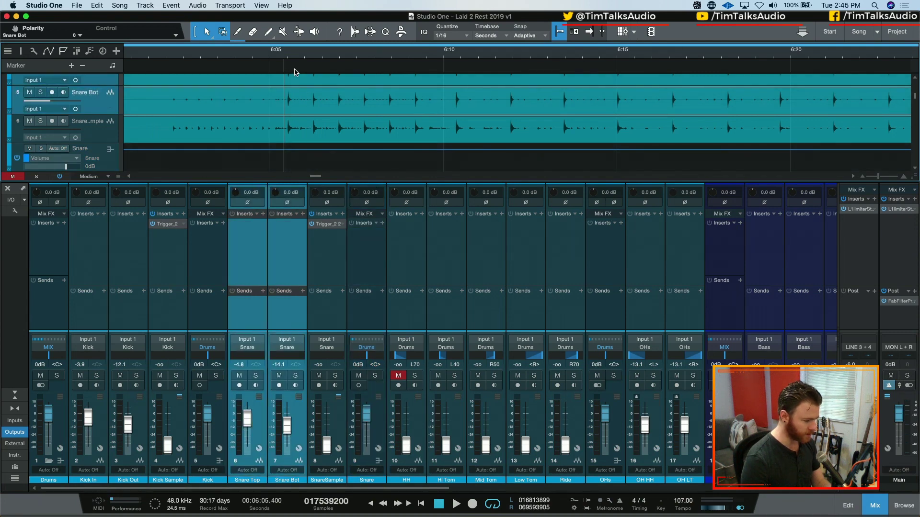
pyautogui.hscroll(-3, 306, 126)
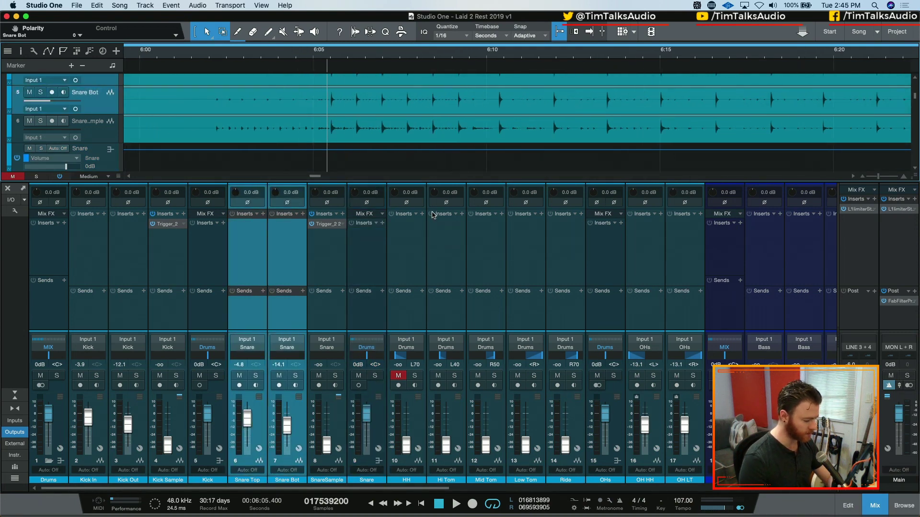
pyautogui.press('F3')
pyautogui.moveTo(912, 163); pyautogui.dragTo(912, 151)
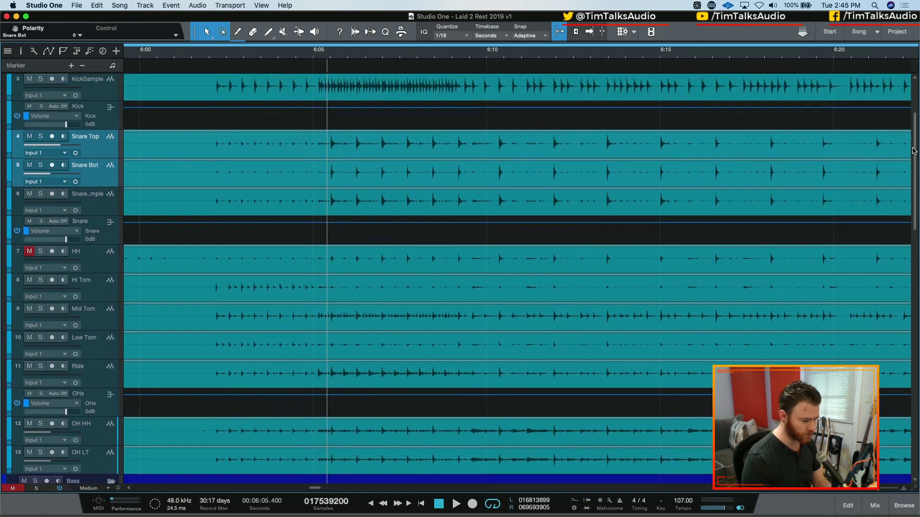
pyautogui.scroll(1, 671, 232)
# Step: Examine the first snare hit near 6:05.54 closely, comparing the Snare Top and Snare Bot waveforms for polarity
pyautogui.press('e')
pyautogui.press('e')
pyautogui.press('e')
pyautogui.press('e')
pyautogui.press('e')
pyautogui.click(475, 52)
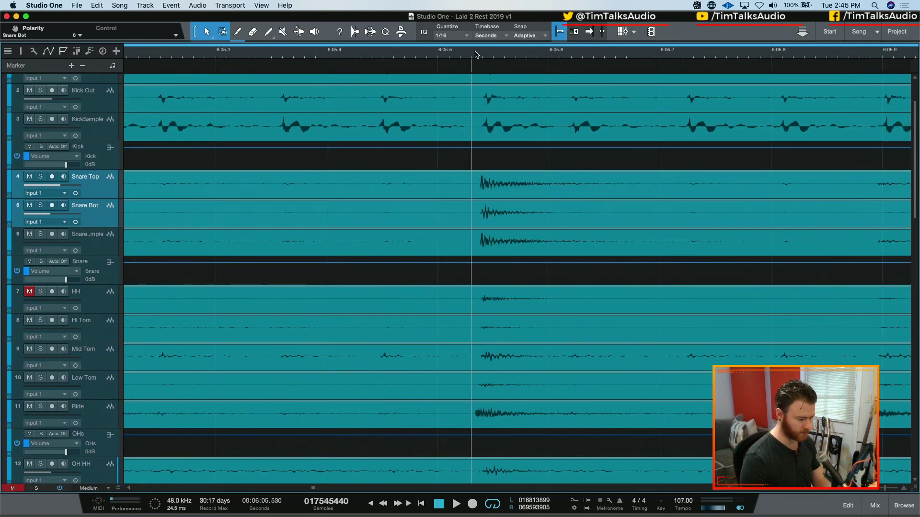
pyautogui.press('e')
pyautogui.press('e')
pyautogui.press('e')
pyautogui.press('e')
pyautogui.click(564, 57)
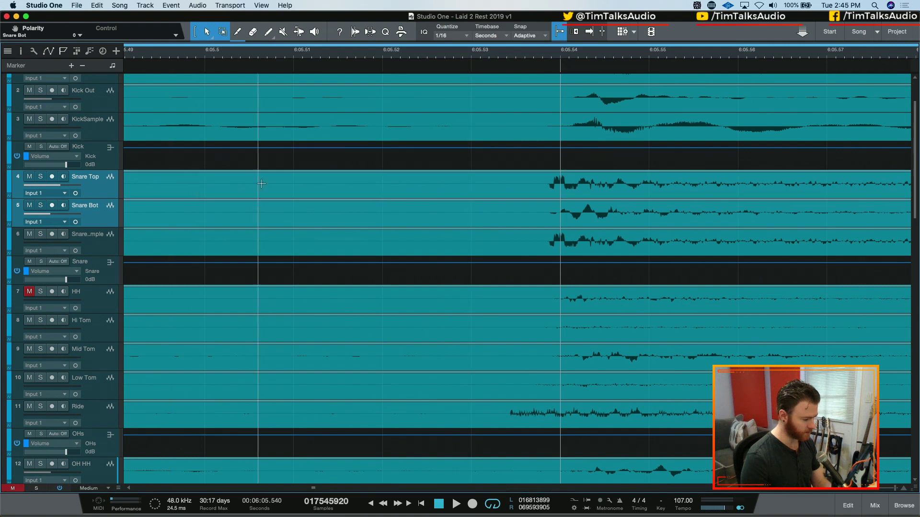
pyautogui.press('e')
pyautogui.press('e')
pyautogui.press('e')
pyautogui.press('e')
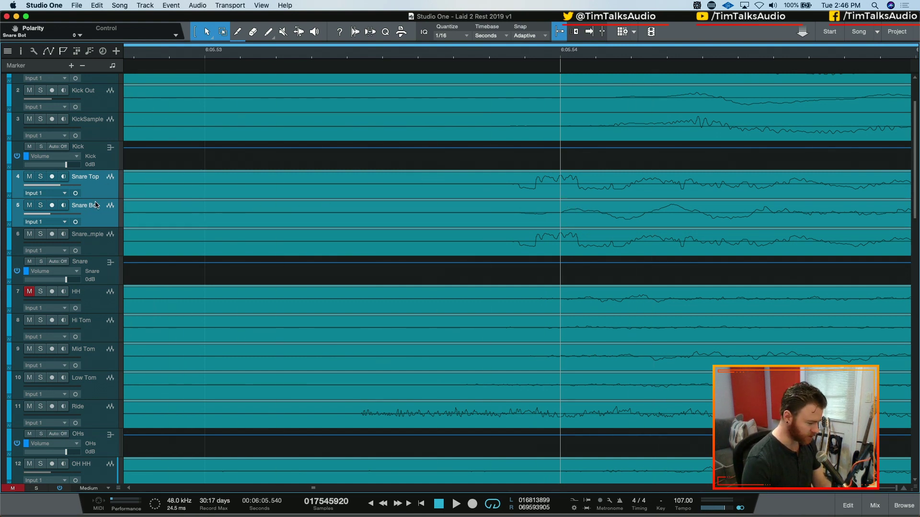
# Step: Return from the snare close-up to the wider arrangement and show the mix console again
pyautogui.press('w')
pyautogui.press('w')
pyautogui.press('w')
pyautogui.press('w')
pyautogui.press('w')
pyautogui.press('w')
pyautogui.press('w')
pyautogui.press('w')
pyautogui.press('w')
pyautogui.press('w')
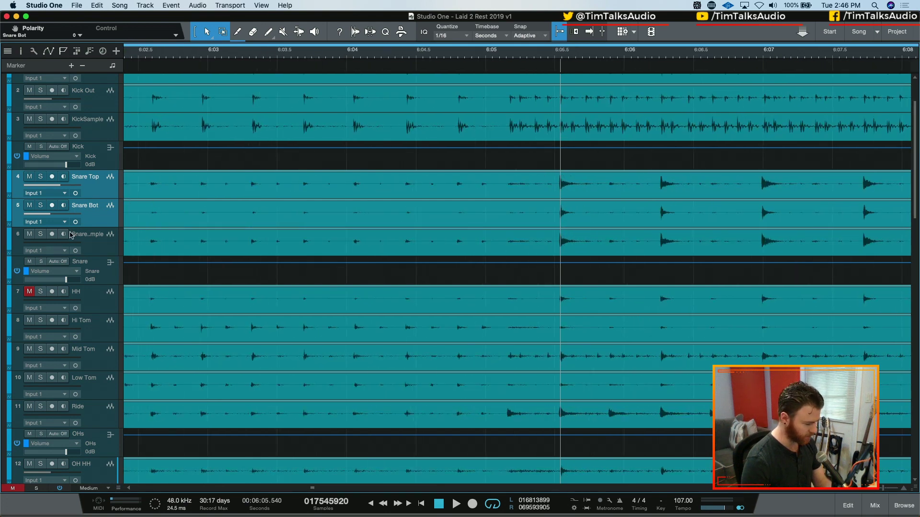
pyautogui.press('F3')
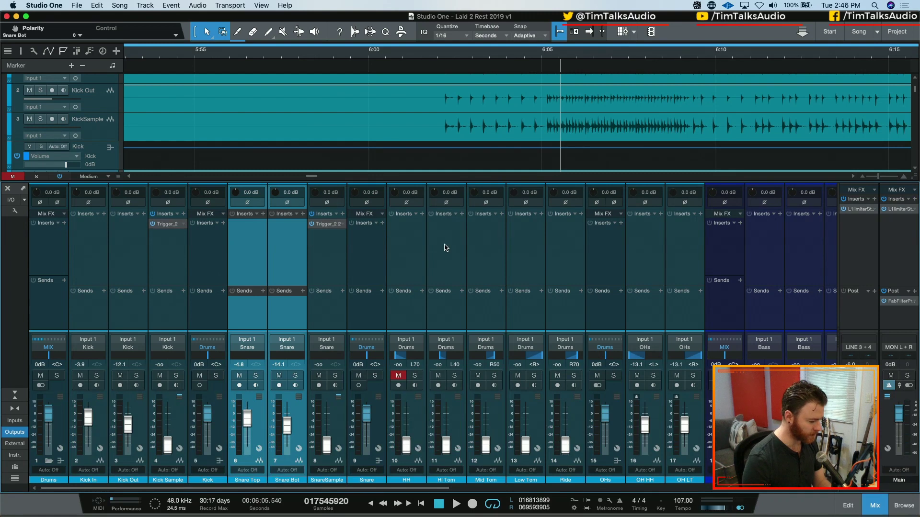
# Step: Play from about 6:05 and raise the OH HH and OH LT overheads to -6.3 dB
pyautogui.click(549, 59)
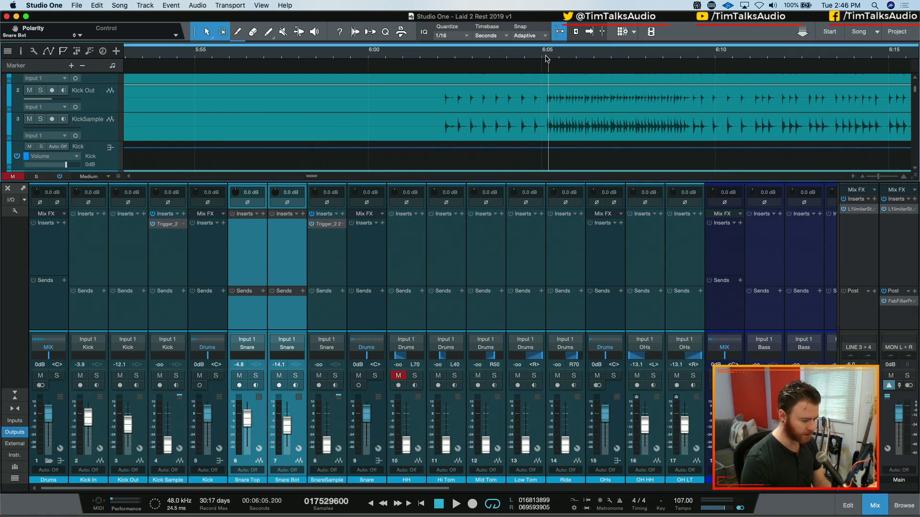
pyautogui.press('space')
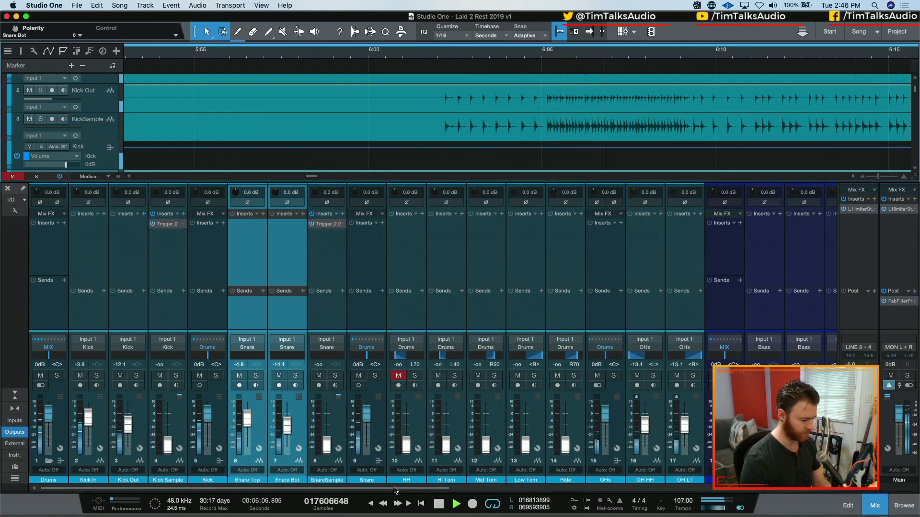
pyautogui.hscroll(1, 593, 429)
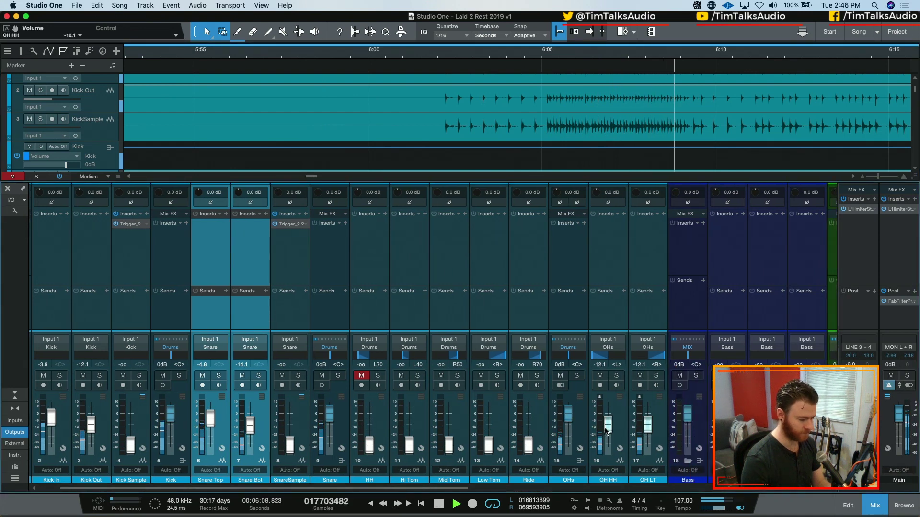
pyautogui.moveTo(608, 433); pyautogui.dragTo(607, 426)
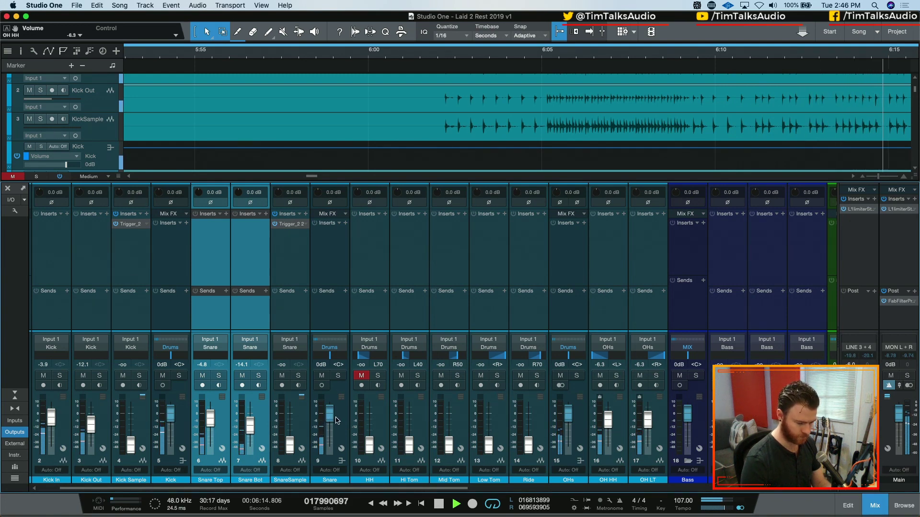
# Step: Bring up the Bass Mic channel to -8.2 dB while the song plays
pyautogui.moveTo(257, 491); pyautogui.dragTo(254, 491)
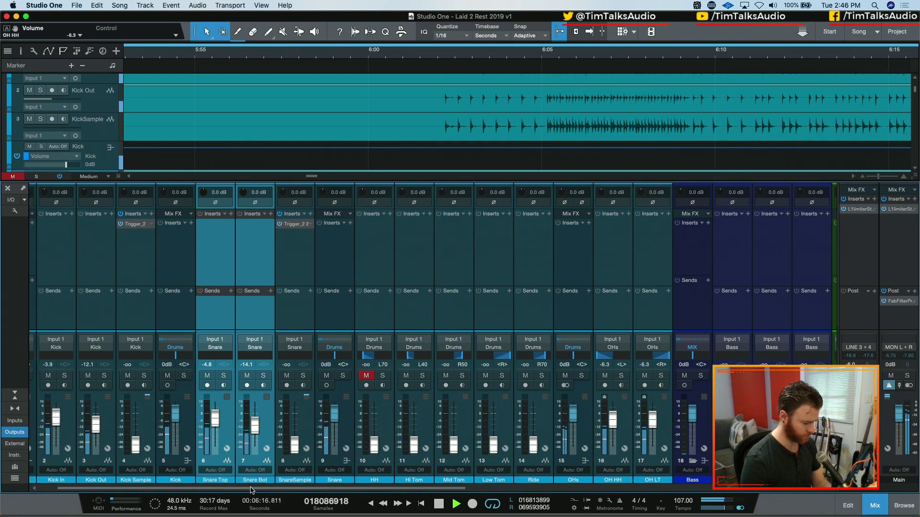
pyautogui.hscroll(10, 498, 426)
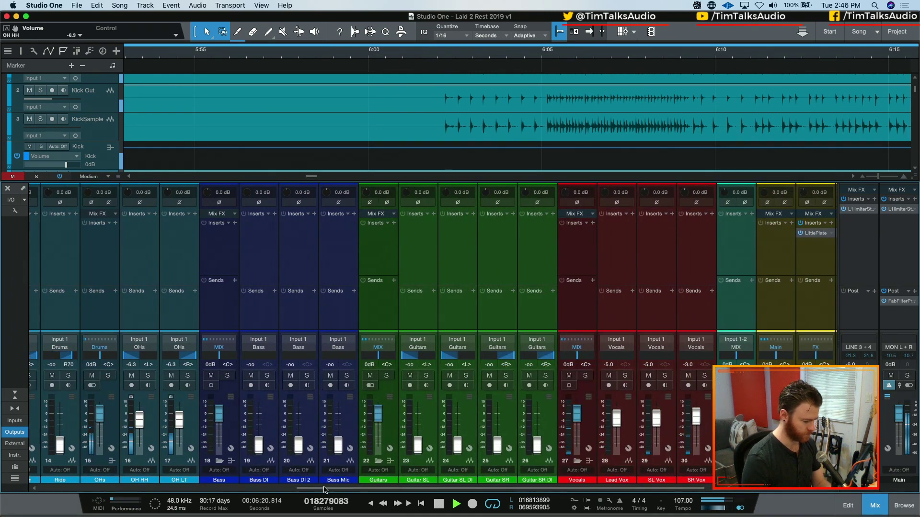
pyautogui.hscroll(-2, 317, 449)
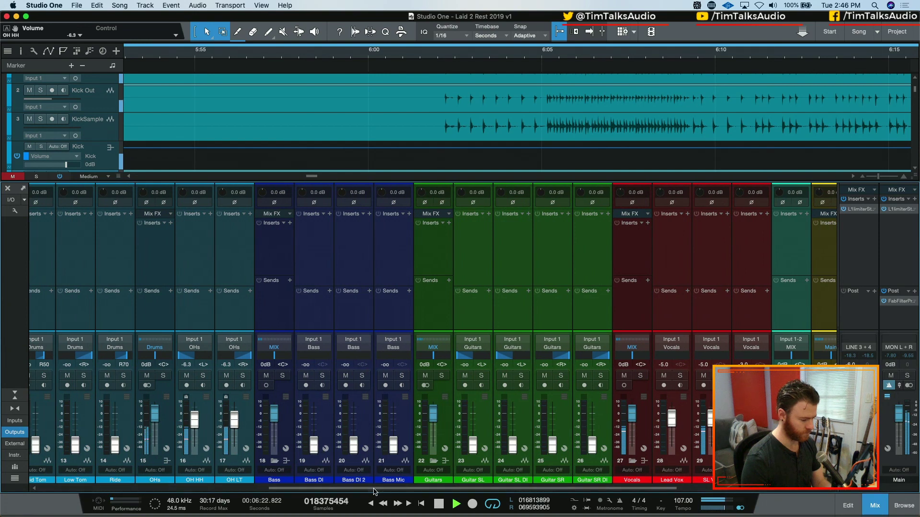
pyautogui.moveTo(364, 491); pyautogui.dragTo(301, 490)
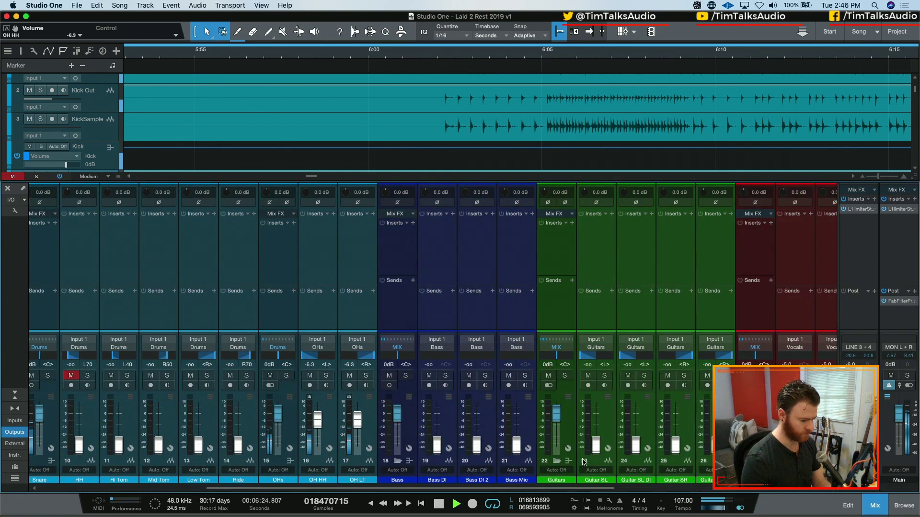
pyautogui.moveTo(517, 448); pyautogui.dragTo(520, 424)
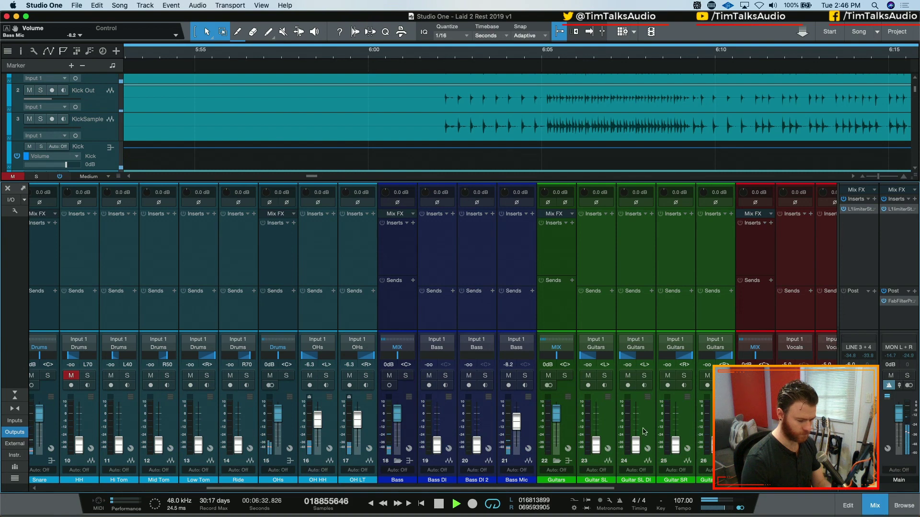
# Step: Mute the Guitar SR DI and Guitar SL DI channels
pyautogui.click(698, 412)
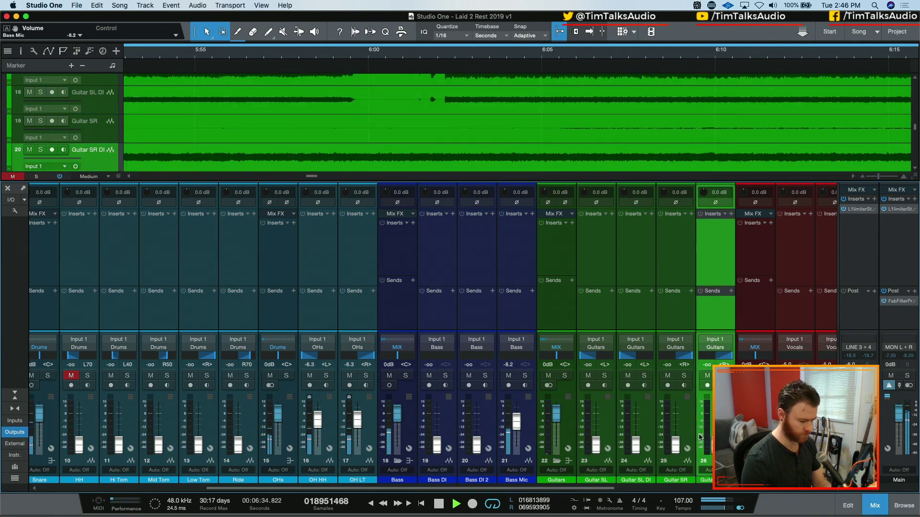
pyautogui.click(707, 376)
pyautogui.click(627, 375)
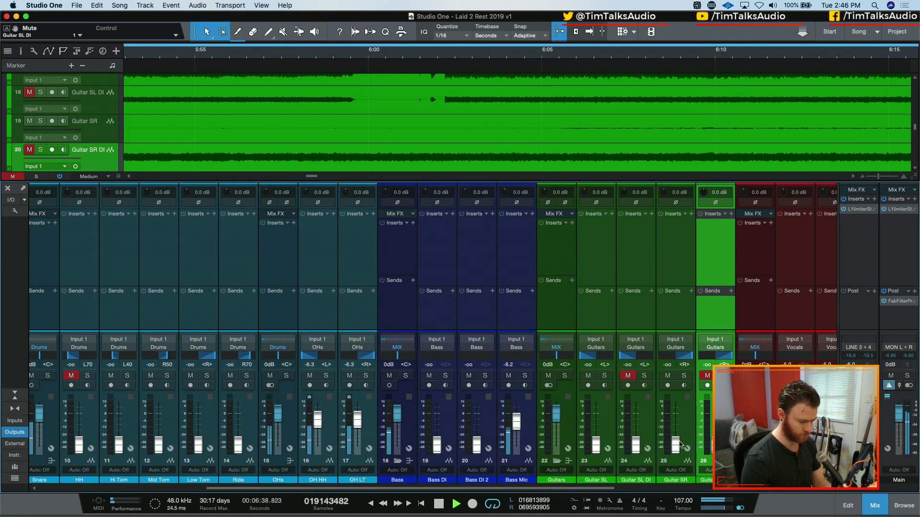
# Step: Set Guitar SL to -18.9 dB and Guitar SR to -2.5 dB, and briefly check Guitar SR in solo
pyautogui.moveTo(680, 444); pyautogui.dragTo(677, 421)
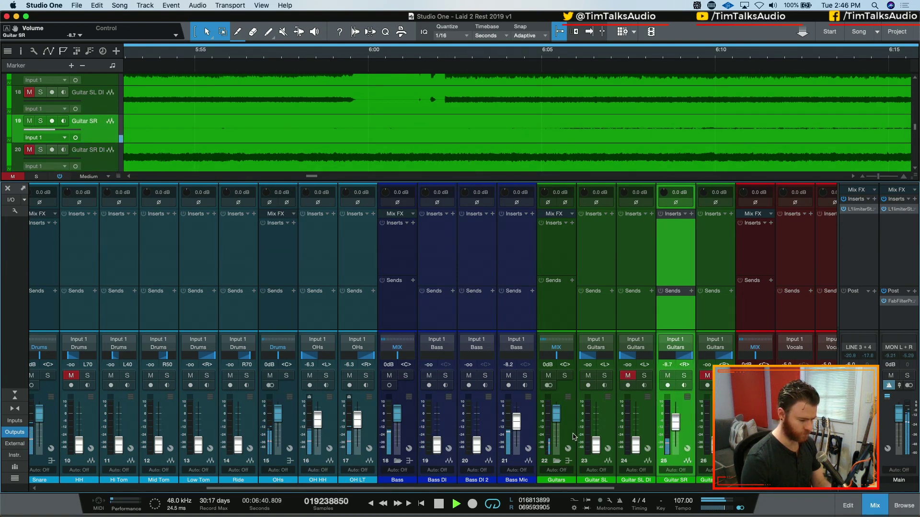
pyautogui.moveTo(594, 443); pyautogui.dragTo(594, 422)
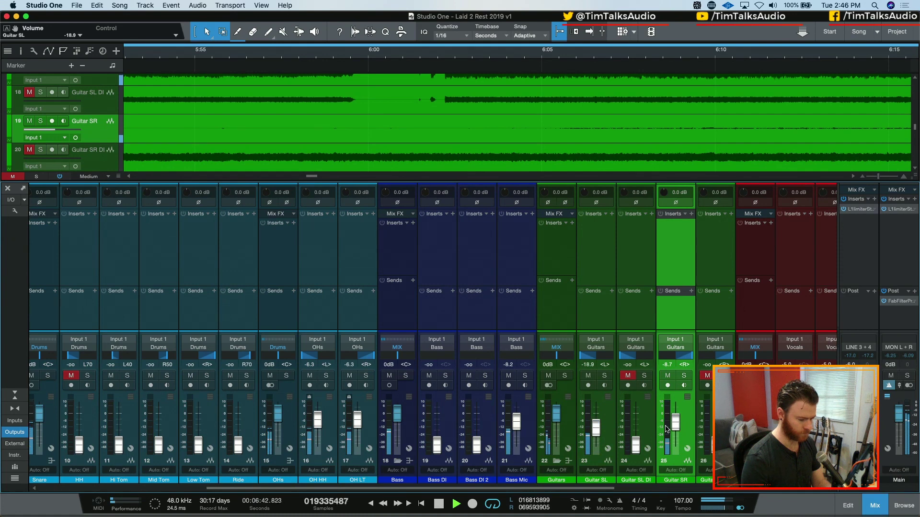
pyautogui.moveTo(678, 430); pyautogui.dragTo(677, 425)
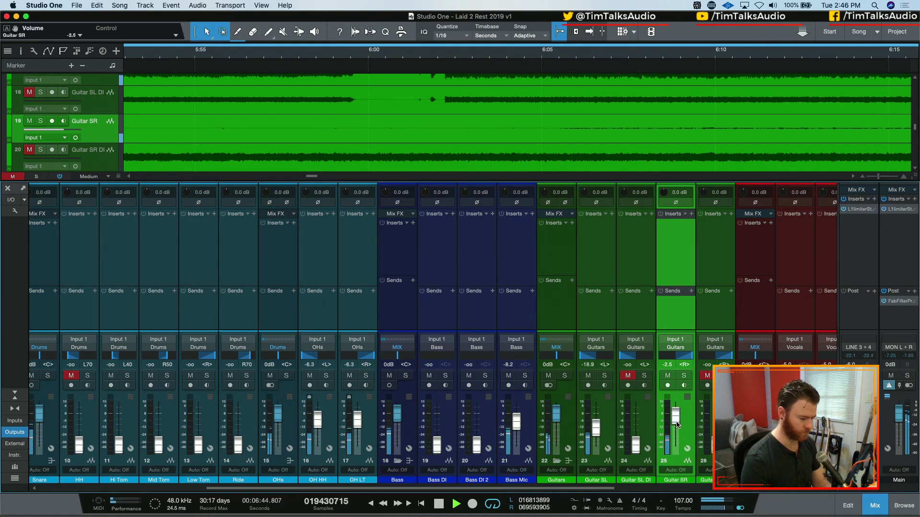
pyautogui.click(684, 376)
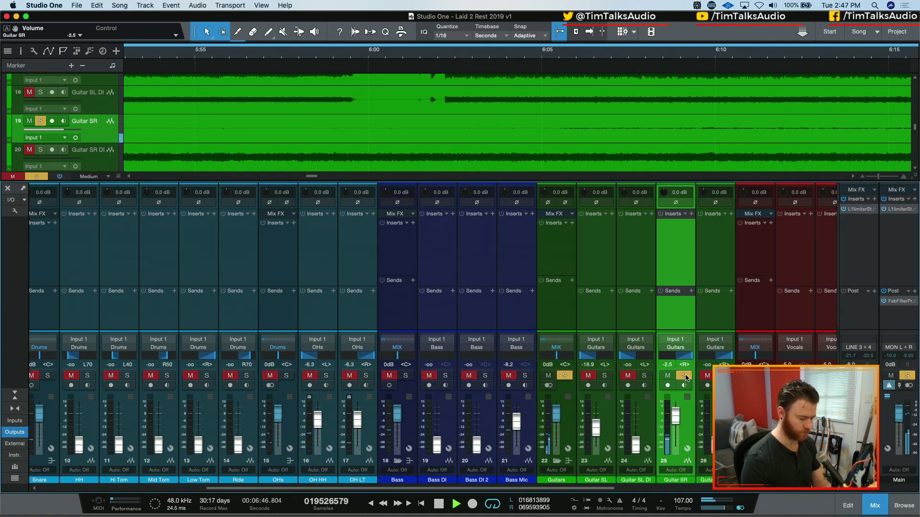
pyautogui.click(684, 376)
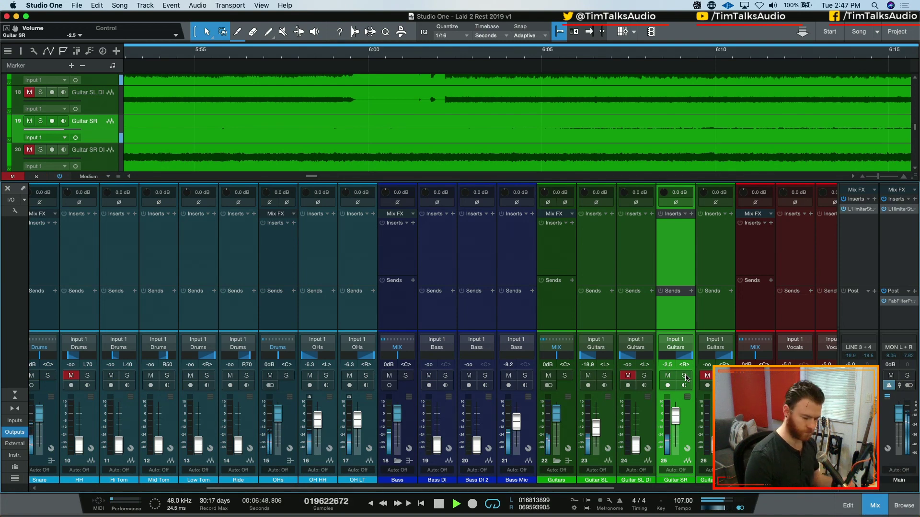
# Step: Select the first Guitar SR clip, solo the track and listen to it from about 6:05
pyautogui.click(684, 376)
pyautogui.click(685, 376)
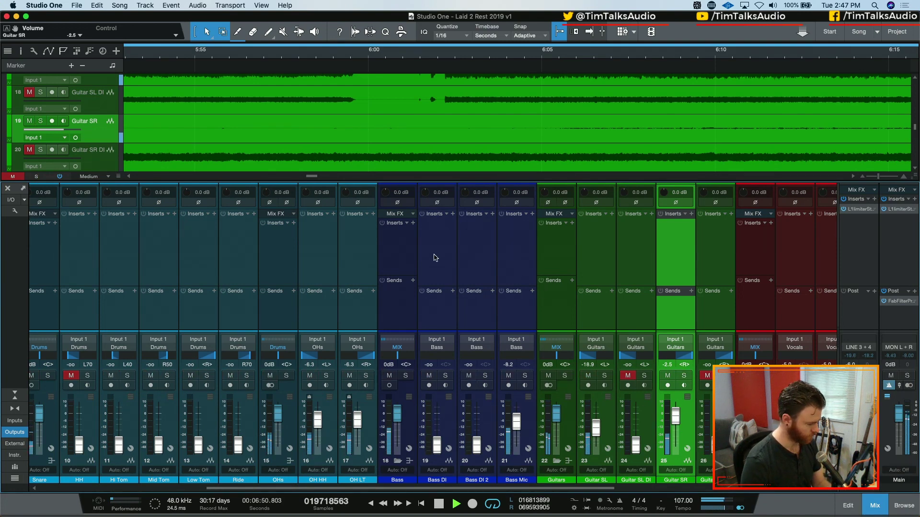
pyautogui.click(508, 137)
pyautogui.scroll(-2, 515, 143)
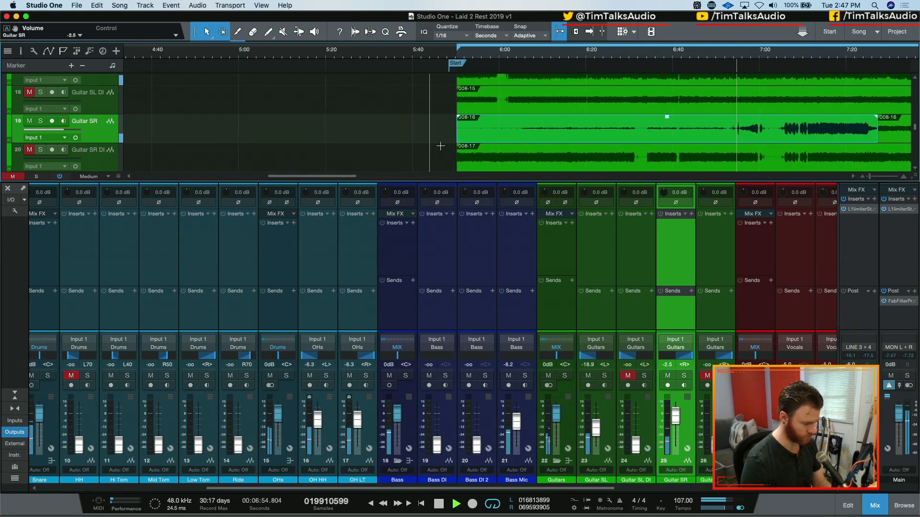
pyautogui.hscroll(3, 580, 150)
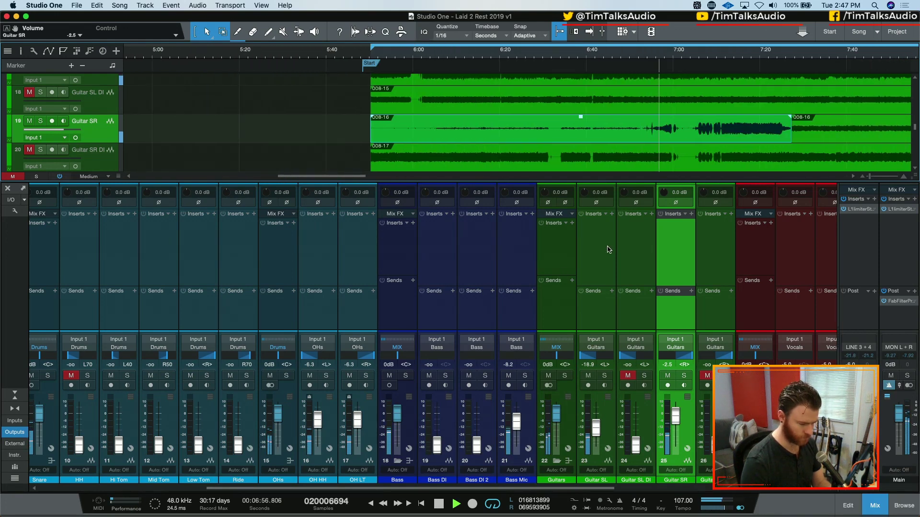
pyautogui.press('space')
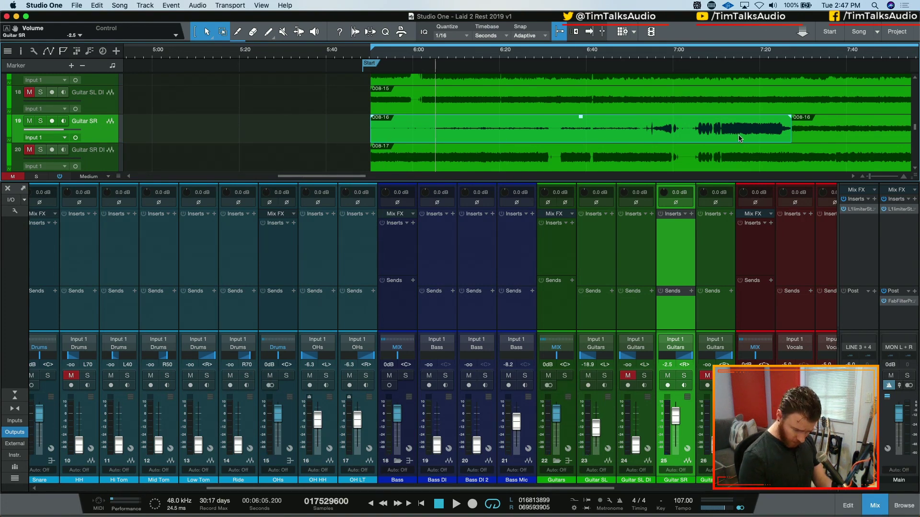
pyautogui.click(685, 376)
pyautogui.press('space')
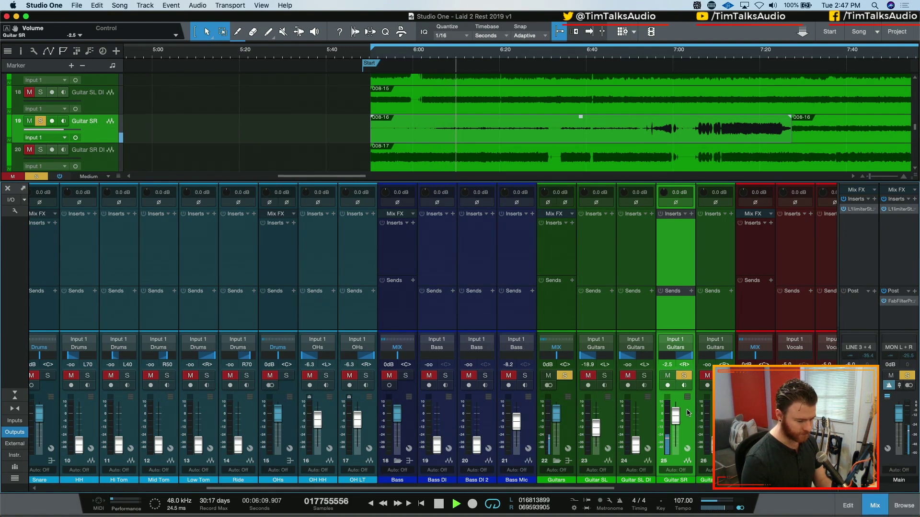
pyautogui.press('space')
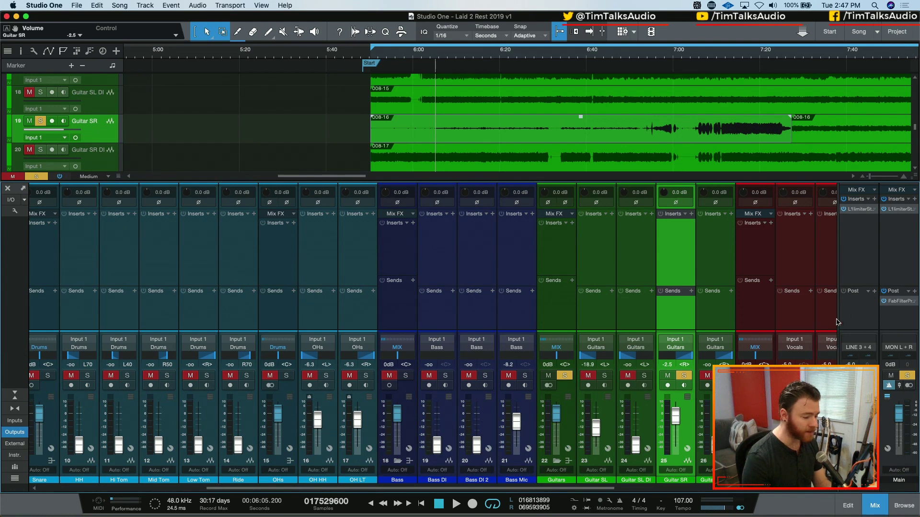
# Step: Set the playback position to about 6:55, just before the Guitar SR waveform starts to grow
pyautogui.click(661, 77)
pyautogui.scroll(5, 659, 76)
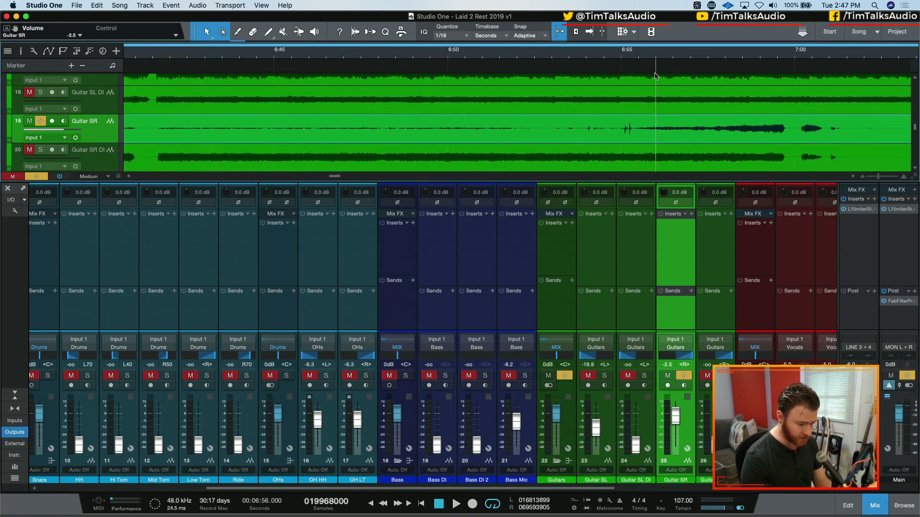
pyautogui.hscroll(5, 581, 90)
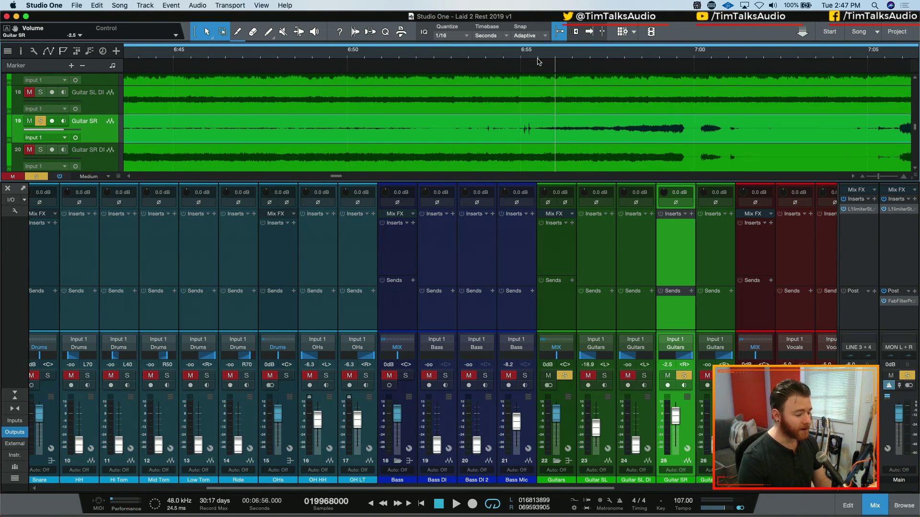
pyautogui.click(517, 59)
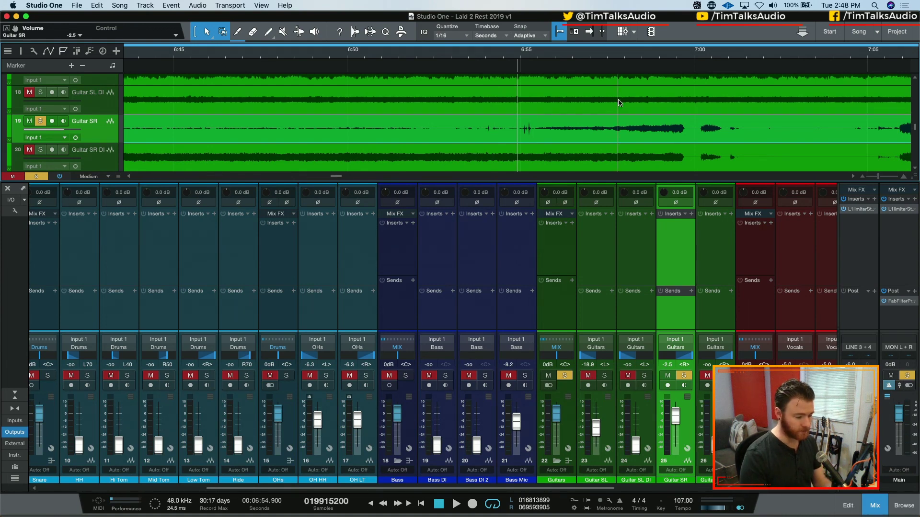
# Step: Examine the Guitar SR waveform on both sides of the 7:27 clip boundary and listen to the soloed track from about 6:55
pyautogui.hscroll(3, 677, 137)
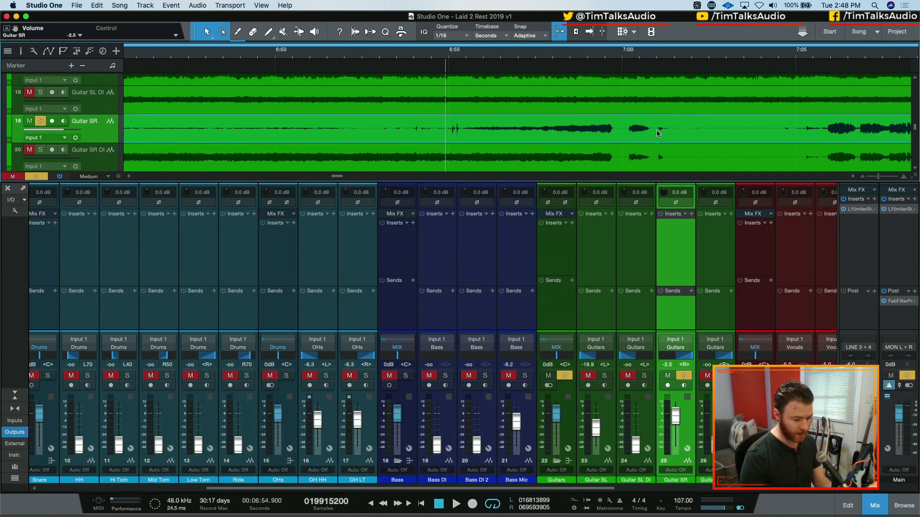
pyautogui.press('w')
pyautogui.press('w')
pyautogui.hscroll(5, 540, 148)
pyautogui.press('w')
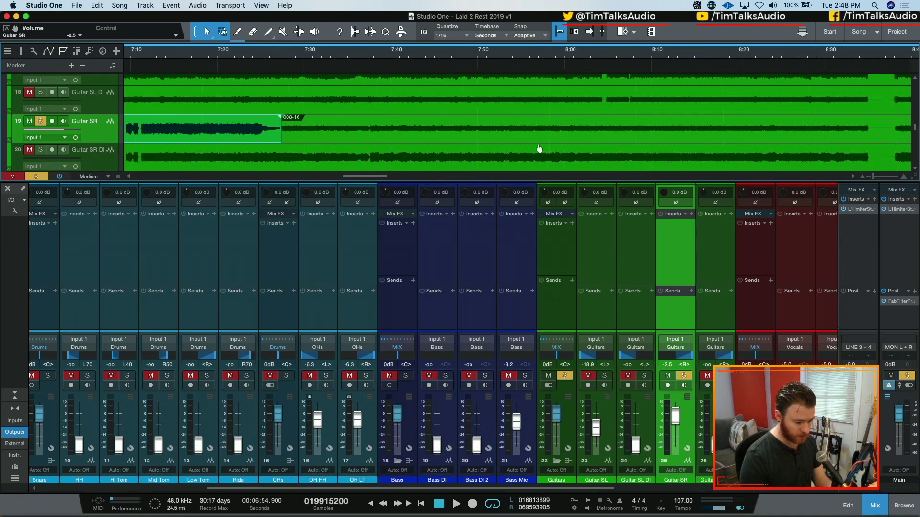
pyautogui.press('e')
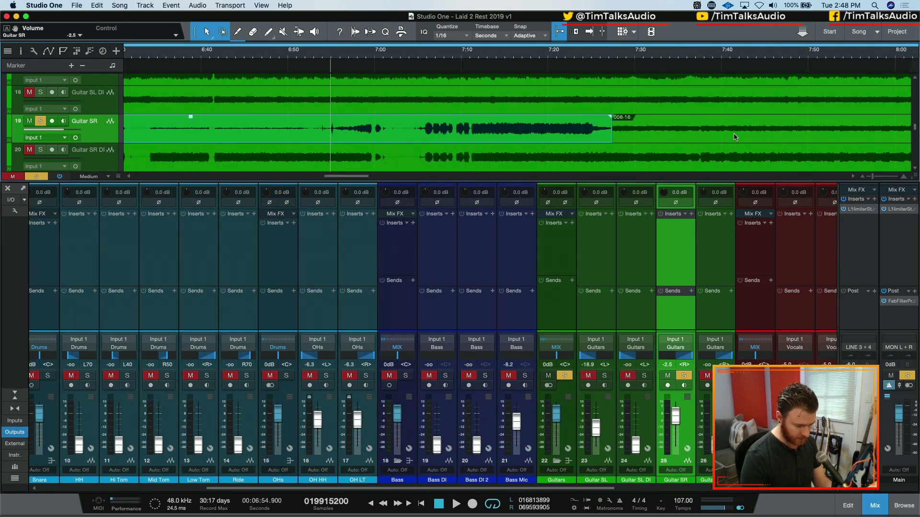
pyautogui.click(625, 139)
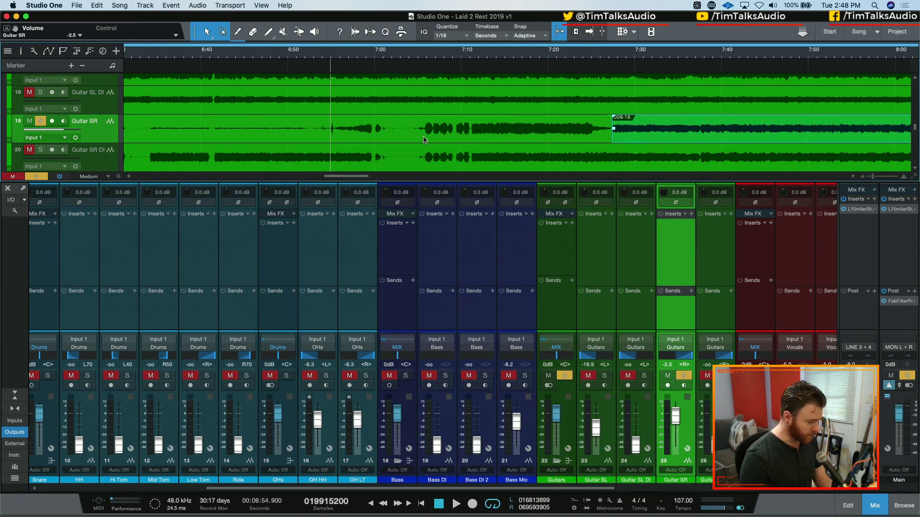
pyautogui.click(515, 128)
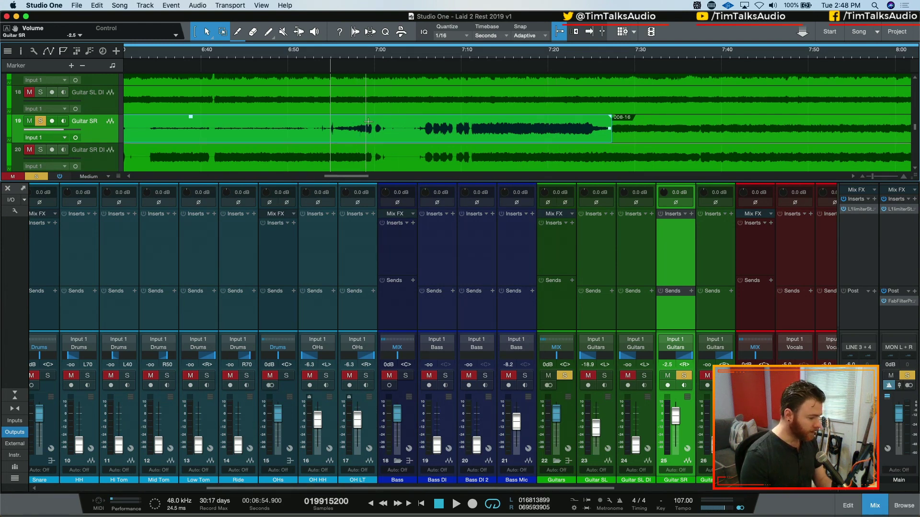
pyautogui.press('space')
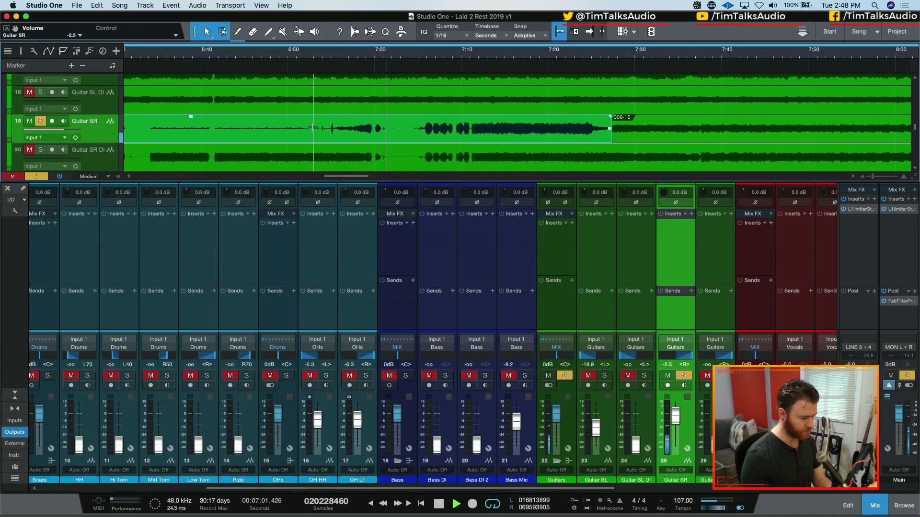
pyautogui.press('space')
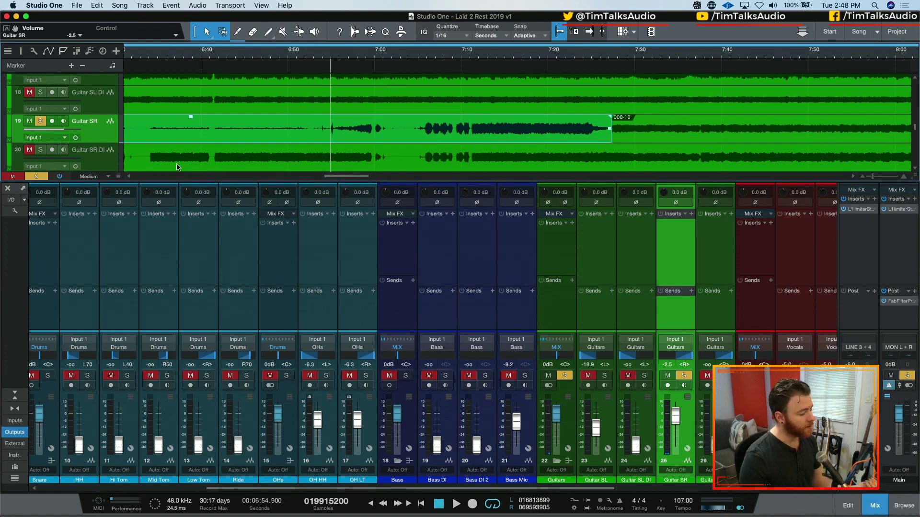
# Step: Split the Guitar SR and Guitar SR DI clips at 7:03, in the quiet gap before the playing resumes
pyautogui.click(84, 169)
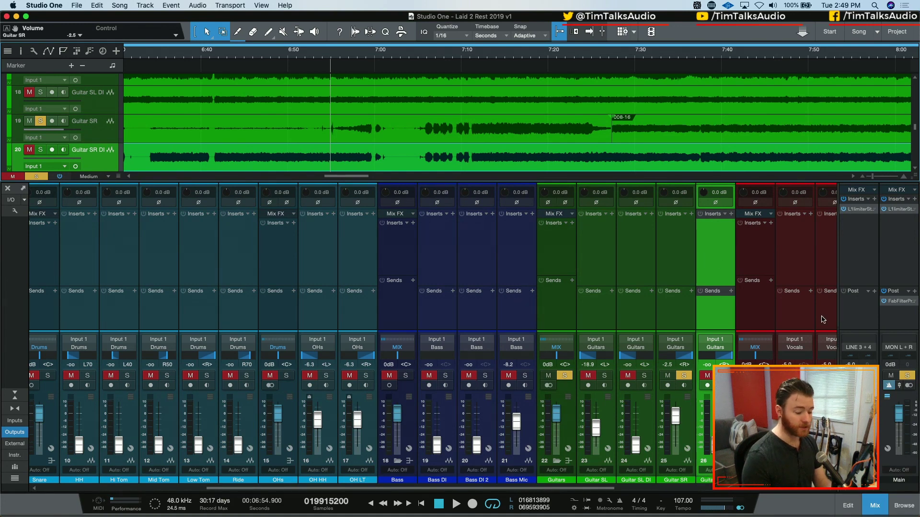
pyautogui.press('w')
pyautogui.press('w')
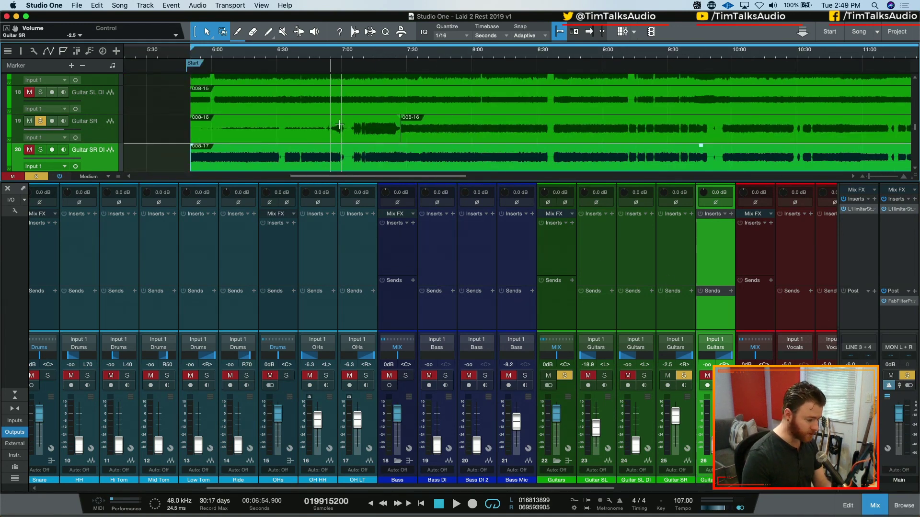
pyautogui.press('e')
pyautogui.press('e')
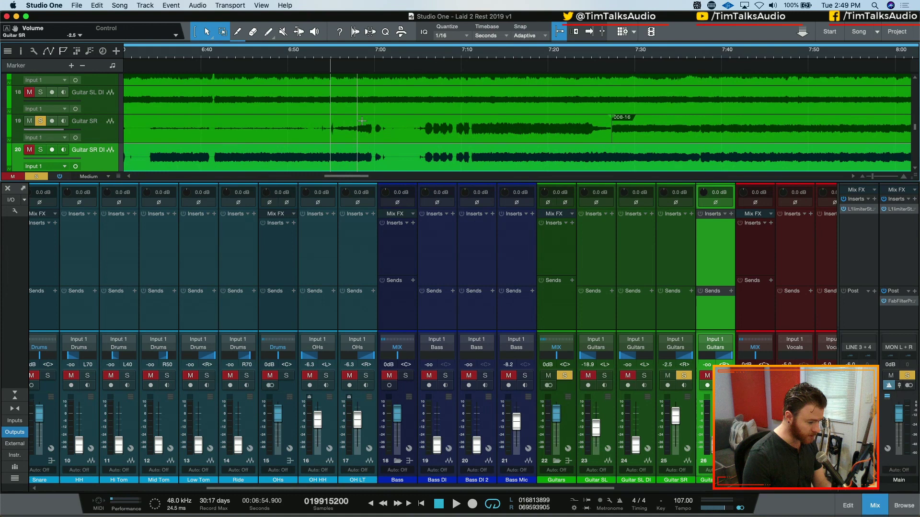
pyautogui.click(405, 128)
pyautogui.click(401, 163)
pyautogui.hotkey('alt', 'x')
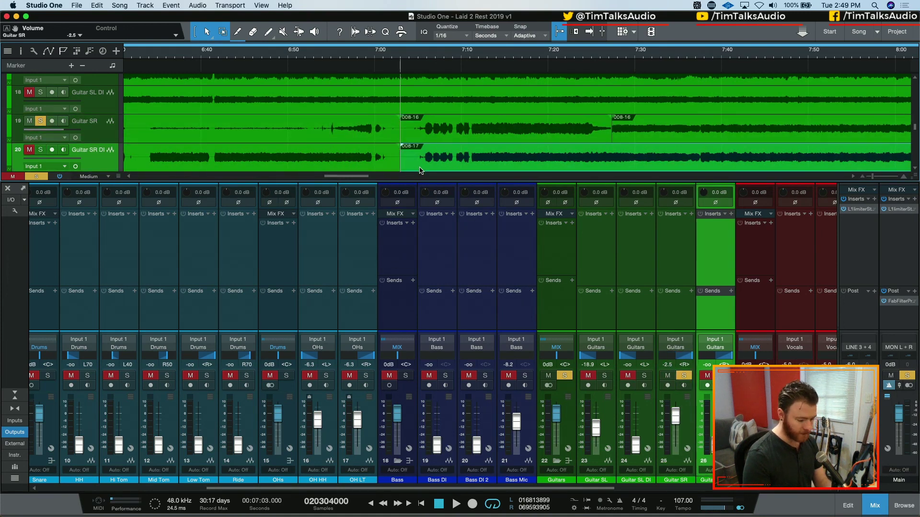
# Step: Mute the Guitar SR DI clip after the 7:03 split and the Guitar SR clip before it
pyautogui.hotkey('shift', 'm')
pyautogui.click(370, 136)
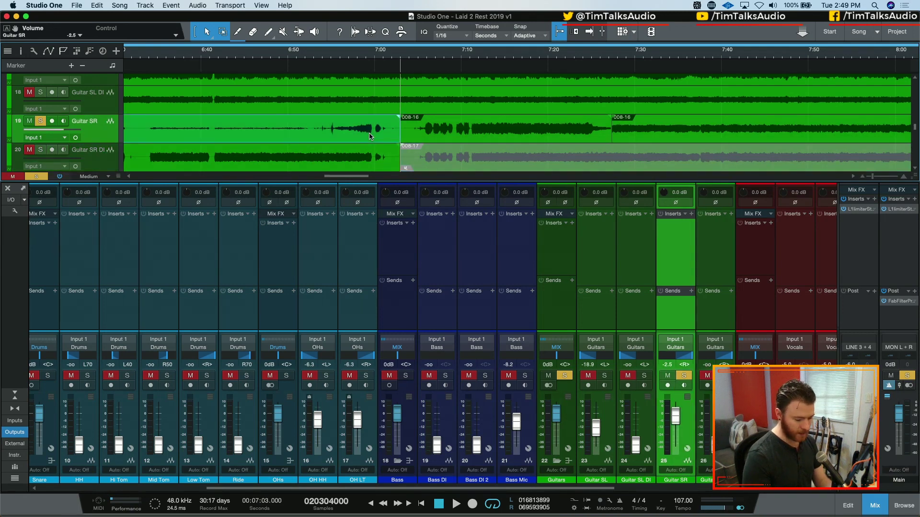
pyautogui.hotkey('shift', 'm')
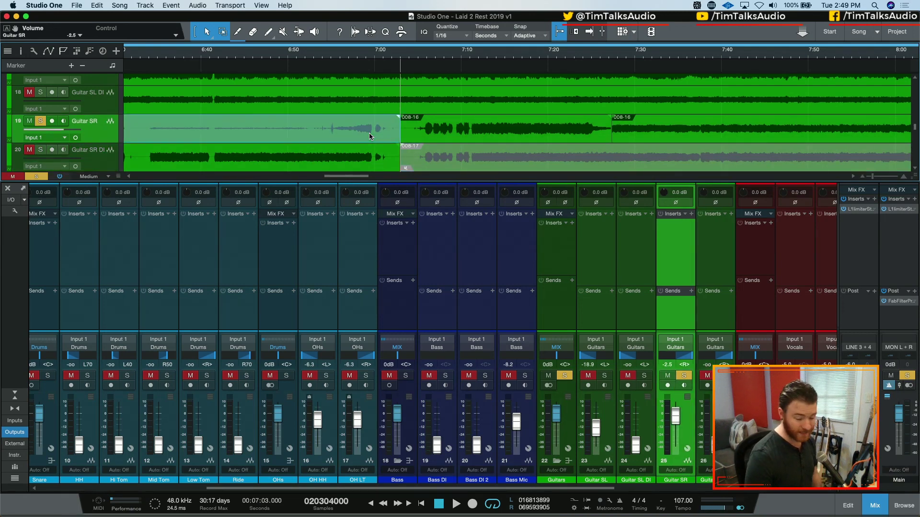
# Step: Take Guitar SR out of solo and lower it to -13.1 dB while the full mix plays from 7:03
pyautogui.press('w')
pyautogui.press('w')
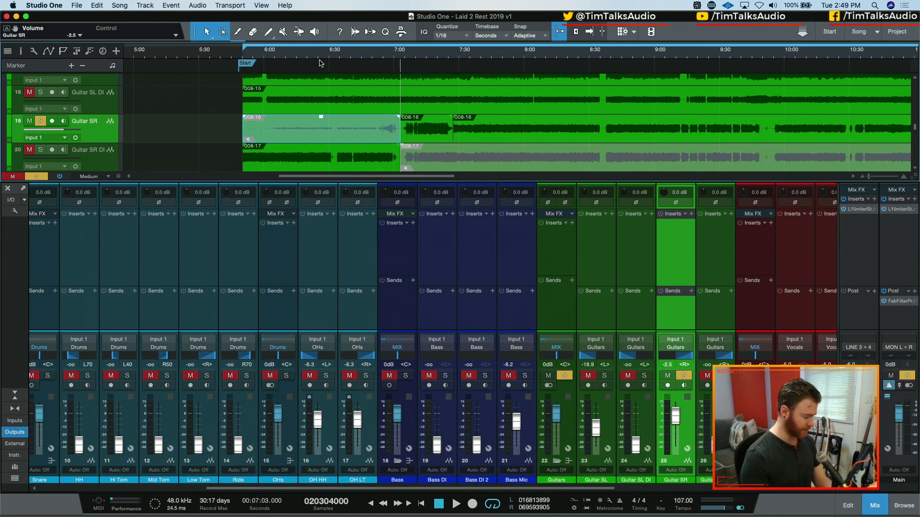
pyautogui.hscroll(8, 593, 139)
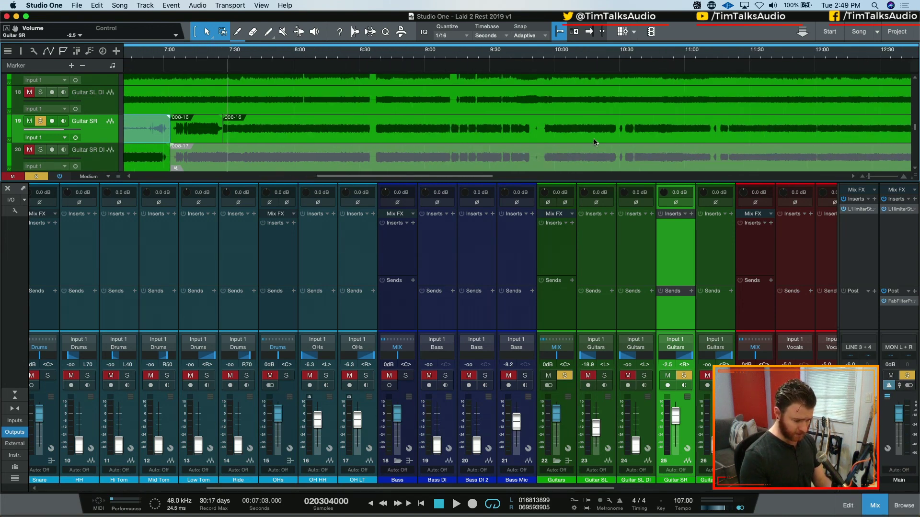
pyautogui.hscroll(10, 594, 139)
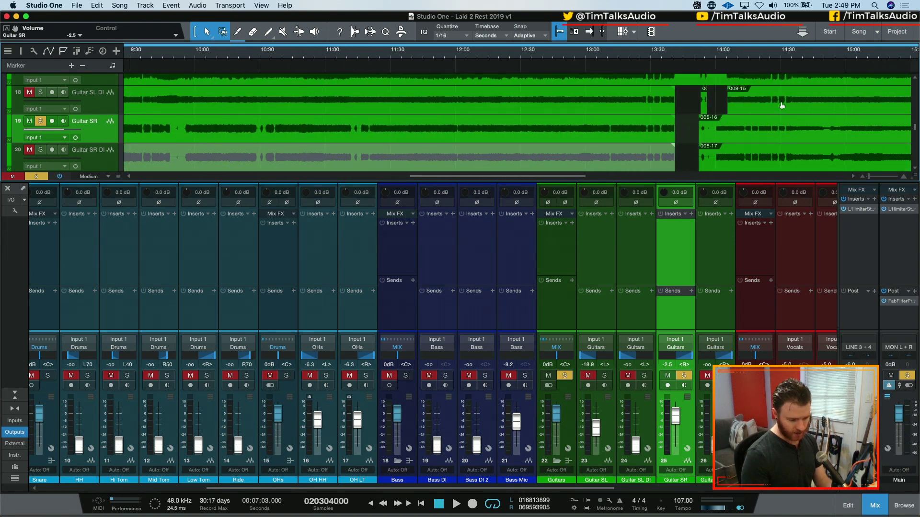
pyautogui.hotkey('ctrl', 'z')
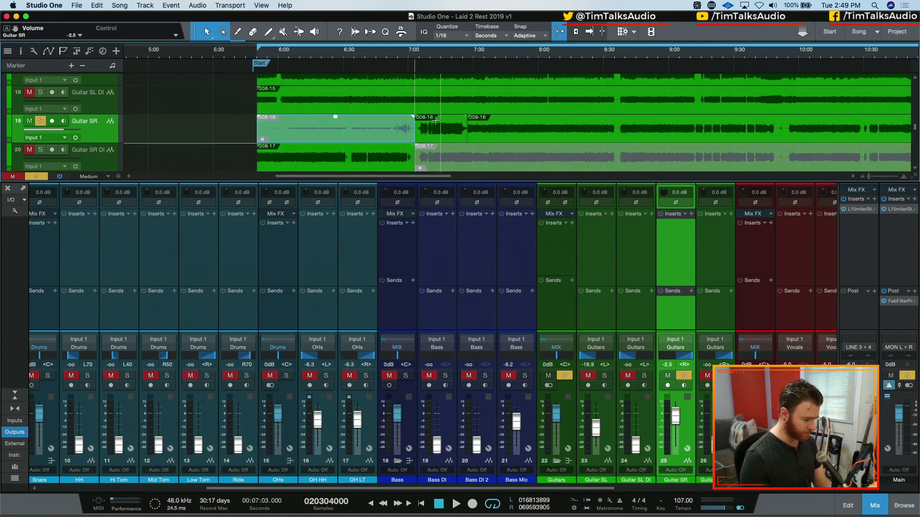
pyautogui.press('s')
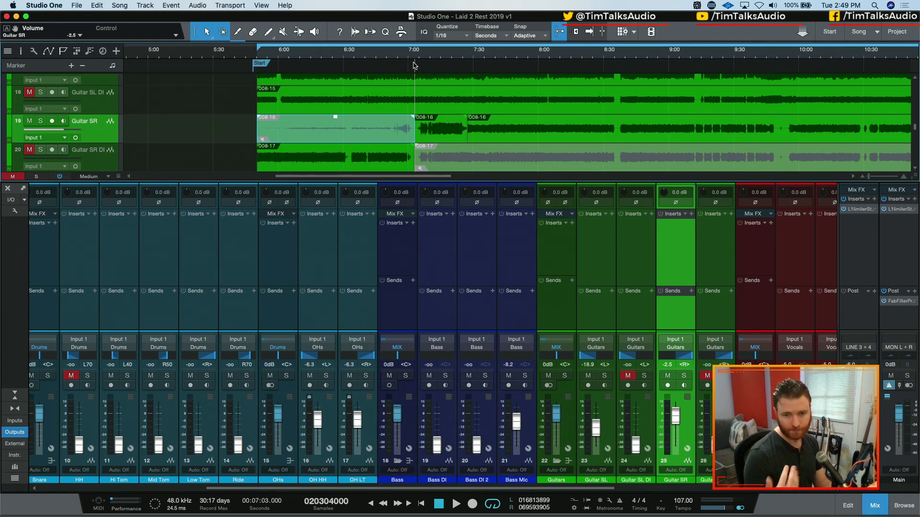
pyautogui.press('space')
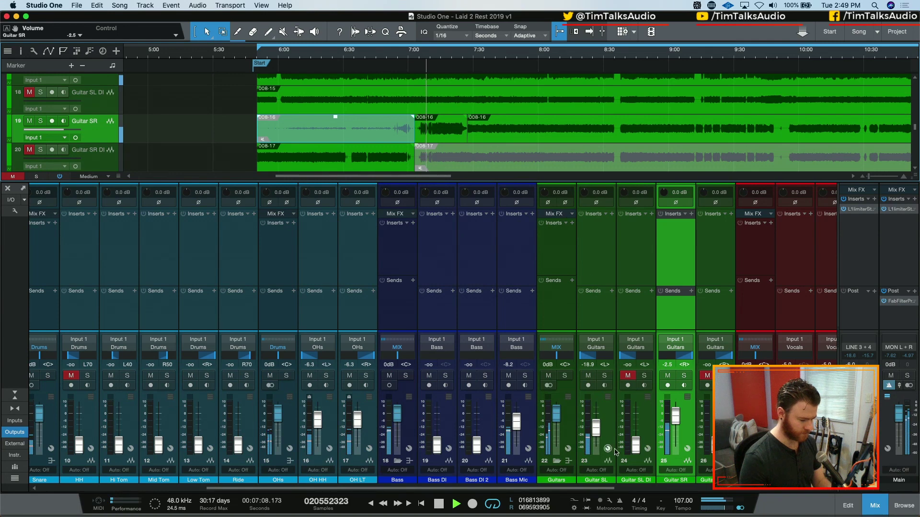
pyautogui.moveTo(676, 416); pyautogui.dragTo(678, 427)
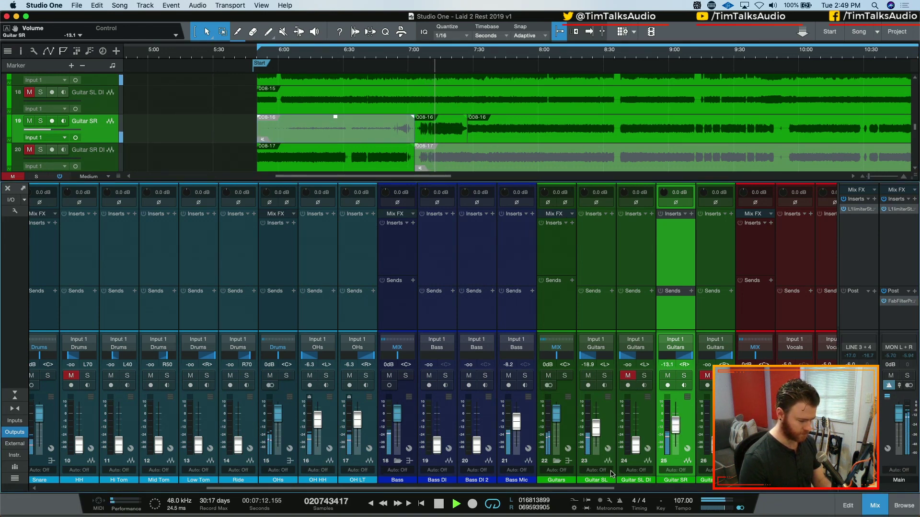
pyautogui.press('space')
# Step: Play the song from 7:45, raise the Bass DI channel to -4.4 dB and solo it
pyautogui.hscroll(5, 610, 480)
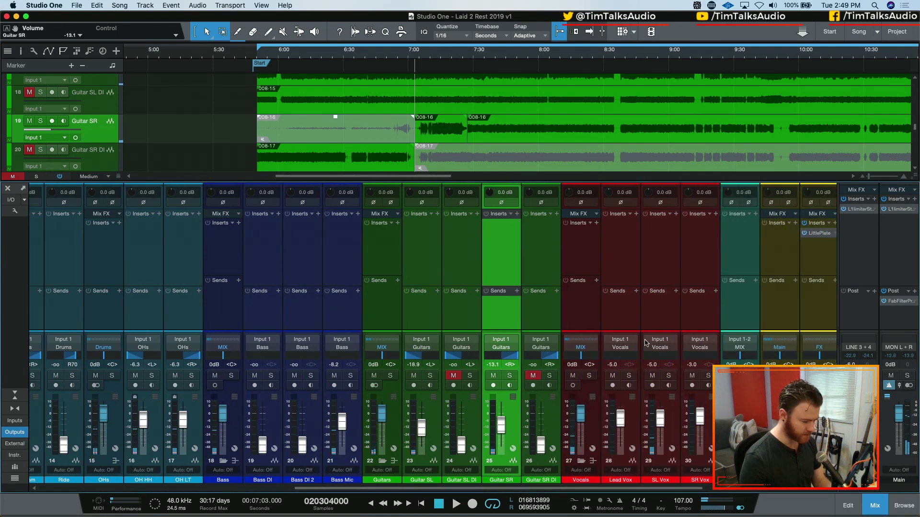
pyautogui.scroll(-3, 508, 146)
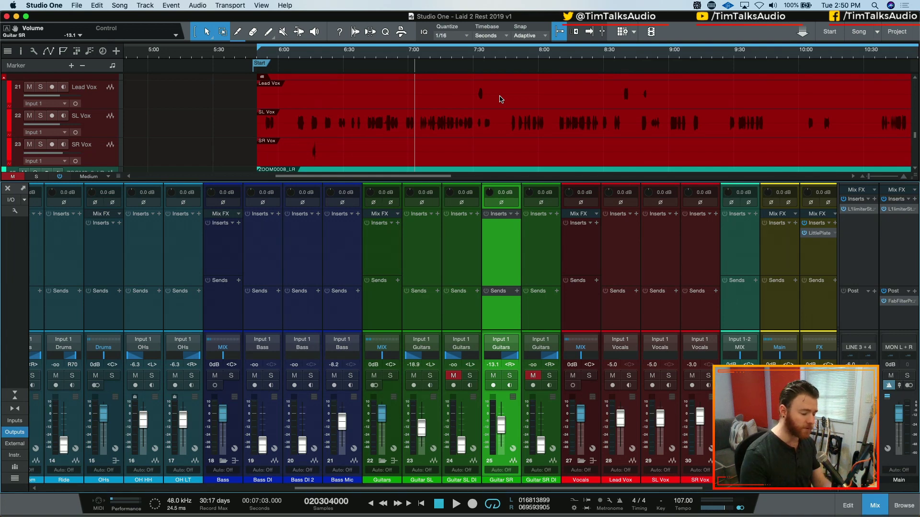
pyautogui.click(507, 58)
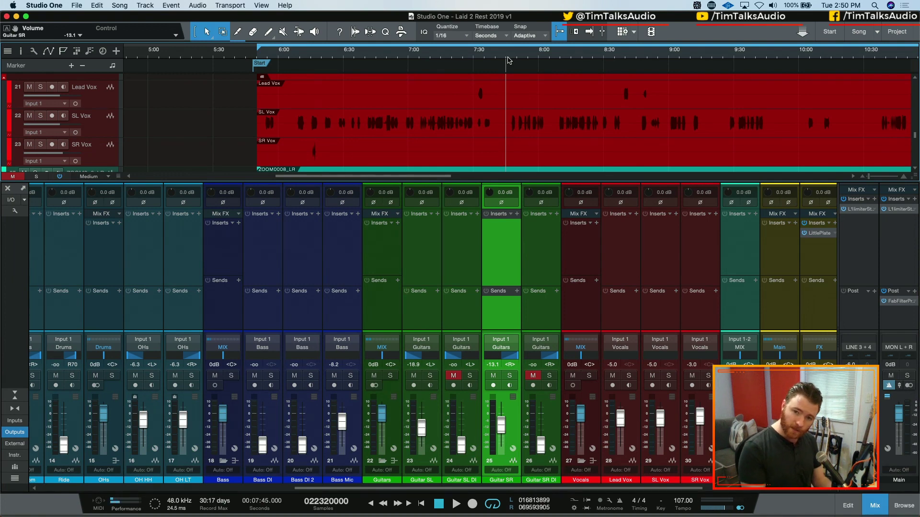
pyautogui.press('space')
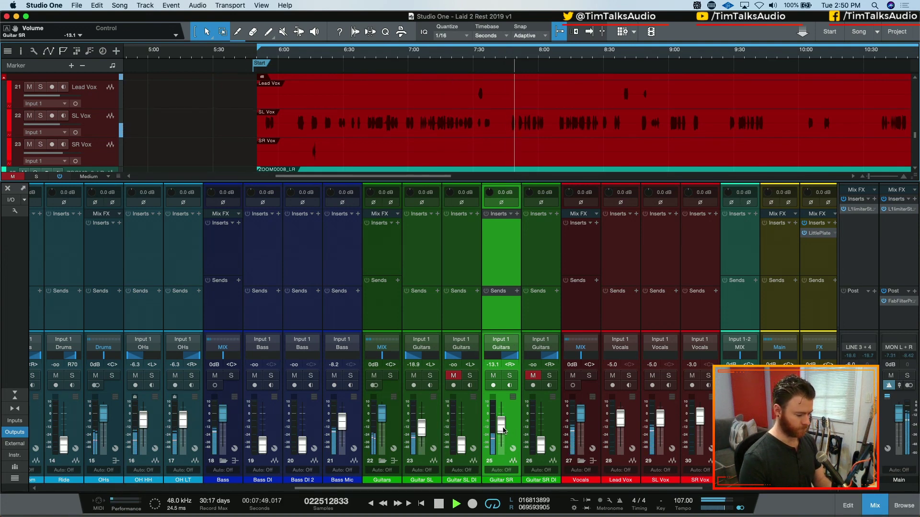
pyautogui.moveTo(263, 446); pyautogui.dragTo(267, 417)
pyautogui.click(273, 397)
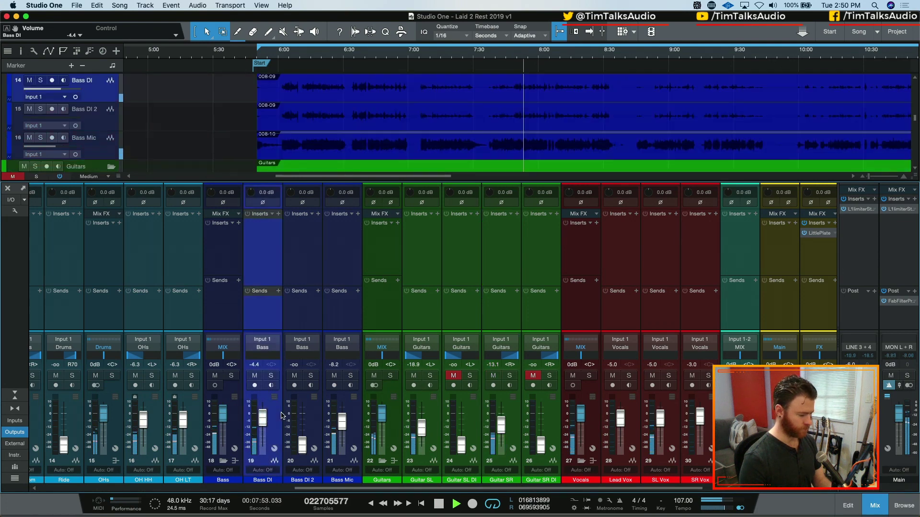
pyautogui.press('s')
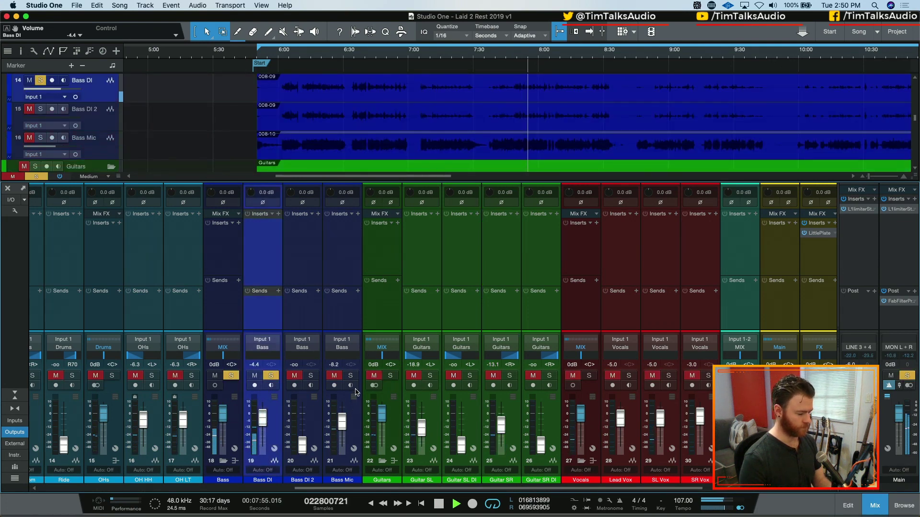
# Step: Take Bass DI out of solo and solo the whole Bass bus instead during playback
pyautogui.press('s')
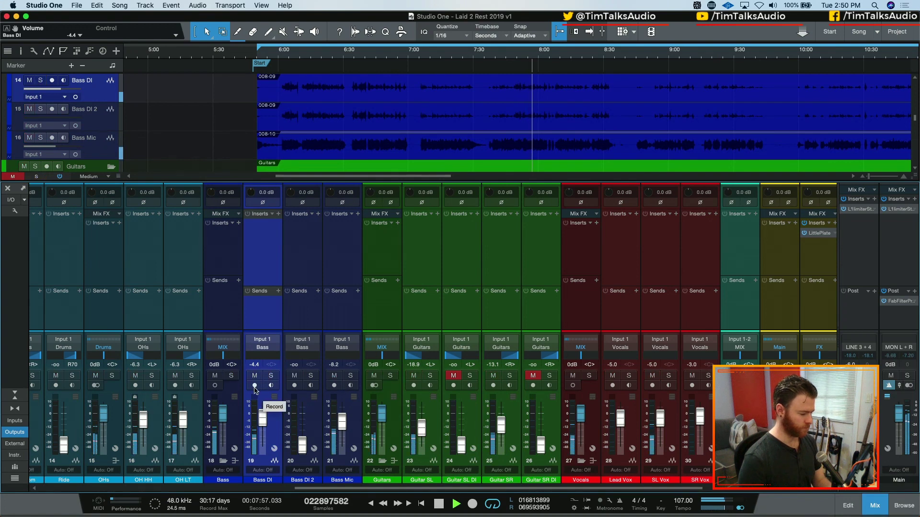
pyautogui.press('Up')
pyautogui.press('s')
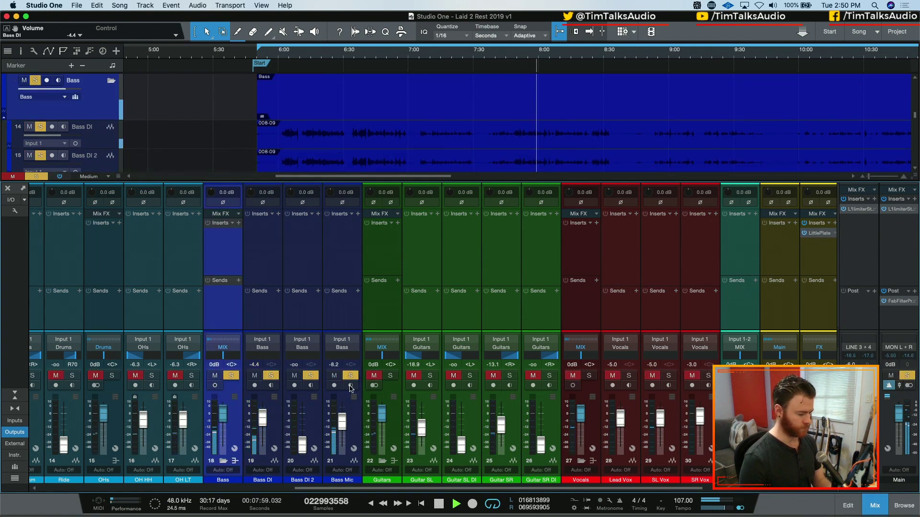
# Step: Play the soloed bass from 7:45 and examine the Bass DI and Bass DI 2 waveforms over the whole song
pyautogui.click(309, 417)
pyautogui.click(274, 424)
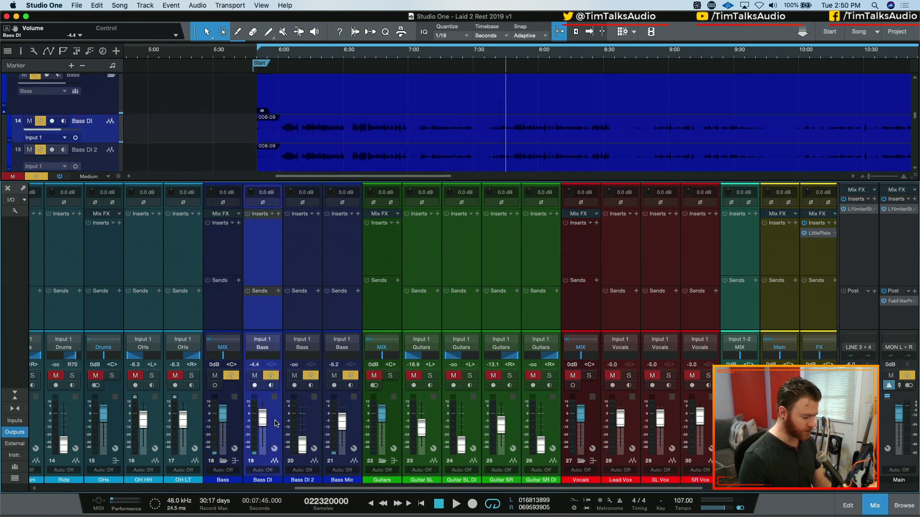
pyautogui.click(315, 429)
pyautogui.click(280, 426)
pyautogui.click(310, 420)
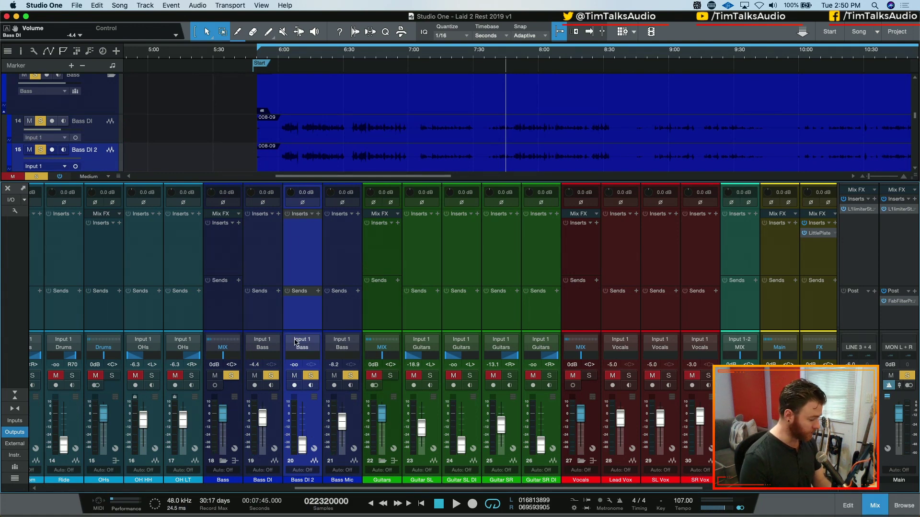
pyautogui.press('space')
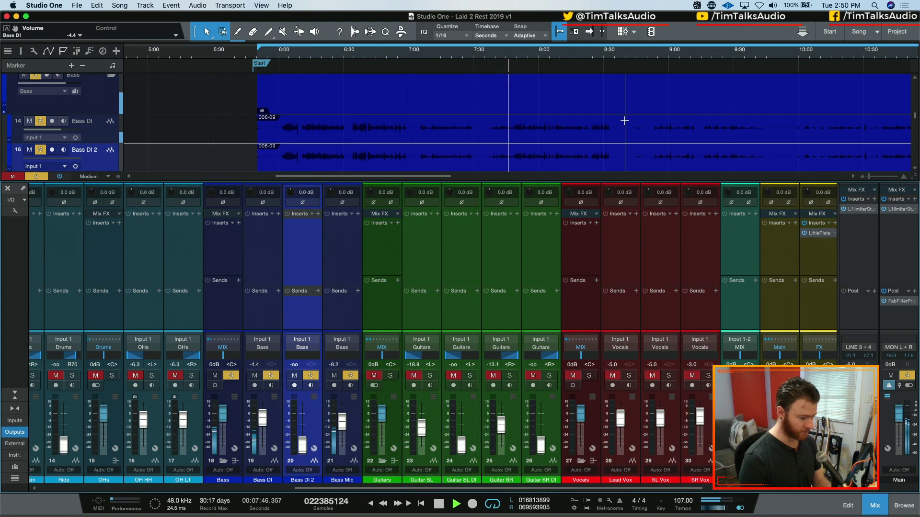
pyautogui.press('z')
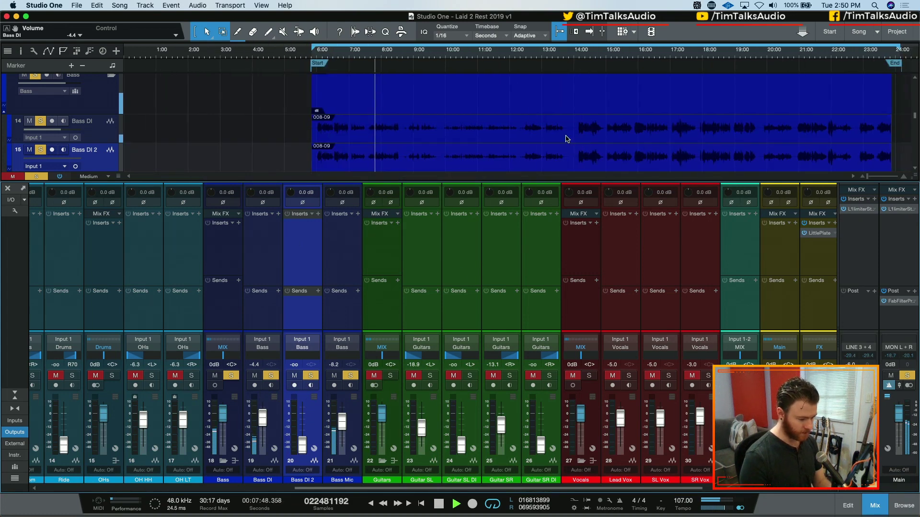
pyautogui.press('space')
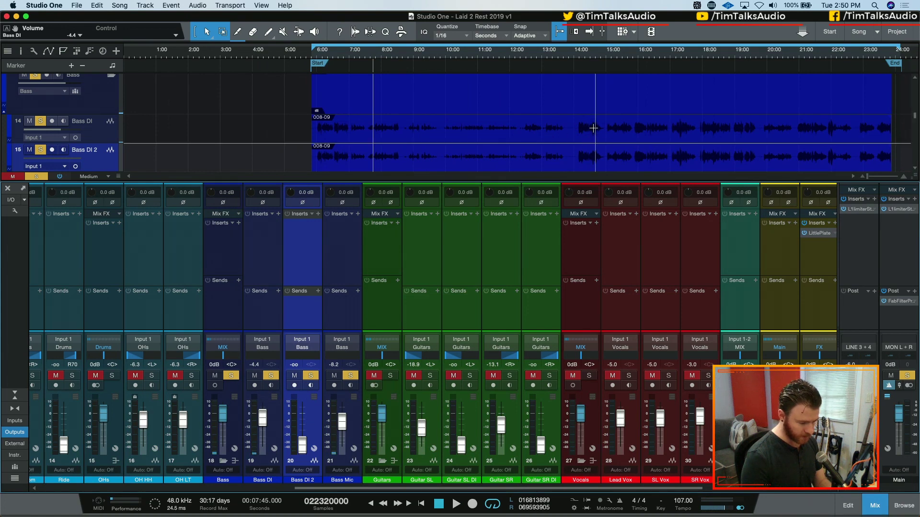
# Step: Try to split the Bass DI clip at 8:40 and at about 13:52
pyautogui.keyDown('alt'); pyautogui.click(402, 124); pyautogui.keyUp('alt')
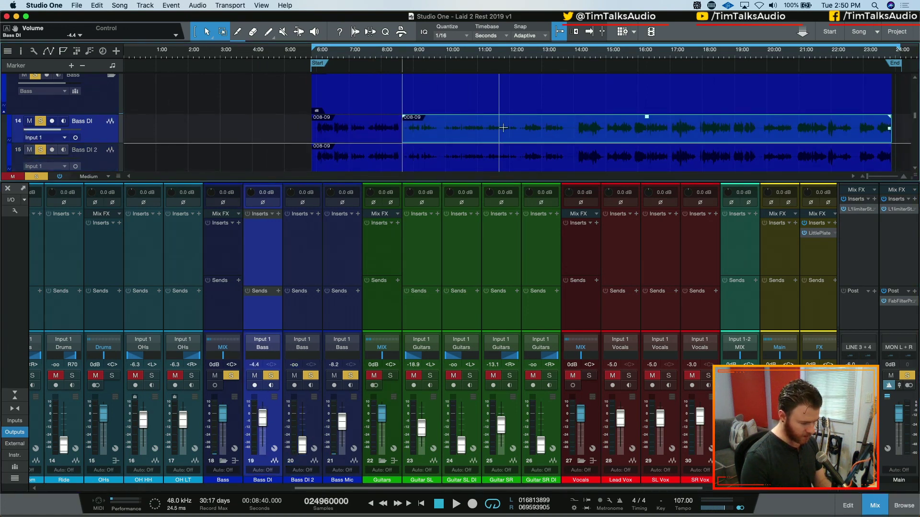
pyautogui.keyDown('alt'); pyautogui.click(569, 127); pyautogui.keyUp('alt')
pyautogui.scroll(-2, 466, 126)
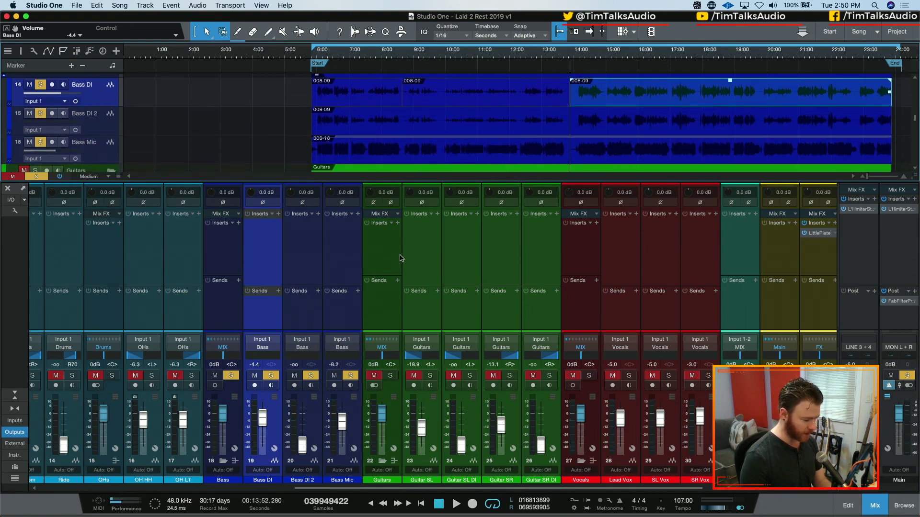
pyautogui.press('Down')
pyautogui.press('Down')
pyautogui.press('Down')
pyautogui.press('Down')
pyautogui.press('Down')
pyautogui.press('Down')
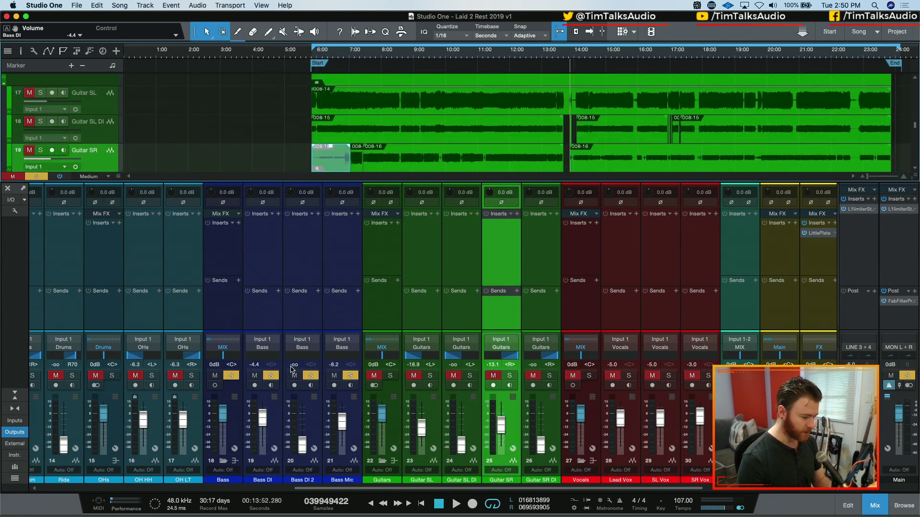
# Step: Select the Bass bus and play the soloed bass briefly from about 13:52
pyautogui.click(293, 257)
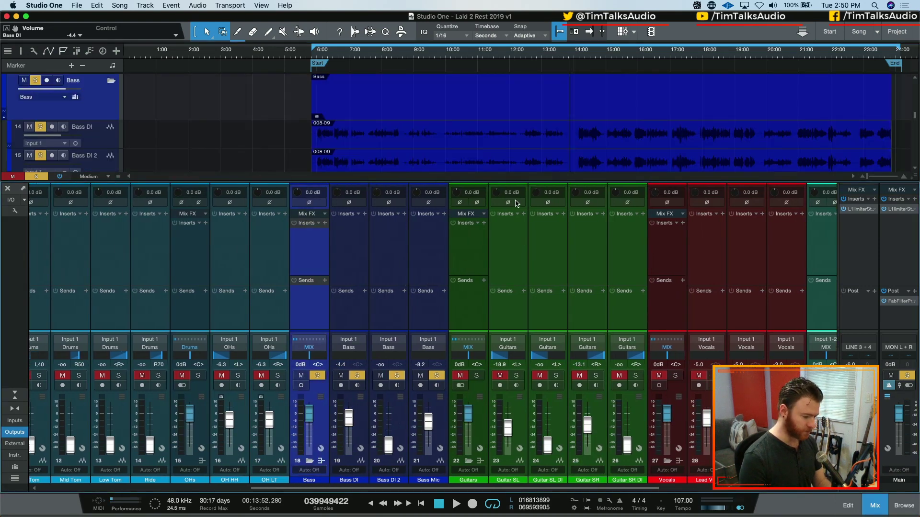
pyautogui.scroll(-2, 527, 111)
pyautogui.scroll(1, 562, 95)
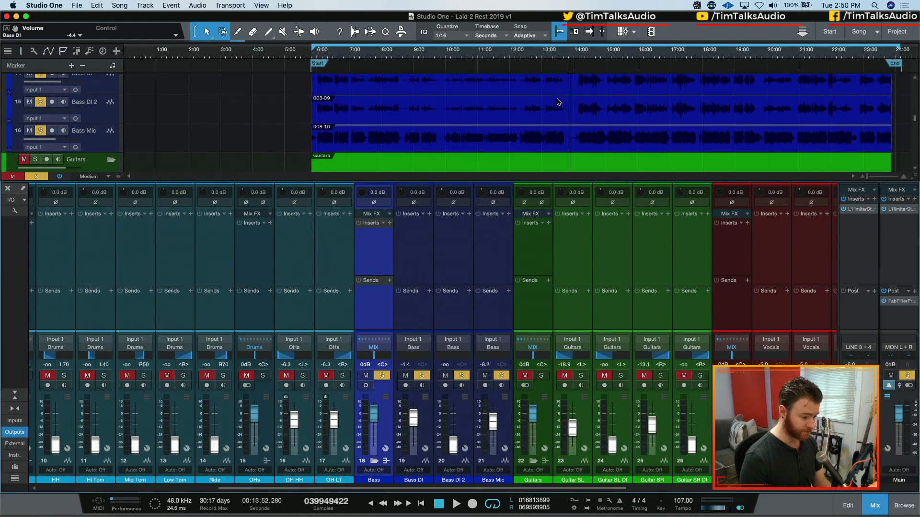
pyautogui.press('space')
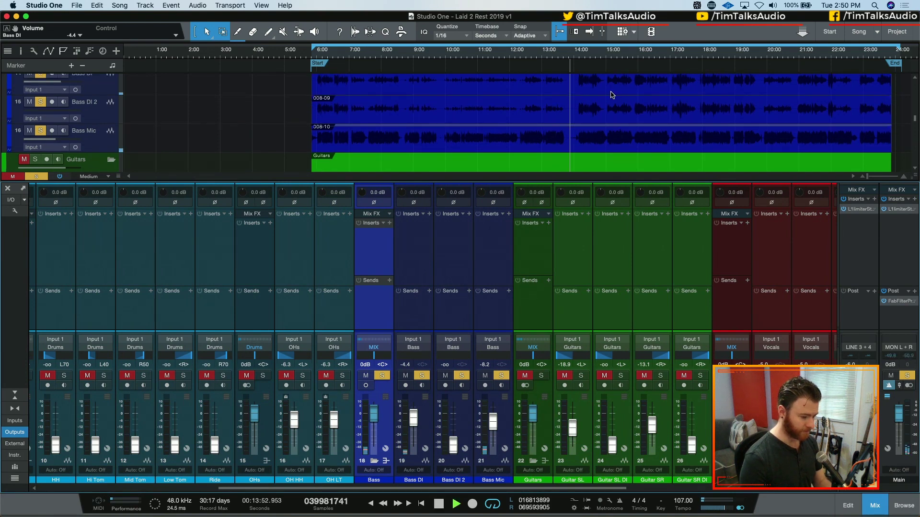
pyautogui.press('space')
# Step: Take the Bass bus out of solo and play the full mix from 12:20
pyautogui.click(543, 58)
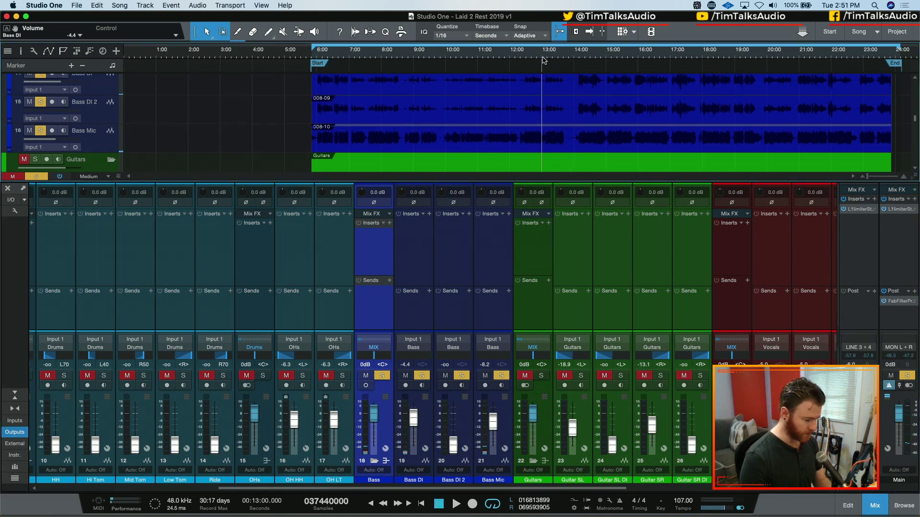
pyautogui.press('s')
pyautogui.press('space')
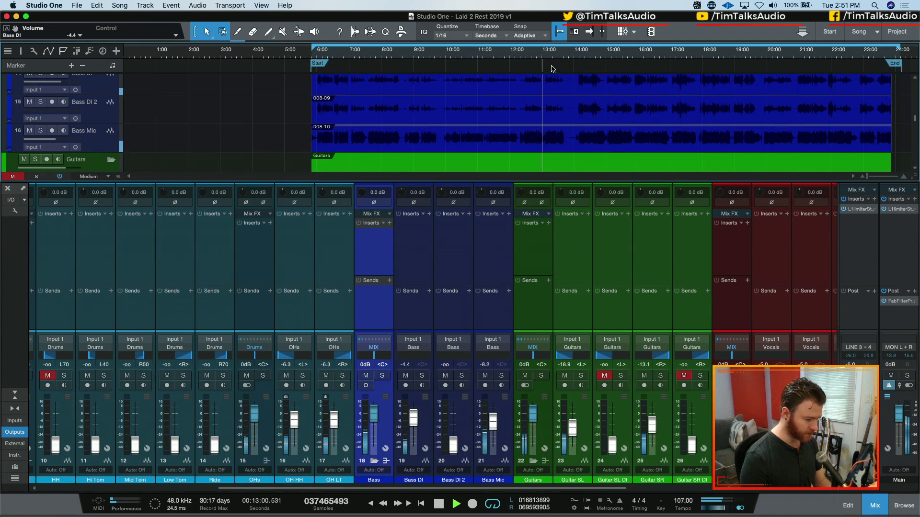
pyautogui.press('space')
pyautogui.click(525, 53)
pyautogui.press('space')
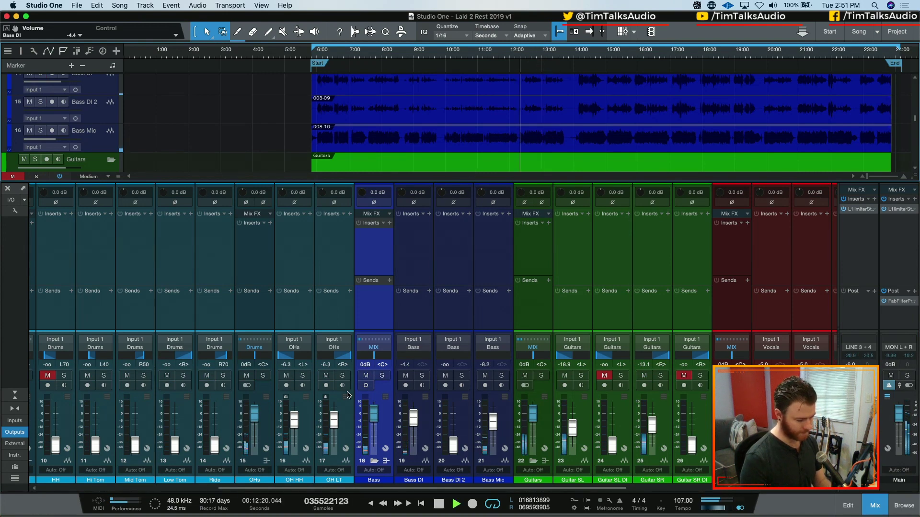
# Step: Raise the Guitar SR channel to -9.2 dB while the full mix plays
pyautogui.moveTo(395, 489); pyautogui.dragTo(391, 489)
pyautogui.hscroll(5, 487, 471)
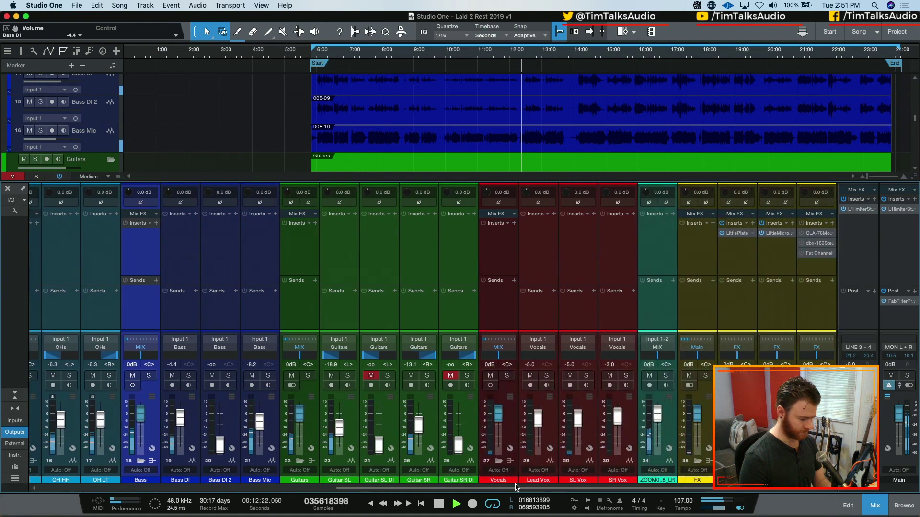
pyautogui.moveTo(567, 430); pyautogui.dragTo(567, 428)
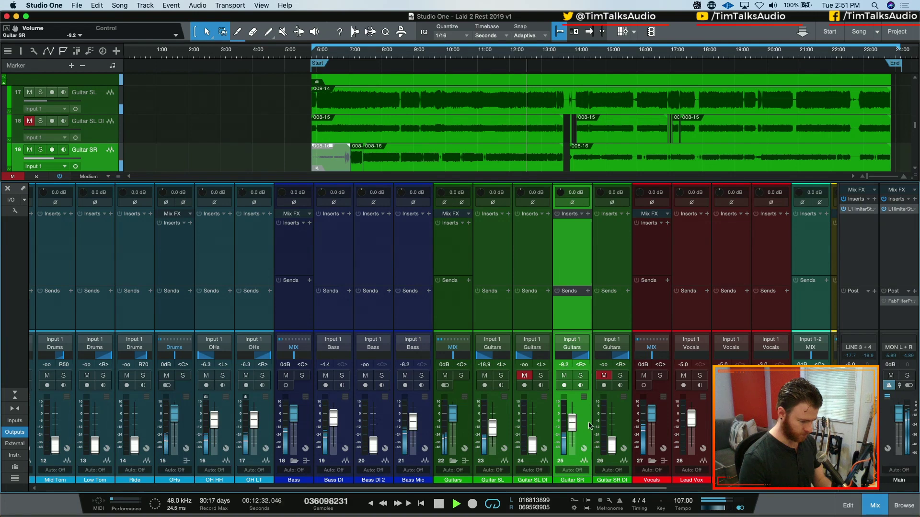
# Step: Raise Guitar SL to -13.1 dB and Guitar SR to -7.2 dB, and stop playback
pyautogui.hscroll(1, 551, 491)
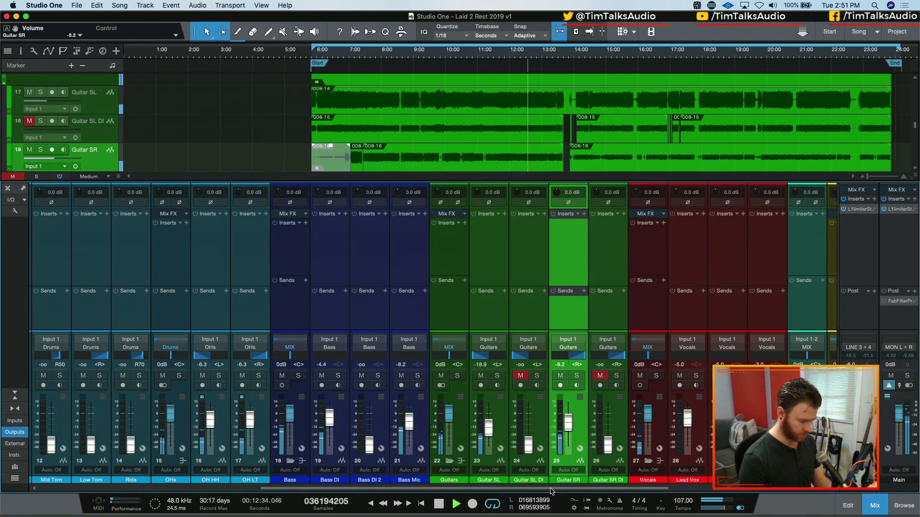
pyautogui.hscroll(1, 552, 491)
pyautogui.click(482, 425)
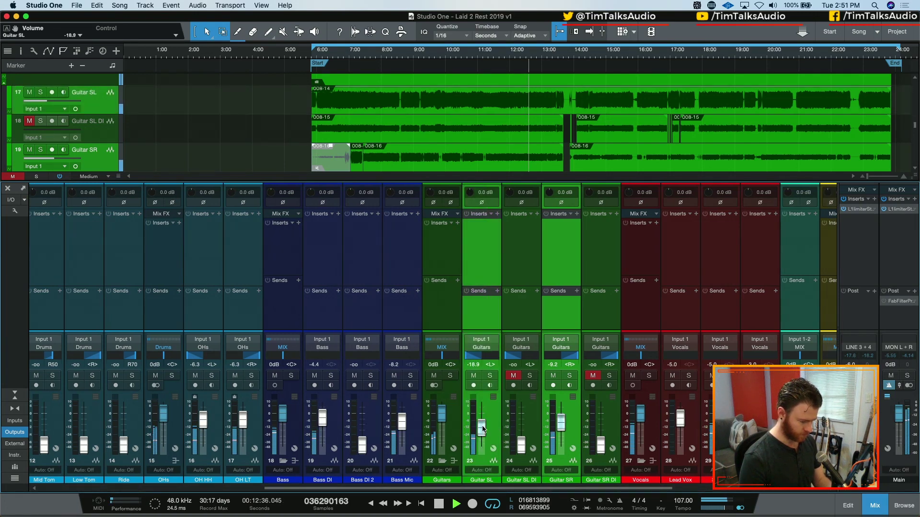
pyautogui.moveTo(482, 428); pyautogui.dragTo(483, 425)
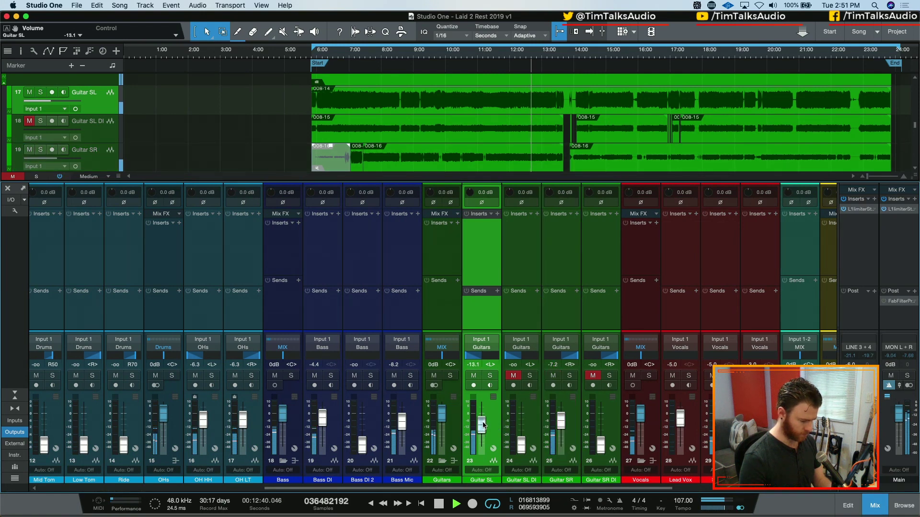
pyautogui.press('space')
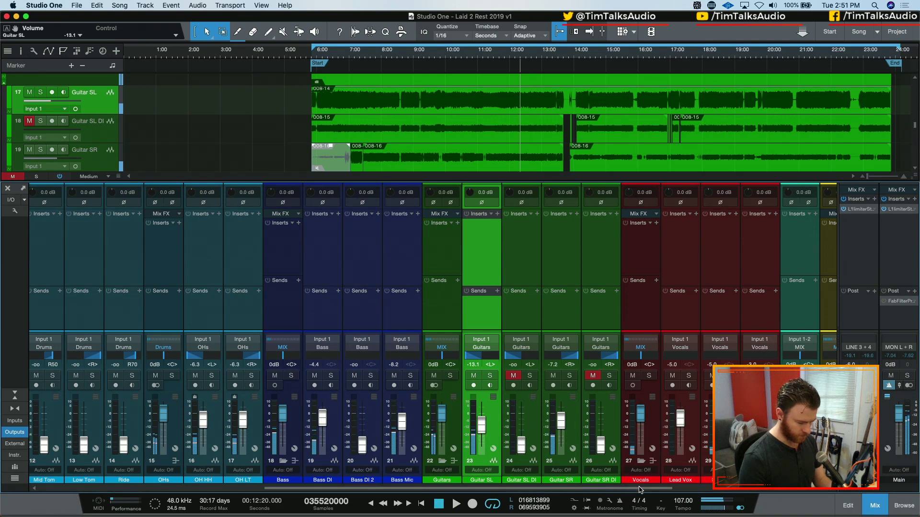
# Step: Select the MIX bus and play the song briefly from 12:20
pyautogui.hscroll(5, 483, 425)
pyautogui.hscroll(1, 433, 333)
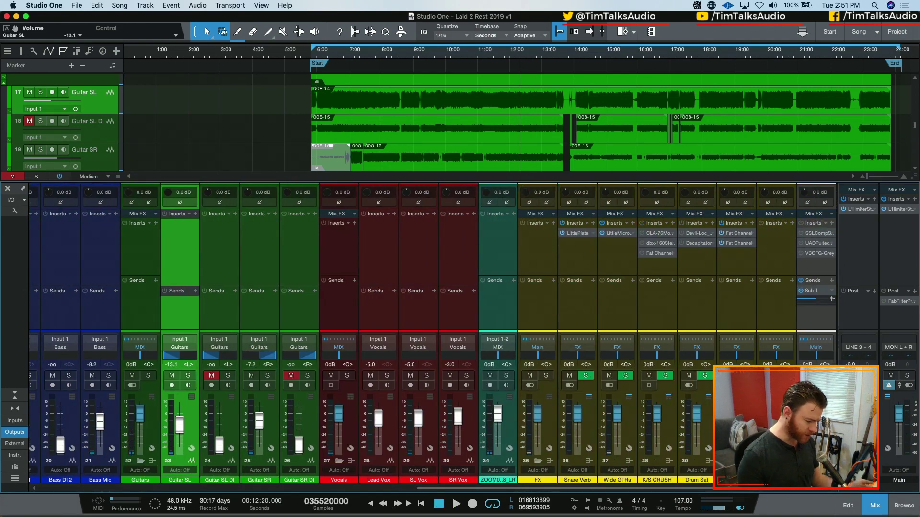
pyautogui.click(816, 311)
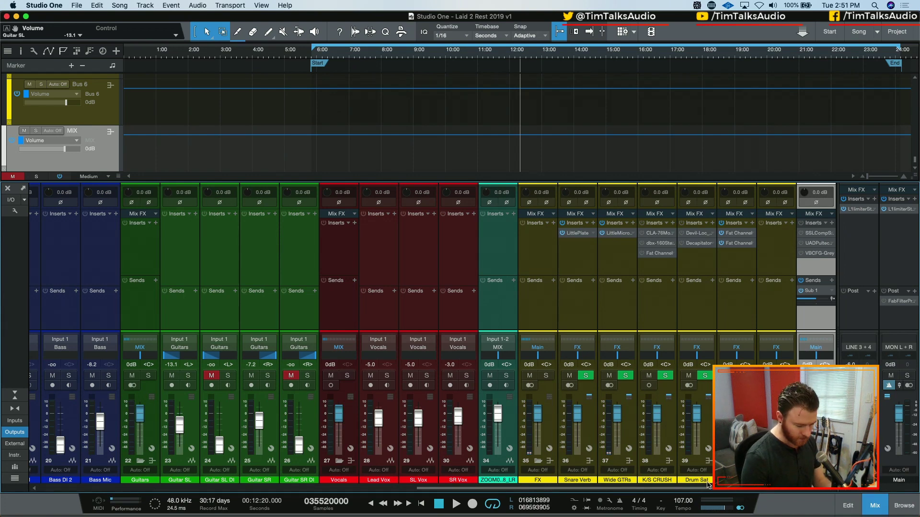
pyautogui.press('space')
pyautogui.press('space')
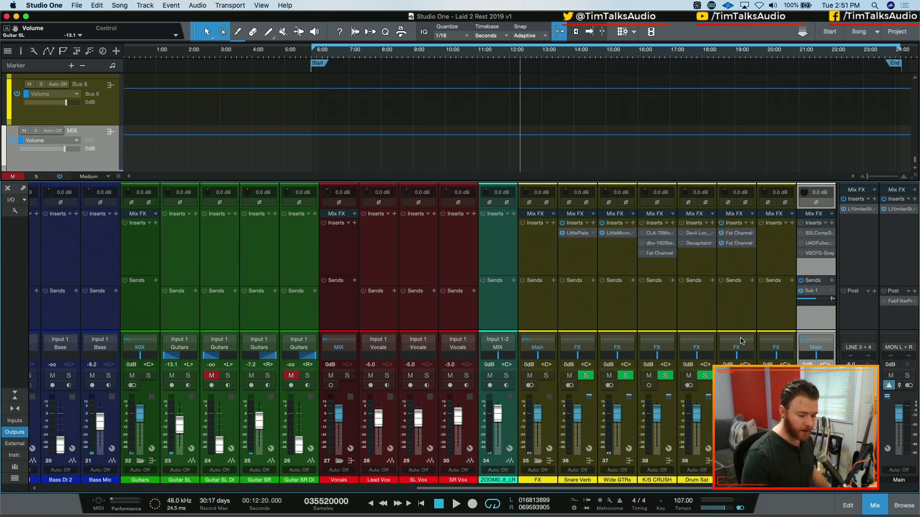
# Step: Open the FabFilter Pro-Q 3 on the Main output, examine its Kali Room Correction curve and close it
pyautogui.click(894, 303)
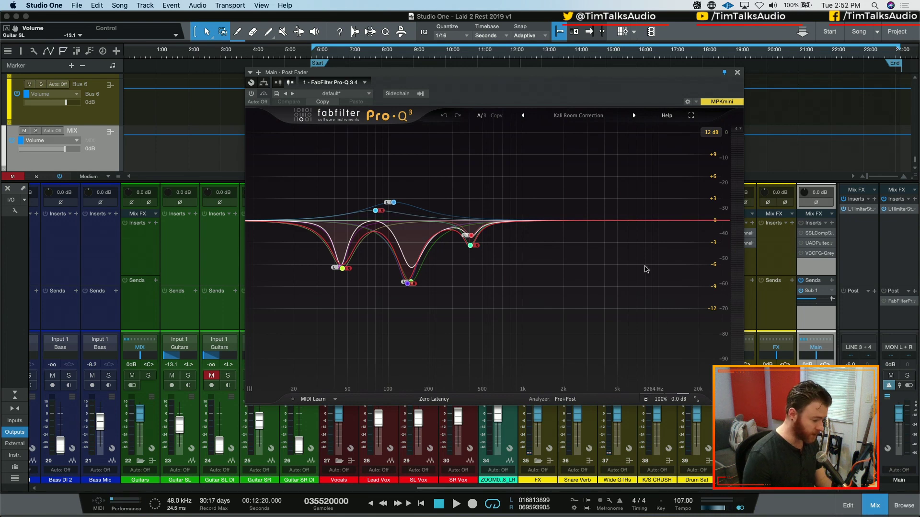
pyautogui.moveTo(425, 307)
pyautogui.click(376, 210)
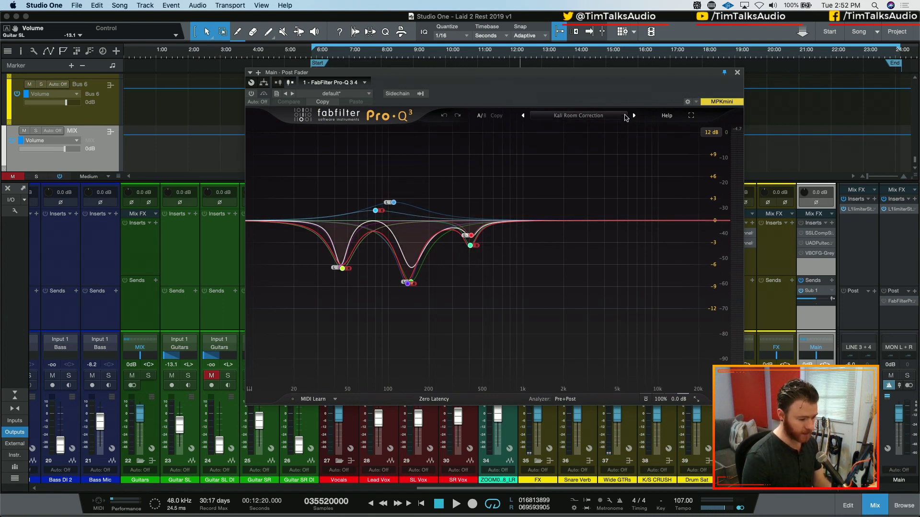
pyautogui.click(736, 73)
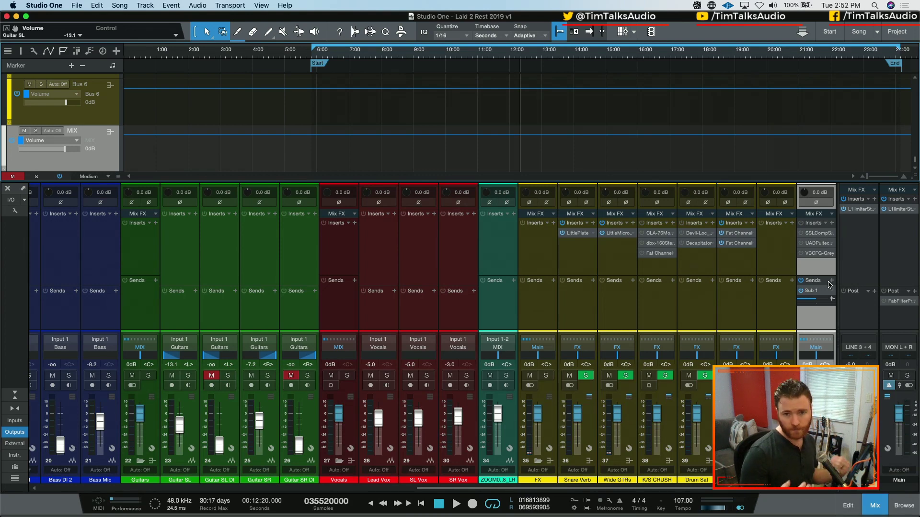
# Step: Play the song from 12:20 and compare the soloed Bass bus with the full mix
pyautogui.press('space')
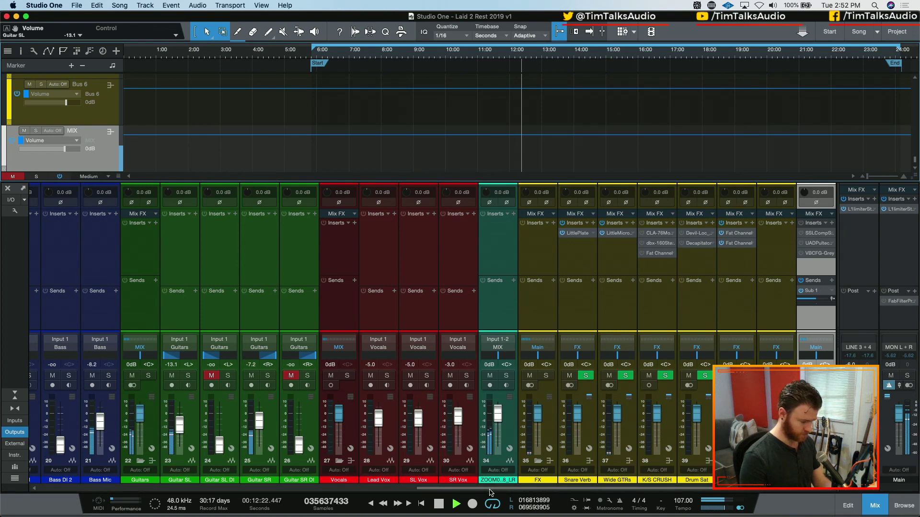
pyautogui.moveTo(480, 491); pyautogui.dragTo(419, 491)
pyautogui.click(194, 376)
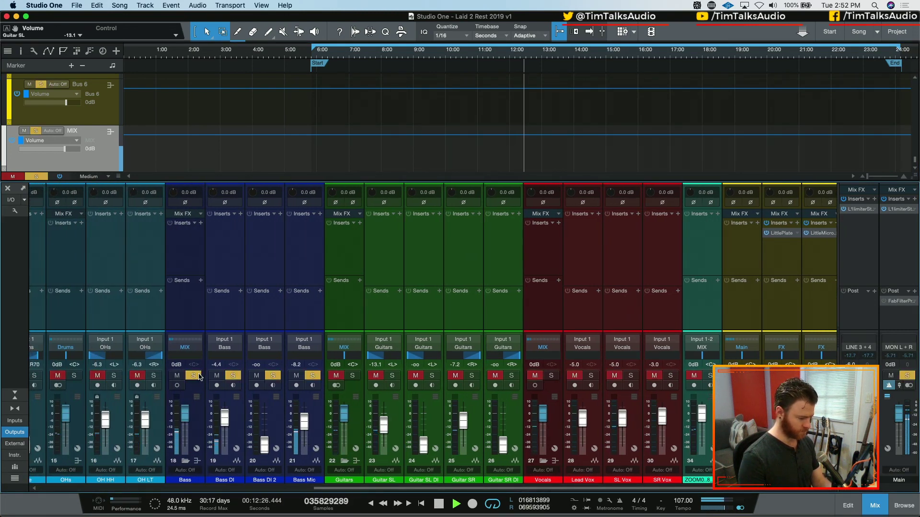
pyautogui.click(193, 375)
pyautogui.click(195, 376)
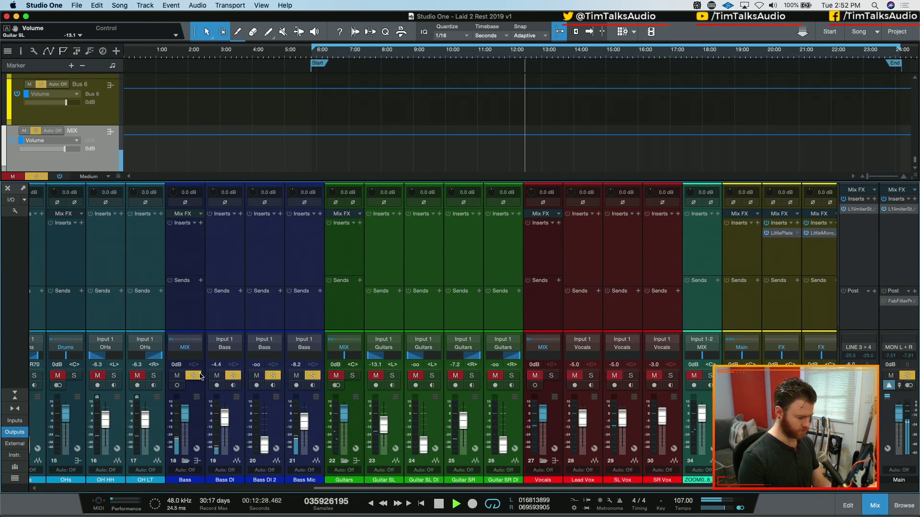
pyautogui.click(193, 376)
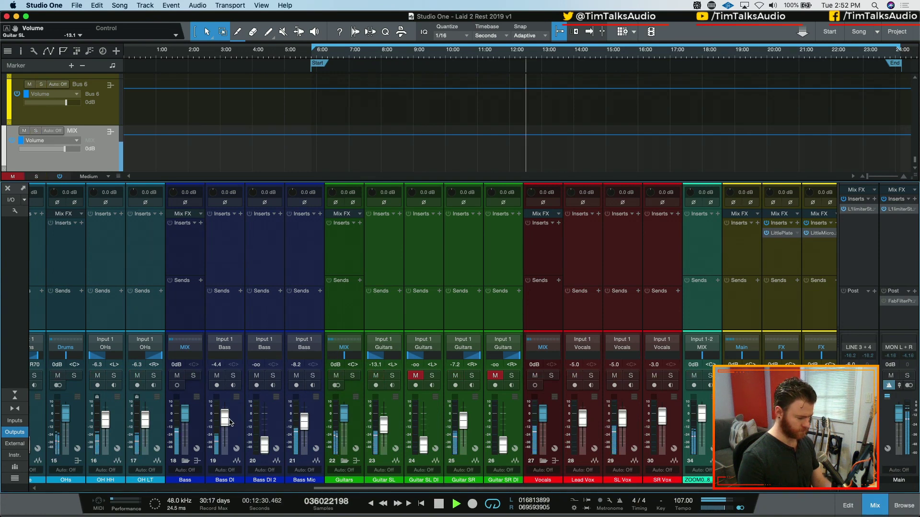
# Step: Raise Bass DI to -1.5 dB, lower Bass Mic to -12.1 dB and check the Bass bus briefly in solo
pyautogui.moveTo(225, 418); pyautogui.dragTo(225, 414)
pyautogui.click(307, 423)
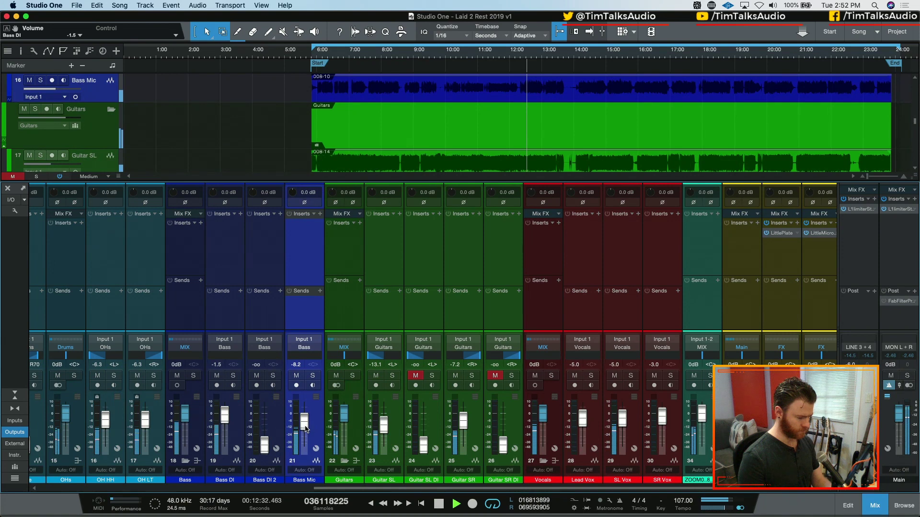
pyautogui.moveTo(304, 425); pyautogui.dragTo(304, 433)
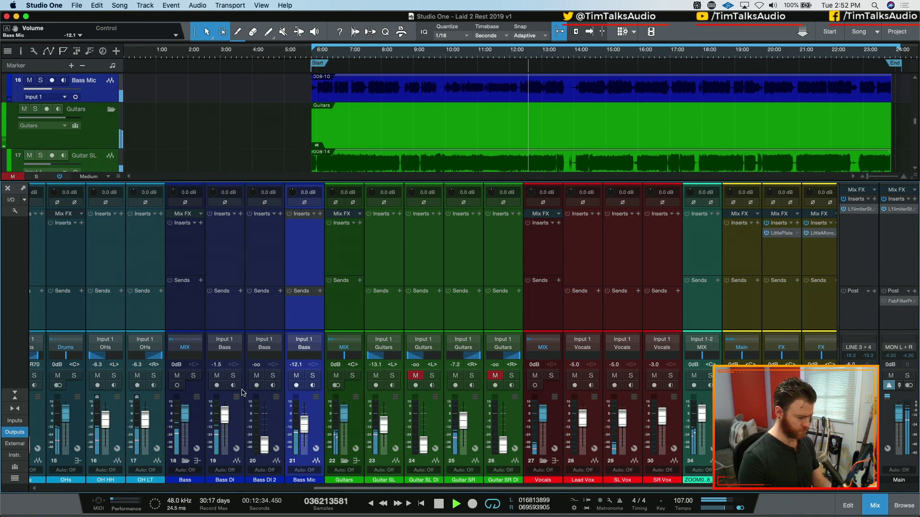
pyautogui.click(194, 376)
pyautogui.click(194, 375)
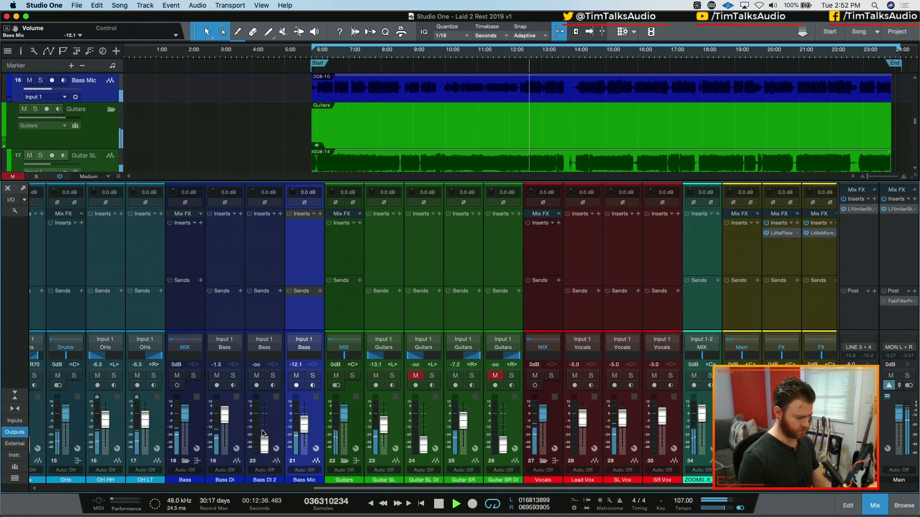
# Step: Separate the quiet SL Vox passage from 12:37 to about 12:44 into its own event and raise that event's gain
pyautogui.hscroll(2, 365, 395)
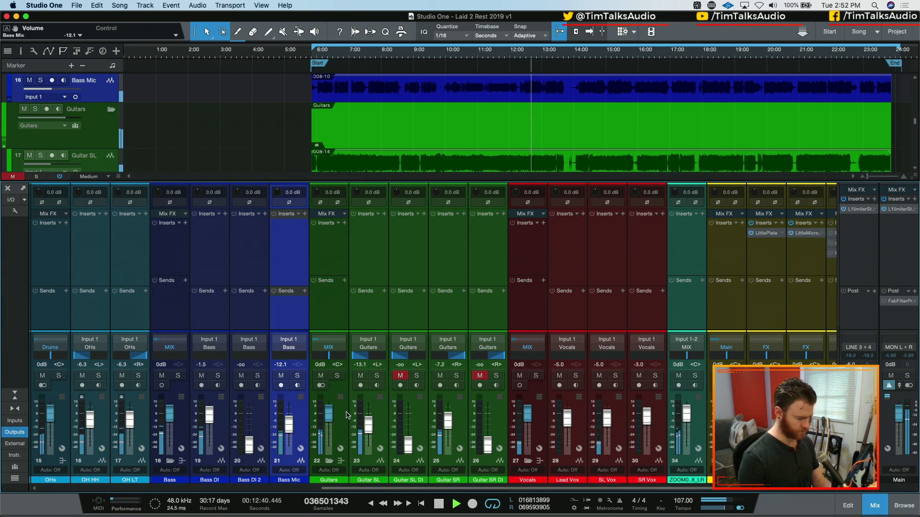
pyautogui.hscroll(3, 522, 488)
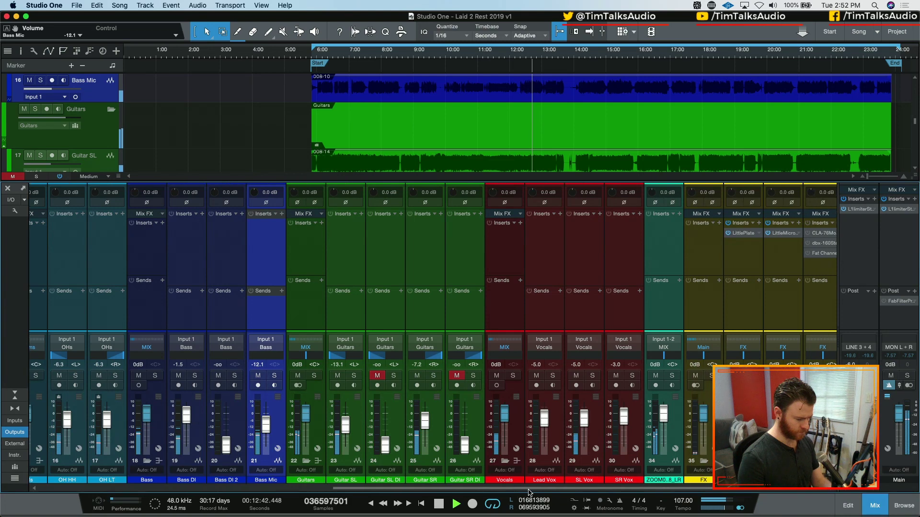
pyautogui.scroll(-10, 555, 129)
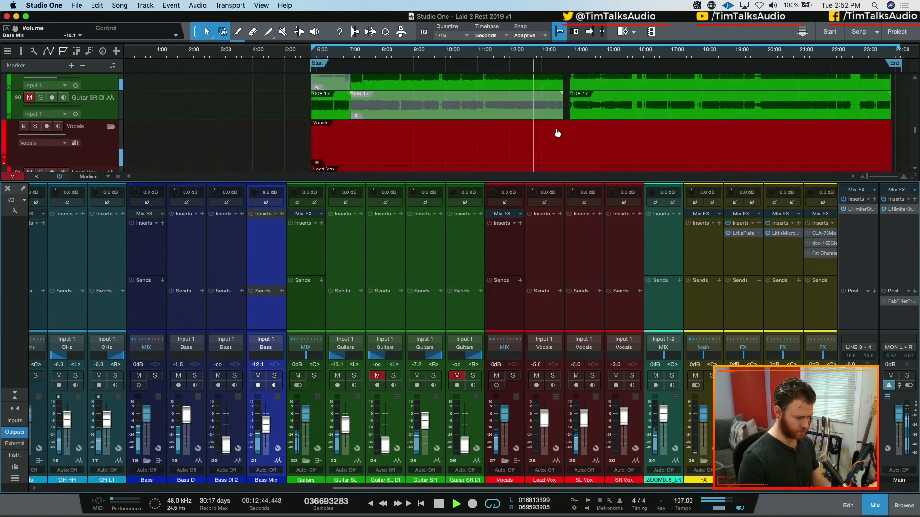
pyautogui.scroll(8, 555, 127)
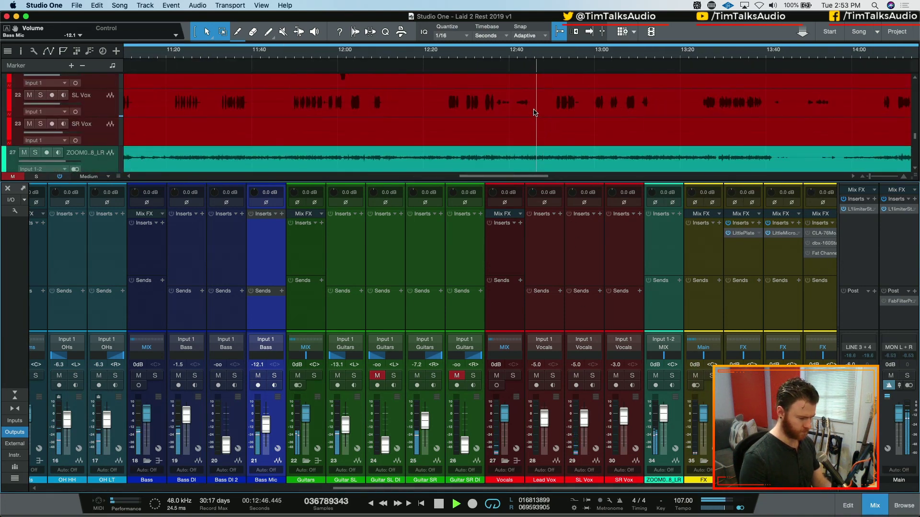
pyautogui.press('space')
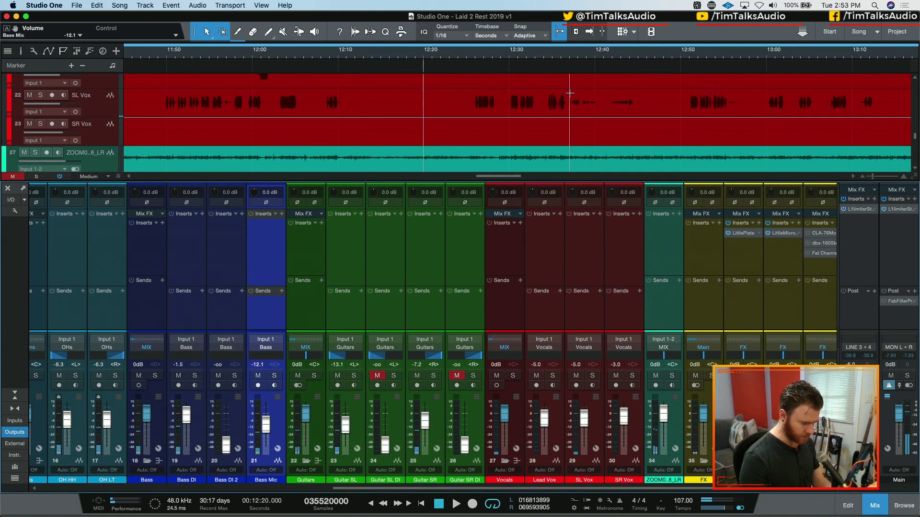
pyautogui.click(569, 94)
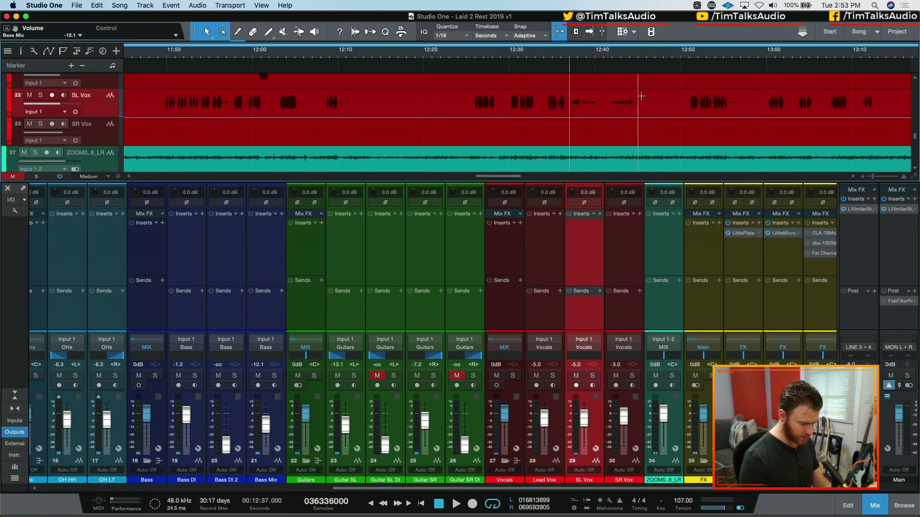
pyautogui.moveTo(638, 96); pyautogui.dragTo(570, 103)
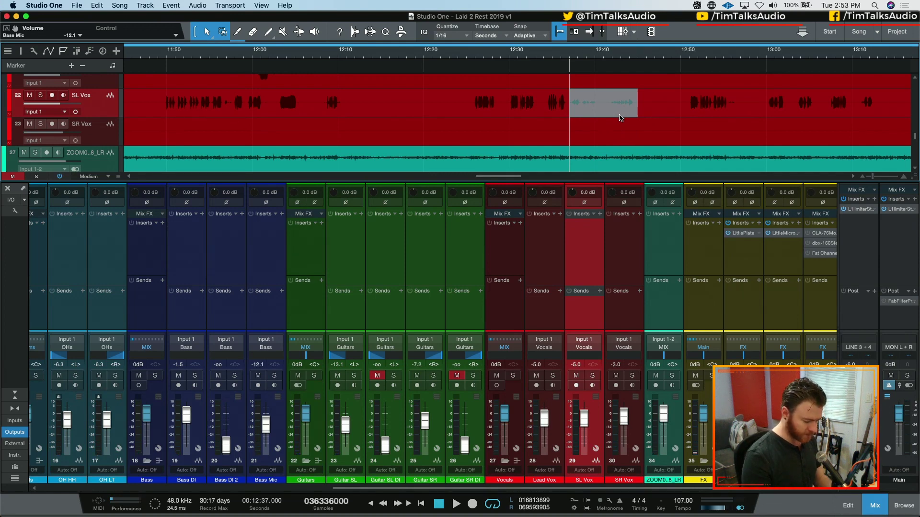
pyautogui.hotkey('alt', 'x')
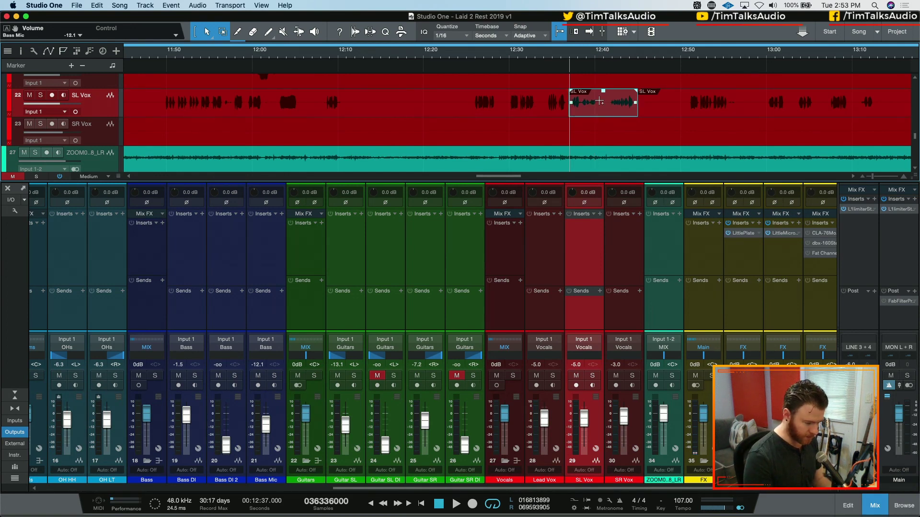
pyautogui.moveTo(603, 91)
pyautogui.mouseDown()
pyautogui.moveTo(617, 65)
pyautogui.moveTo(604, 92)
pyautogui.mouseUp()
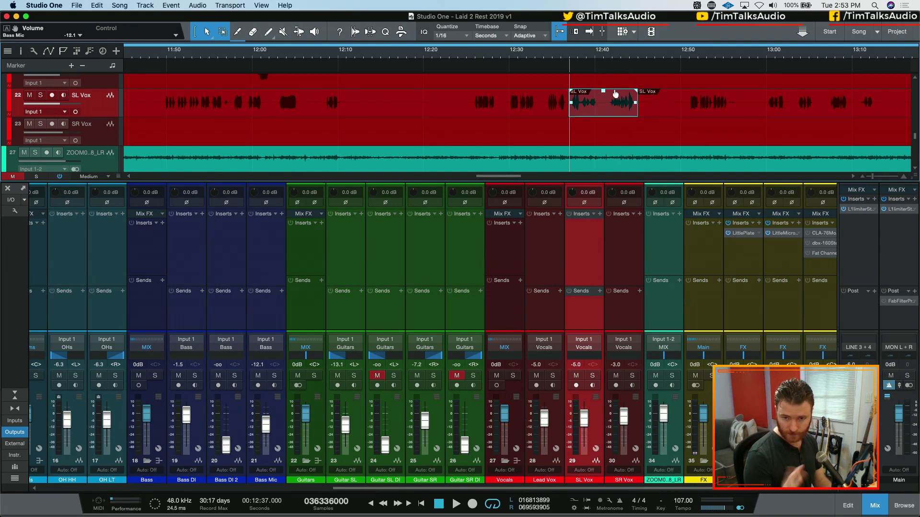
# Step: Play the song from 12:34 to check the boosted SL Vox passage in the mix
pyautogui.click(544, 54)
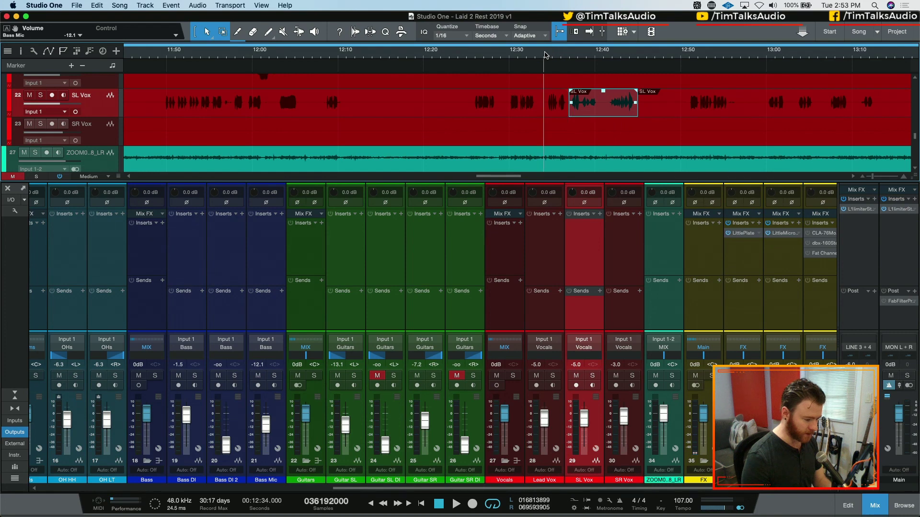
pyautogui.press('space')
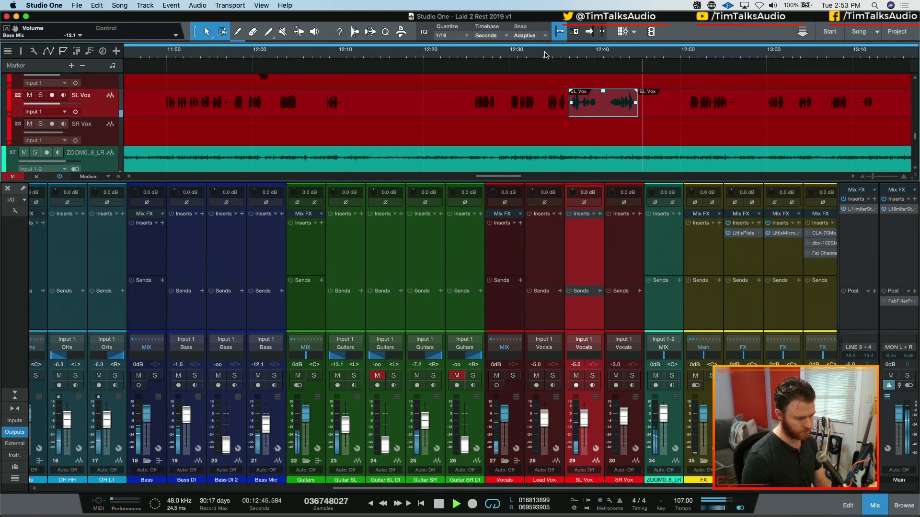
pyautogui.press('space')
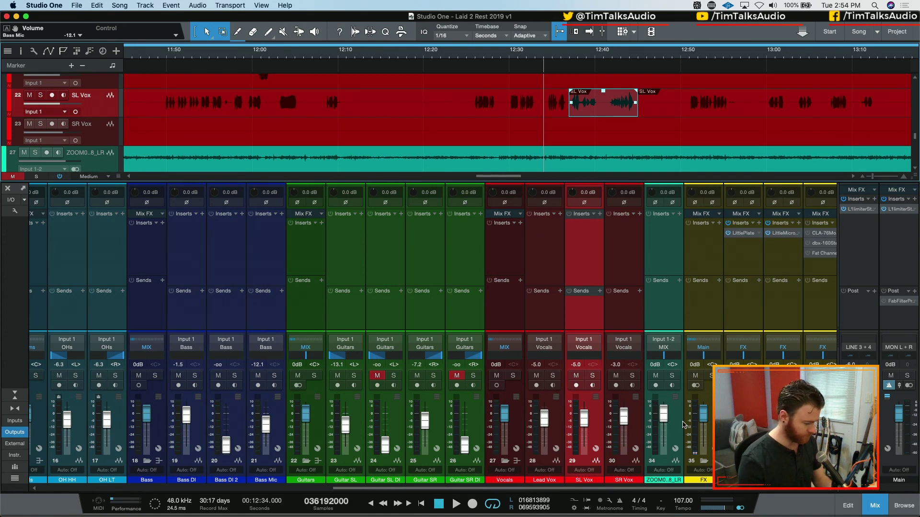
# Step: Play the song from 11:50 and lower the Kick bus to -2.0 dB
pyautogui.scroll(-4, 558, 159)
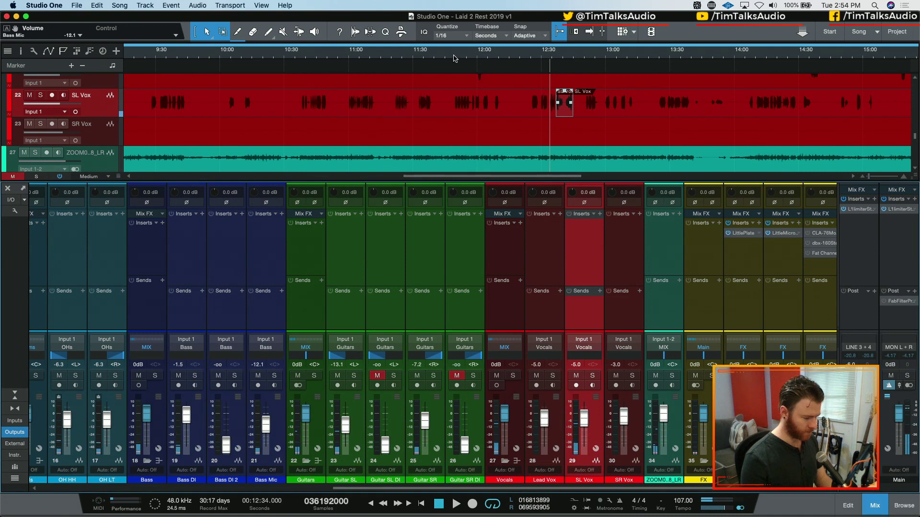
pyautogui.click(456, 55)
pyautogui.press('space')
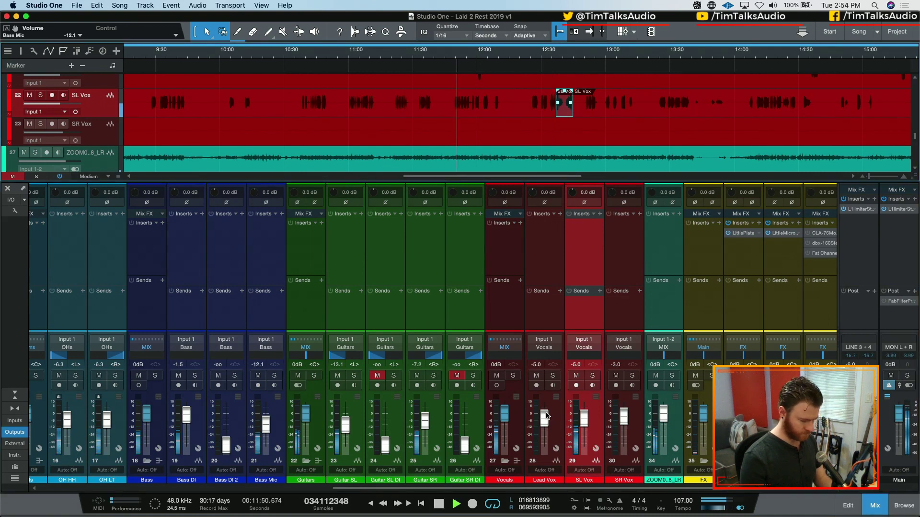
pyautogui.moveTo(453, 489); pyautogui.dragTo(205, 491)
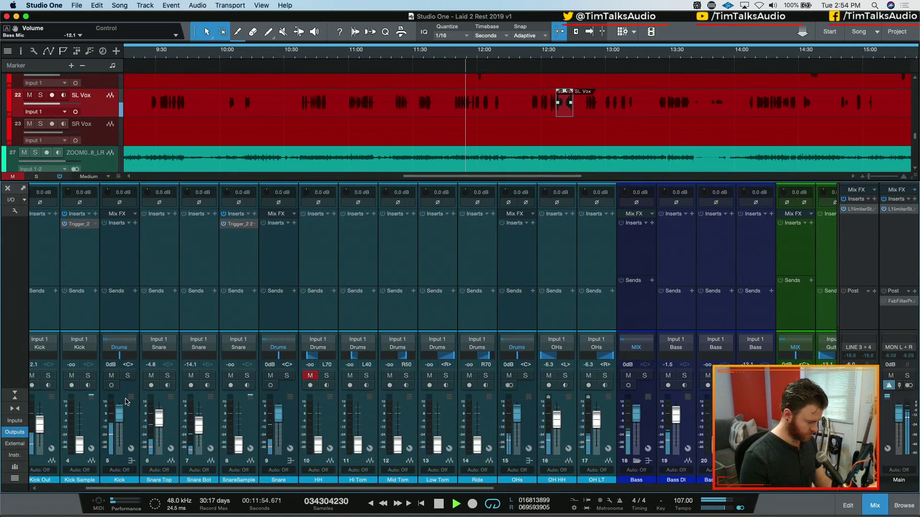
pyautogui.hscroll(-3, 131, 459)
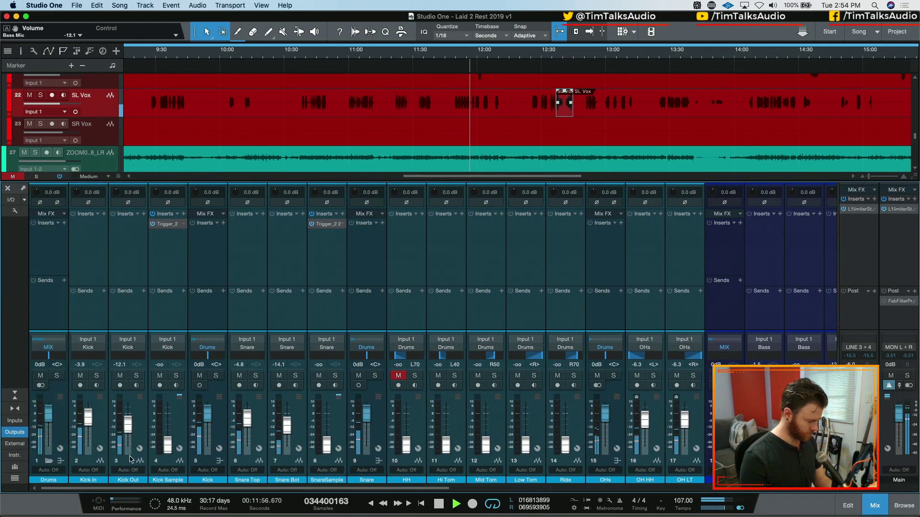
pyautogui.moveTo(208, 413); pyautogui.dragTo(208, 416)
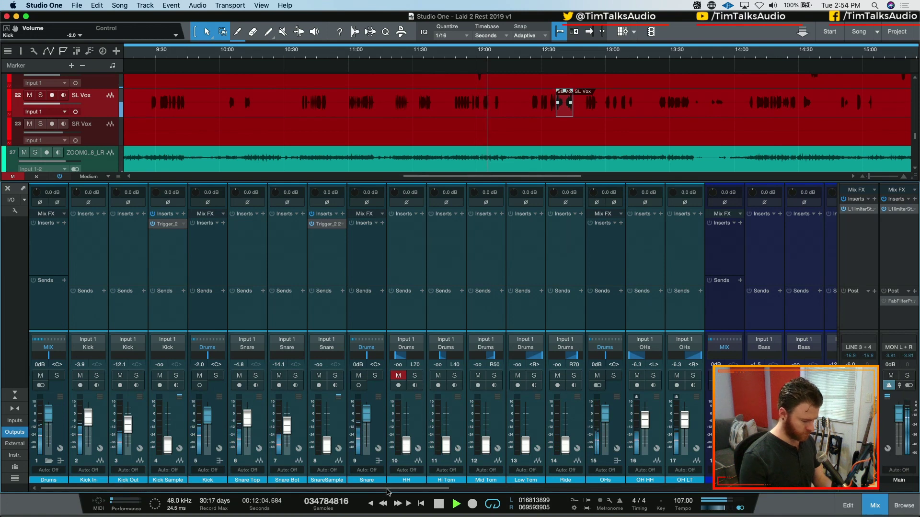
pyautogui.press('space')
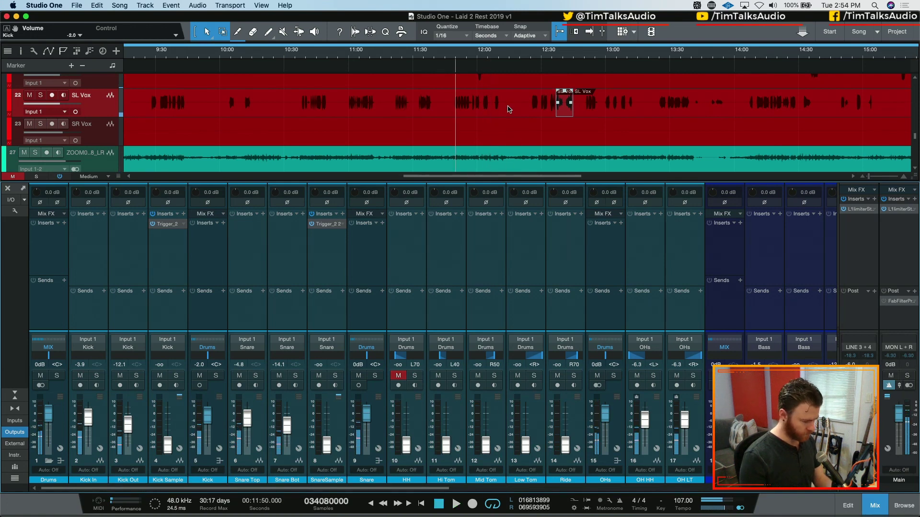
# Step: Select the Hi Tom channel, locate a tom passage in the drum tracks and set the playback position to 7:37
pyautogui.click(455, 426)
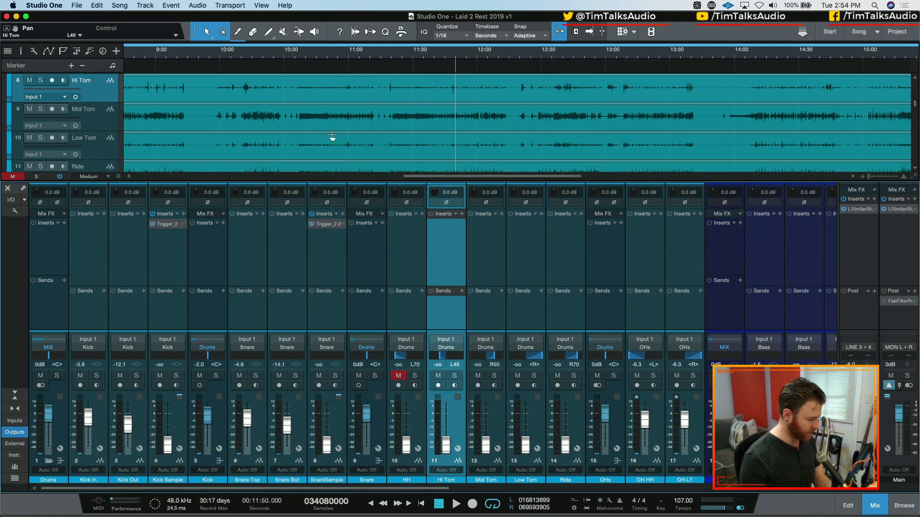
pyautogui.scroll(3, 338, 132)
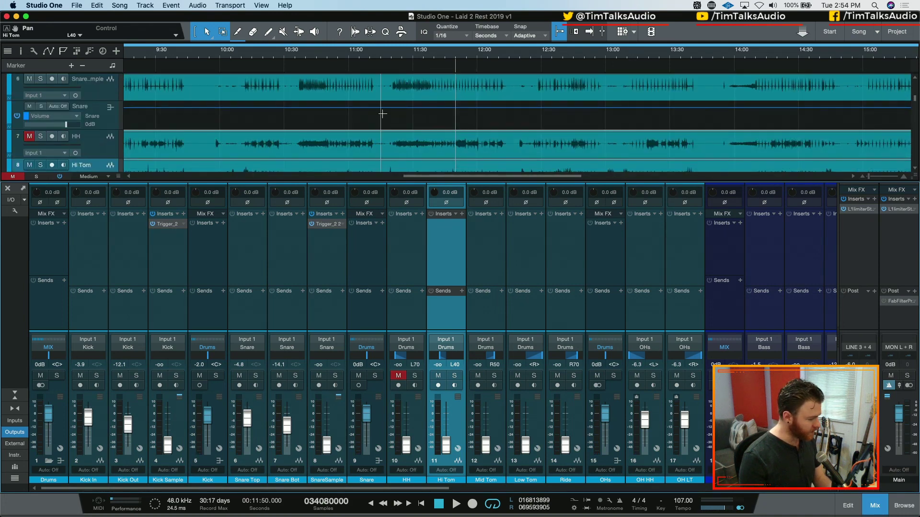
pyautogui.scroll(-4, 389, 119)
pyautogui.press('w')
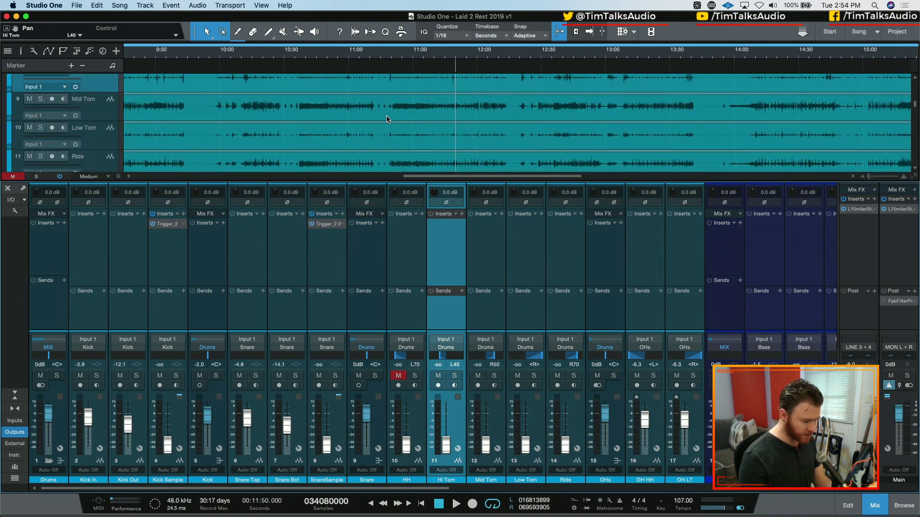
pyautogui.press('w')
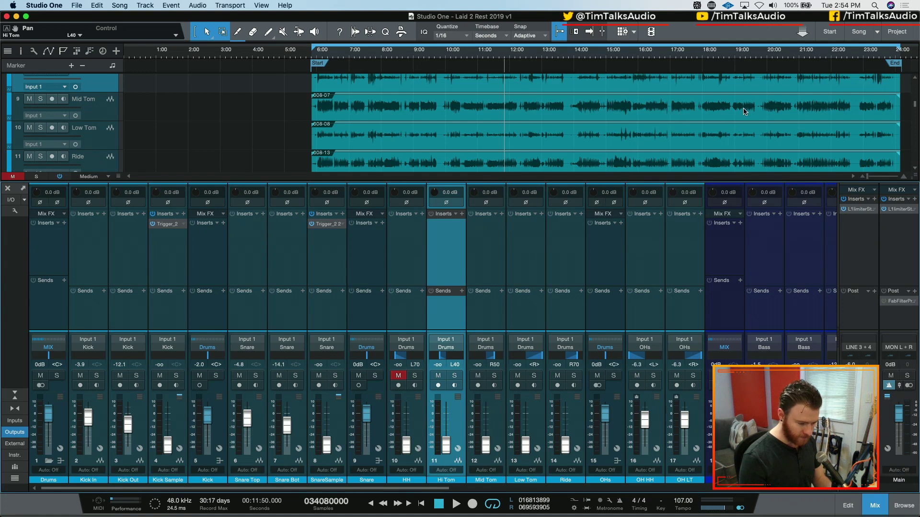
pyautogui.click(370, 58)
pyautogui.press('e')
pyautogui.press('e')
pyautogui.press('e')
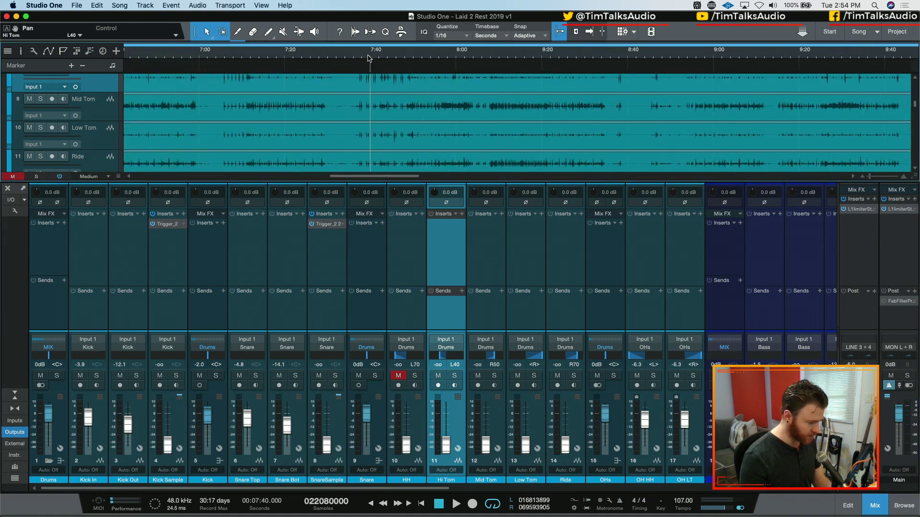
pyautogui.click(357, 52)
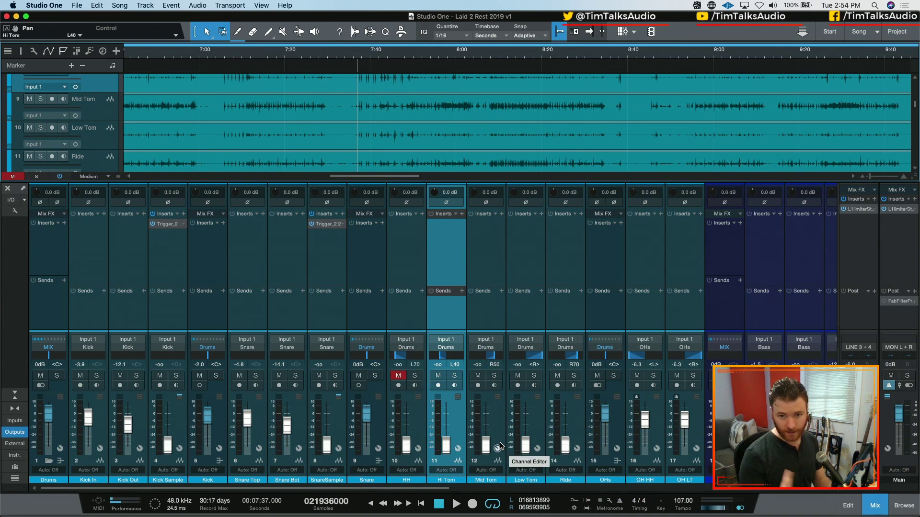
# Step: During playback, raise Hi Tom, Mid Tom and Low Tom together to -4.4 dB and audition them soloed with the Main output's Pro-Q 3 enabled
pyautogui.press('space')
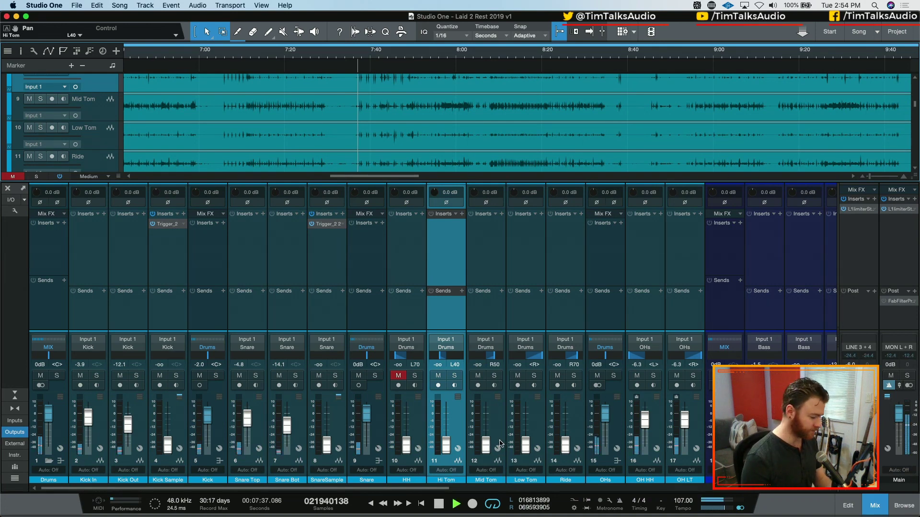
pyautogui.keyDown('shift'); pyautogui.click(531, 436); pyautogui.keyUp('shift')
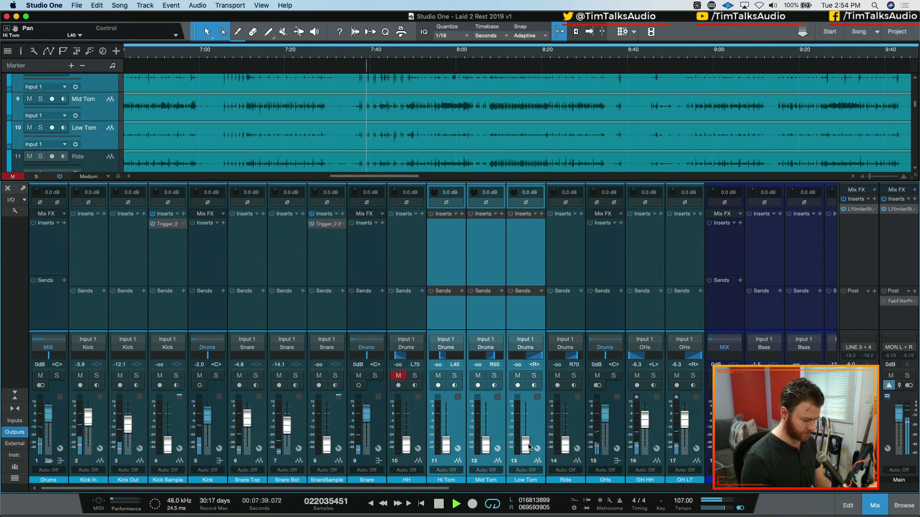
pyautogui.moveTo(529, 447); pyautogui.dragTo(527, 427)
pyautogui.press('s')
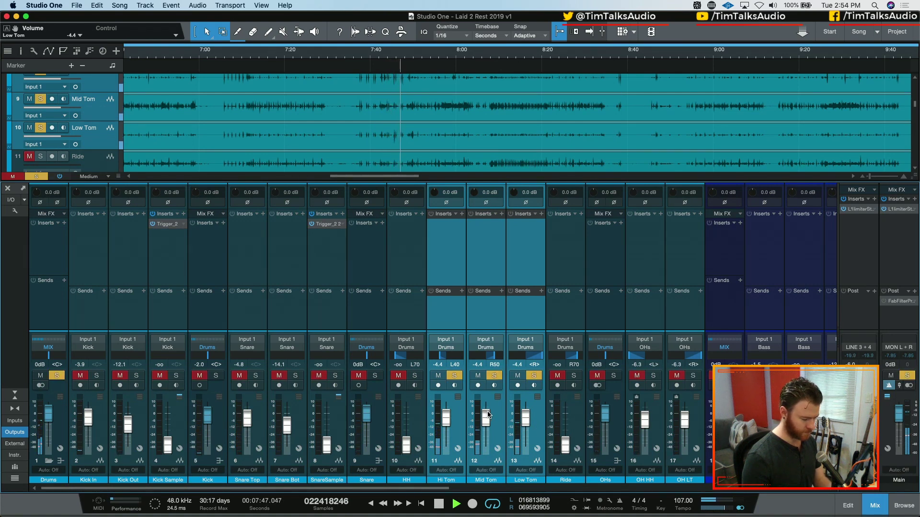
pyautogui.click(883, 302)
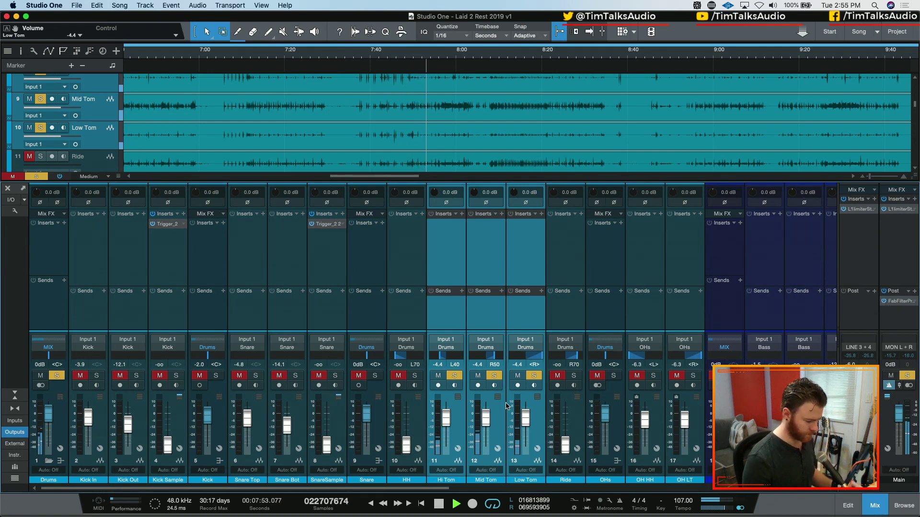
pyautogui.press('space')
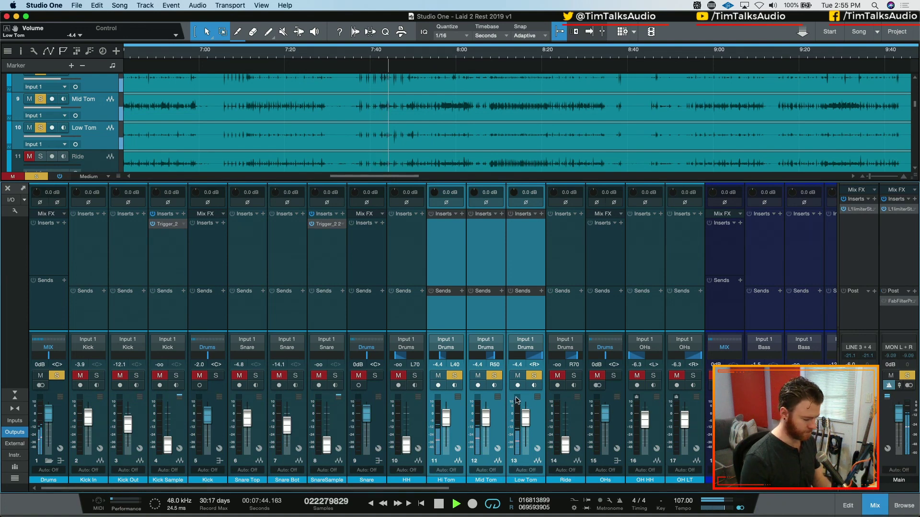
# Step: Unsolo the three toms and lower them together to -6.3 dB against the full mix
pyautogui.hotkey('shift', 's')
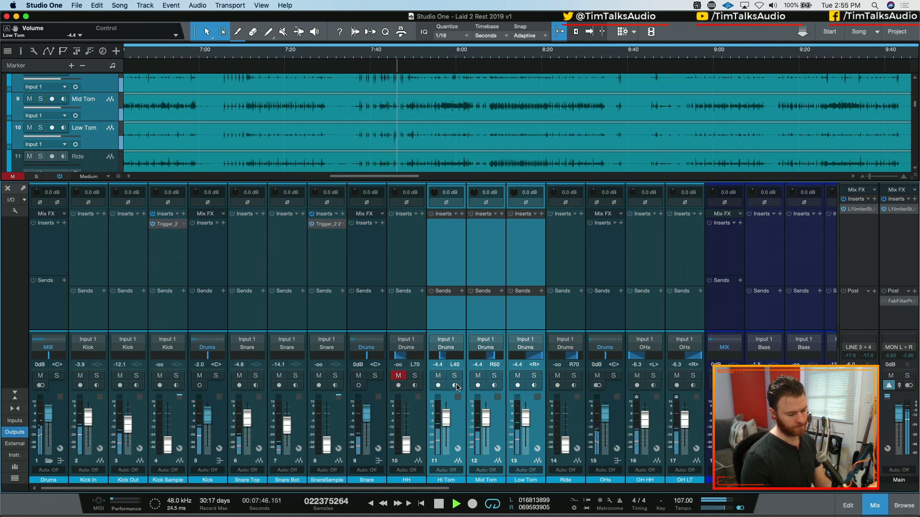
pyautogui.scroll(-5, 460, 408)
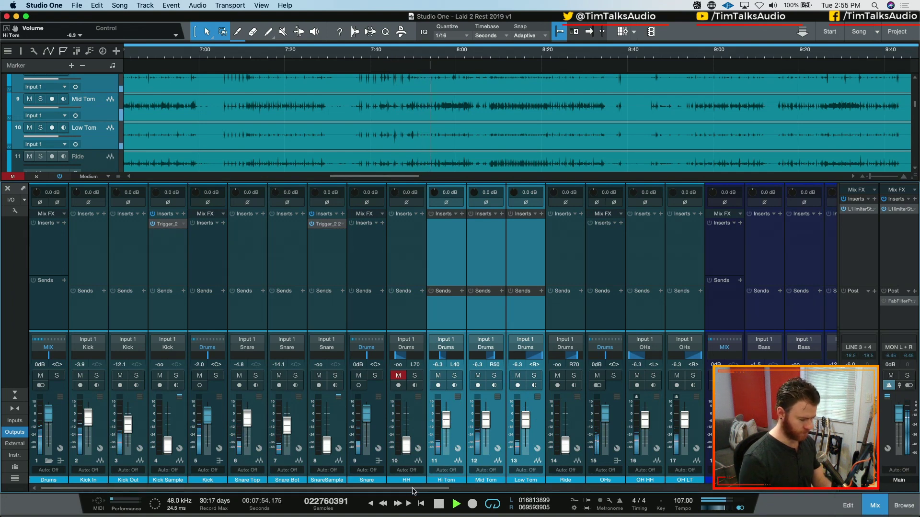
pyautogui.press('space')
# Step: Solo the OHs bus and play from 7:37, adding the three toms to the solo to compare them with the overheads
pyautogui.moveTo(414, 491)
pyautogui.mouseDown()
pyautogui.moveTo(484, 490)
pyautogui.moveTo(294, 489)
pyautogui.mouseUp()
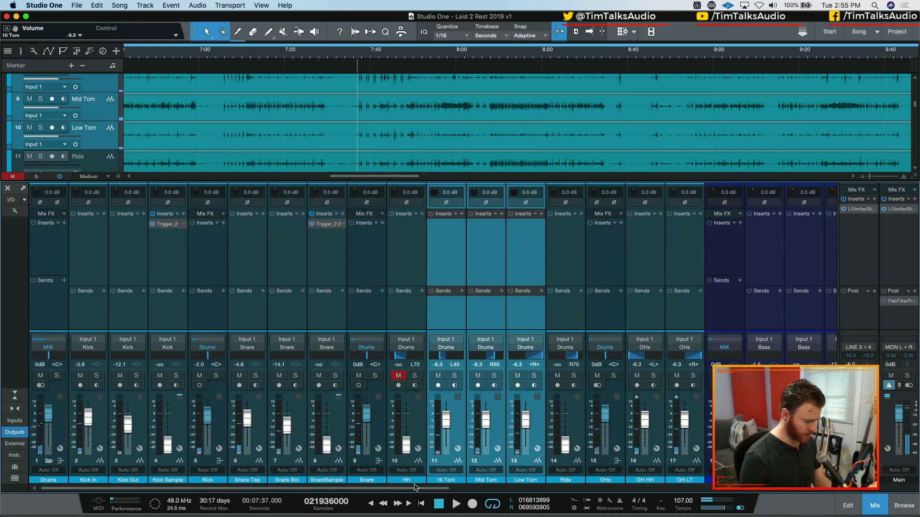
pyautogui.moveTo(411, 488); pyautogui.dragTo(489, 489)
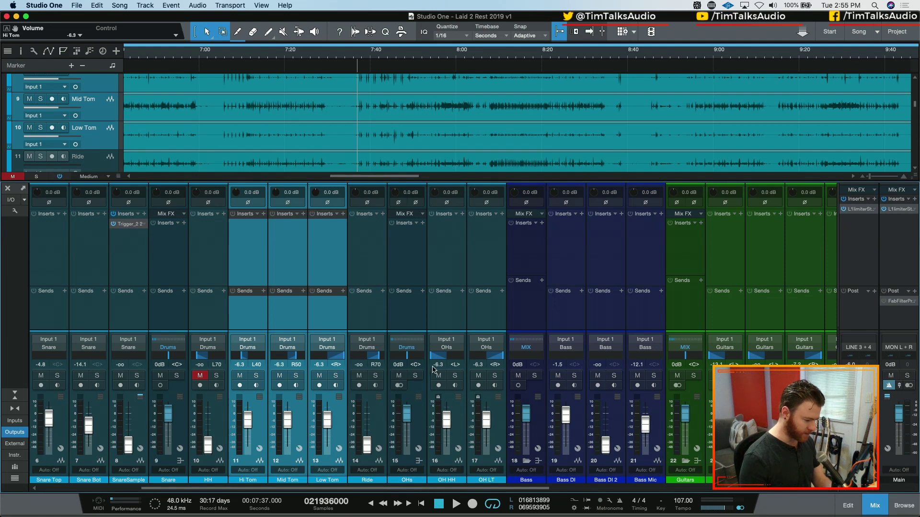
pyautogui.click(415, 377)
pyautogui.press('space')
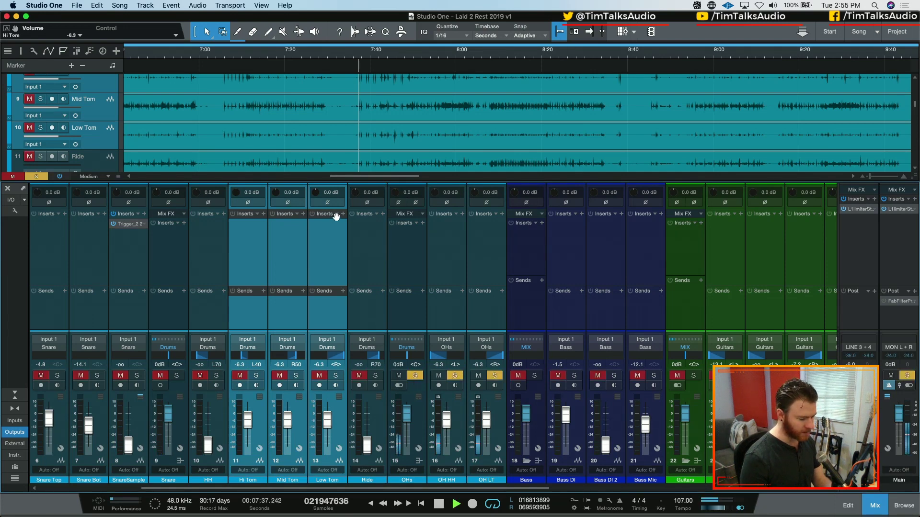
pyautogui.click(257, 376)
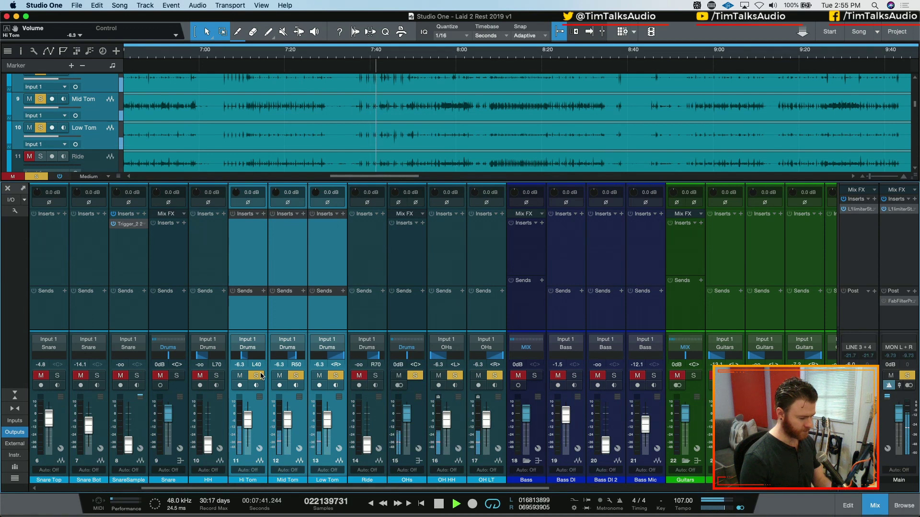
# Step: Lower Hi Tom, Mid Tom and Low Tom together to -12.1 dB, toggle their solo against the overheads and clear all solos
pyautogui.moveTo(246, 421); pyautogui.dragTo(246, 424)
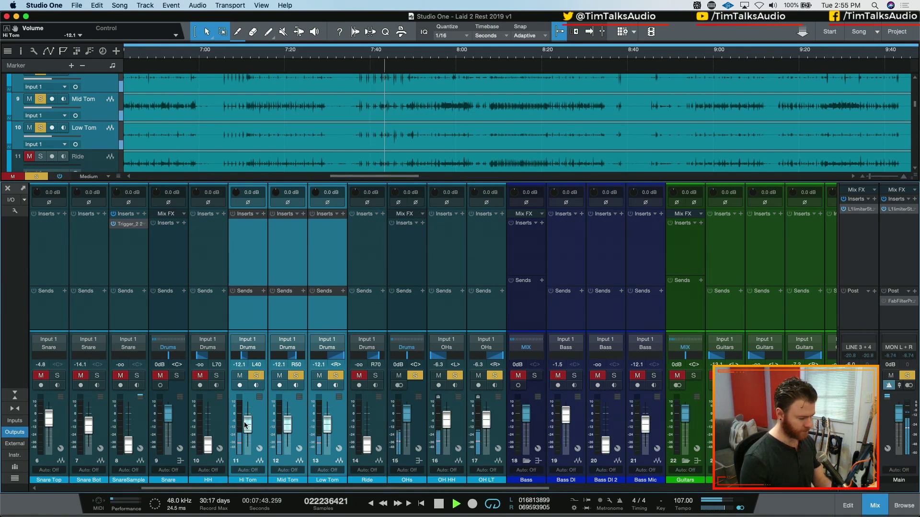
pyautogui.click(256, 376)
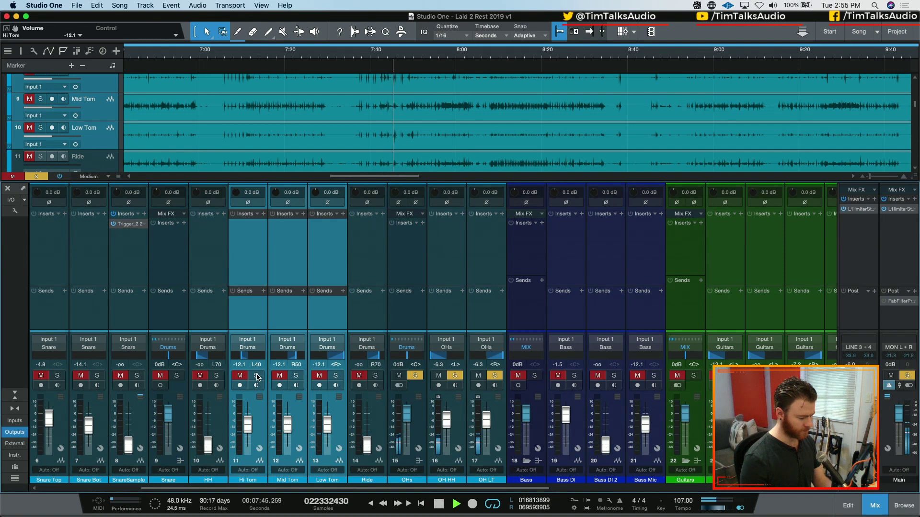
pyautogui.click(257, 376)
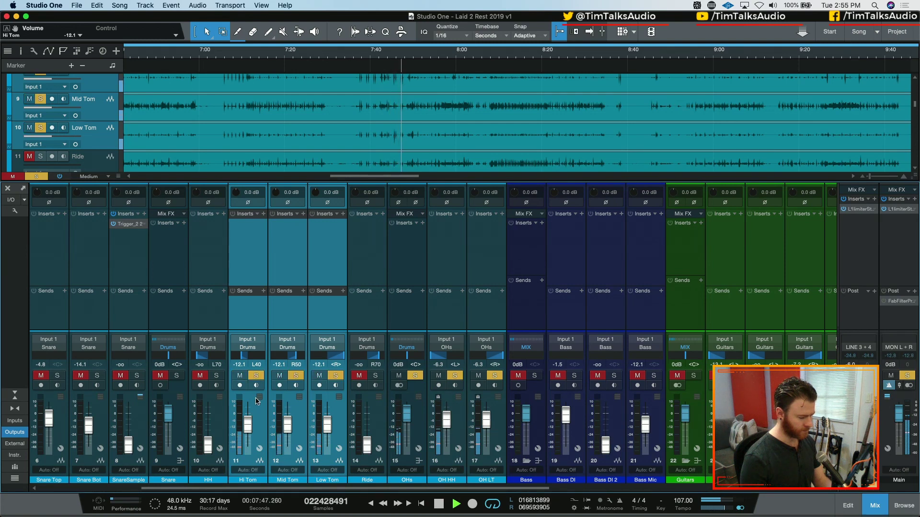
pyautogui.press('s')
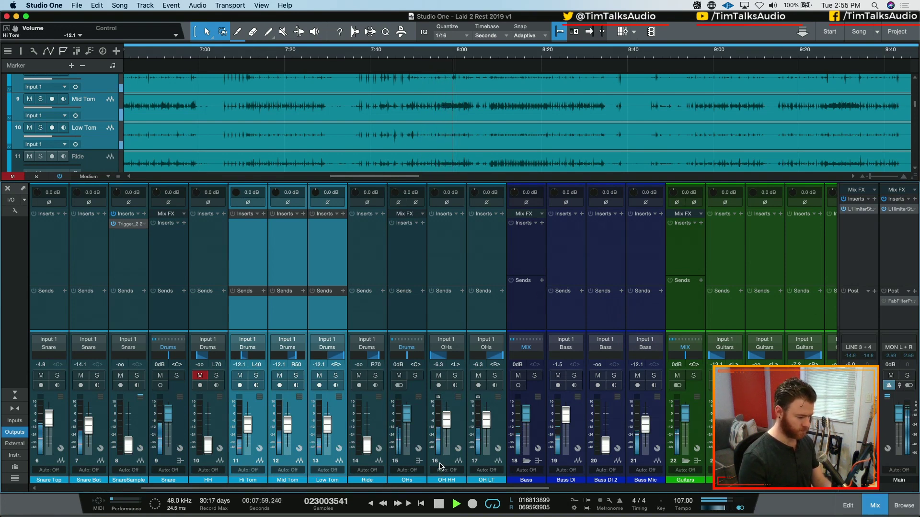
# Step: Stop playback and set the playback position to the start of the fast kick passage at 7:56.8
pyautogui.hscroll(-5, 216, 480)
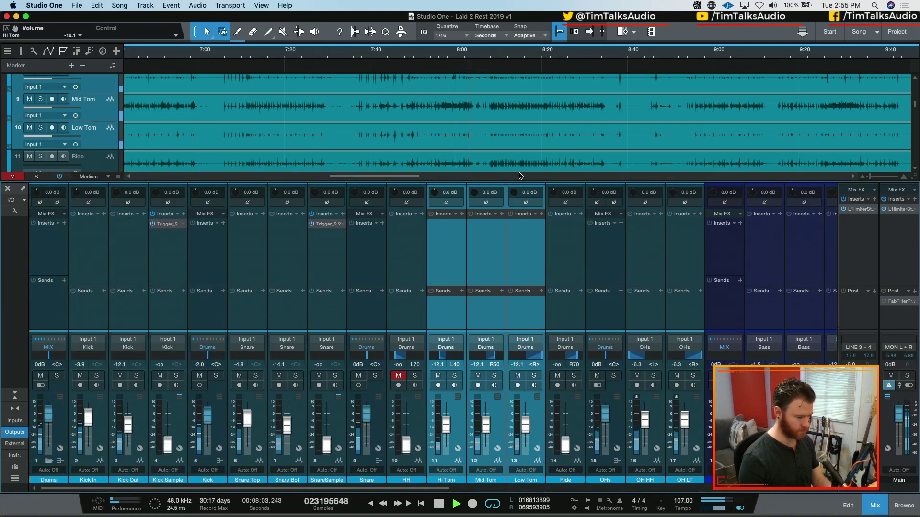
pyautogui.press('space')
pyautogui.scroll(7, 448, 119)
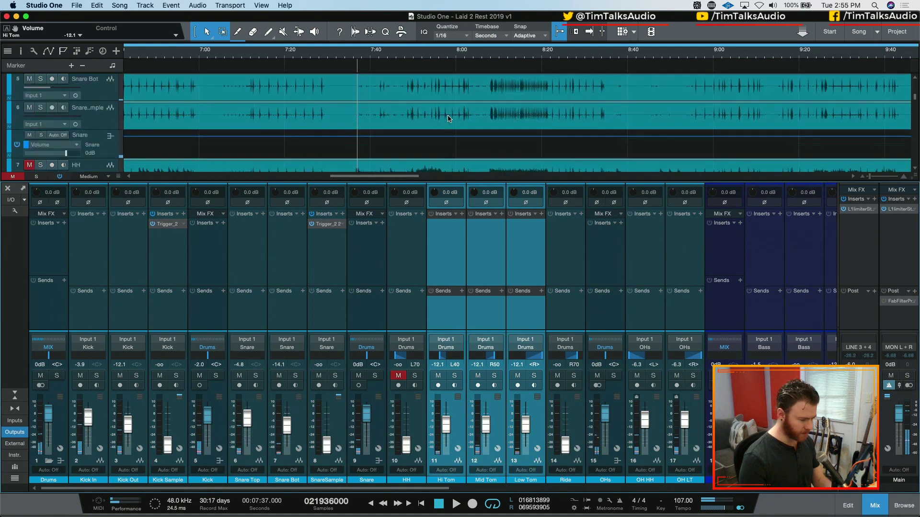
pyautogui.scroll(10, 441, 54)
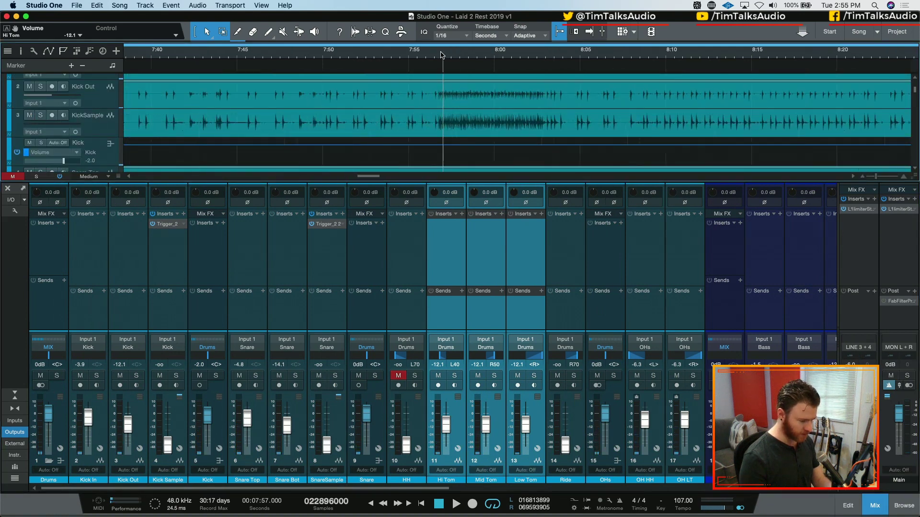
pyautogui.click(429, 52)
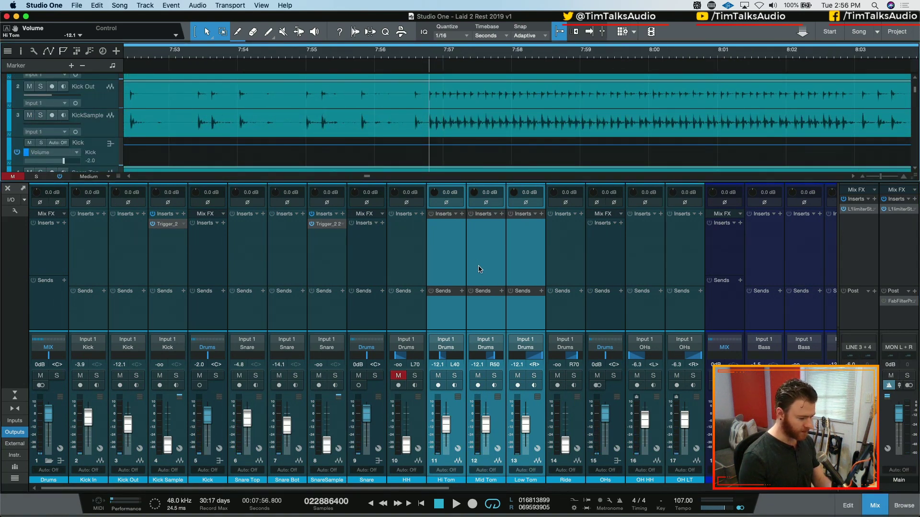
# Step: Solo the three toms, audition them from 7:56.8 and reduce the channel selection to Low Tom
pyautogui.click(453, 377)
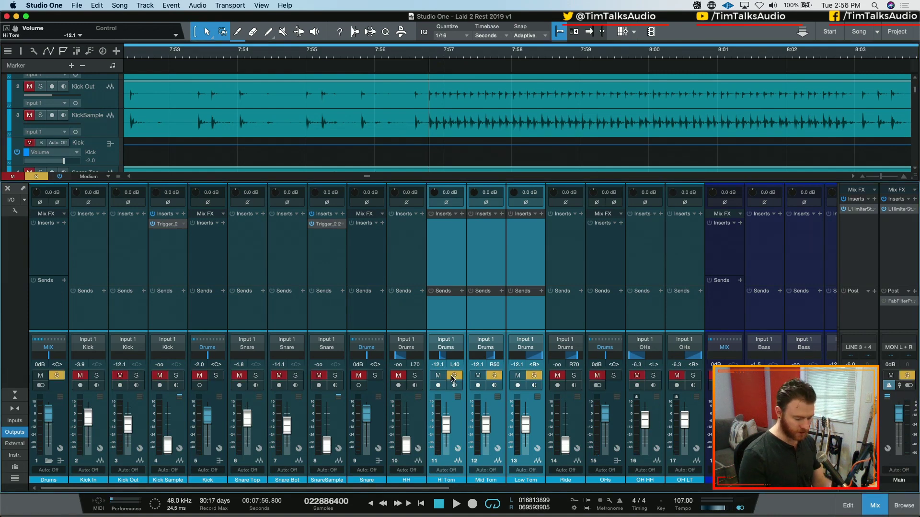
pyautogui.press('space')
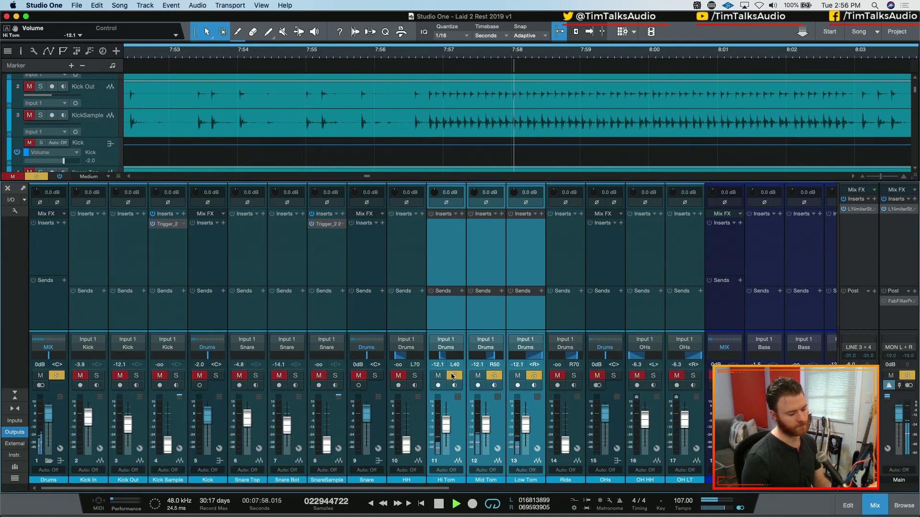
pyautogui.keyDown('super'); pyautogui.click(479, 412); pyautogui.keyUp('super')
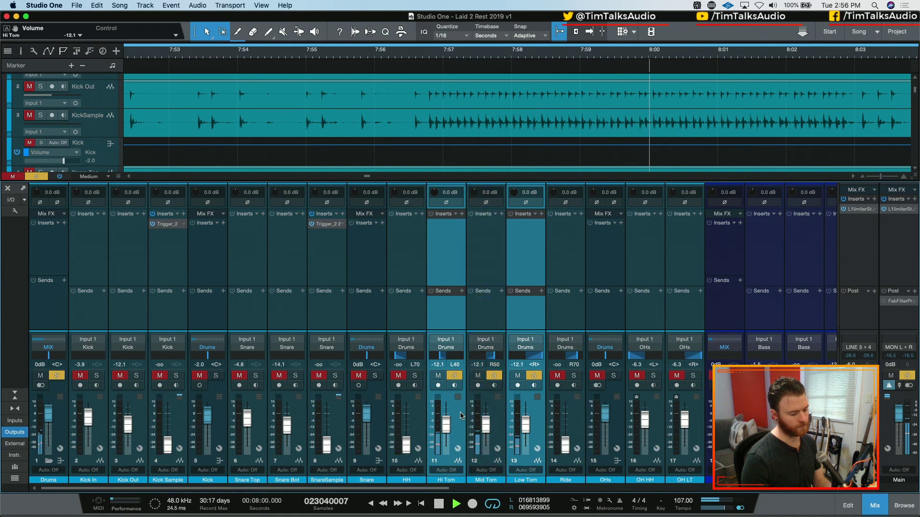
pyautogui.keyDown('super'); pyautogui.click(459, 416); pyautogui.keyUp('super')
pyautogui.press('space')
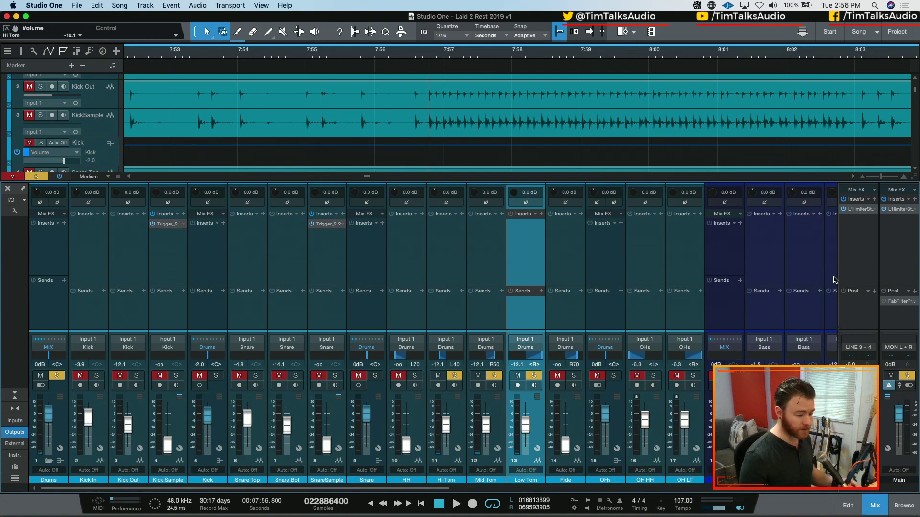
pyautogui.click(541, 421)
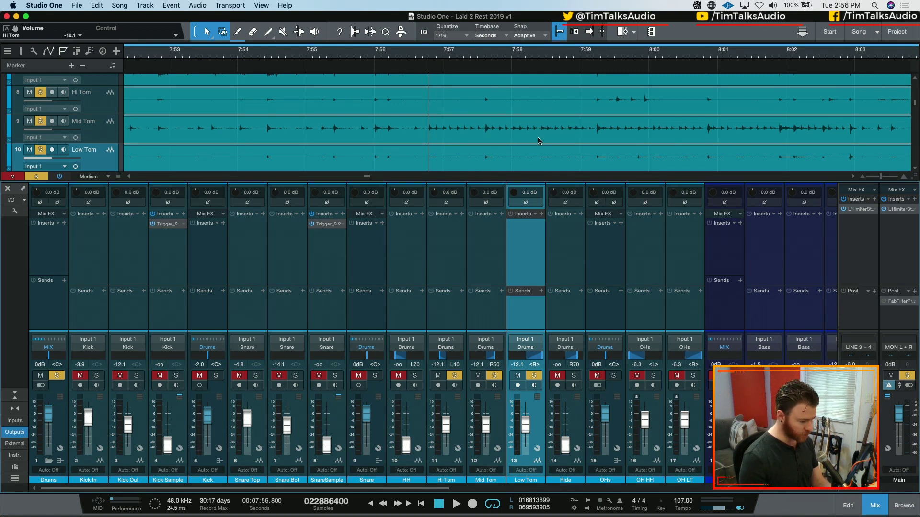
pyautogui.press('space')
pyautogui.press('space')
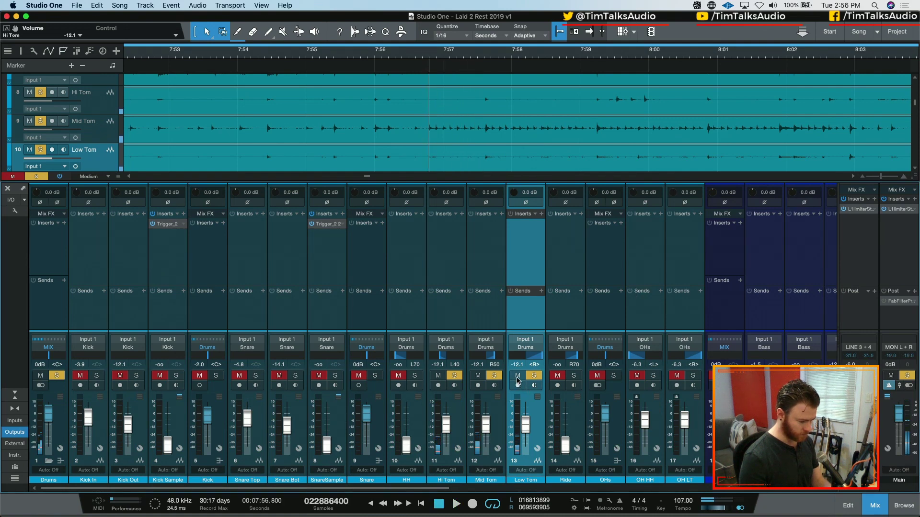
# Step: Silence Low Tom and Hi Tom, select Mid Tom and audition it alone from 7:56.8
pyautogui.click(517, 375)
pyautogui.click(438, 376)
pyautogui.click(485, 260)
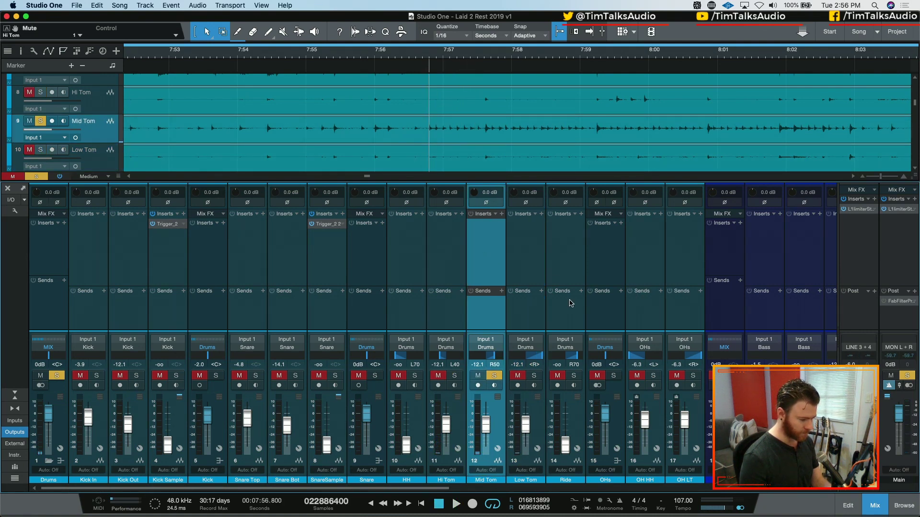
pyautogui.press('space')
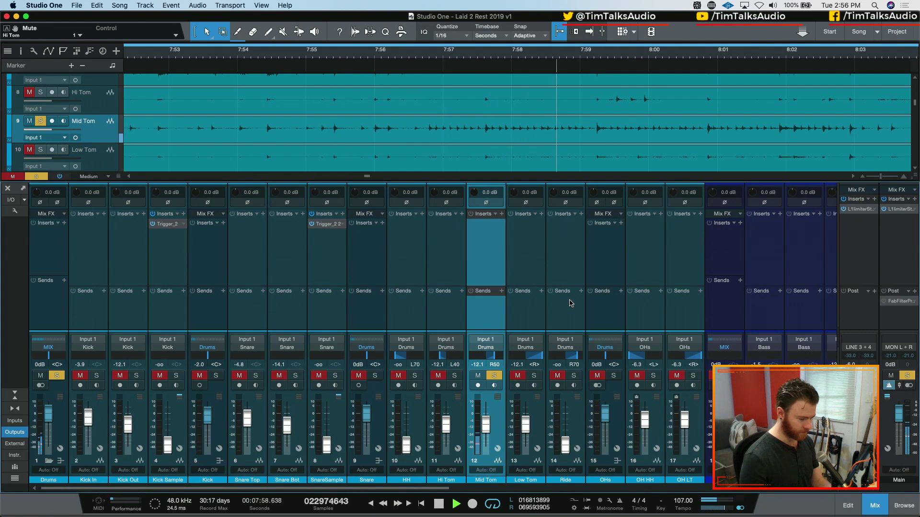
pyautogui.press('space')
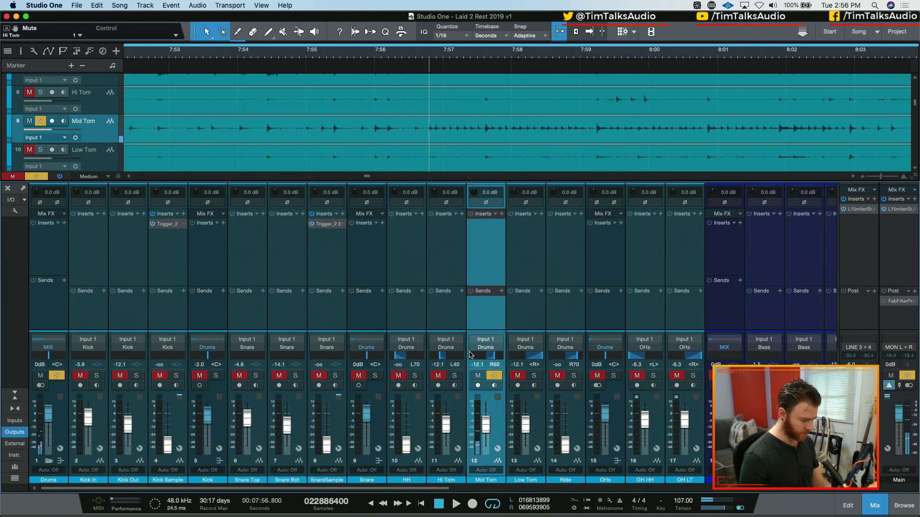
# Step: Audition Mid Tom with Hi Tom added to the solo, and again with Hi Tom removed
pyautogui.click(455, 376)
pyautogui.press('space')
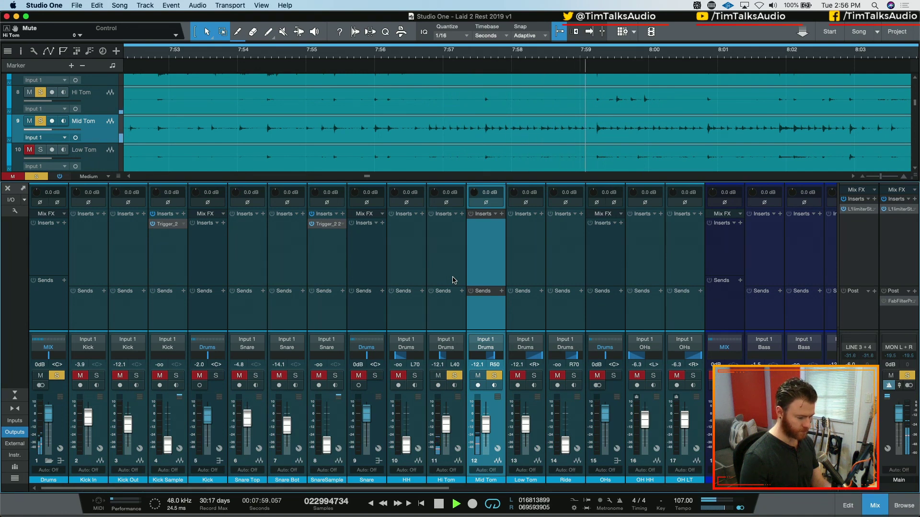
pyautogui.press('space')
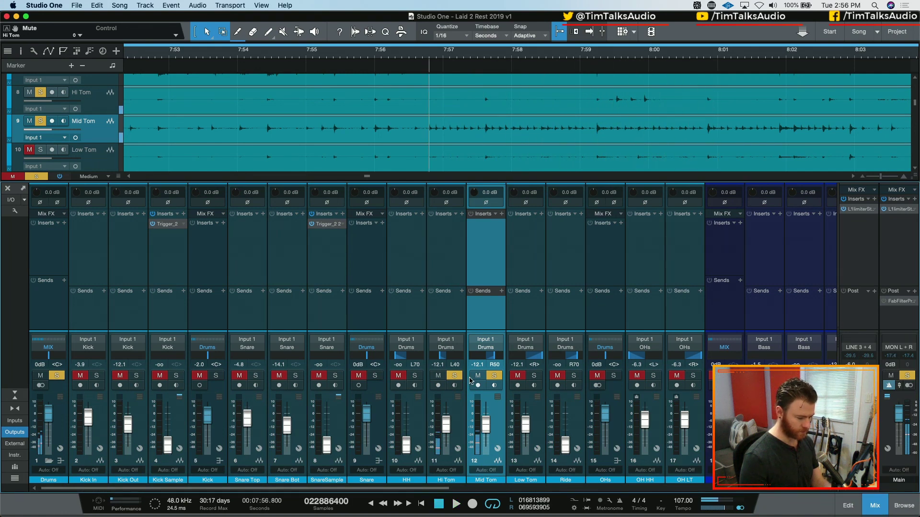
pyautogui.click(454, 375)
pyautogui.press('space')
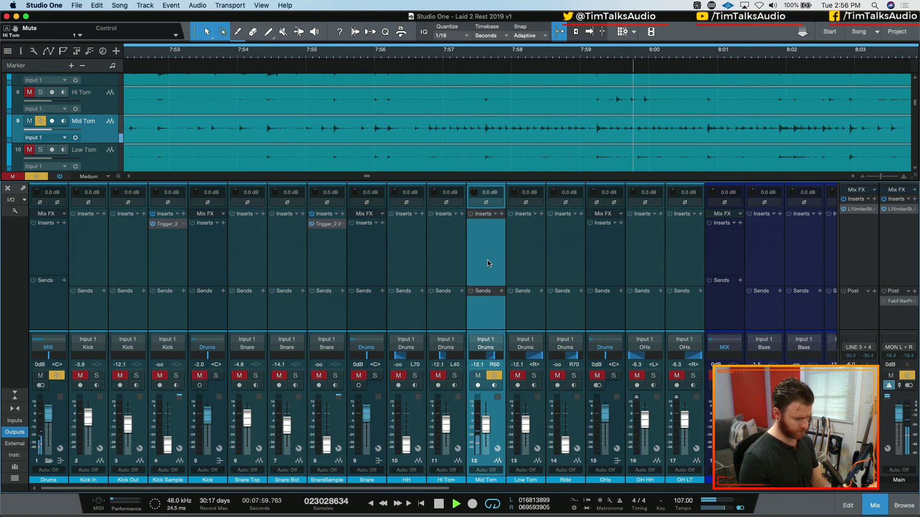
pyautogui.press('space')
# Step: Play from 7:37 and switch the solo from Mid Tom to Hi Tom and Low Tom
pyautogui.press('w')
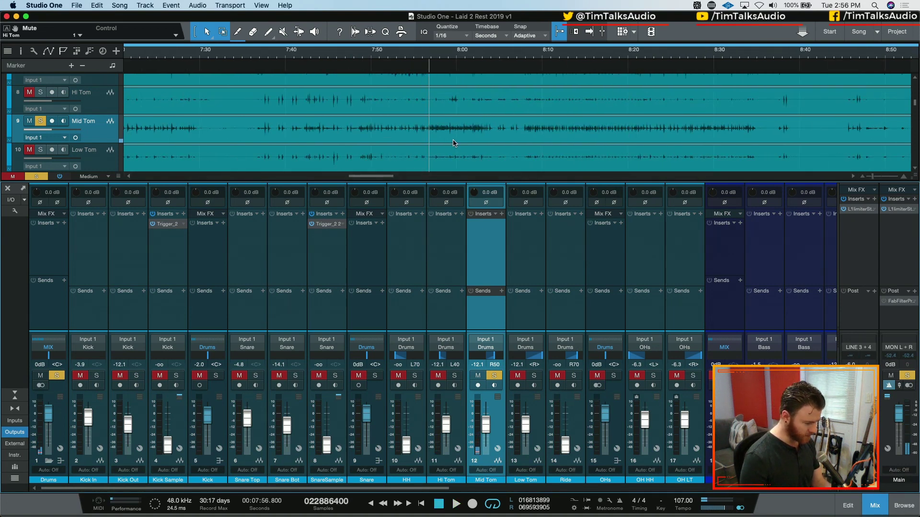
pyautogui.click(265, 52)
pyautogui.press('e')
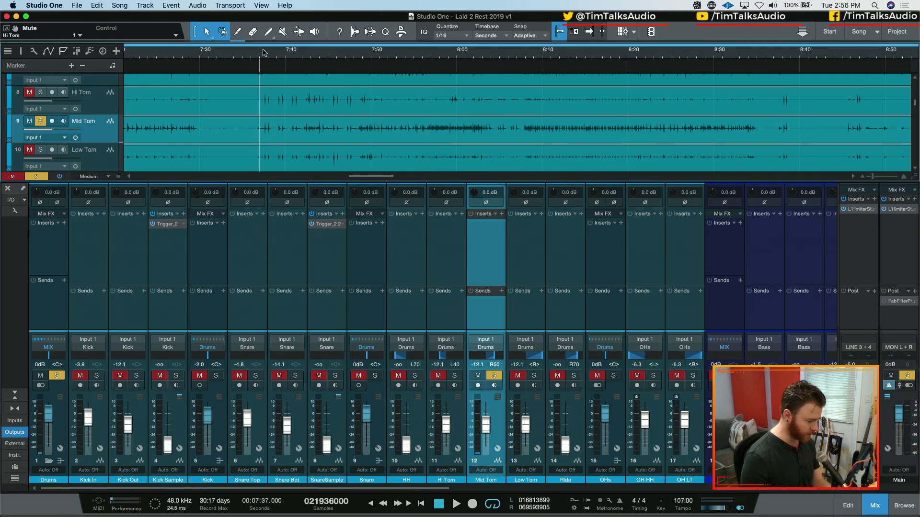
pyautogui.press('space')
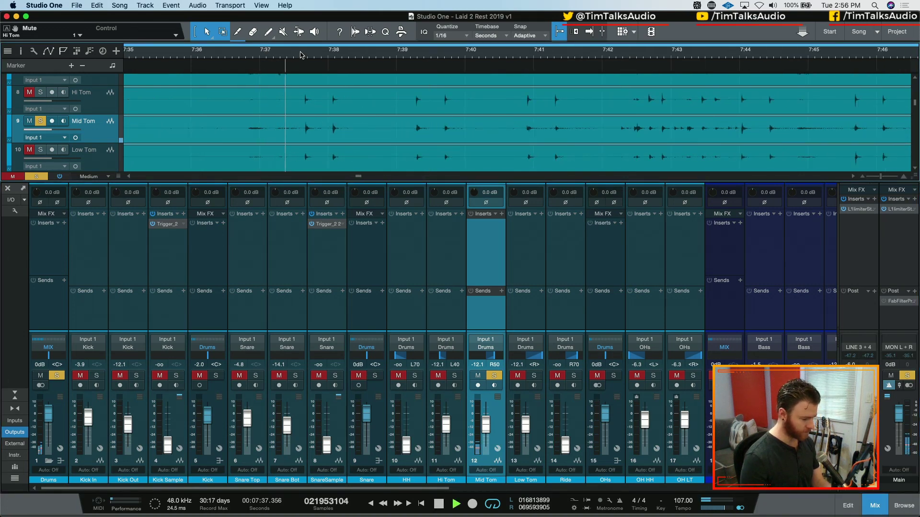
pyautogui.click(454, 376)
pyautogui.click(533, 376)
pyautogui.click(494, 376)
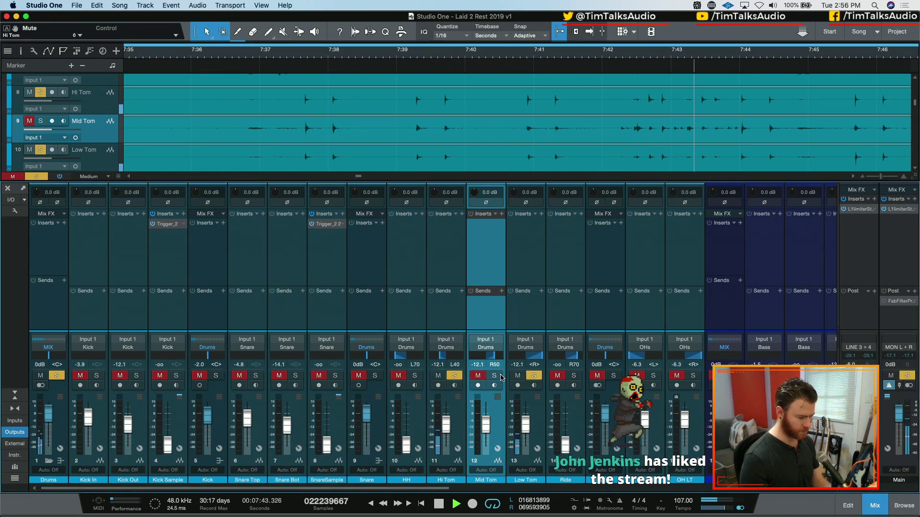
# Step: Unsolo Hi Tom, raise the soloed Low Tom to -6.8 dB during playback and stop the transport
pyautogui.click(454, 376)
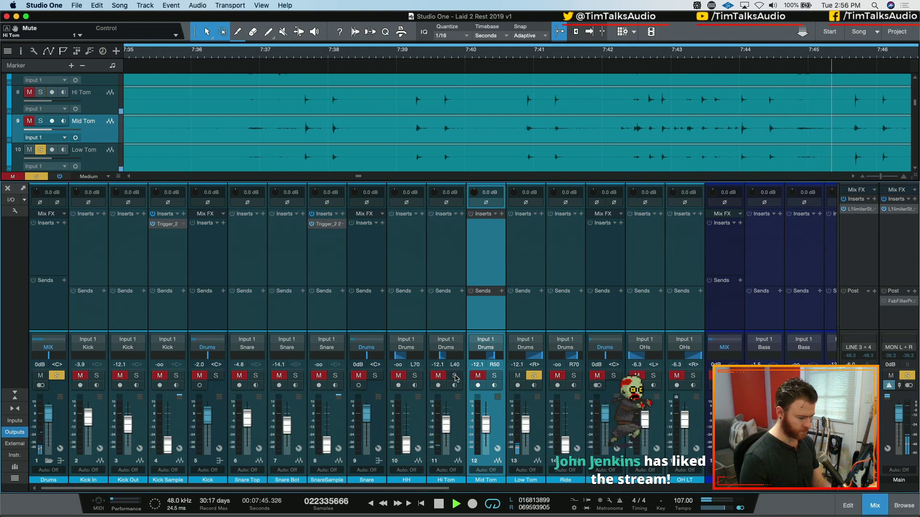
pyautogui.moveTo(525, 425); pyautogui.dragTo(524, 419)
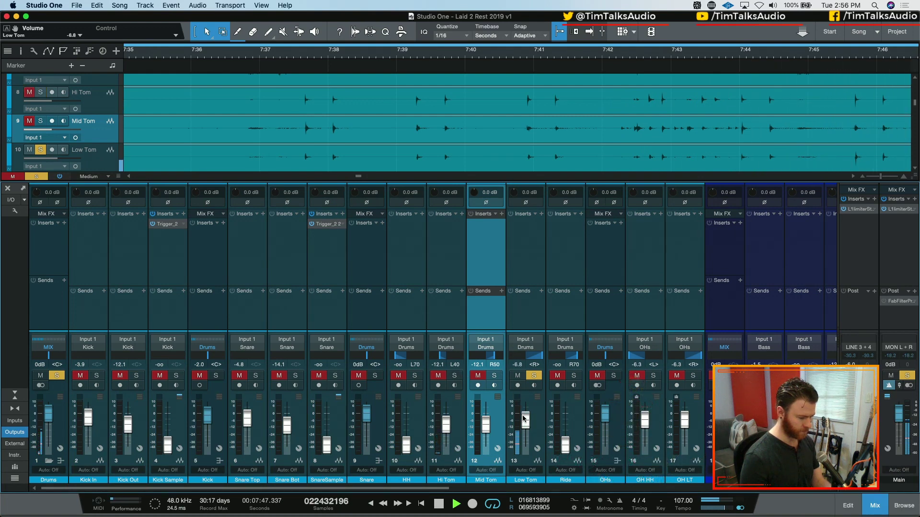
pyautogui.press('space')
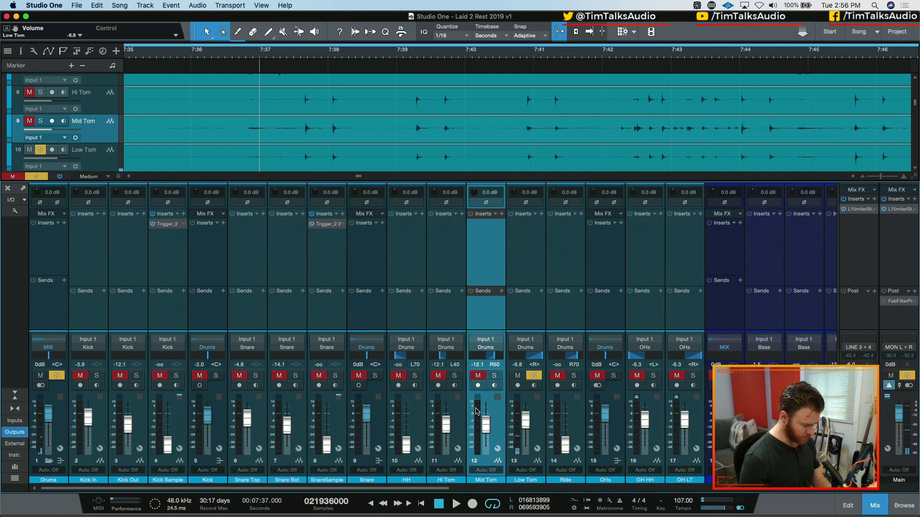
# Step: Clear the Low Tom solo and leave Low Tom, Hi Tom and Mid Tom all unmuted
pyautogui.press('w')
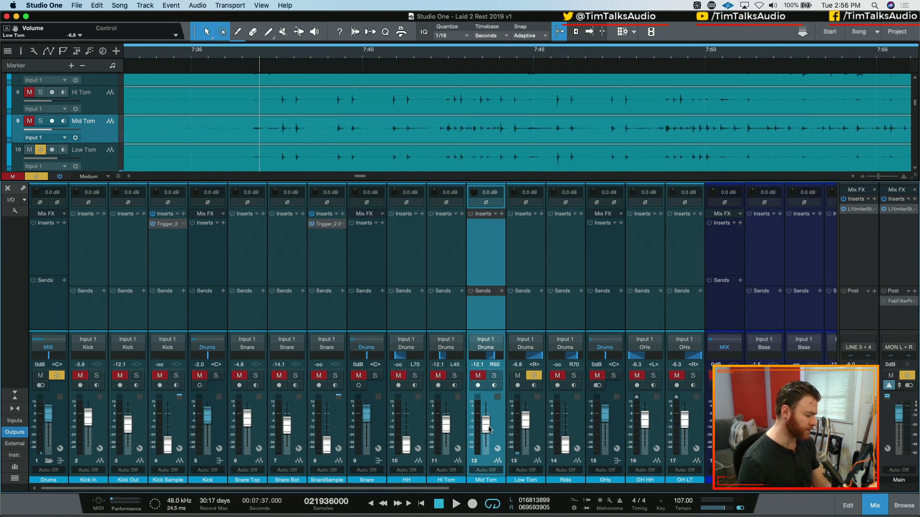
pyautogui.press('w')
pyautogui.press('w')
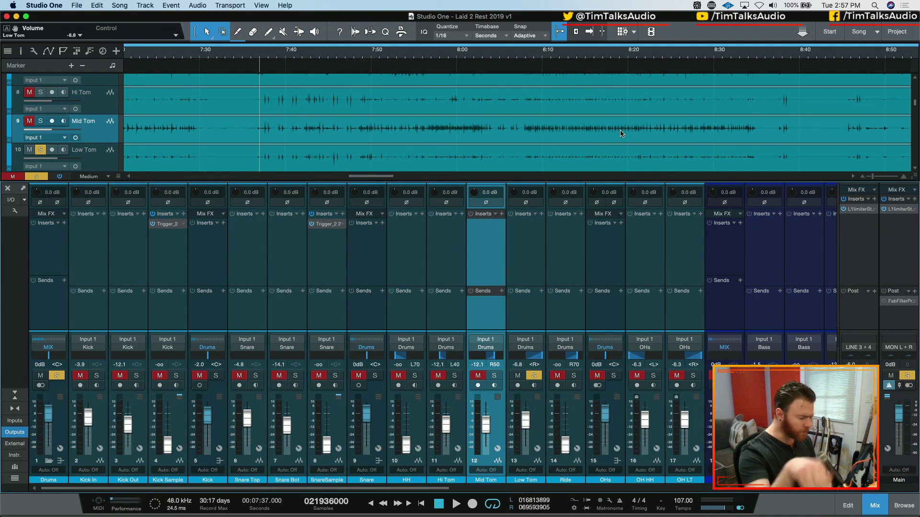
pyautogui.press('w')
pyautogui.press('w')
pyautogui.press('w')
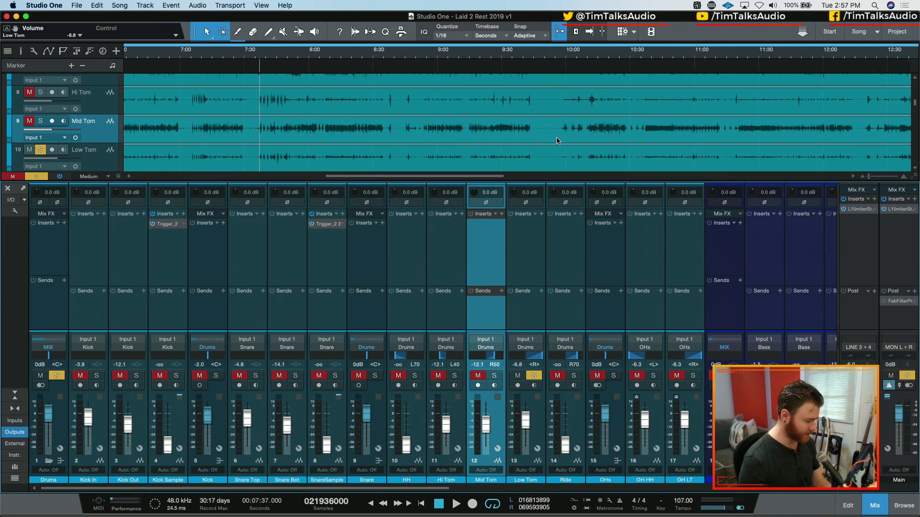
pyautogui.click(537, 376)
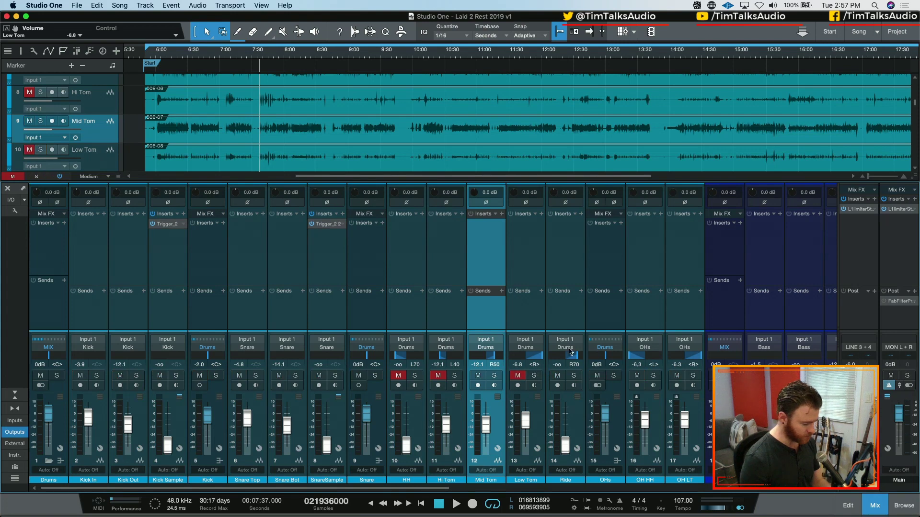
pyautogui.click(518, 377)
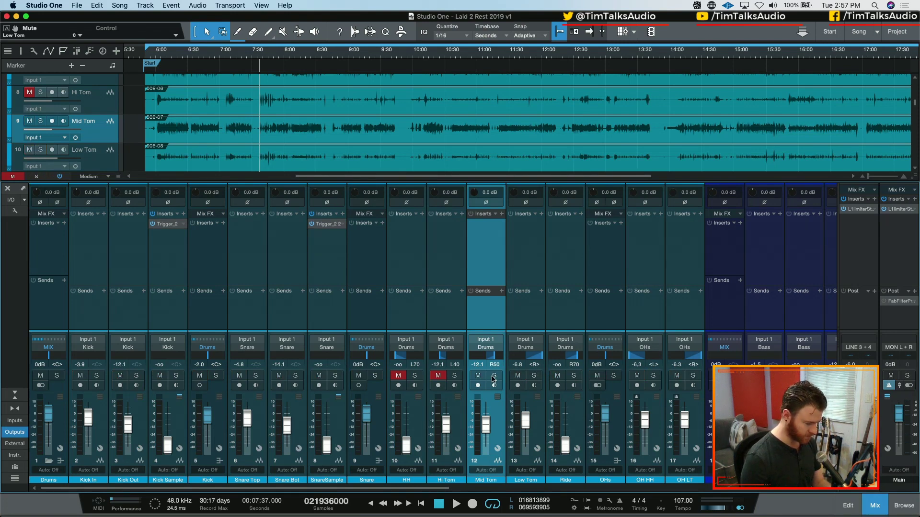
pyautogui.click(479, 377)
pyautogui.click(441, 377)
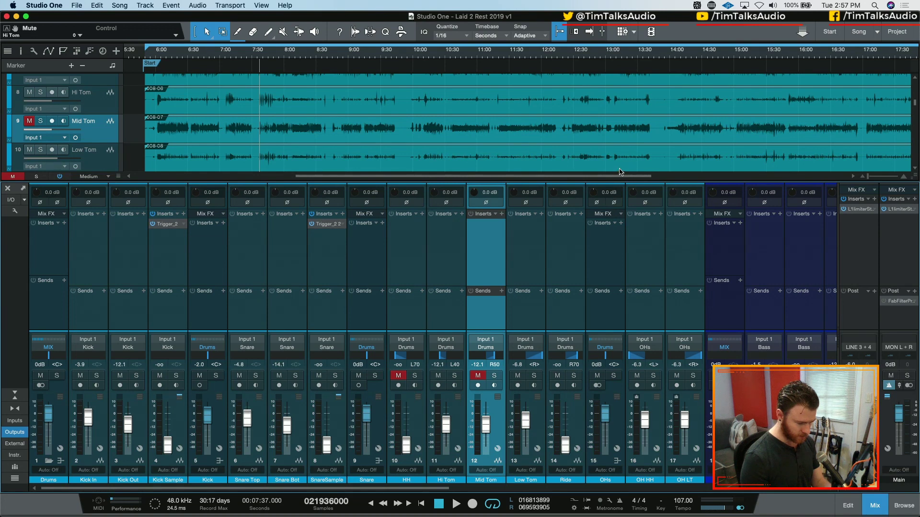
pyautogui.moveTo(622, 175); pyautogui.dragTo(550, 177)
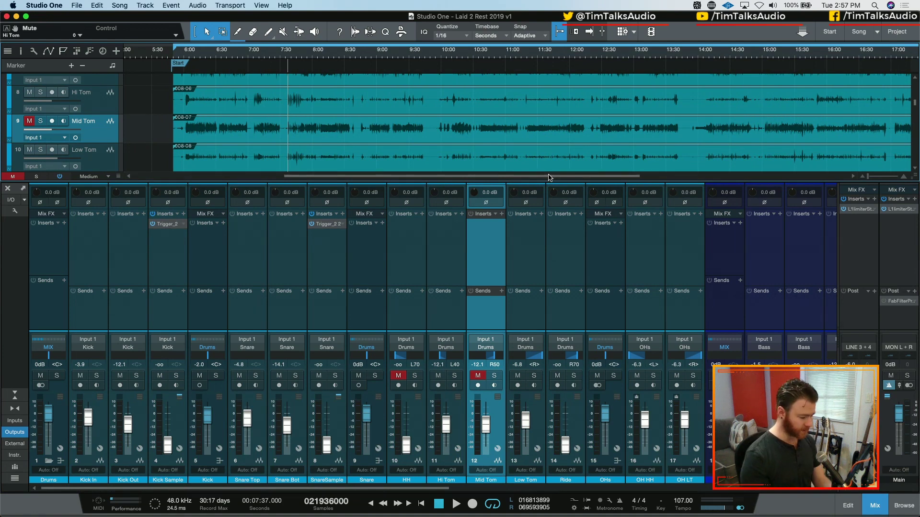
pyautogui.click(478, 376)
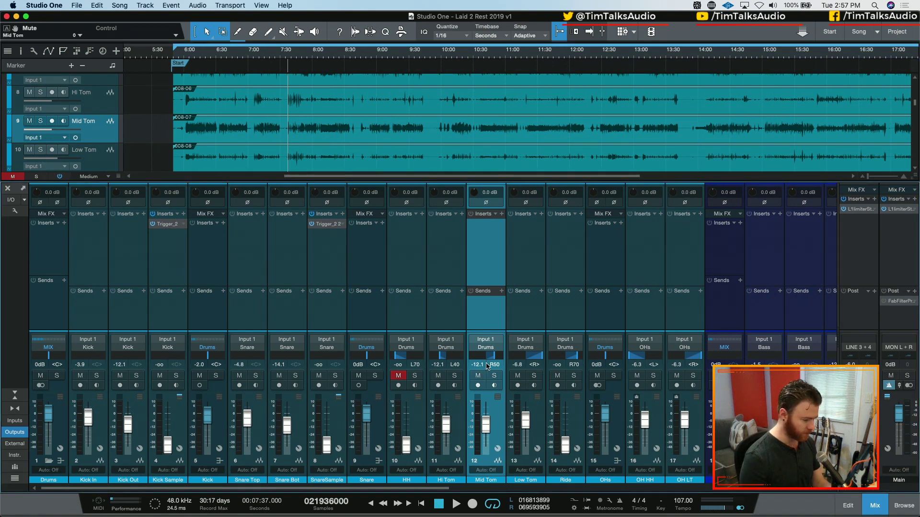
# Step: Audition Mid Tom soloed from 8:20, clear its solo and mute the Mid Tom channel
pyautogui.click(335, 60)
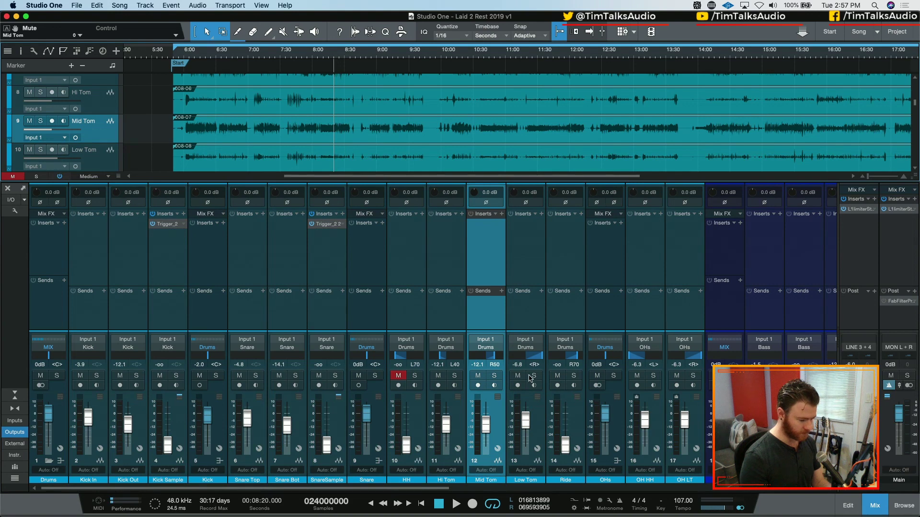
pyautogui.click(495, 376)
pyautogui.press('space')
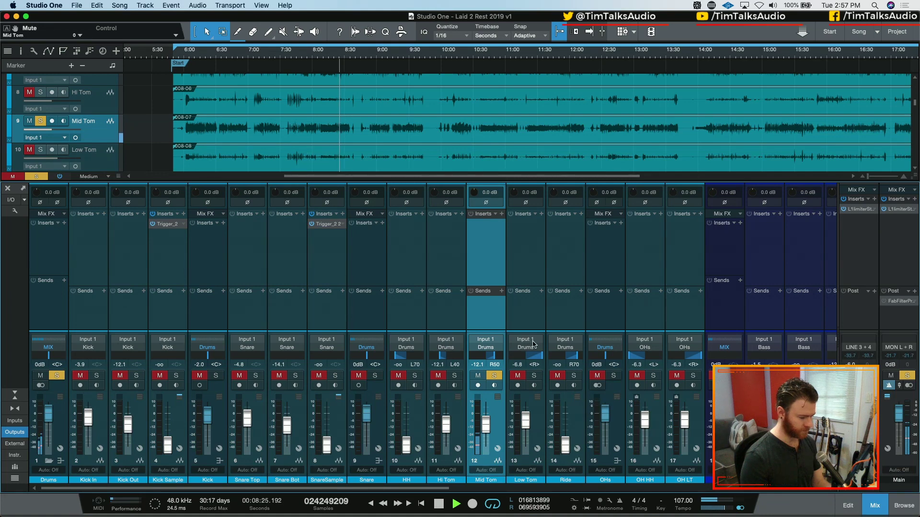
pyautogui.press('space')
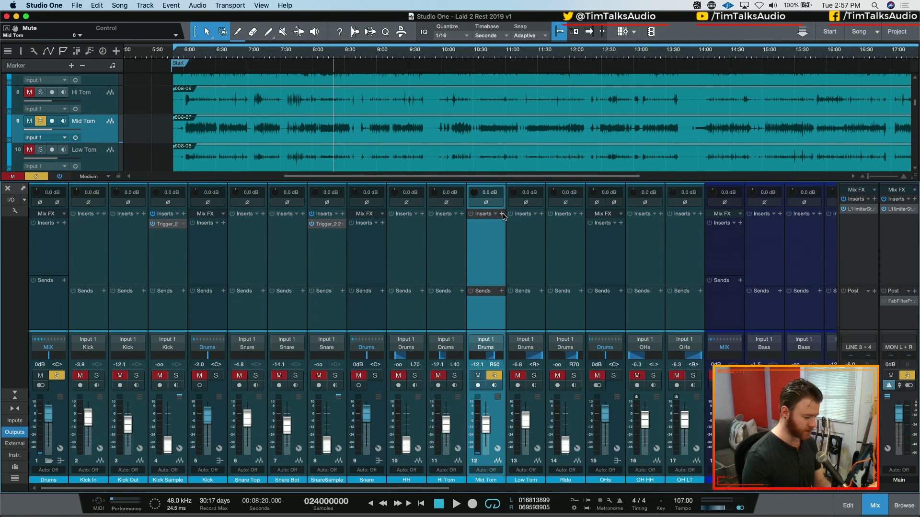
pyautogui.click(495, 377)
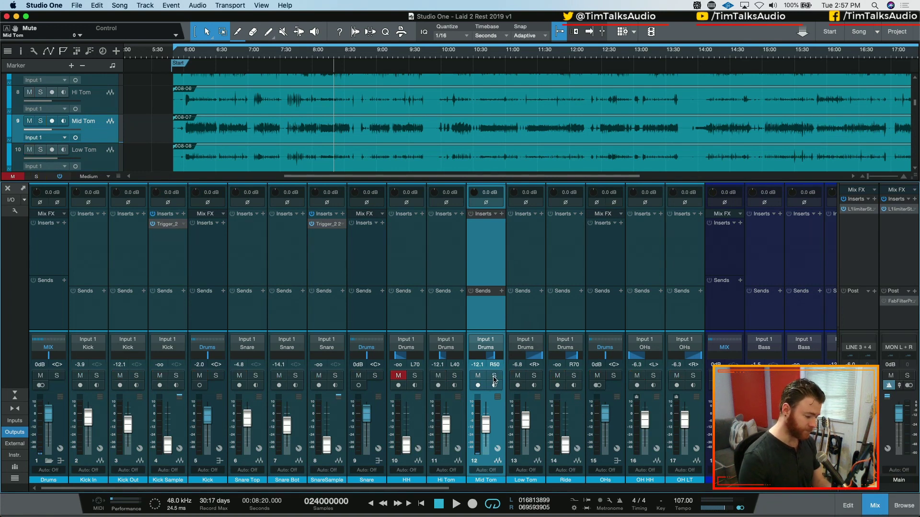
pyautogui.click(476, 376)
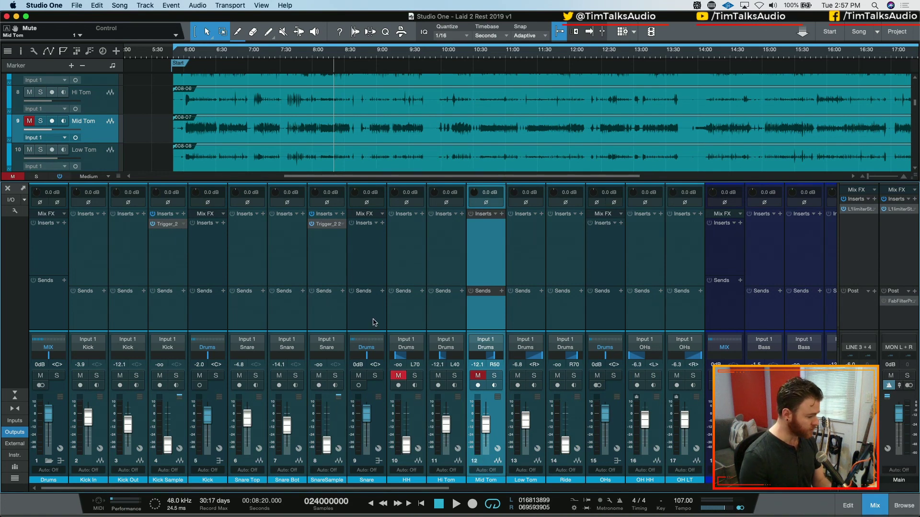
# Step: Play from 7:40, audition Hi Tom and Low Tom soloed together, and clear both solos
pyautogui.click(288, 55)
pyautogui.press('space')
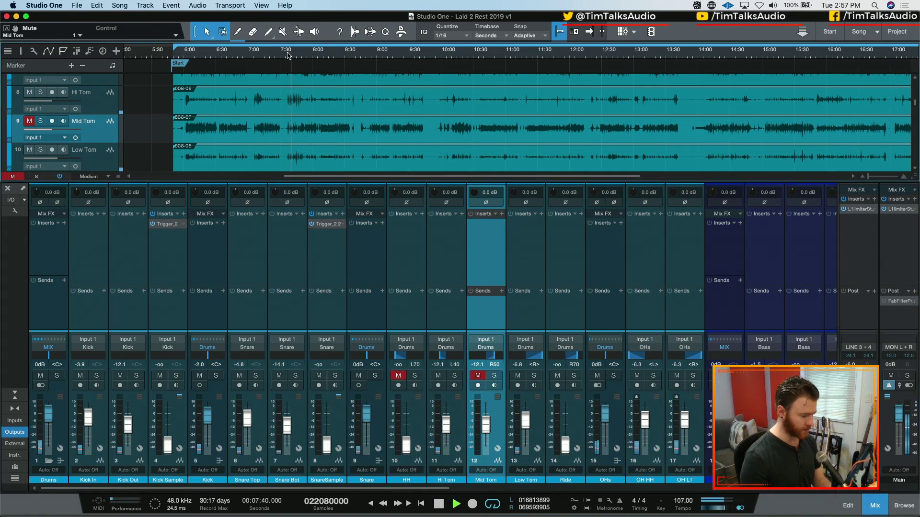
pyautogui.click(450, 439)
pyautogui.keyDown('super'); pyautogui.click(536, 427); pyautogui.keyUp('super')
pyautogui.press('s')
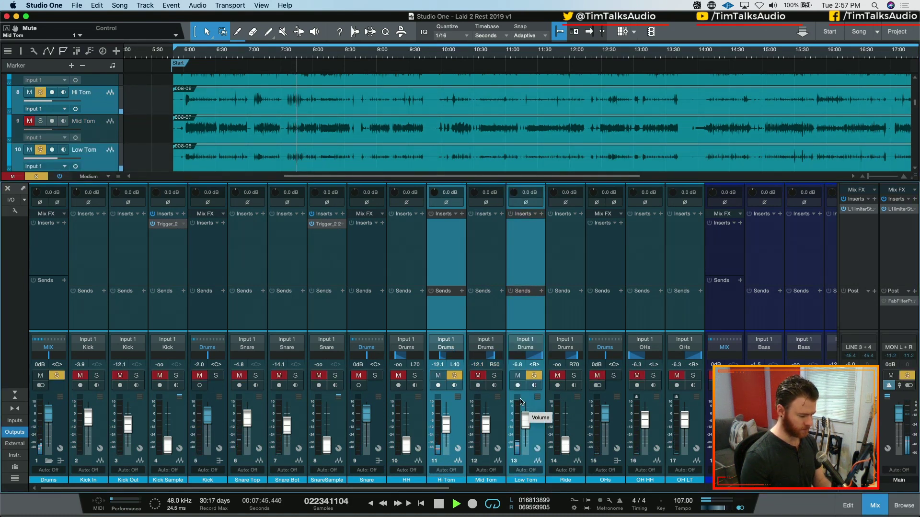
pyautogui.press('space')
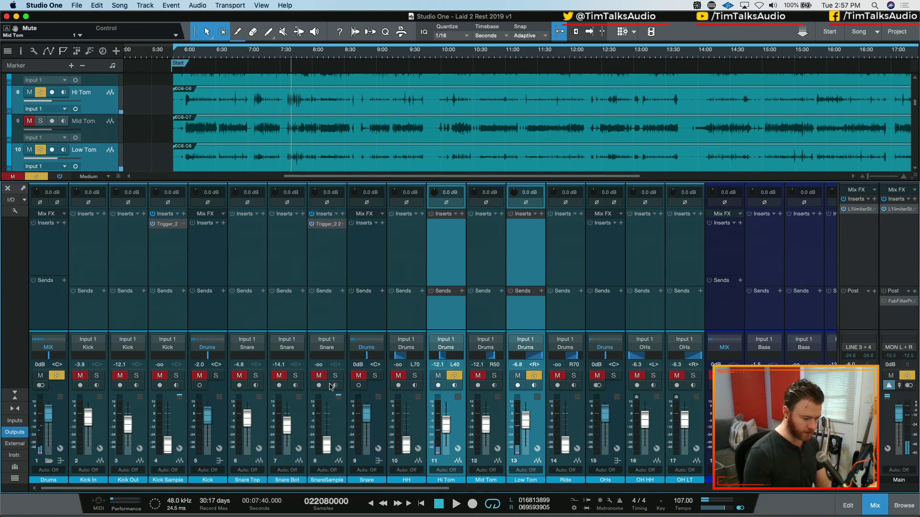
pyautogui.press('s')
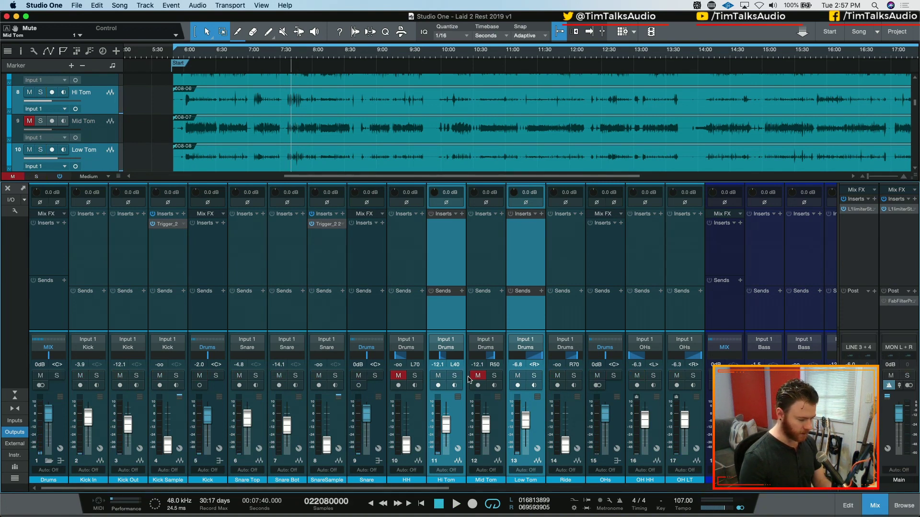
# Step: Listen to the full mix with Mid Tom muted from 7:40 and again from 10:40
pyautogui.press('space')
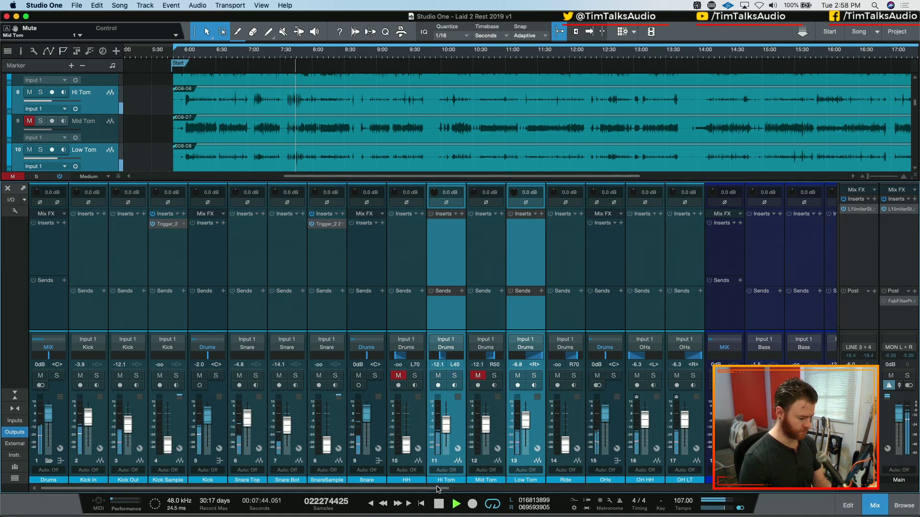
pyautogui.moveTo(433, 488); pyautogui.dragTo(502, 488)
pyautogui.press('space')
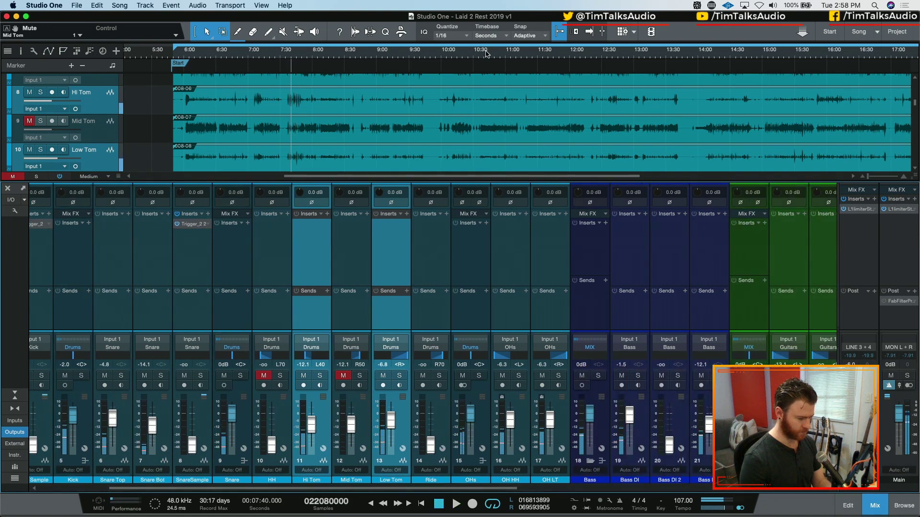
pyautogui.click(485, 54)
pyautogui.press('space')
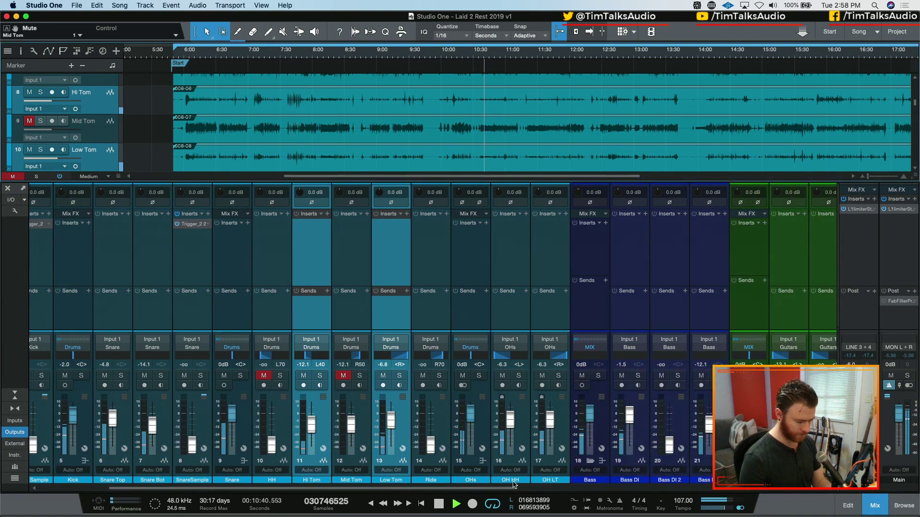
pyautogui.moveTo(504, 488); pyautogui.dragTo(436, 489)
pyautogui.press('space')
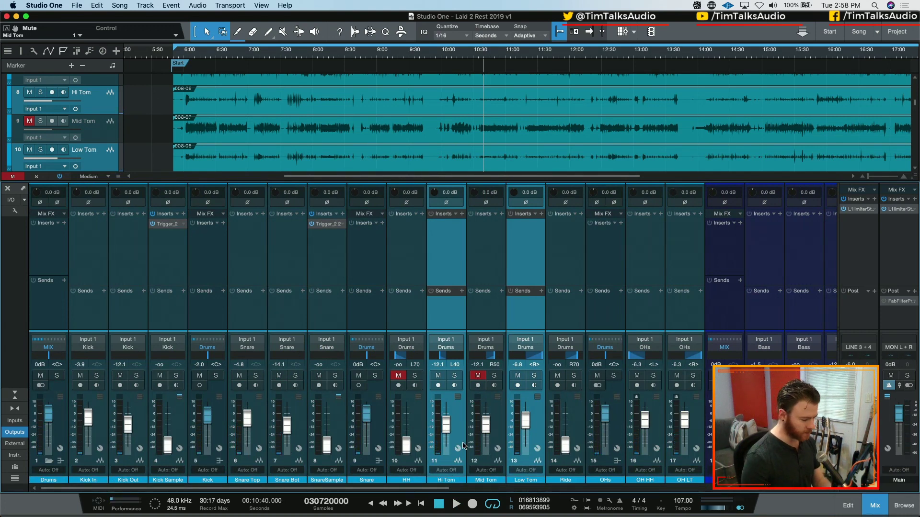
# Step: Activate the SSLComp Stereo insert on the MIX bus and adjust its threshold while playing from 10:40
pyautogui.moveTo(443, 489); pyautogui.dragTo(817, 489)
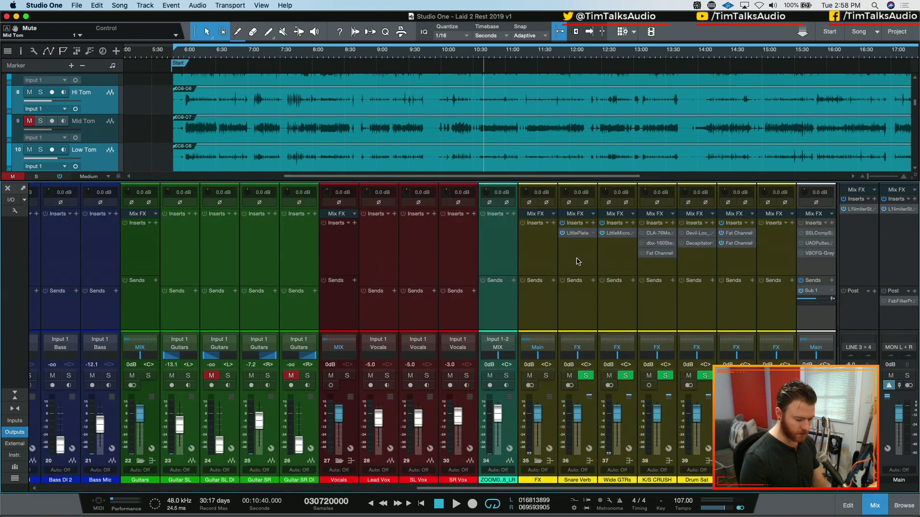
pyautogui.click(821, 235)
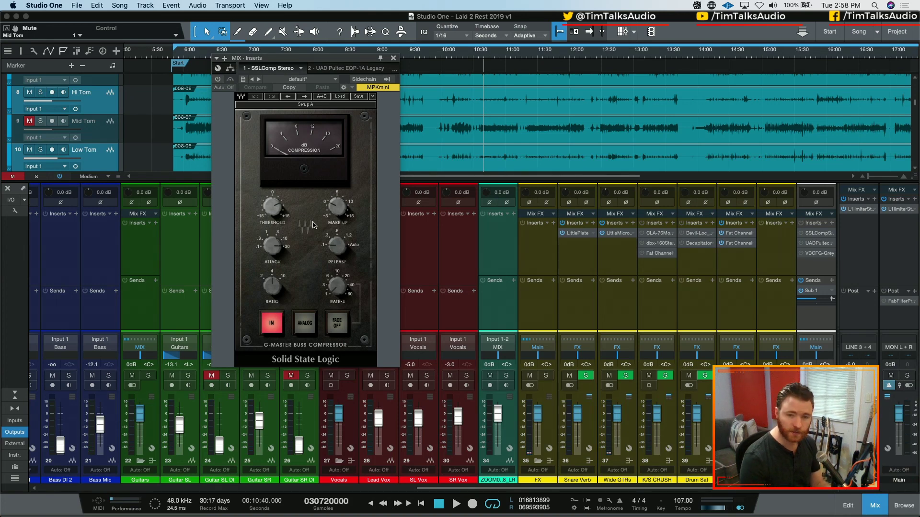
pyautogui.press('space')
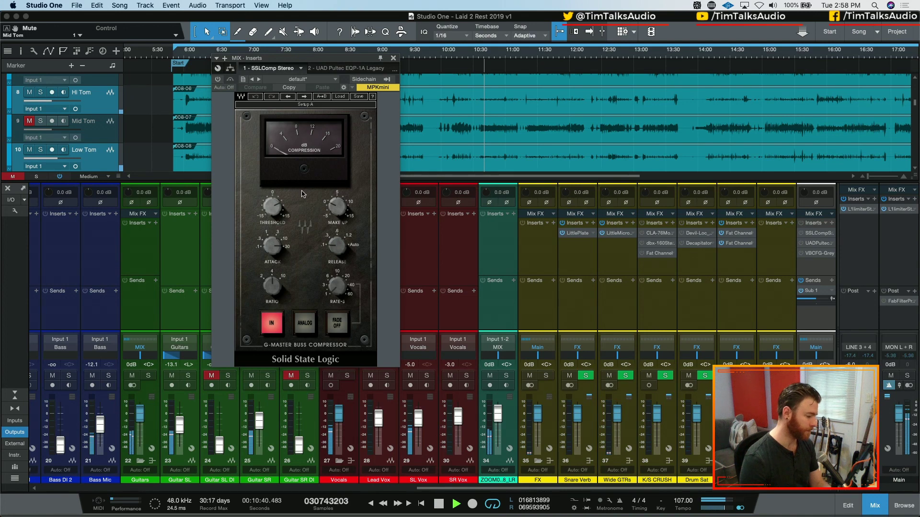
pyautogui.moveTo(272, 207); pyautogui.dragTo(272, 209)
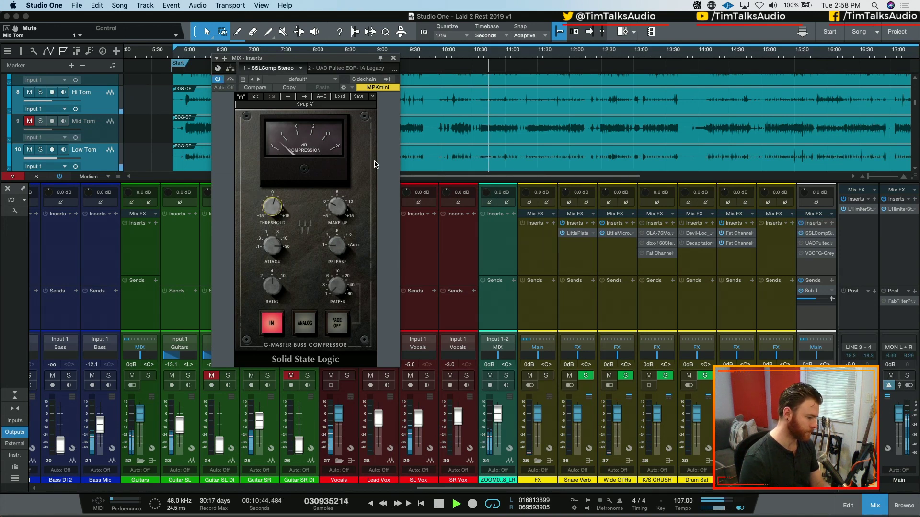
pyautogui.press('space')
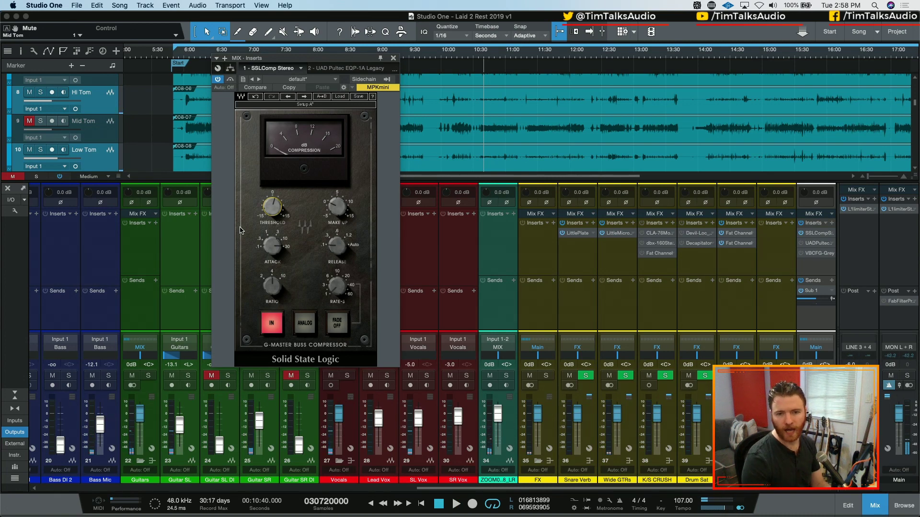
# Step: Set the SSLComp Stereo threshold to 6.5 dB during playback and compare the compressor bypassed and active
pyautogui.press('space')
pyautogui.moveTo(272, 207); pyautogui.dragTo(270, 210)
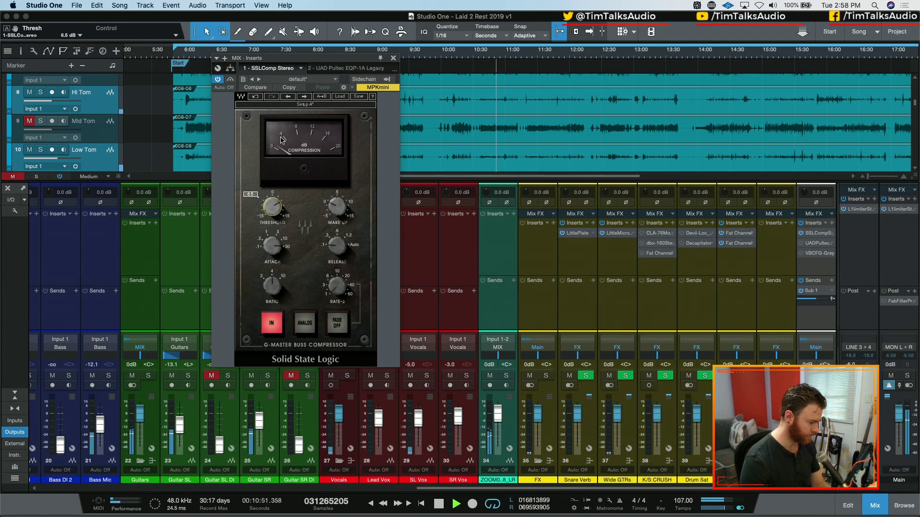
pyautogui.click(231, 80)
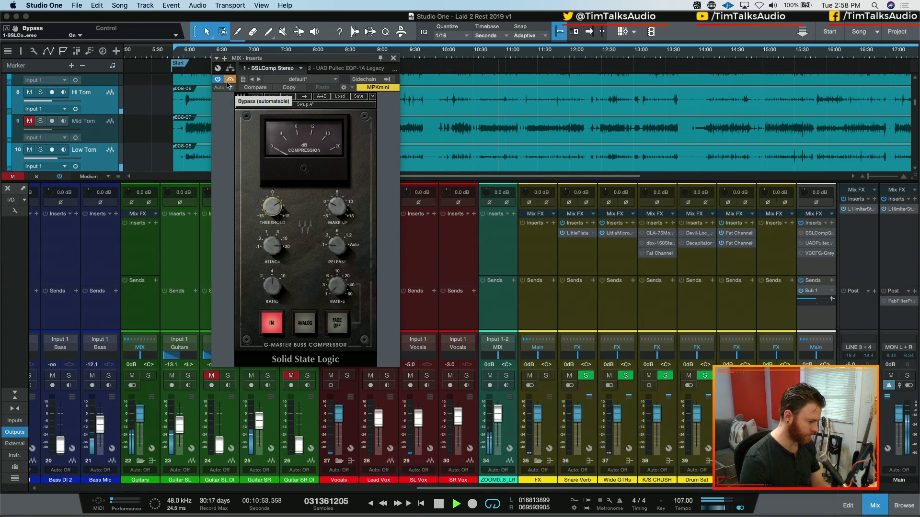
pyautogui.click(229, 81)
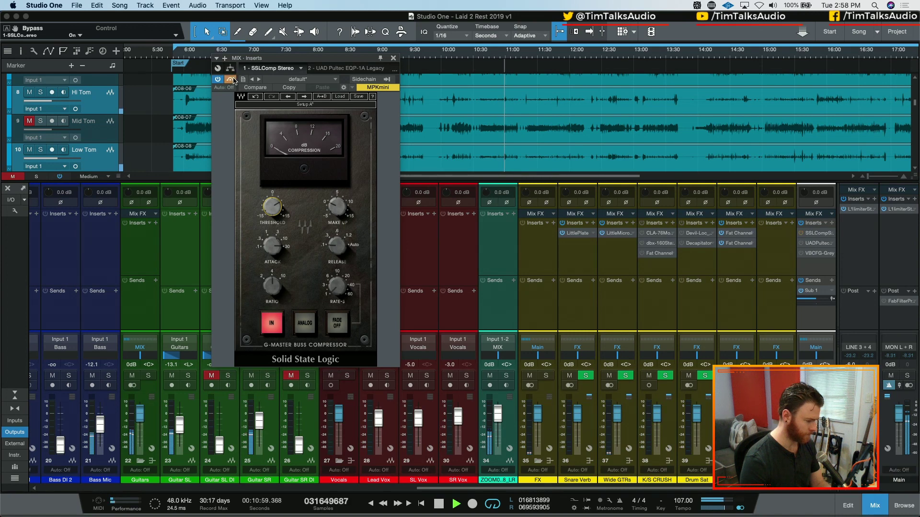
# Step: Enable the UAD Pultec EQP-1A Legacy on the MIX bus and compare the mix with all its inserts off and on
pyautogui.click(344, 68)
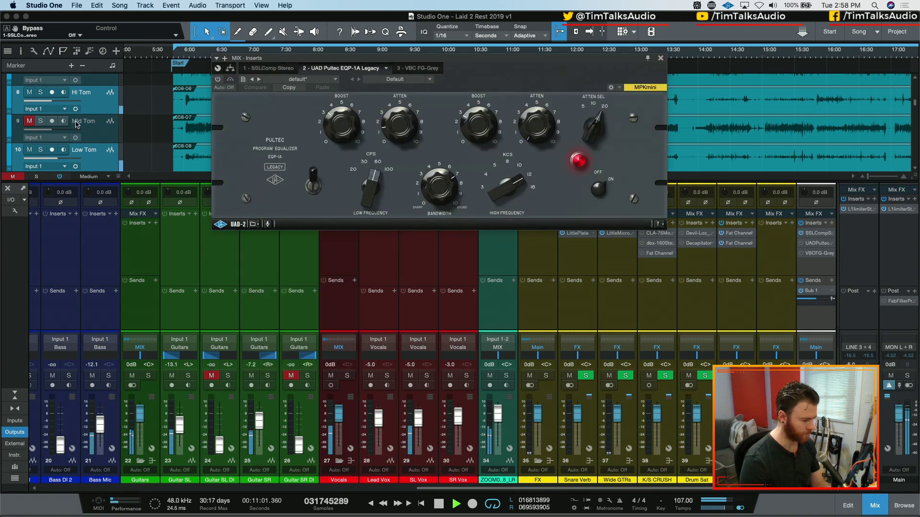
pyautogui.click(218, 79)
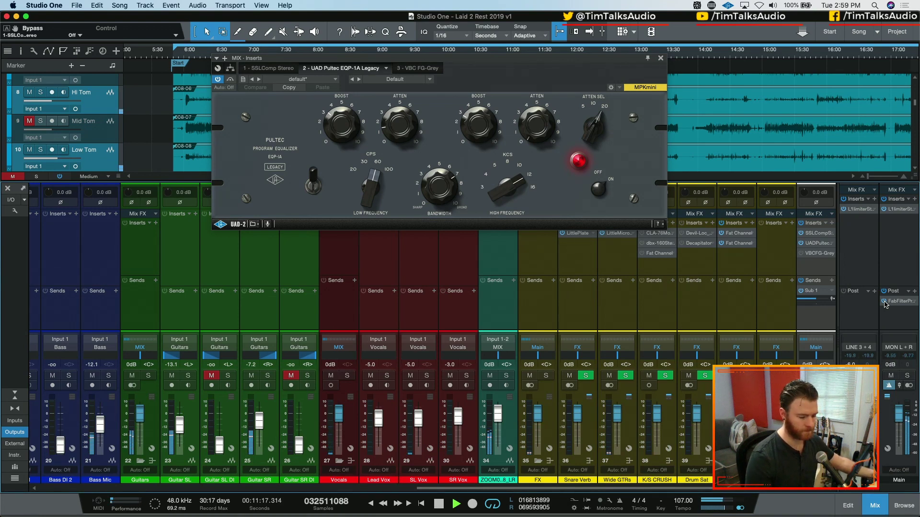
pyautogui.click(255, 68)
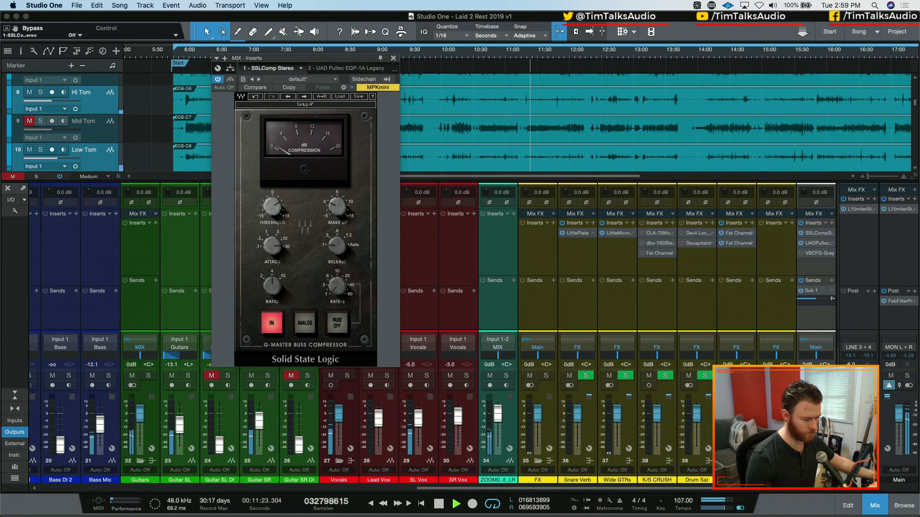
pyautogui.click(802, 223)
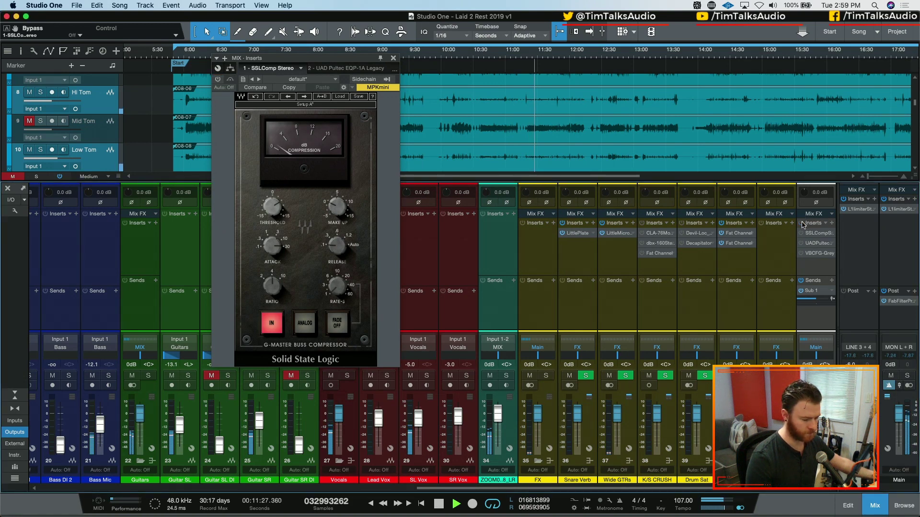
pyautogui.click(802, 224)
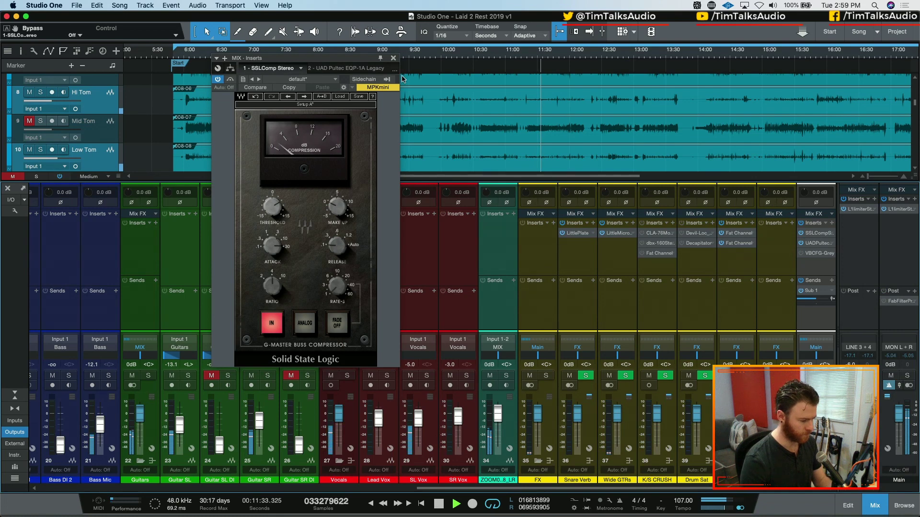
# Step: Enable the VBC FG-Grey on the MIX bus, set its threshold to -4.0 dB during playback and close the plug-in window
pyautogui.click(361, 69)
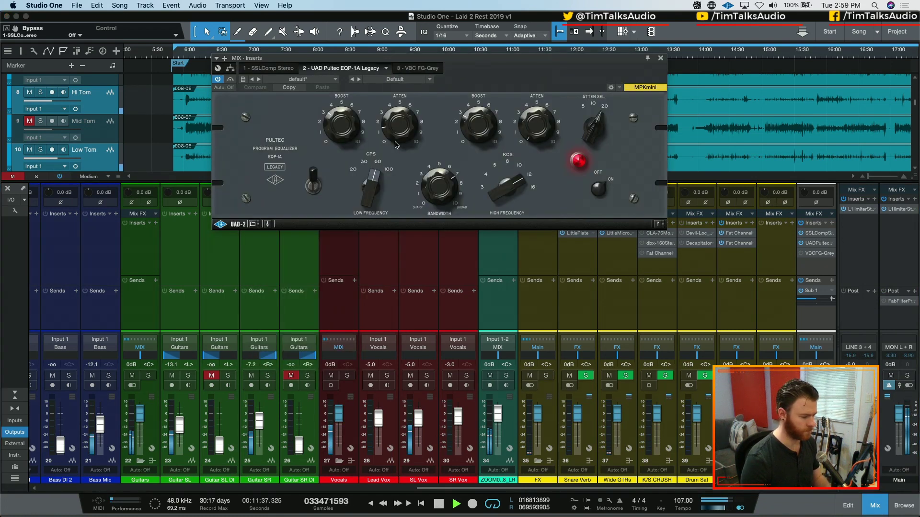
pyautogui.click(416, 68)
pyautogui.click(217, 80)
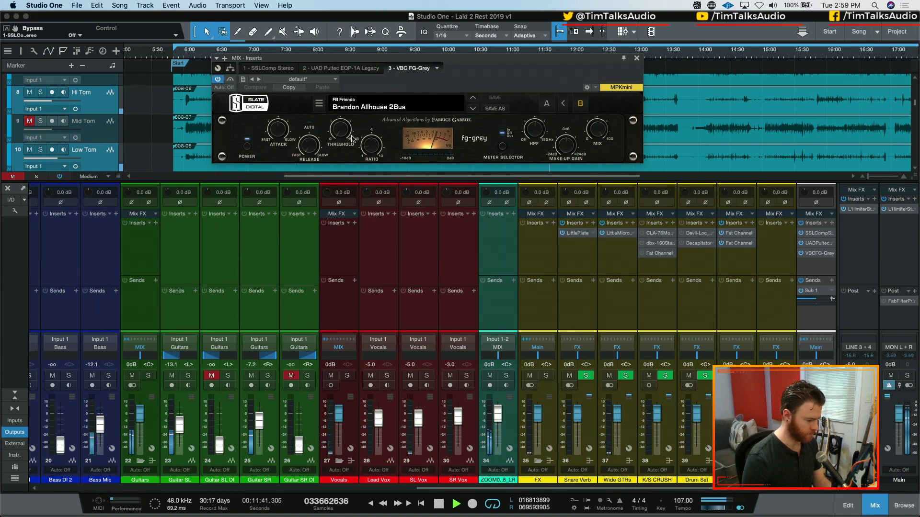
pyautogui.moveTo(343, 135); pyautogui.dragTo(340, 123)
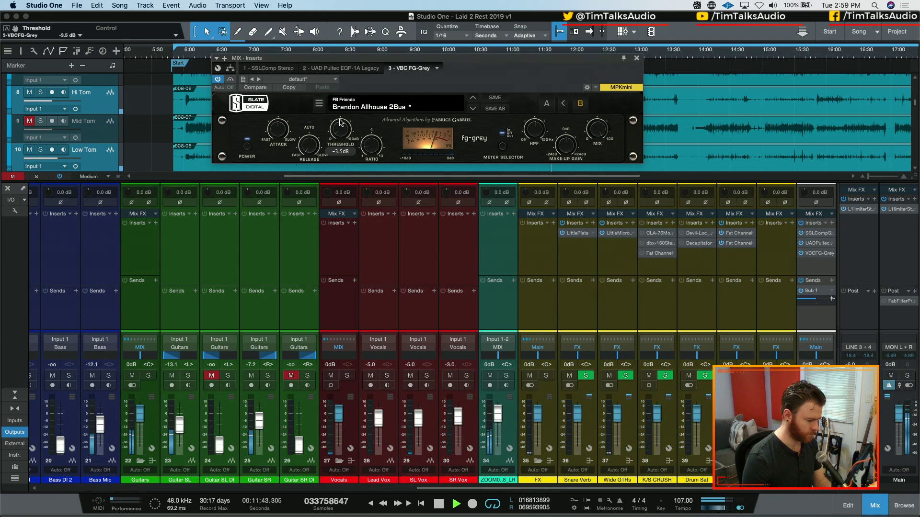
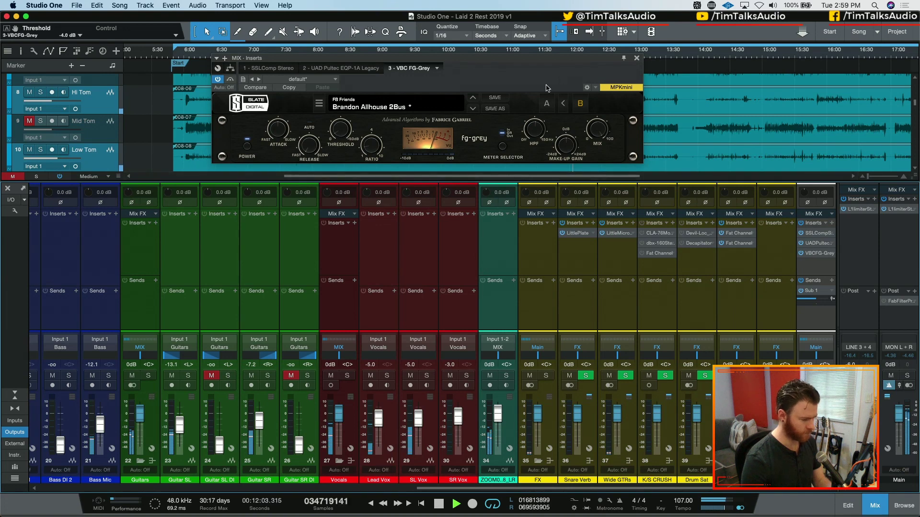
pyautogui.click(637, 58)
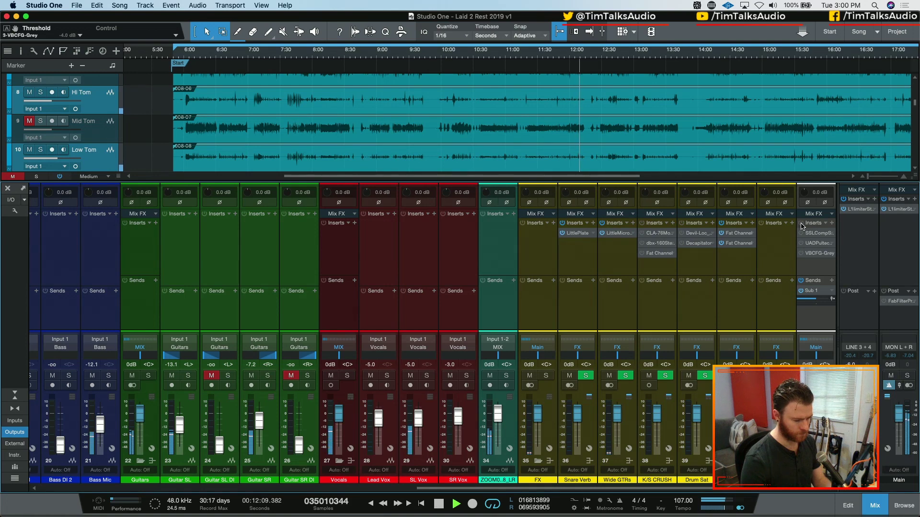
# Step: Set the VBC FG-Grey make-up gain on the MIX bus to -1.9 dB and replay the mix from 10:40
pyautogui.click(820, 254)
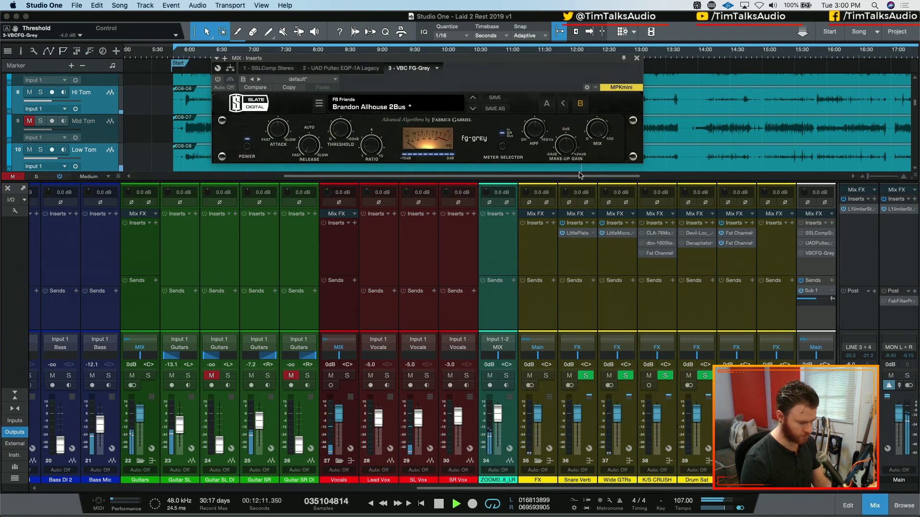
pyautogui.moveTo(568, 148); pyautogui.dragTo(568, 152)
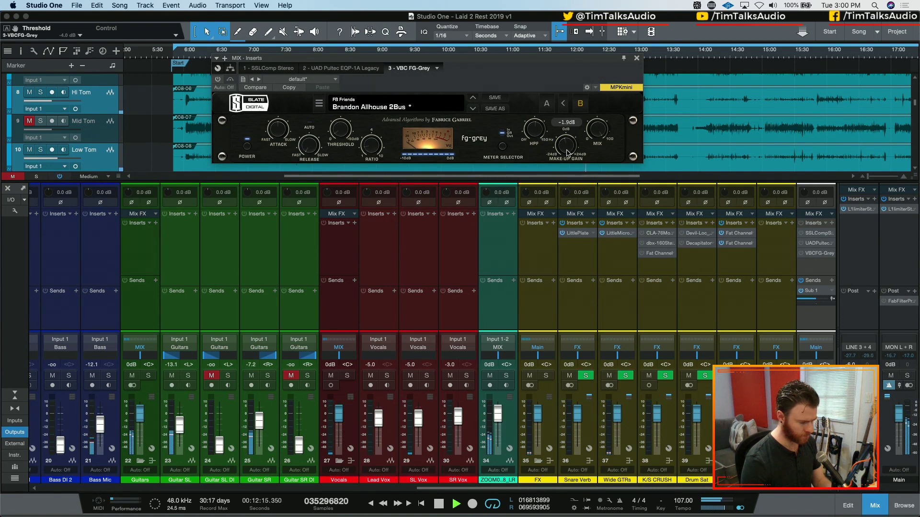
pyautogui.press('space')
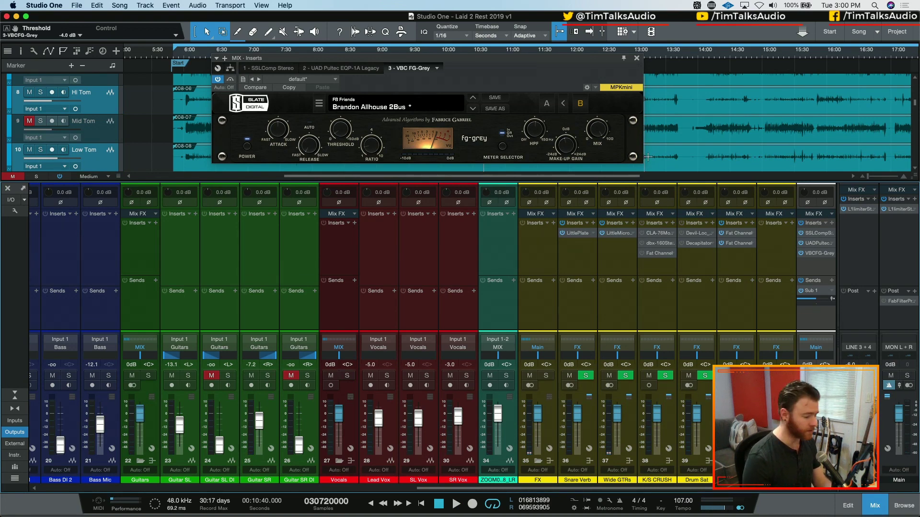
pyautogui.press('space')
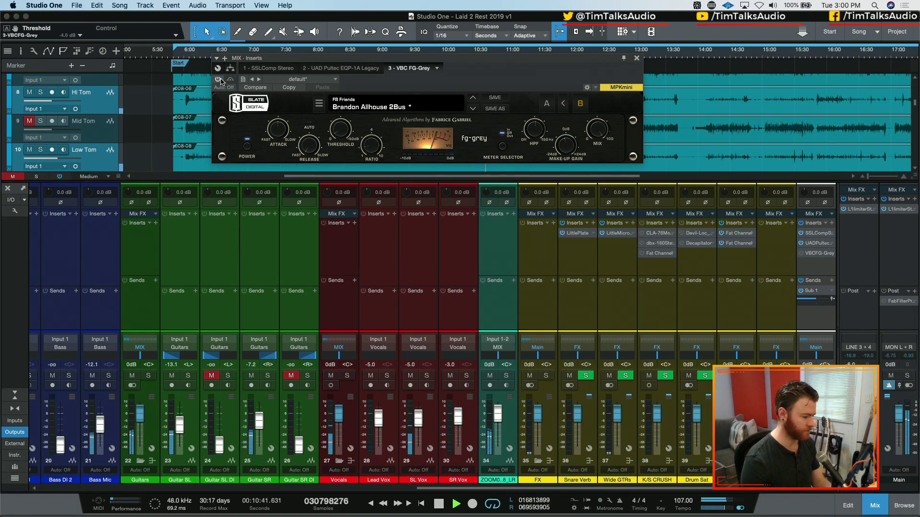
# Step: Re-enable the VBC FG-Grey on the MIX bus and set its make-up gain to -2.9 dB against the bypassed inserts
pyautogui.click(219, 79)
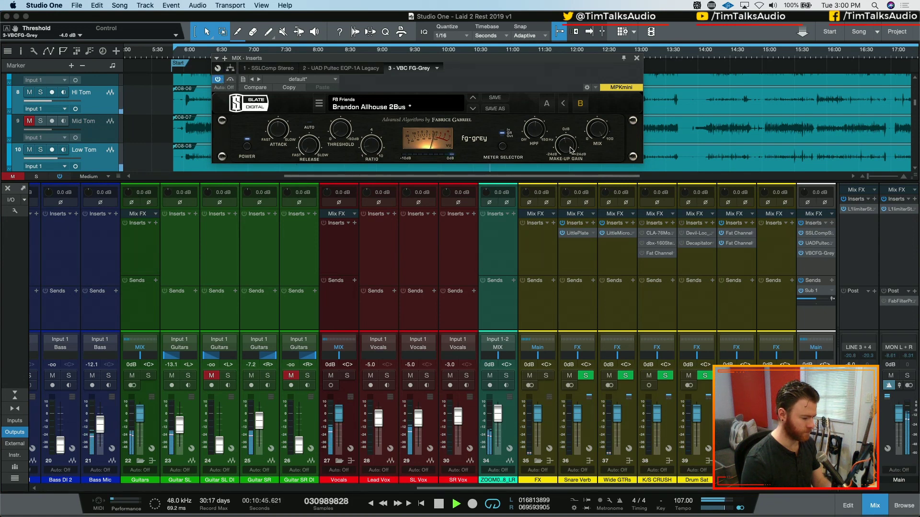
pyautogui.moveTo(570, 151)
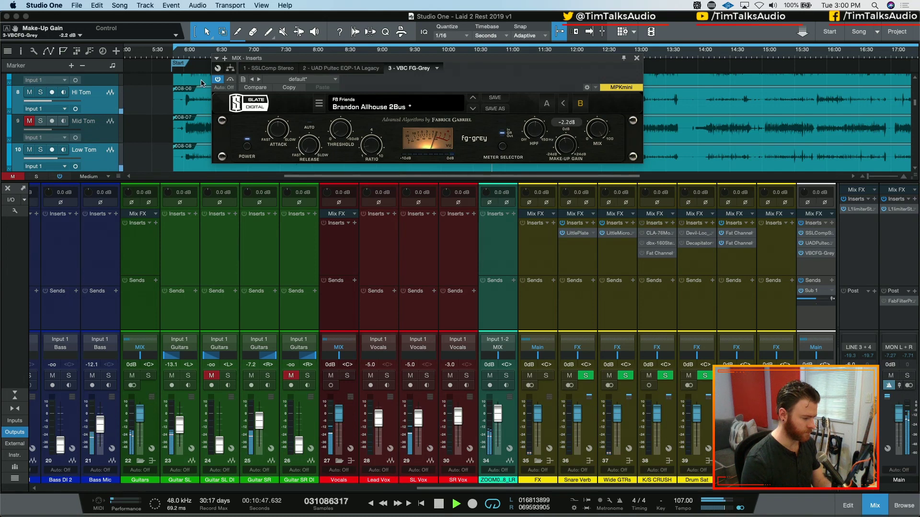
pyautogui.click(802, 223)
pyautogui.click(803, 223)
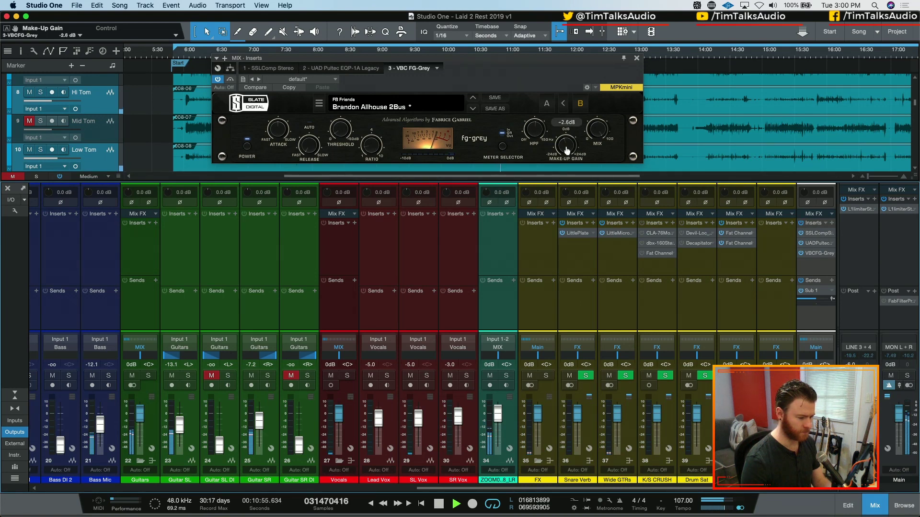
# Step: Compare the playing mix with all MIX bus inserts bypassed and active several times
pyautogui.click(802, 223)
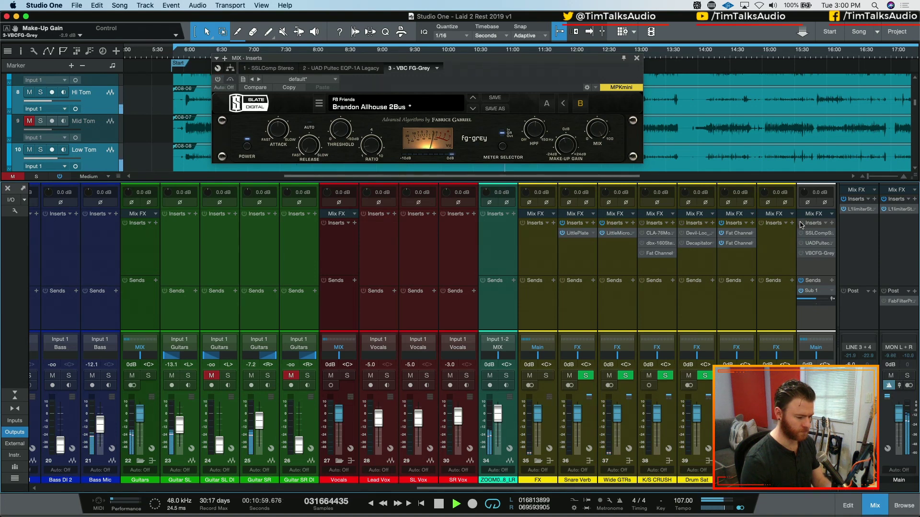
pyautogui.click(802, 223)
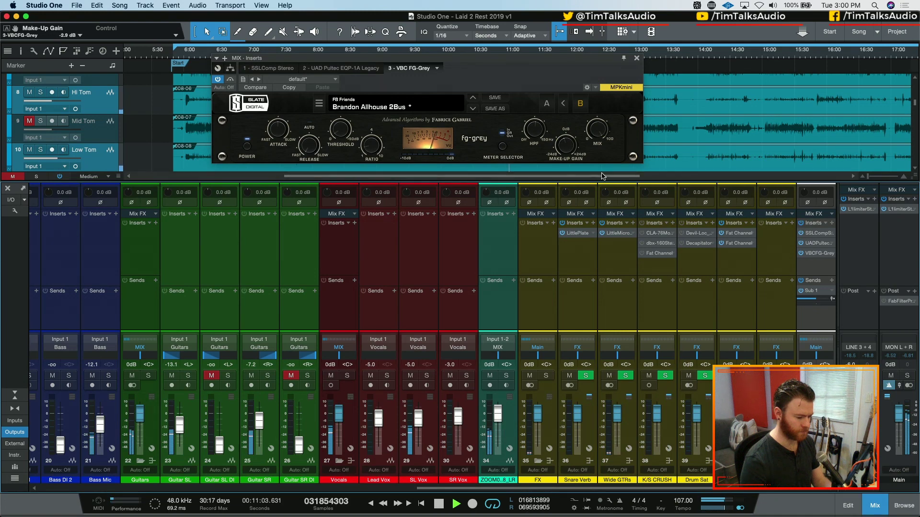
pyautogui.click(801, 223)
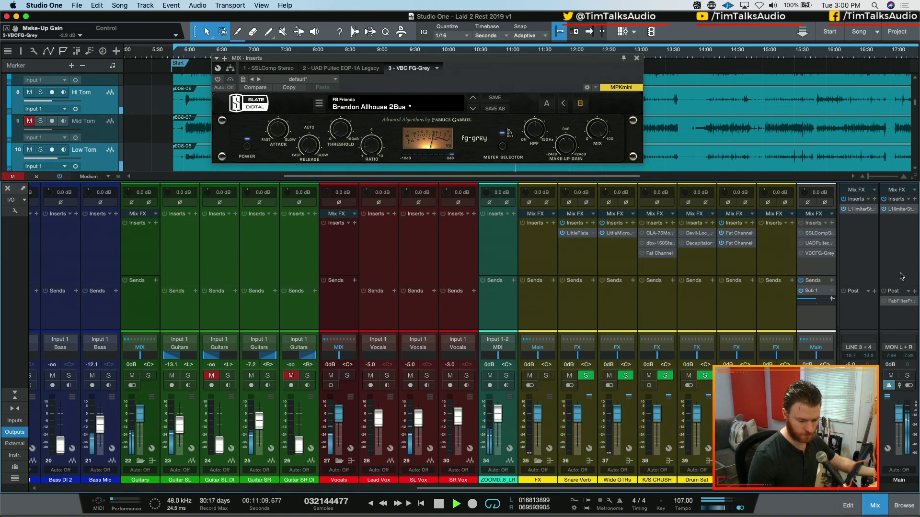
pyautogui.click(801, 224)
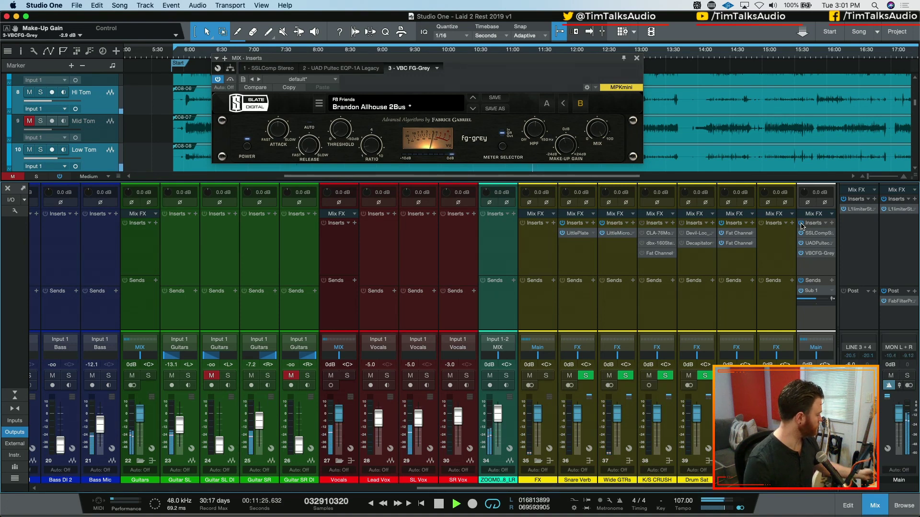
pyautogui.click(802, 223)
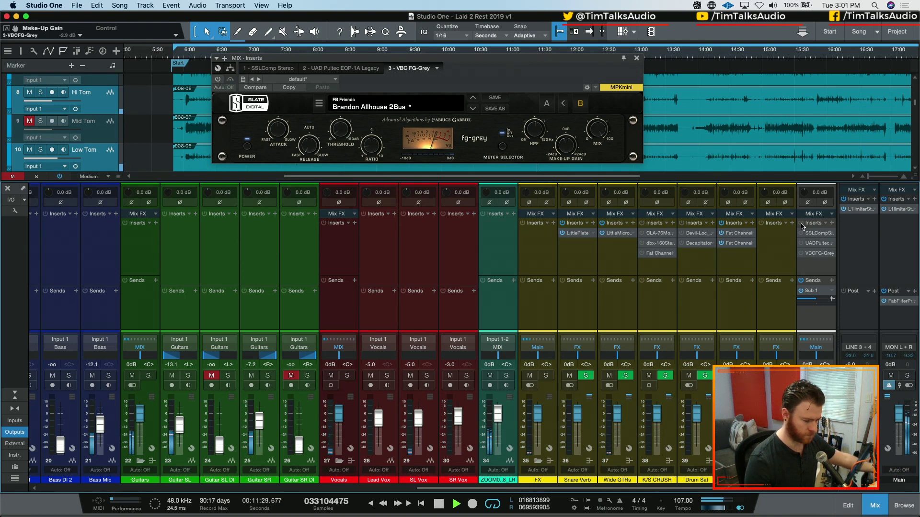
pyautogui.click(802, 223)
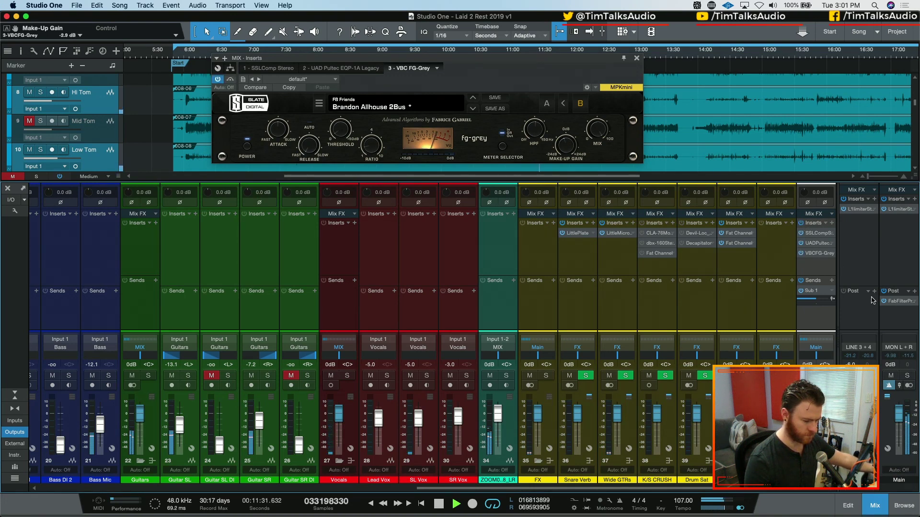
# Step: Set the low-frequency boost of the MIX bus Pultec EQP-1A to 2.95, close its window and stop playback
pyautogui.click(817, 244)
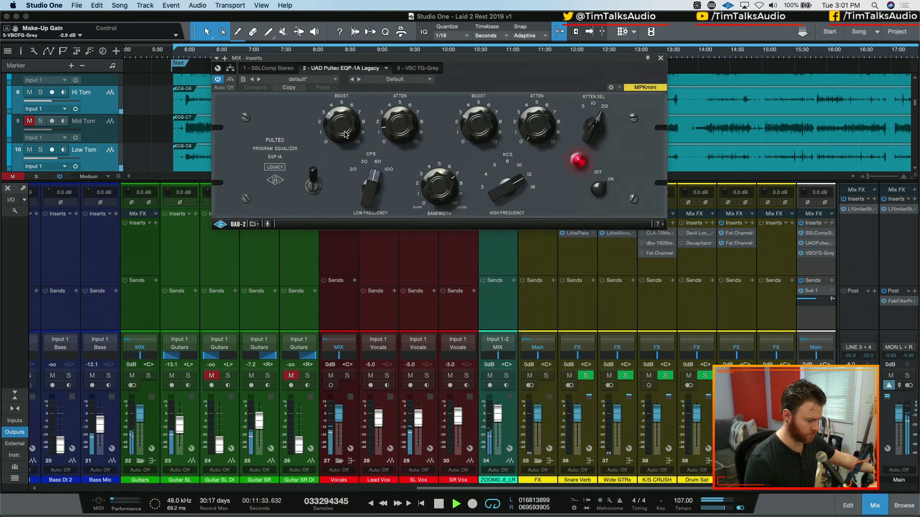
pyautogui.moveTo(344, 134); pyautogui.dragTo(346, 139)
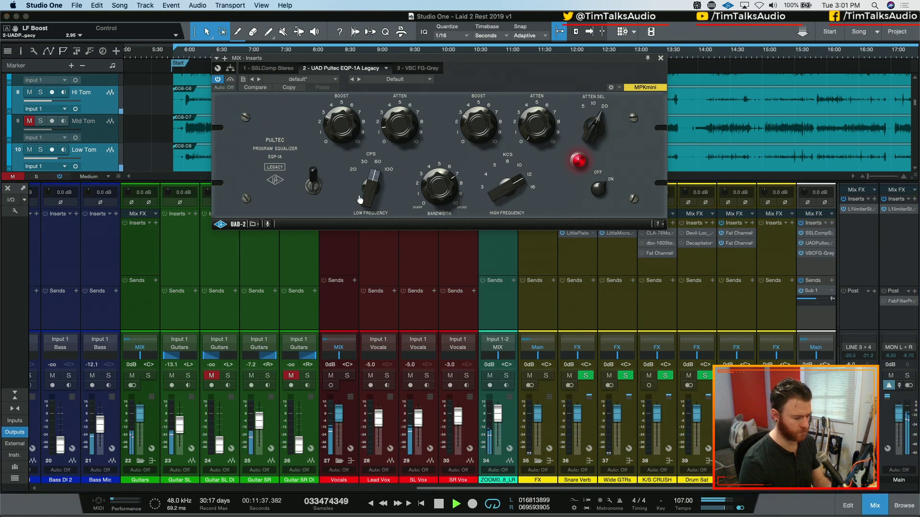
pyautogui.click(660, 58)
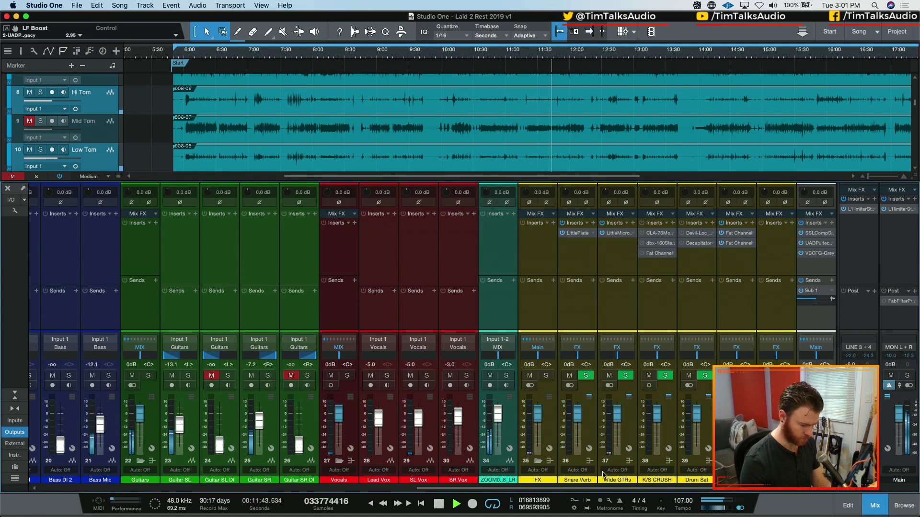
pyautogui.press('space')
# Step: Select the SL Vox channel and place the playback cursor at 18:06, just before its vocal phrase
pyautogui.hscroll(-1, 501, 490)
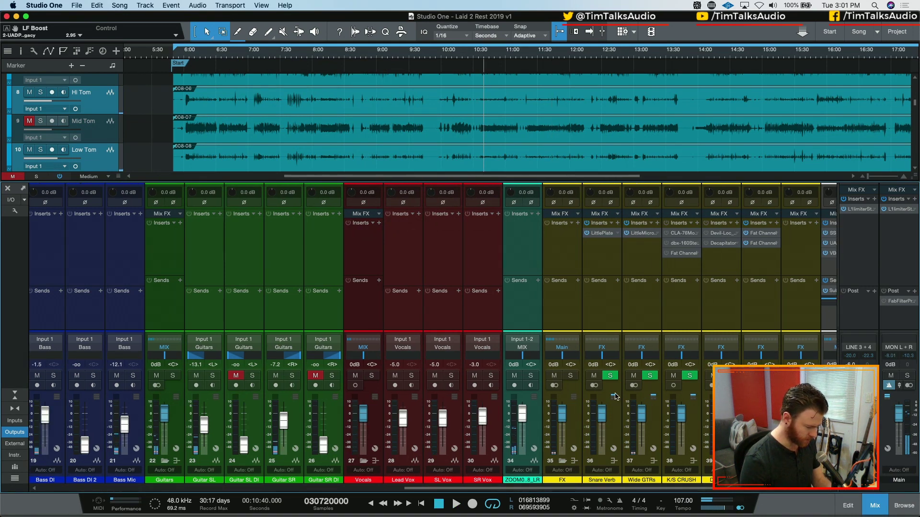
pyautogui.hscroll(-2, 540, 494)
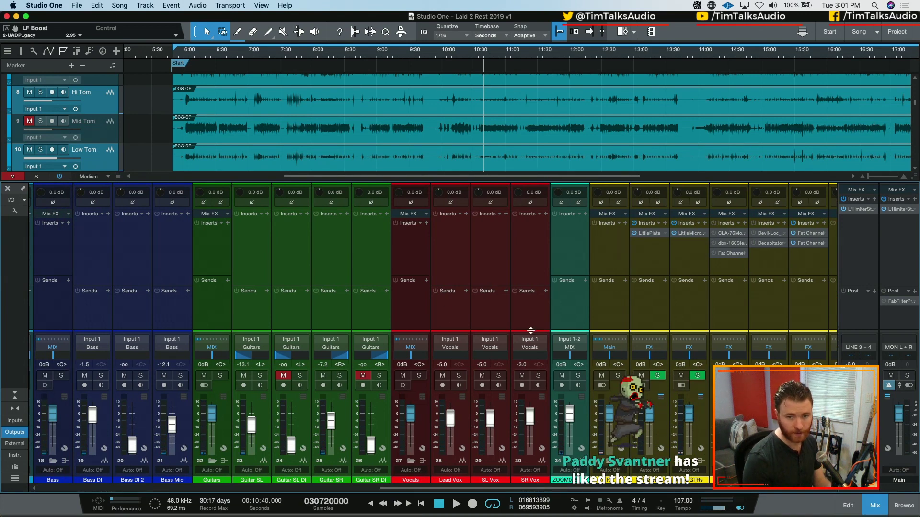
pyautogui.click(498, 248)
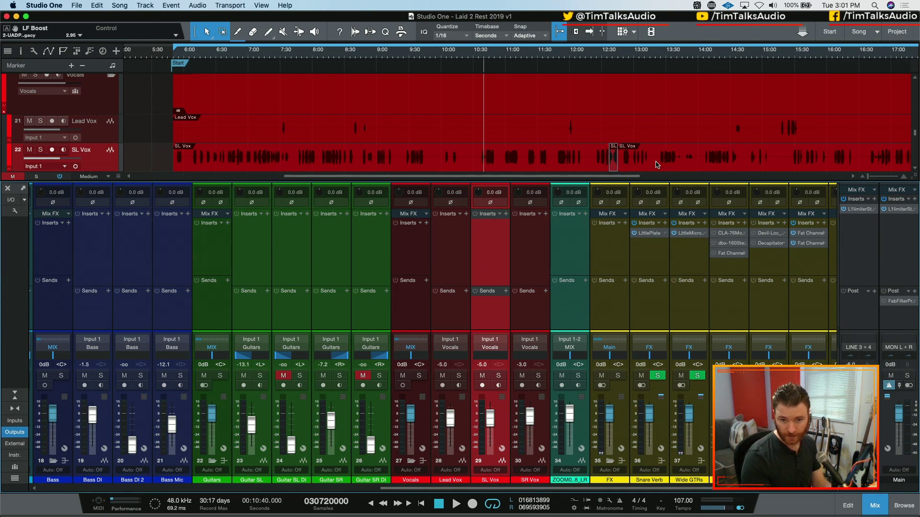
pyautogui.hscroll(8, 650, 139)
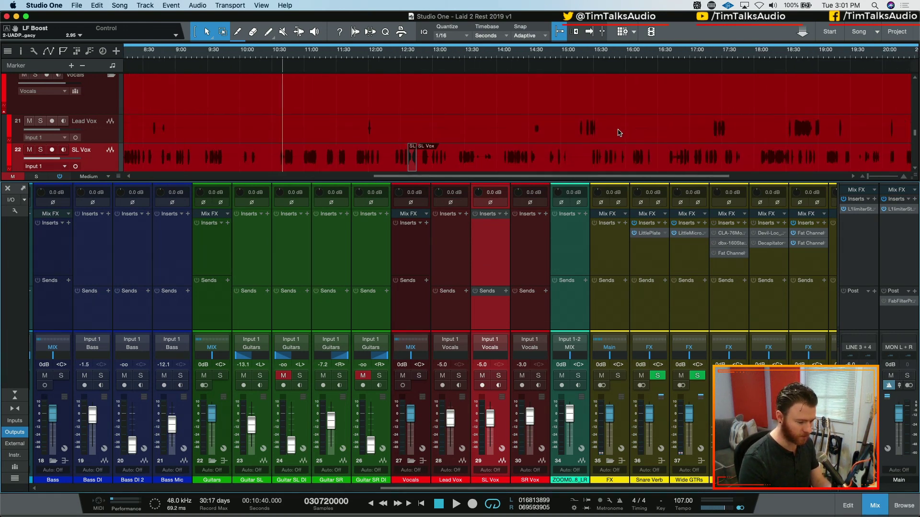
pyautogui.click(719, 54)
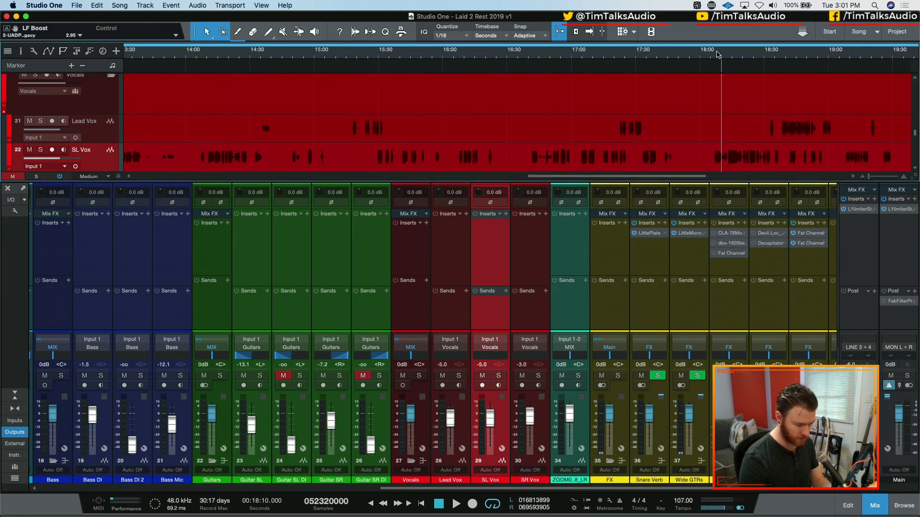
pyautogui.press('e')
pyautogui.press('e')
pyautogui.press('e')
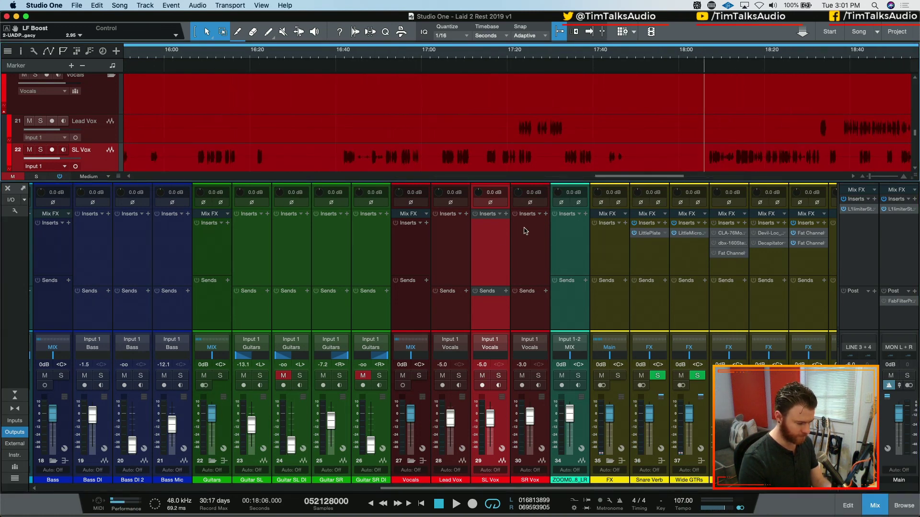
# Step: Insert FabFilter Pro-Q 3 on SL Vox and move its window clear of the vocal phrase in the arrangement
pyautogui.click(506, 213)
pyautogui.write('fab')
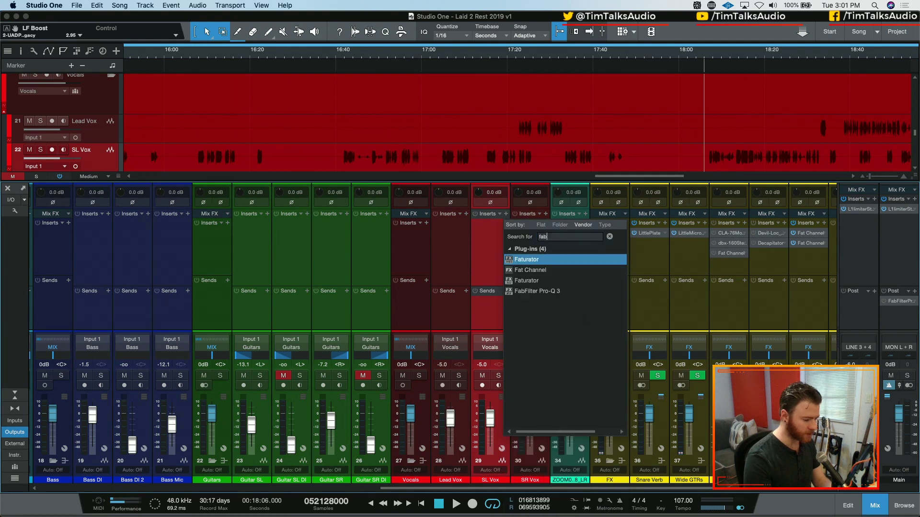
pyautogui.press('Return')
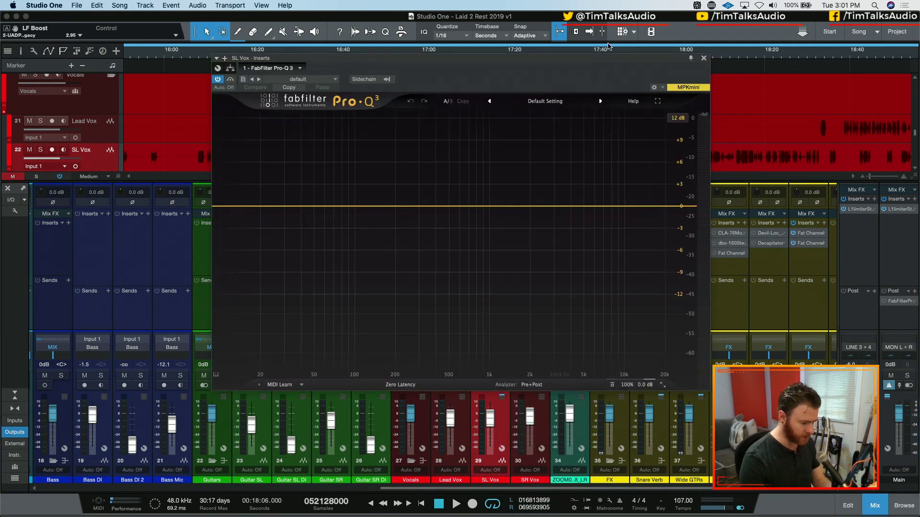
pyautogui.moveTo(566, 64); pyautogui.dragTo(535, 286)
pyautogui.click(446, 260)
pyautogui.click(531, 248)
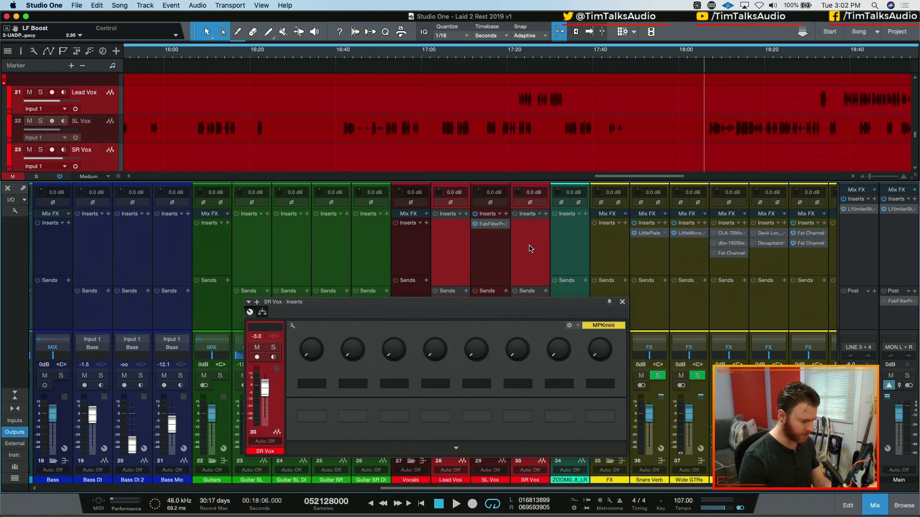
pyautogui.click(488, 252)
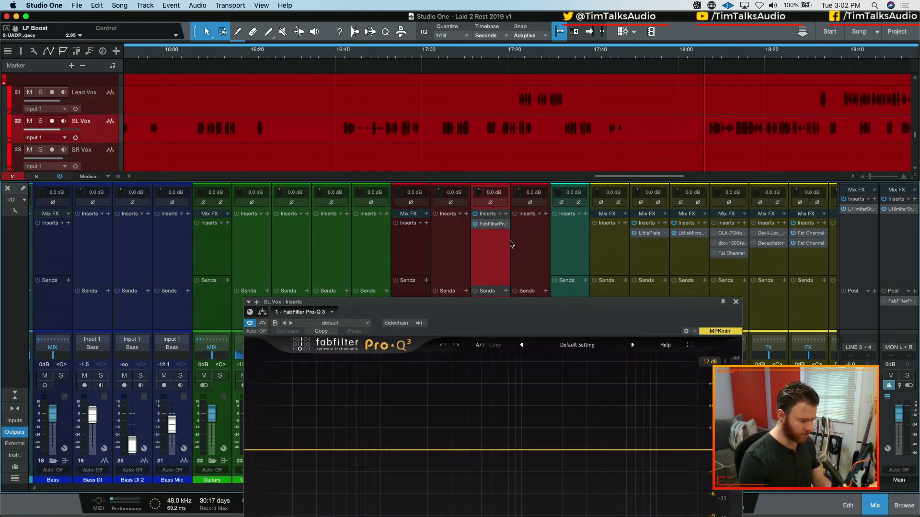
pyautogui.moveTo(618, 302); pyautogui.dragTo(577, 282)
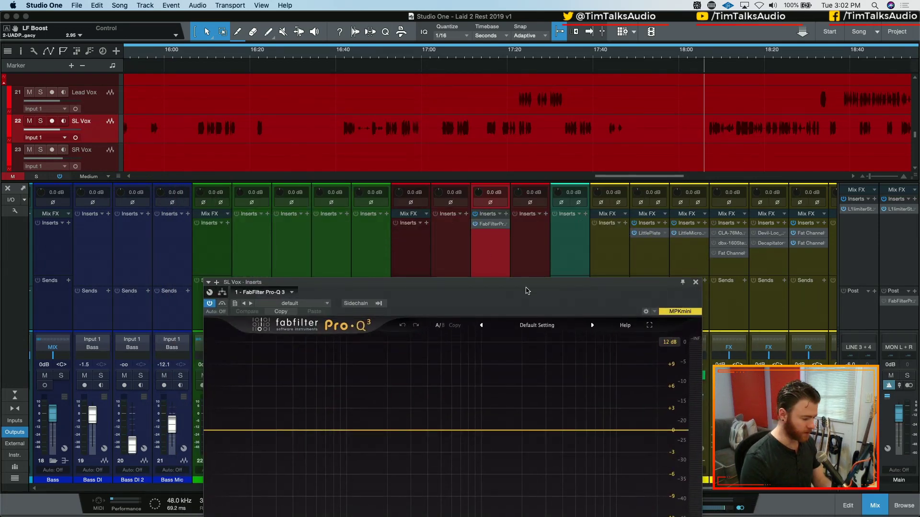
pyautogui.moveTo(514, 289); pyautogui.dragTo(445, 61)
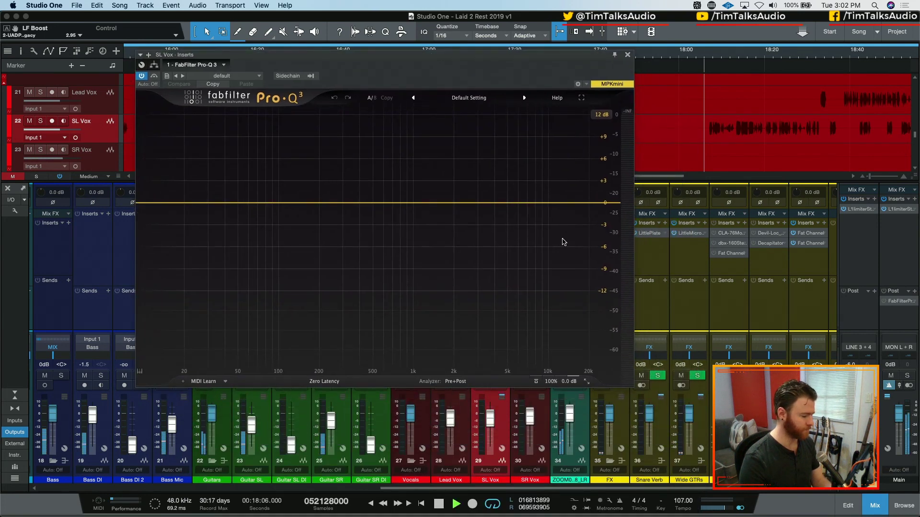
# Step: Add a 12 dB/oct low cut at about 131 Hz to the SL Vox equalizer during playback
pyautogui.click(149, 202)
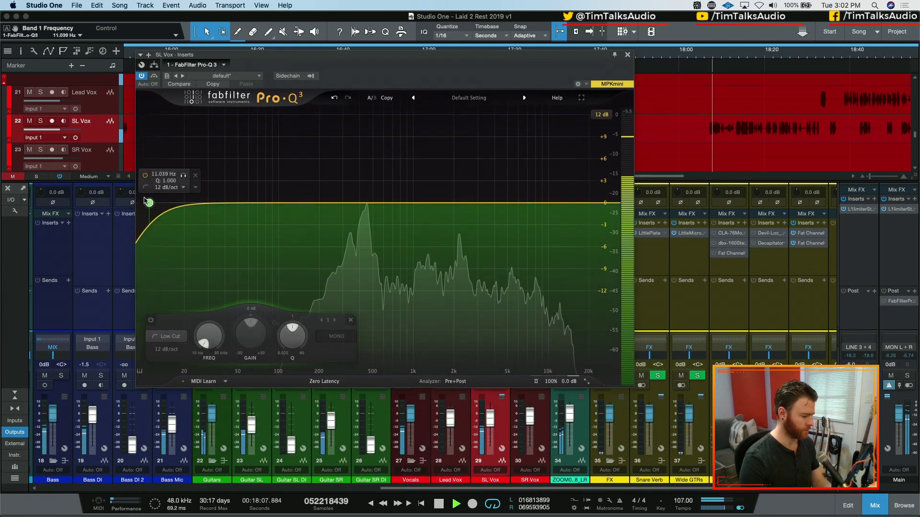
pyautogui.moveTo(149, 202); pyautogui.dragTo(295, 206)
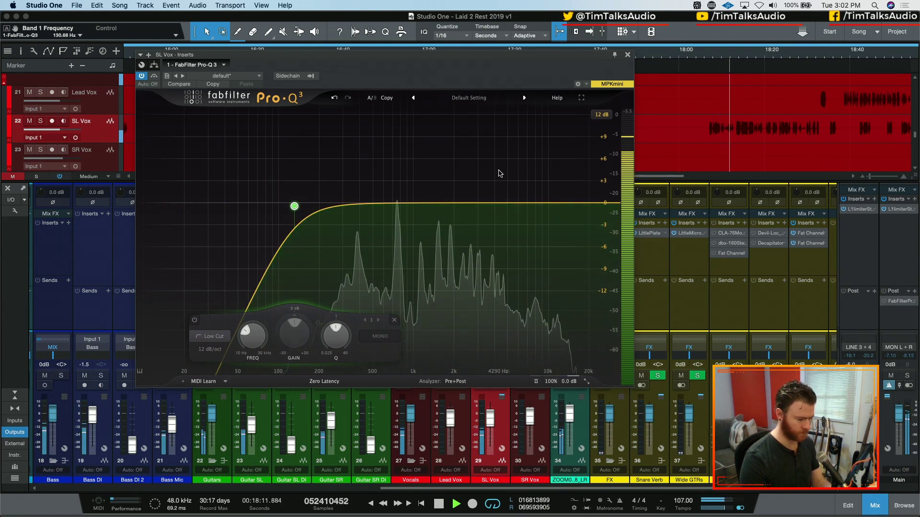
pyautogui.press('space')
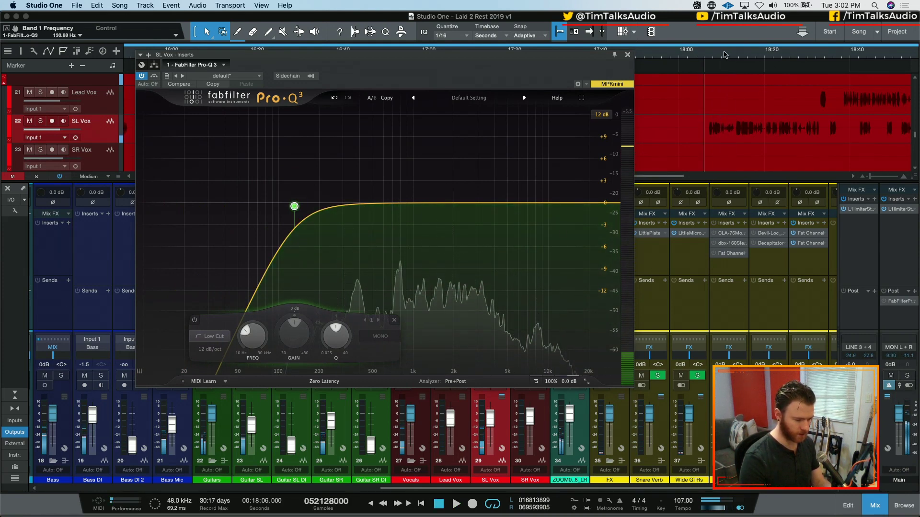
# Step: Audition the SL Vox phrase and split its quiet passage from about 18:10.5 to 18:13 into its own event
pyautogui.moveTo(724, 55); pyautogui.dragTo(685, 120)
pyautogui.press('space')
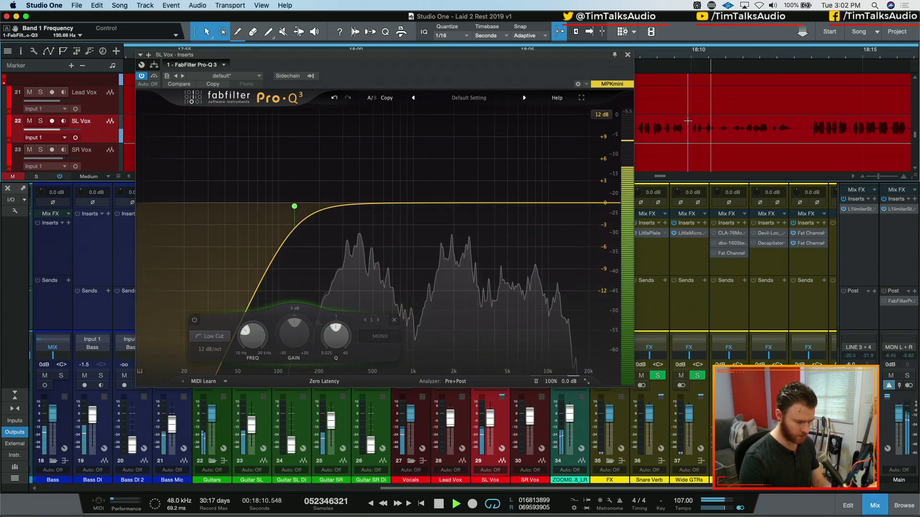
pyautogui.press('space')
pyautogui.moveTo(715, 120); pyautogui.dragTo(797, 121)
pyautogui.hotkey('alt', 'x')
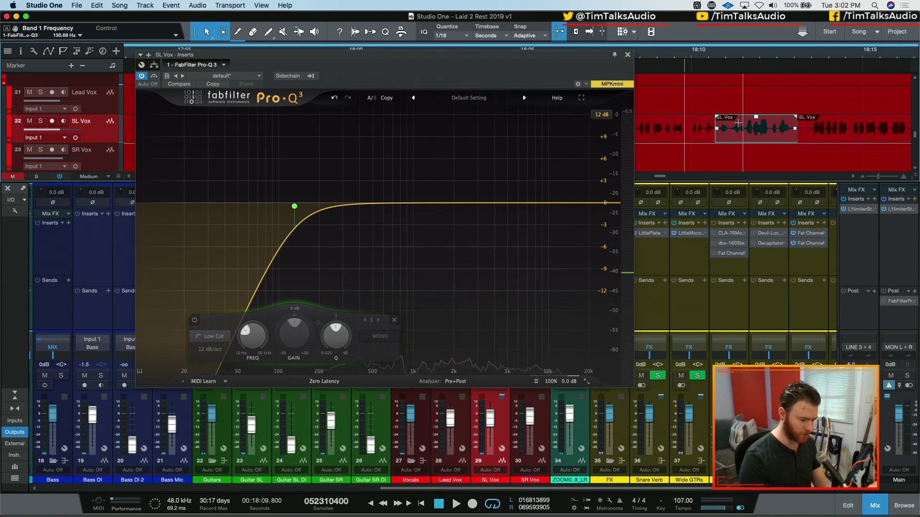
# Step: Replay SL Vox from 18:06.900 and add a bell band boosting about 8.3 dB at 823 Hz
pyautogui.hscroll(-2, 708, 105)
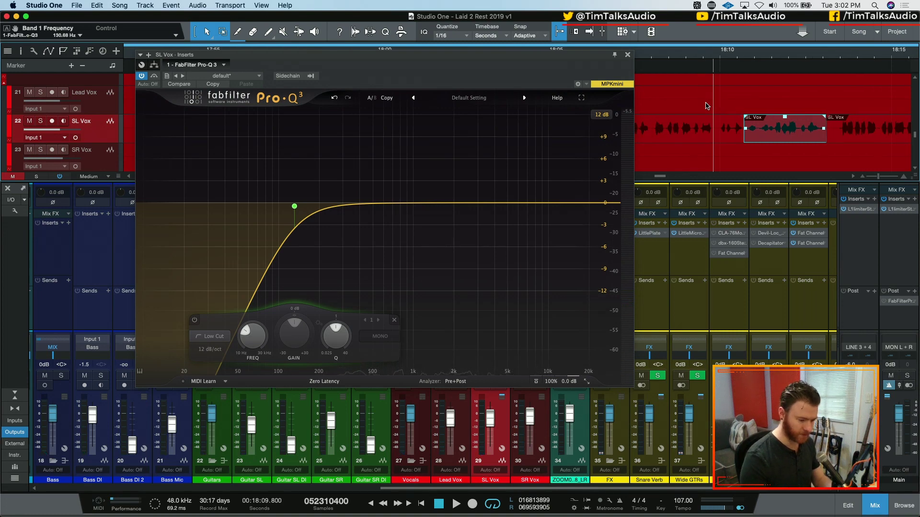
pyautogui.hscroll(-2, 709, 106)
pyautogui.click(643, 56)
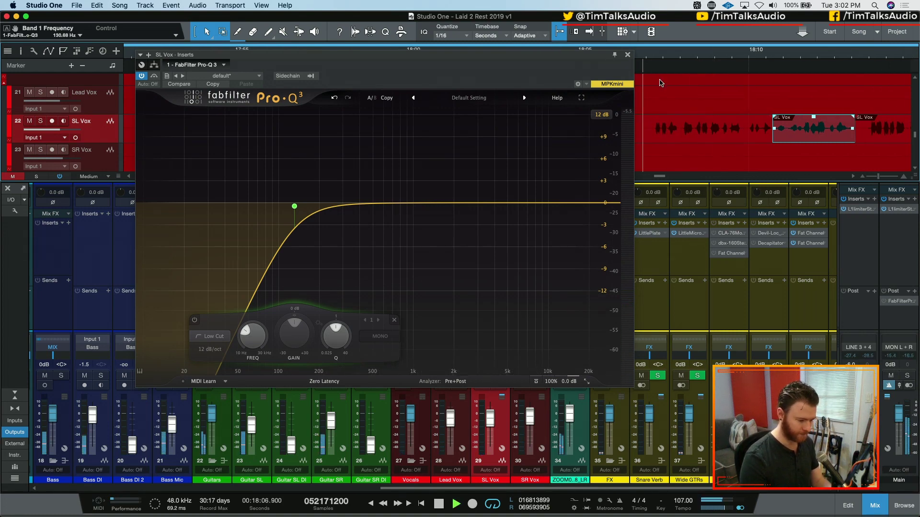
pyautogui.press('space')
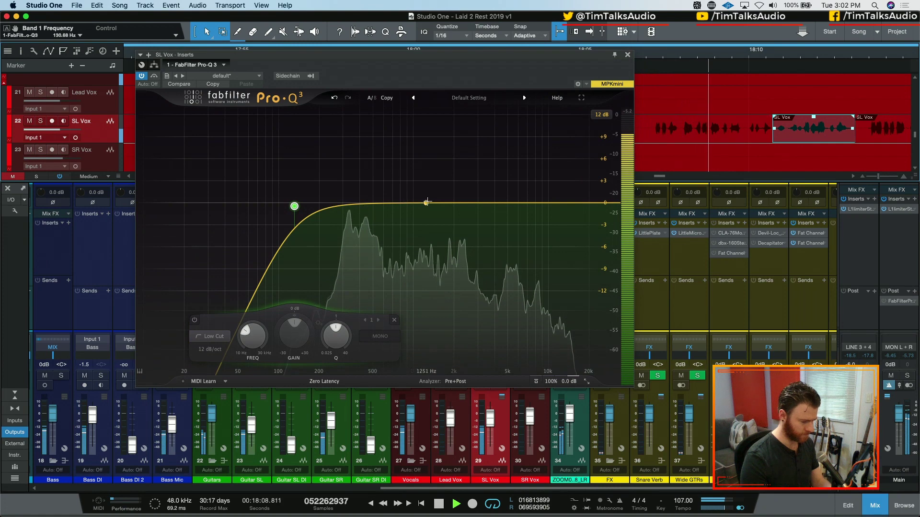
pyautogui.moveTo(461, 203); pyautogui.dragTo(402, 141)
pyautogui.press('space')
# Step: Set the SL Vox bell band to about +6.15 dB at 796 Hz while playing the phrase
pyautogui.scroll(-3, 661, 138)
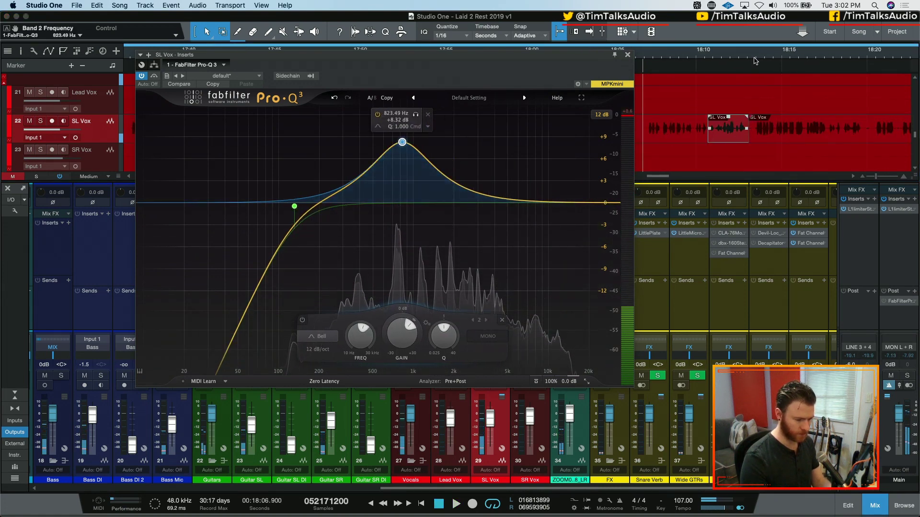
pyautogui.press('space')
pyautogui.moveTo(402, 142)
pyautogui.mouseDown()
pyautogui.moveTo(432, 158)
pyautogui.moveTo(437, 179)
pyautogui.moveTo(455, 161)
pyautogui.moveTo(401, 160)
pyautogui.mouseUp()
pyautogui.press('space')
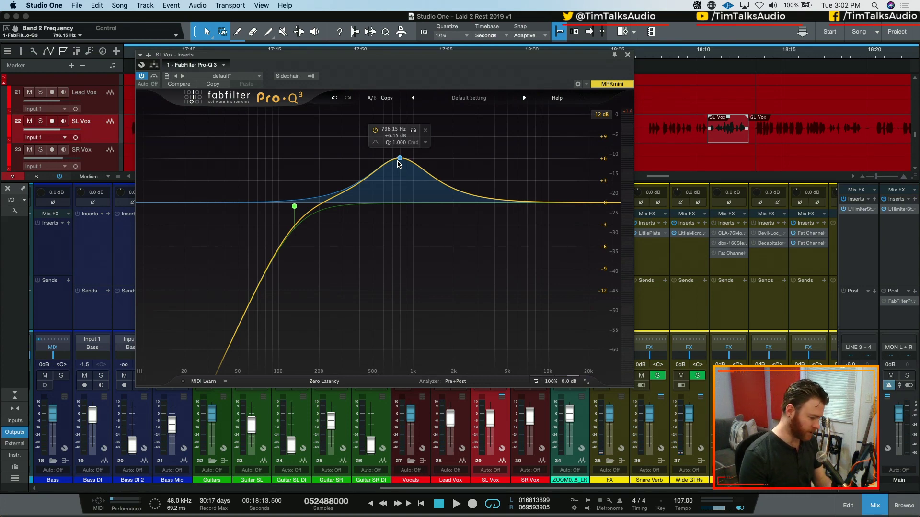
pyautogui.press('space')
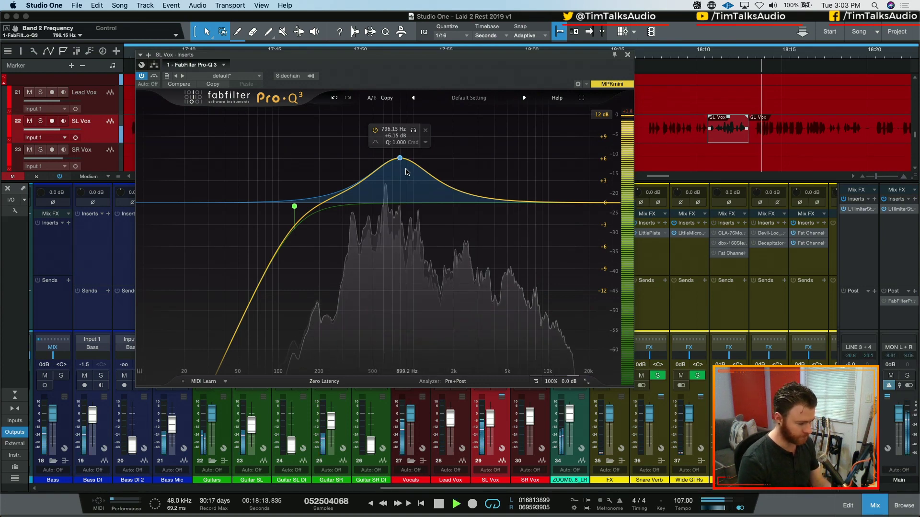
# Step: Change the SL Vox bell band to a cut of about 2.2 dB at 821.5 Hz and solo the track
pyautogui.moveTo(400, 160); pyautogui.dragTo(419, 136)
pyautogui.click(411, 132)
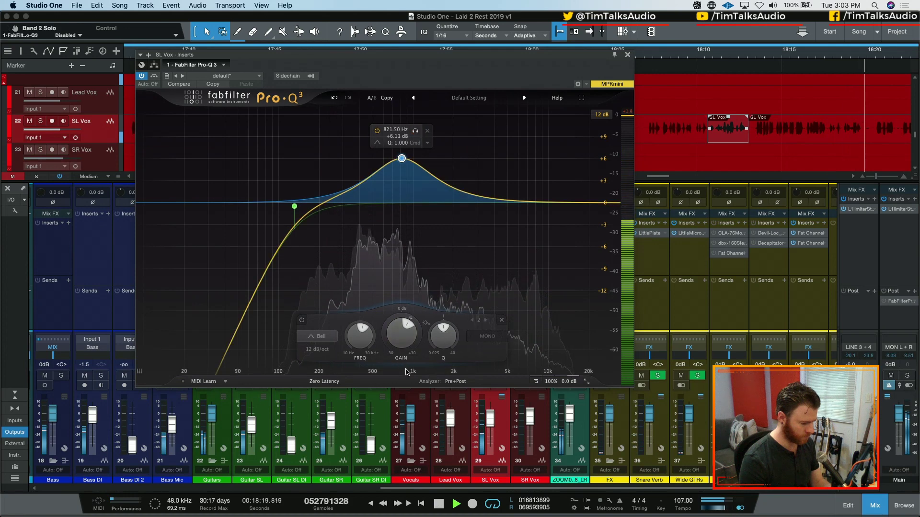
pyautogui.moveTo(401, 334); pyautogui.dragTo(401, 381)
pyautogui.press('s')
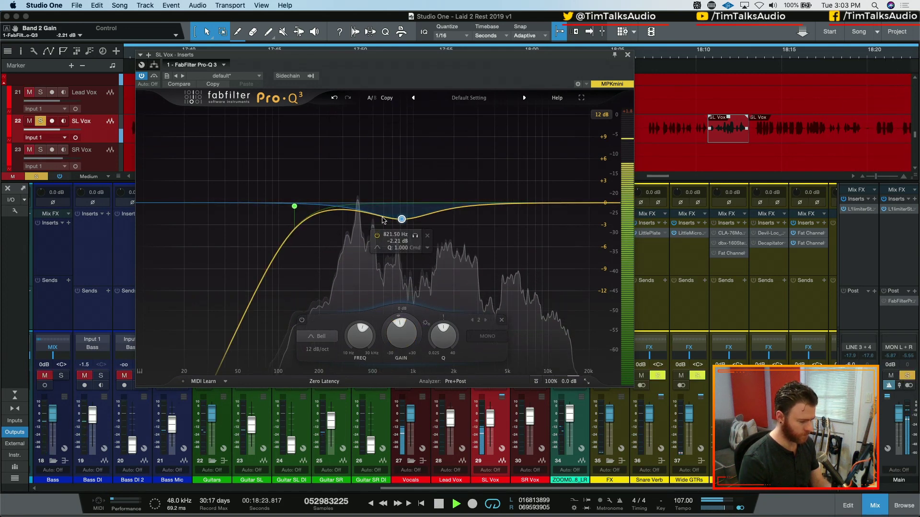
# Step: Compare SL Vox with its equalizer bypassed and active, then set the bell to about -2.77 dB at 757 Hz and unsolo the track
pyautogui.click(141, 76)
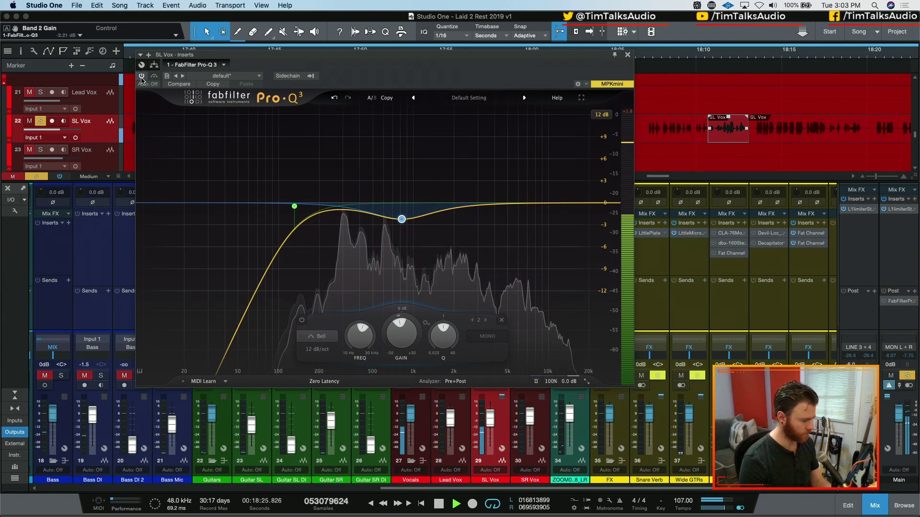
pyautogui.click(141, 76)
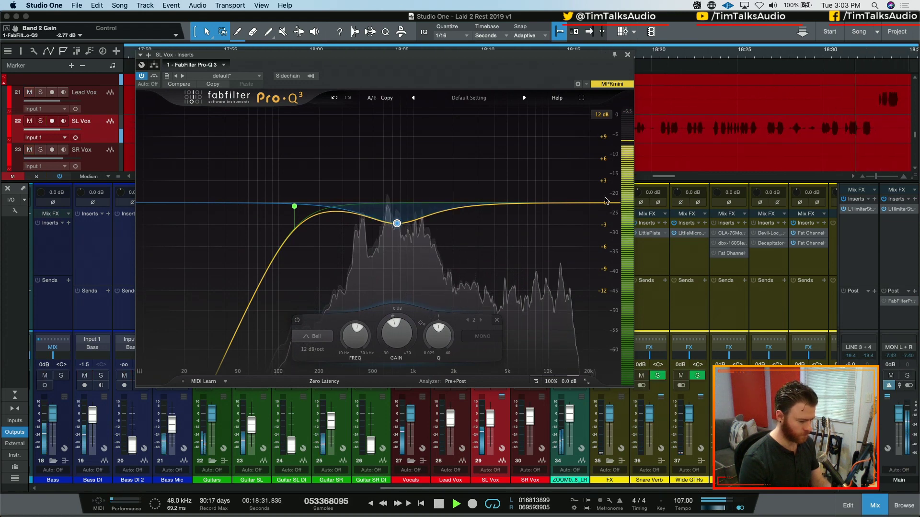
pyautogui.press('s')
pyautogui.click(628, 56)
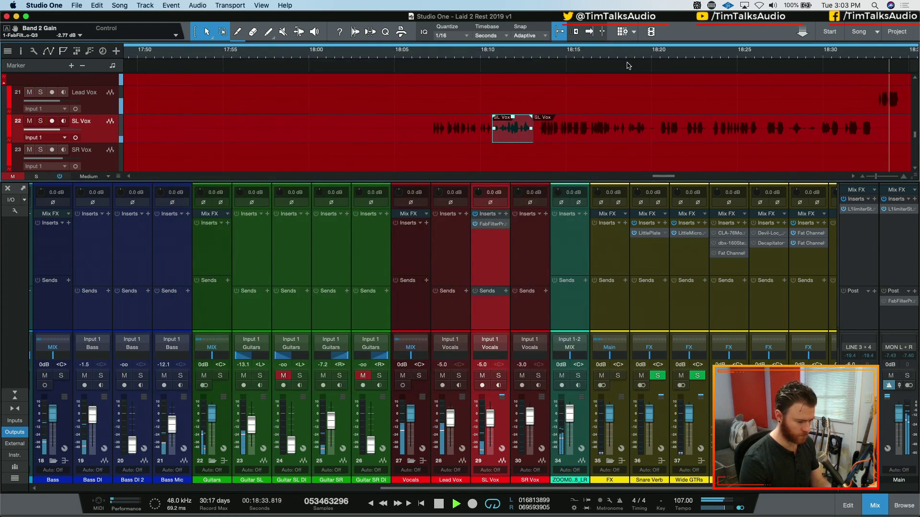
# Step: Reopen the SL Vox FabFilter Pro-Q 3 equalizer and solo the track to audition it from about 18:16
pyautogui.click(489, 228)
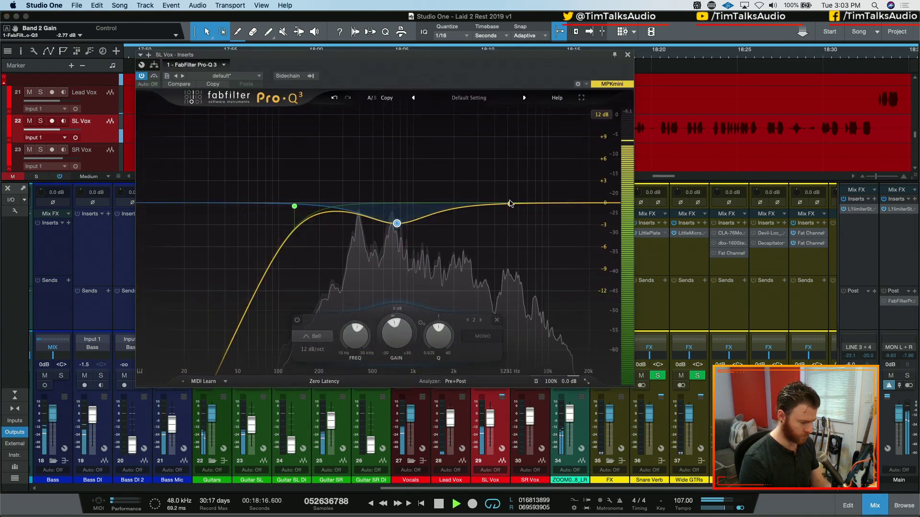
pyautogui.press('s')
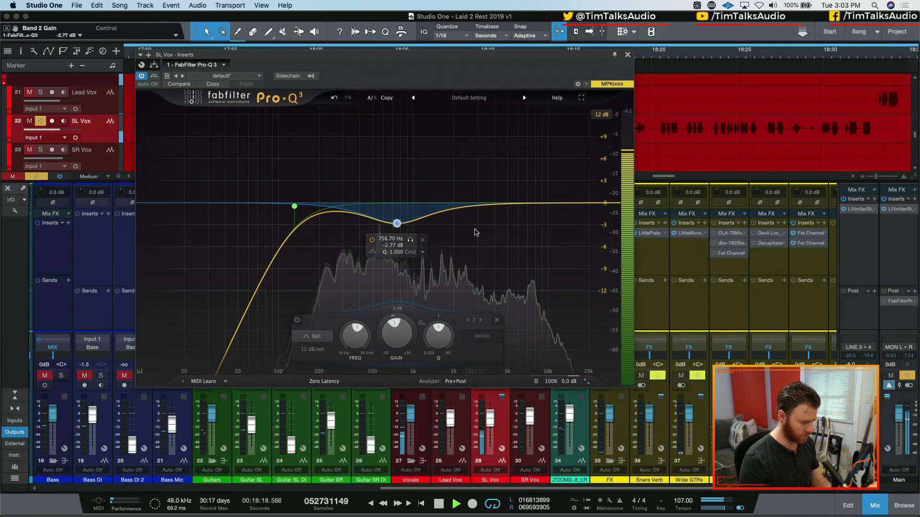
# Step: Add a bell band to the SL Vox EQ and shape it into a cut of about -4.7 dB at 429 Hz with Q 3.5
pyautogui.press('space')
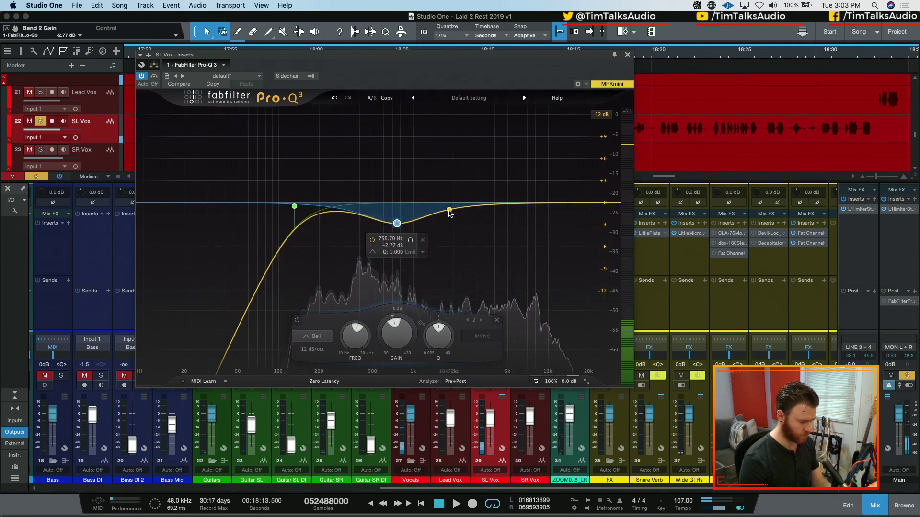
pyautogui.moveTo(449, 213); pyautogui.dragTo(444, 160)
pyautogui.scroll(5, 467, 171)
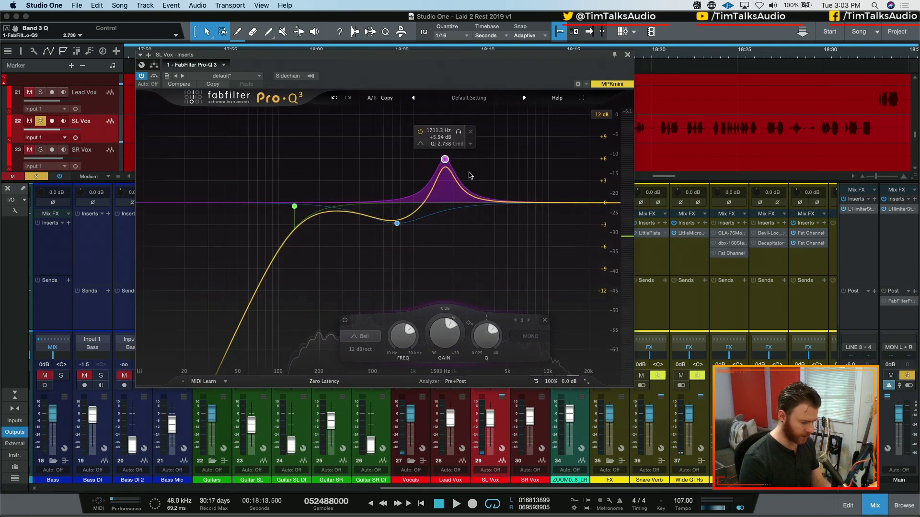
pyautogui.scroll(2, 444, 162)
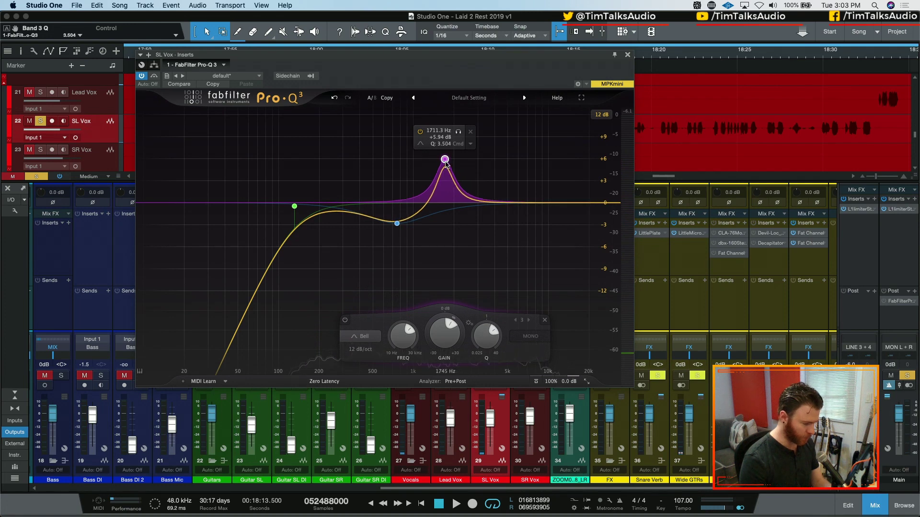
pyautogui.moveTo(445, 160)
pyautogui.mouseDown()
pyautogui.moveTo(469, 152)
pyautogui.moveTo(424, 149)
pyautogui.moveTo(432, 150)
pyautogui.mouseUp()
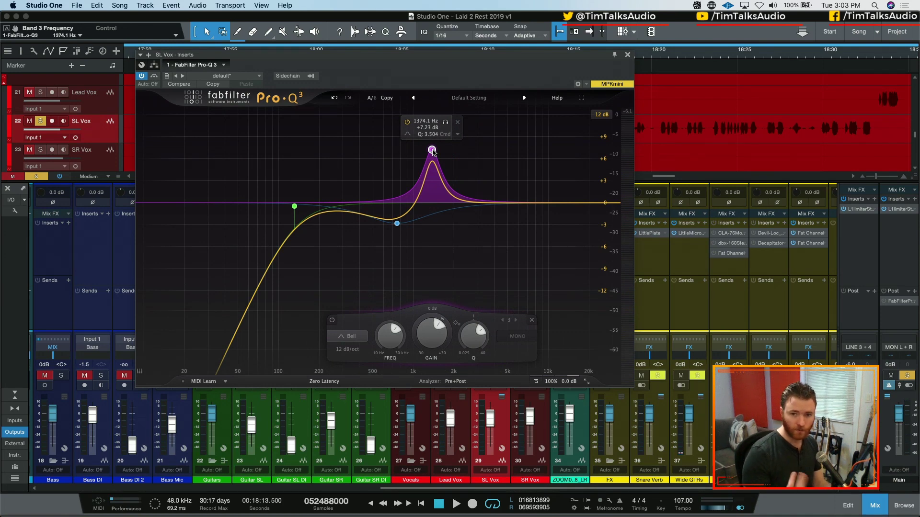
pyautogui.press('space')
pyautogui.moveTo(431, 150); pyautogui.dragTo(373, 139)
pyautogui.moveTo(411, 140); pyautogui.dragTo(364, 238)
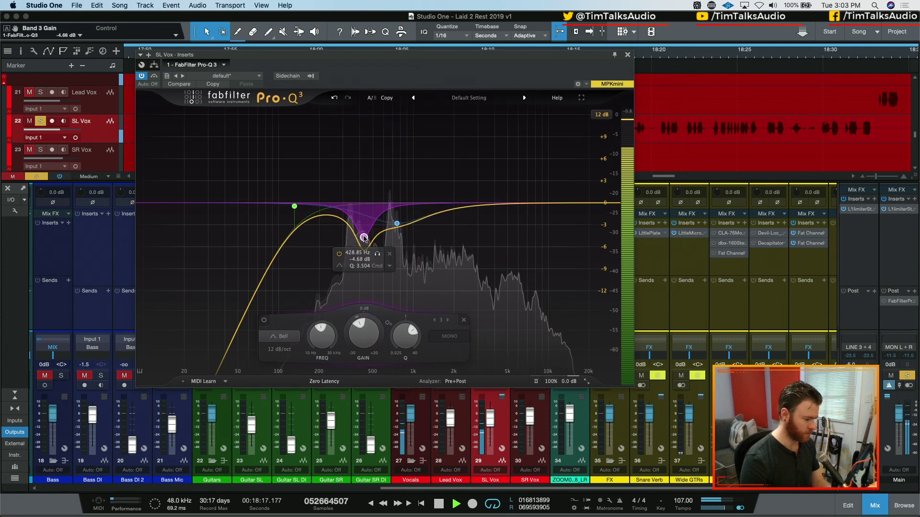
# Step: Unsolo the SL Vox track and play the new EQ curve within the full mix
pyautogui.press('s')
pyautogui.press('s')
pyautogui.press('s')
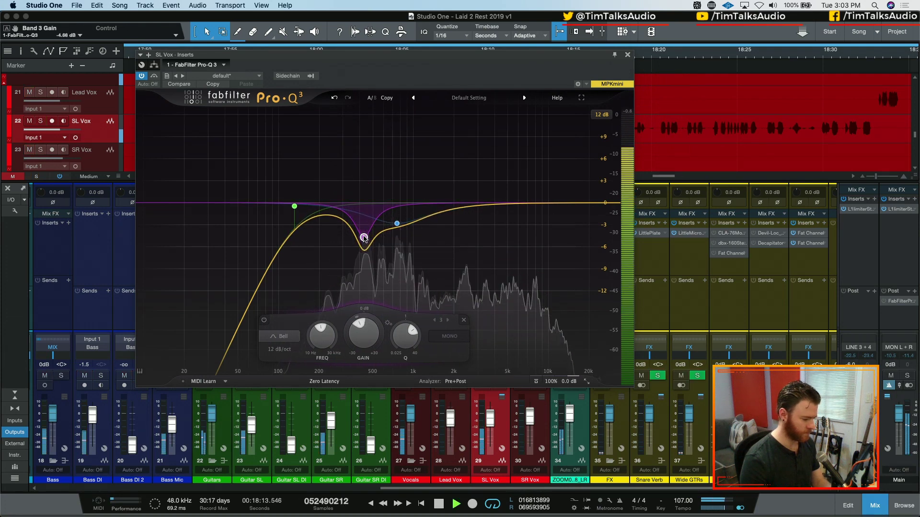
pyautogui.moveTo(364, 237)
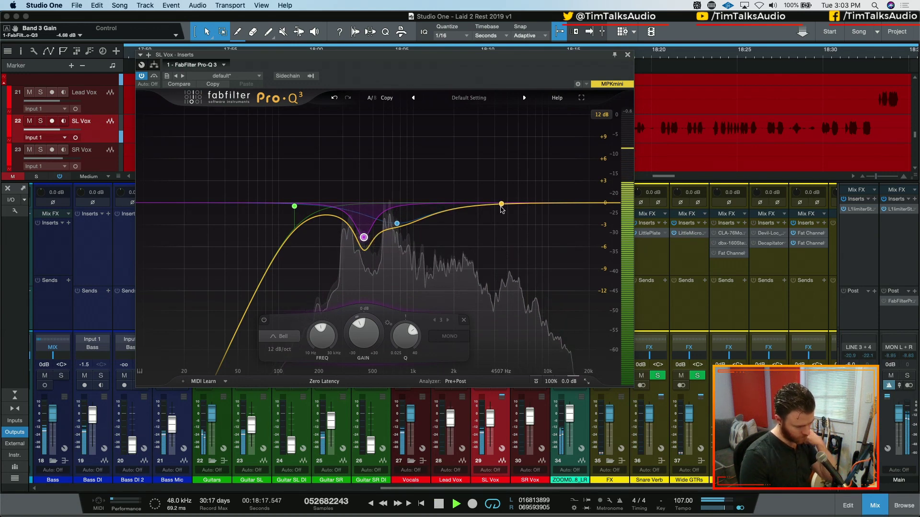
pyautogui.press('space')
# Step: Try a wide high-shelf boost of about 8.7 dB at 2.6 kHz with Q 0.3 on the SL Vox EQ during playback
pyautogui.click(573, 202)
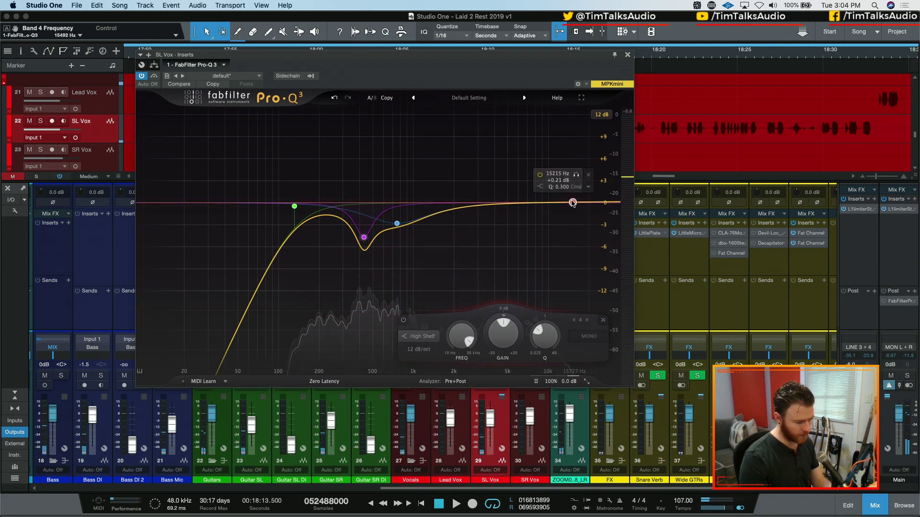
pyautogui.doubleClick(573, 202)
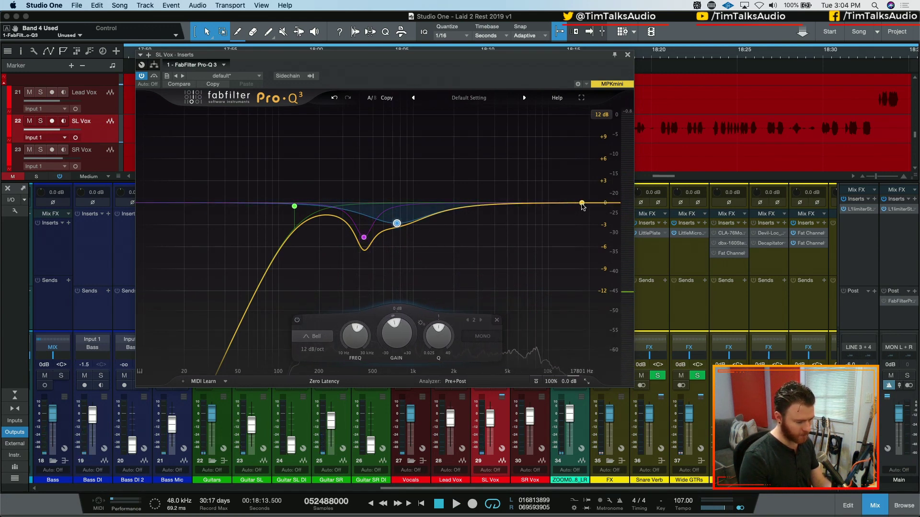
pyautogui.moveTo(582, 206); pyautogui.dragTo(475, 162)
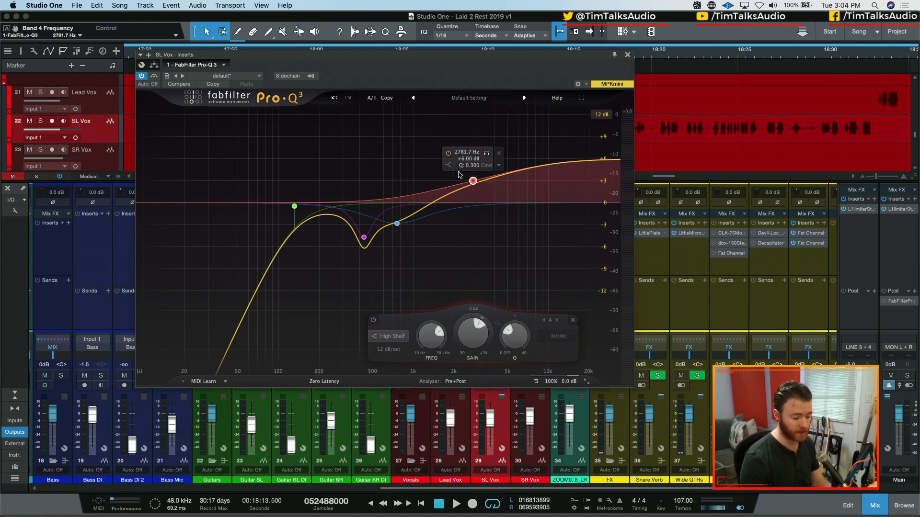
pyautogui.press('space')
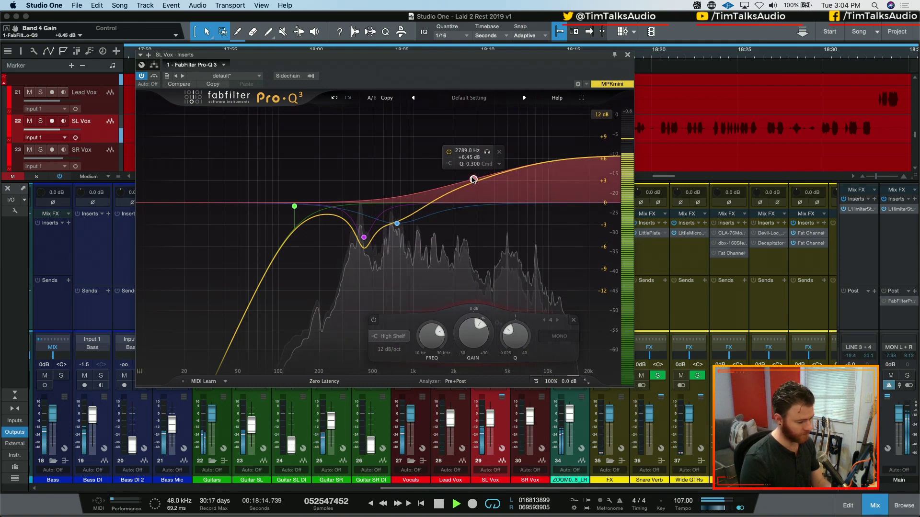
pyautogui.moveTo(473, 181); pyautogui.dragTo(470, 171)
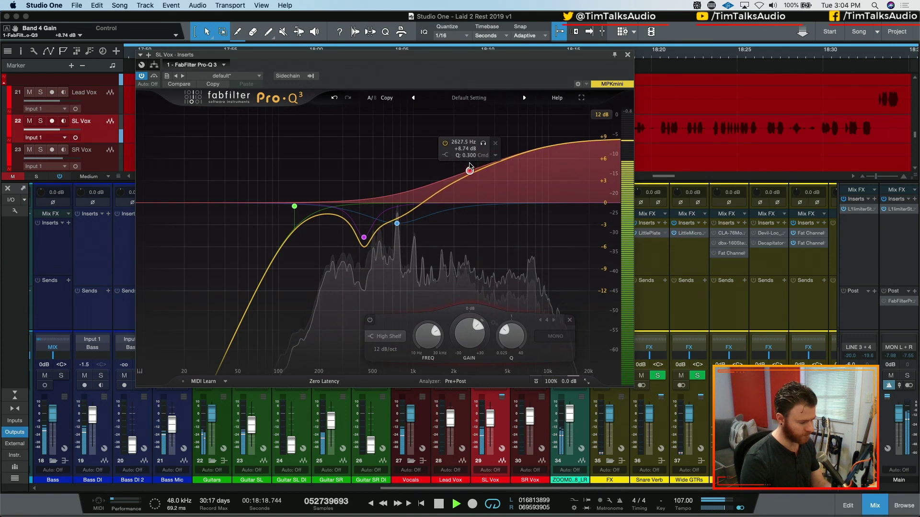
pyautogui.press('space')
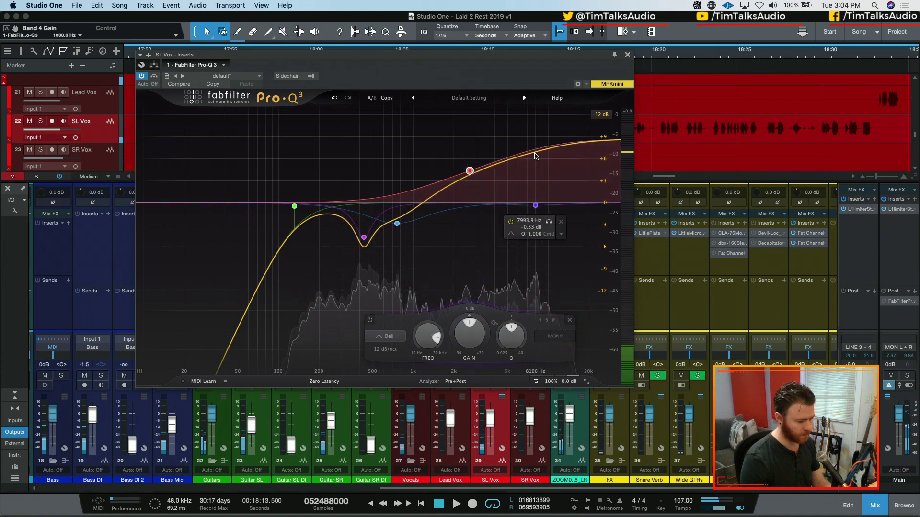
# Step: Try a narrow bell cut of about -2.7 dB near 8.3 kHz with Q 4.8, auditioning the band in solo
pyautogui.moveTo(541, 153); pyautogui.dragTo(533, 183)
pyautogui.moveTo(547, 239); pyautogui.dragTo(553, 241)
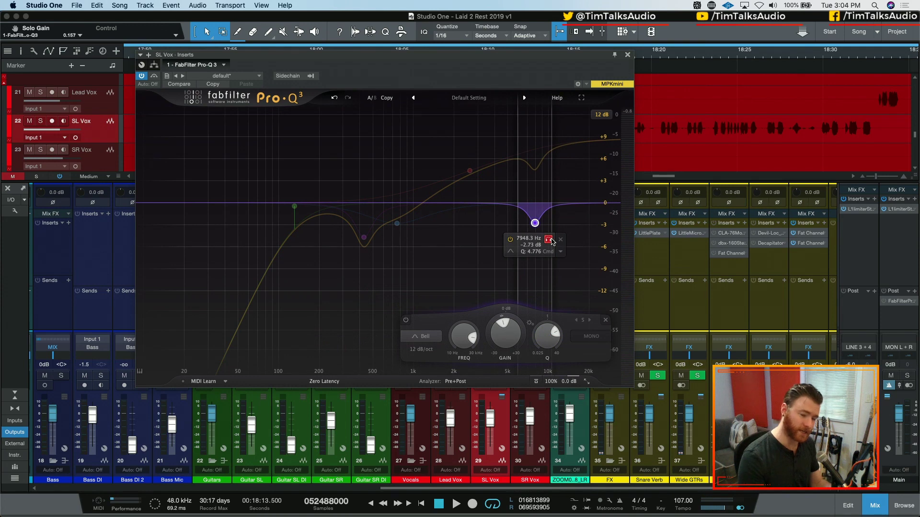
pyautogui.press('space')
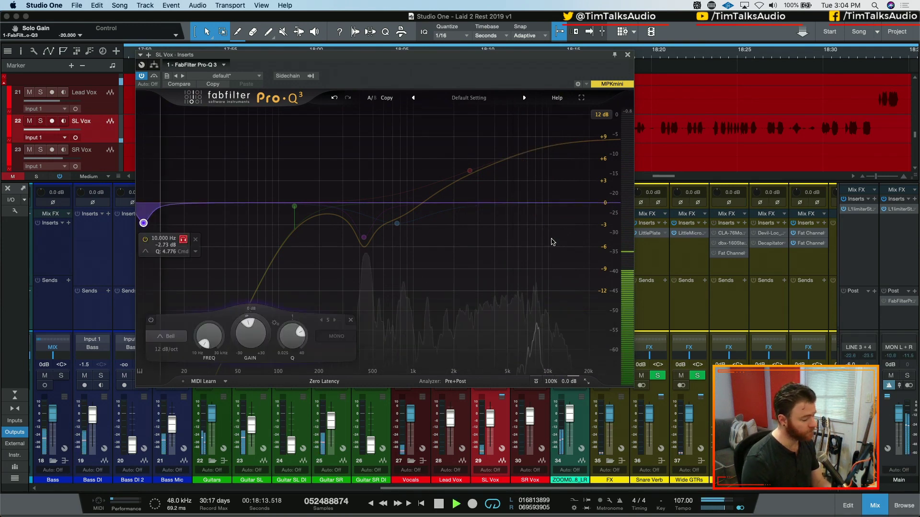
pyautogui.click(551, 242)
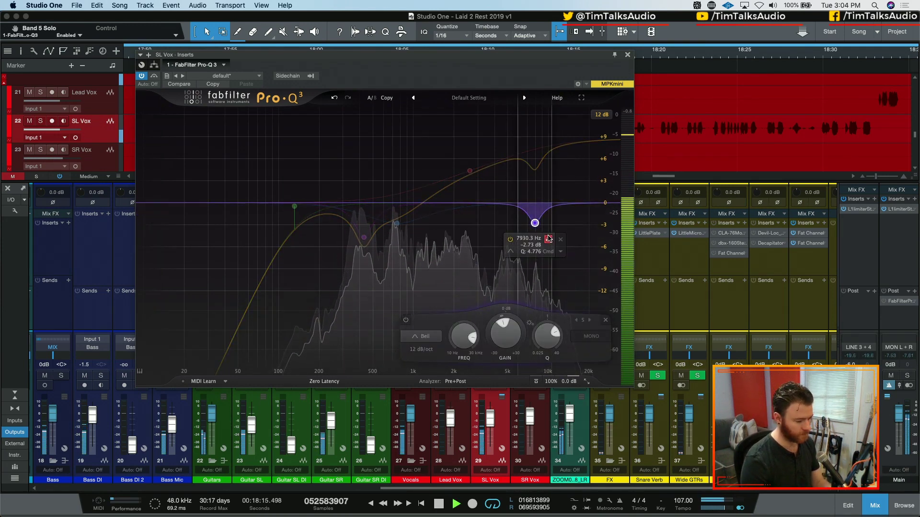
pyautogui.moveTo(548, 239); pyautogui.dragTo(552, 239)
# Step: Audition the SL Vox EQ with the track soloed and again within the full mix
pyautogui.press('s')
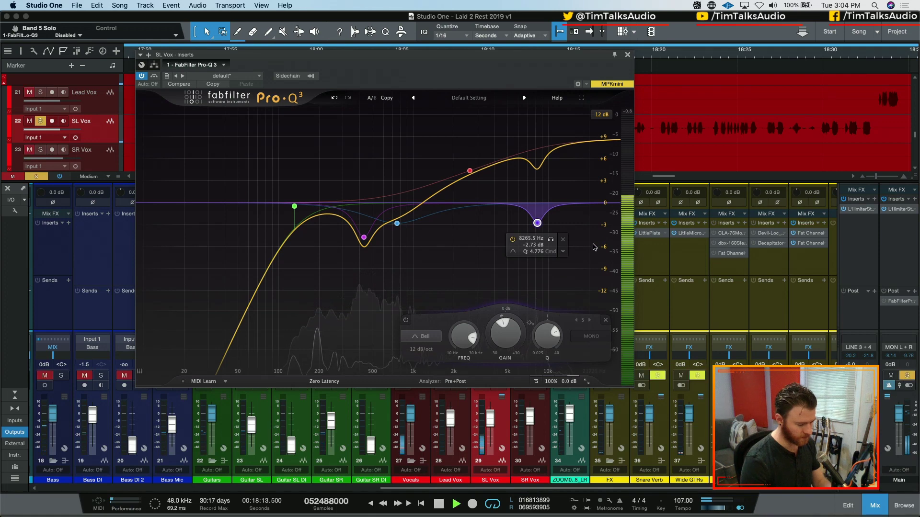
pyautogui.moveTo(551, 239); pyautogui.dragTo(553, 240)
pyautogui.press('space')
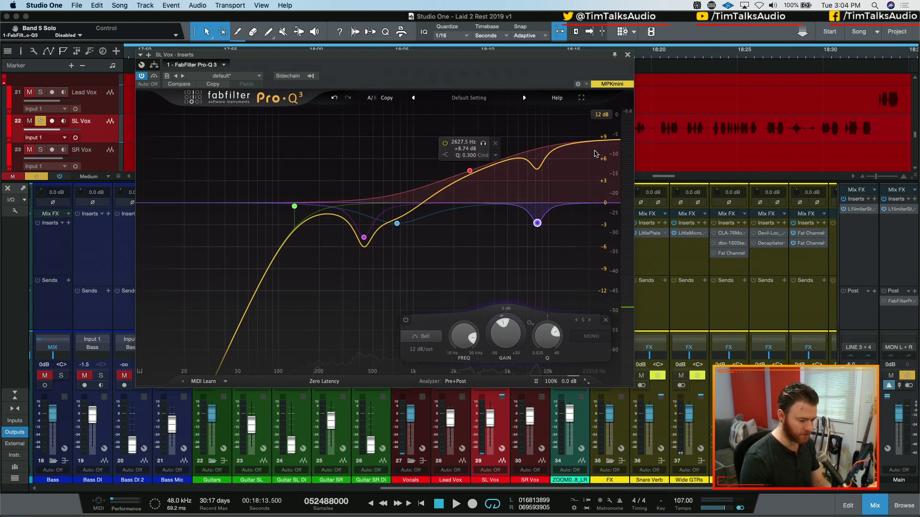
pyautogui.press('s')
pyautogui.press('space')
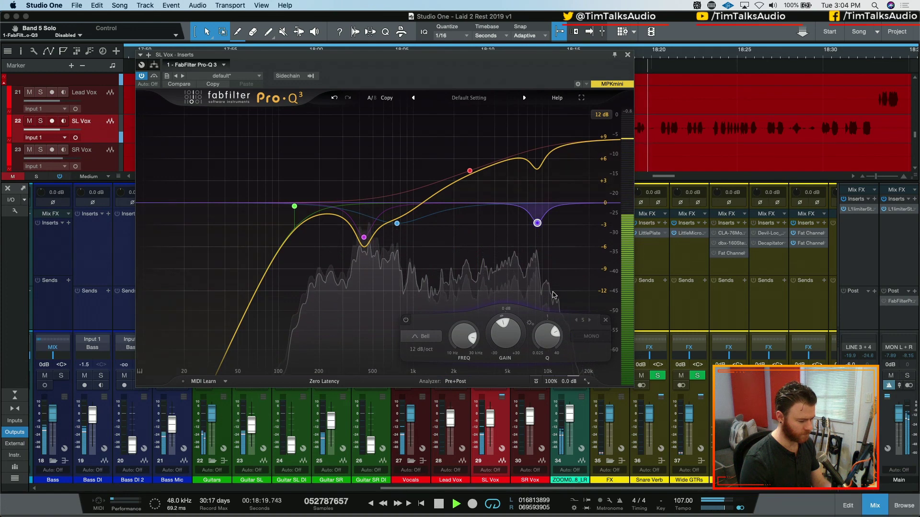
pyautogui.press('space')
# Step: Remove the high-shelf band and the narrow bell band near 8 kHz from the SL Vox EQ
pyautogui.click(496, 143)
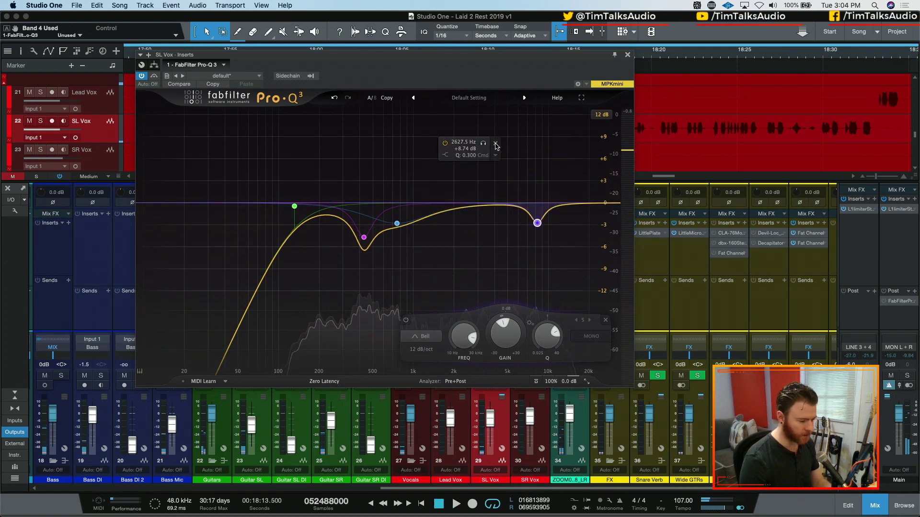
pyautogui.click(563, 239)
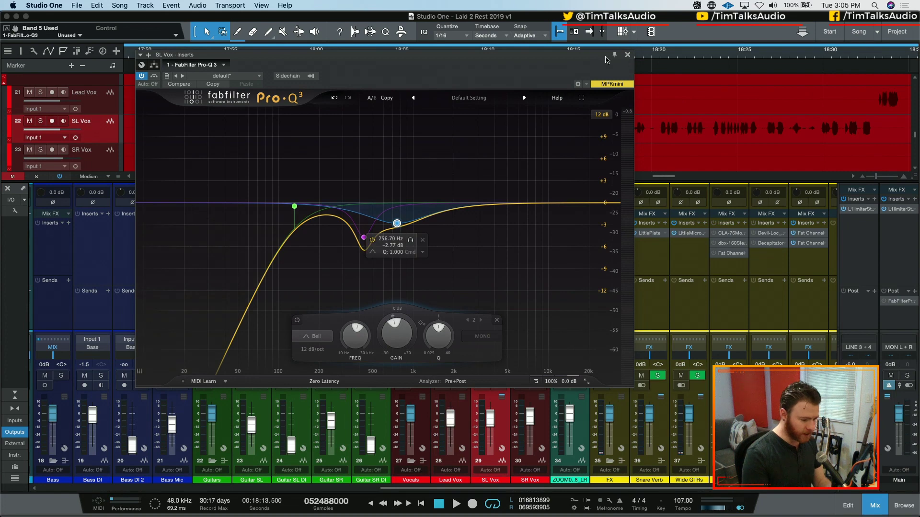
# Step: Copy the Pro-Q 3 insert from SL Vox to the Lead Vox and SR Vox channels, leaving no plug-in window open
pyautogui.click(628, 54)
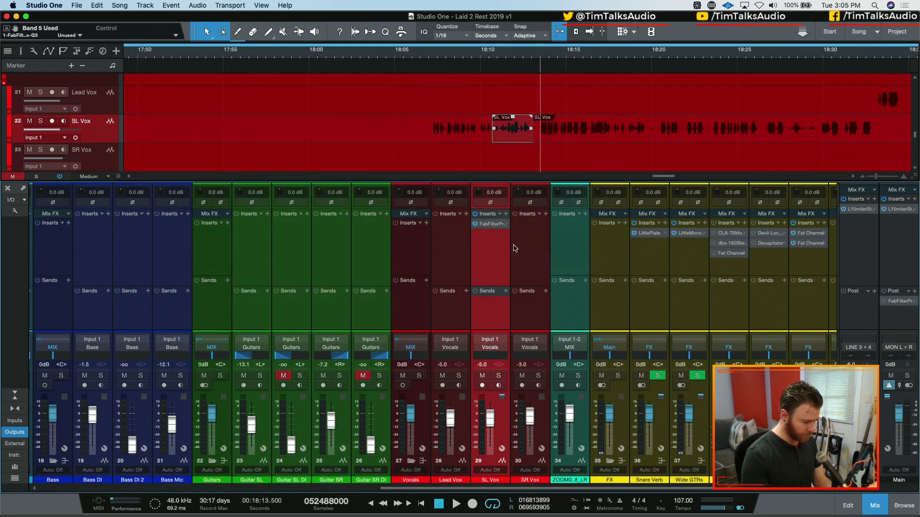
pyautogui.click(448, 249)
pyautogui.keyDown('super'); pyautogui.click(530, 249); pyautogui.keyUp('super')
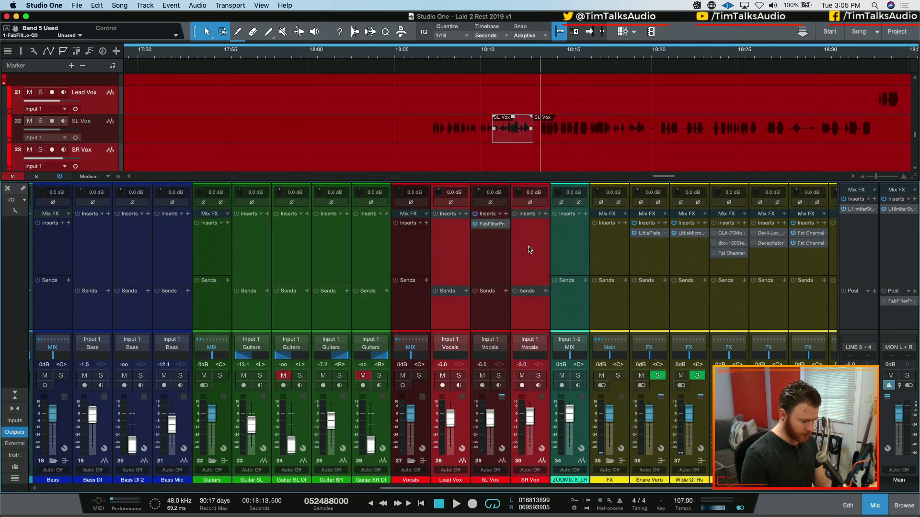
pyautogui.click(495, 228)
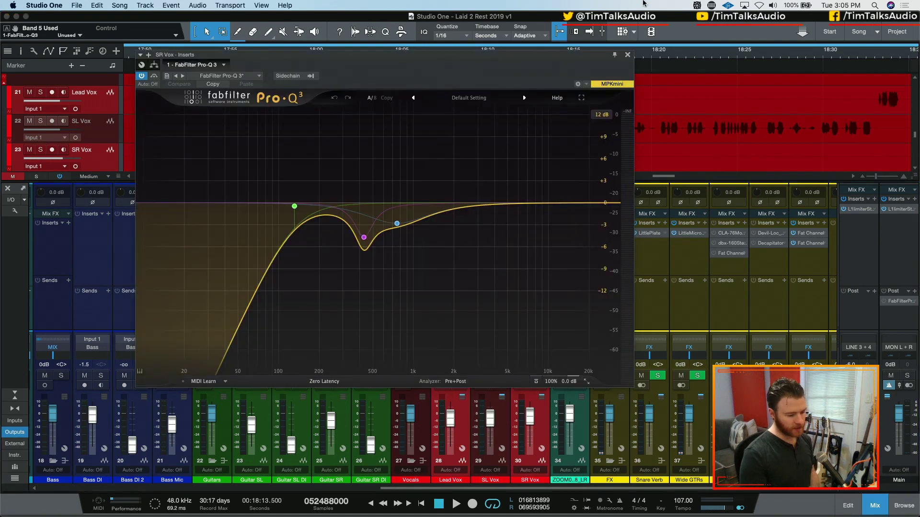
pyautogui.click(628, 55)
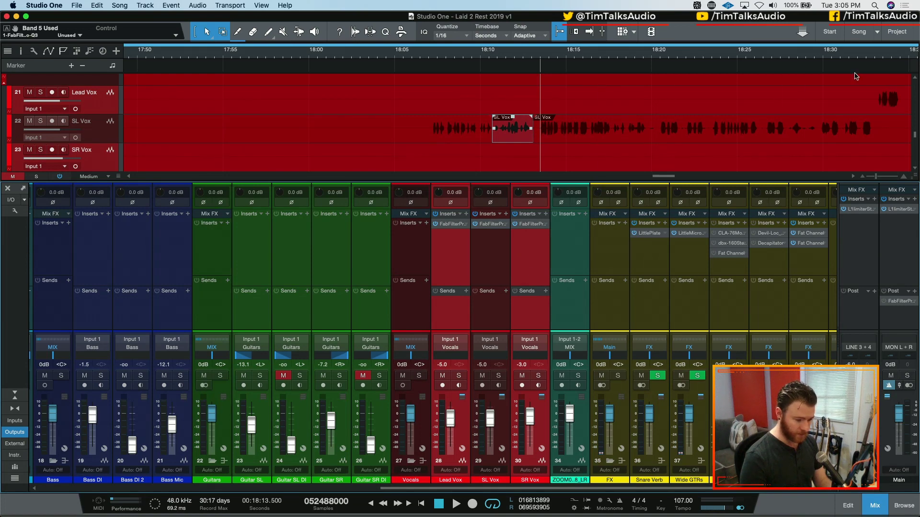
# Step: Play the Lead Vox entry from 18:33 and inspect its Pro-Q 3 curve
pyautogui.click(880, 56)
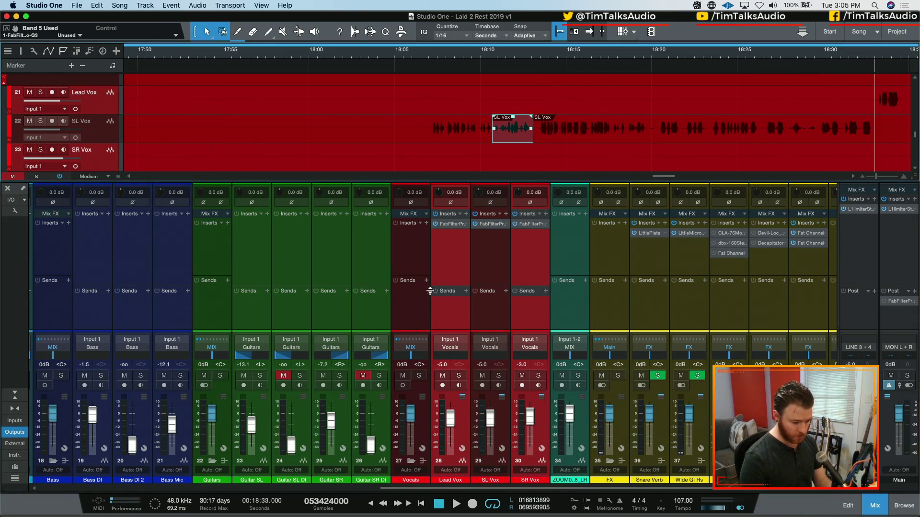
pyautogui.click(449, 262)
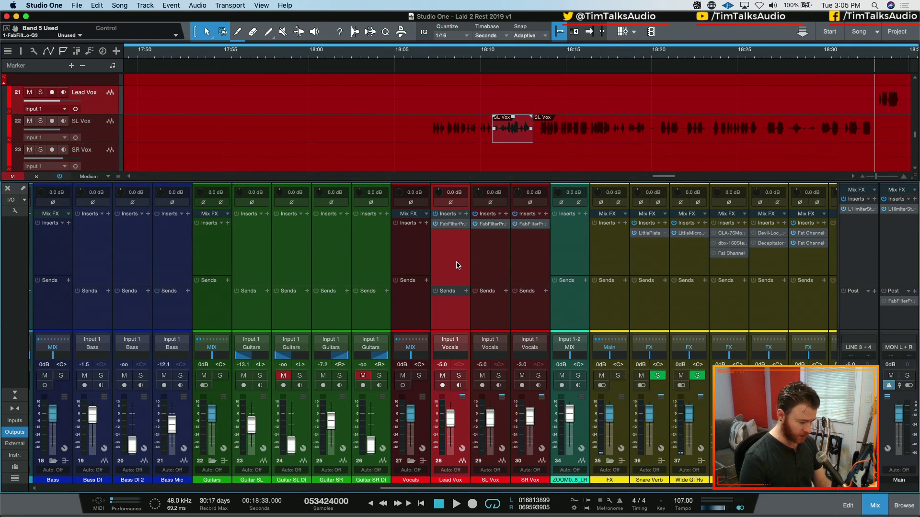
pyautogui.press('space')
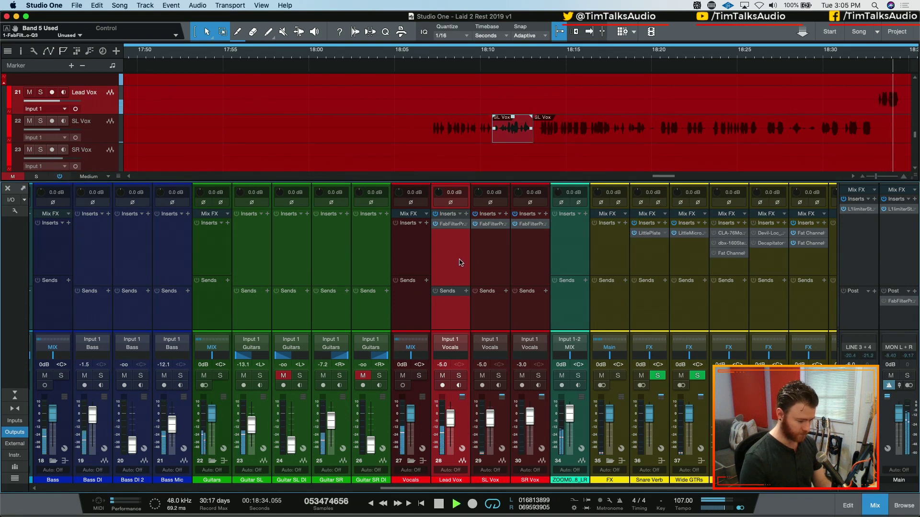
pyautogui.press('space')
pyautogui.click(452, 223)
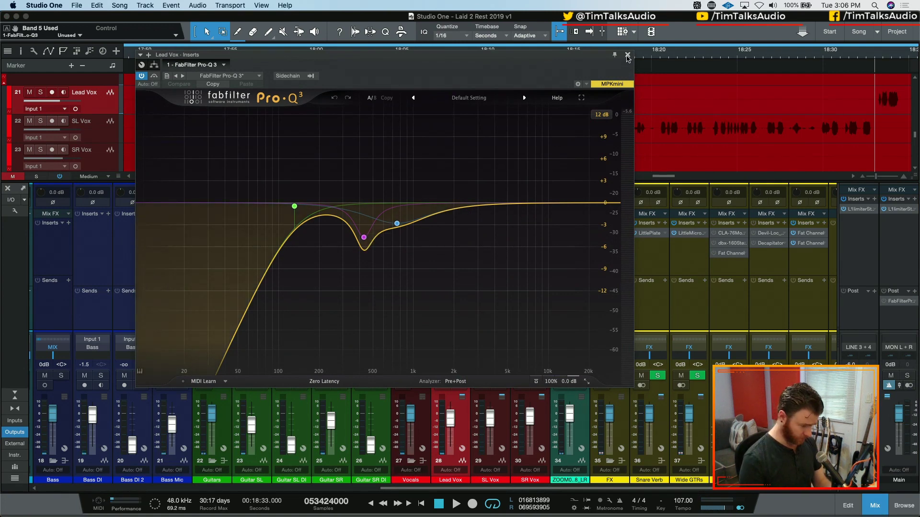
pyautogui.click(626, 58)
# Step: Move the playback position back to the SL Vox phrase at 18:13.5 and select the SL Vox channel
pyautogui.press('w')
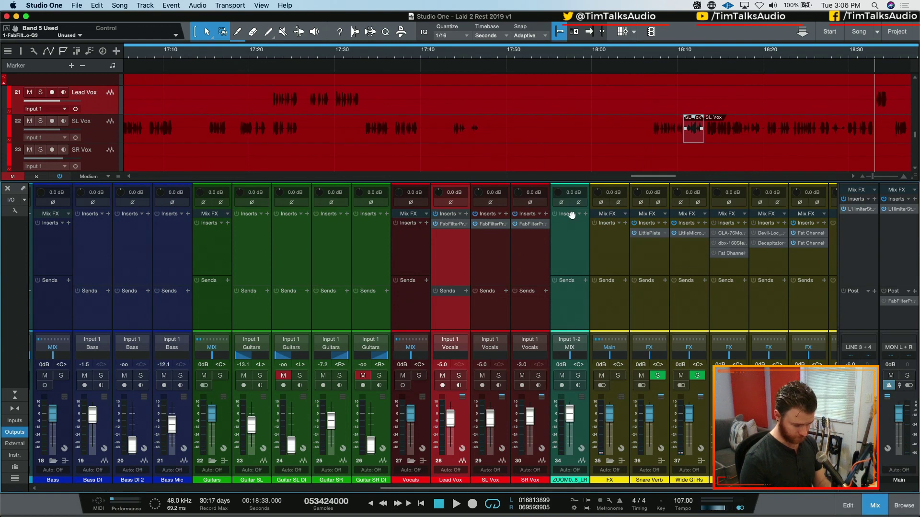
pyautogui.click(644, 58)
pyautogui.hscroll(3, 514, 133)
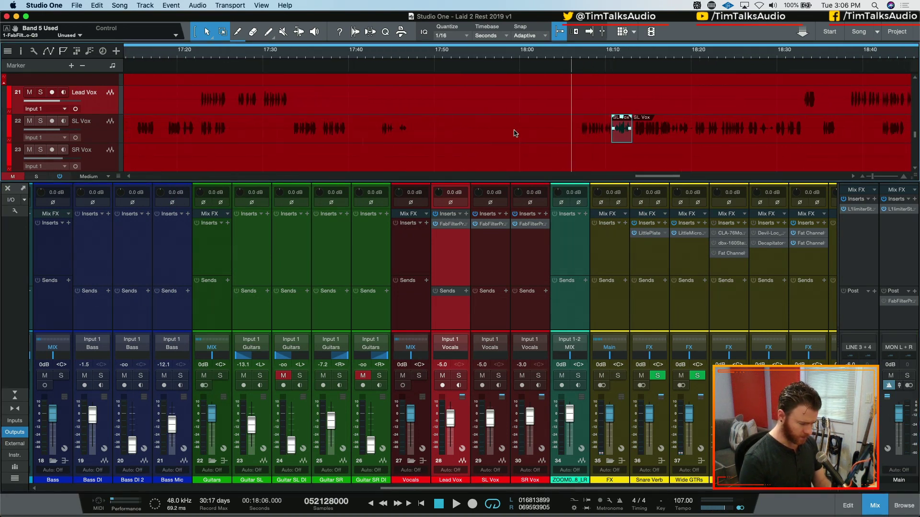
pyautogui.click(581, 55)
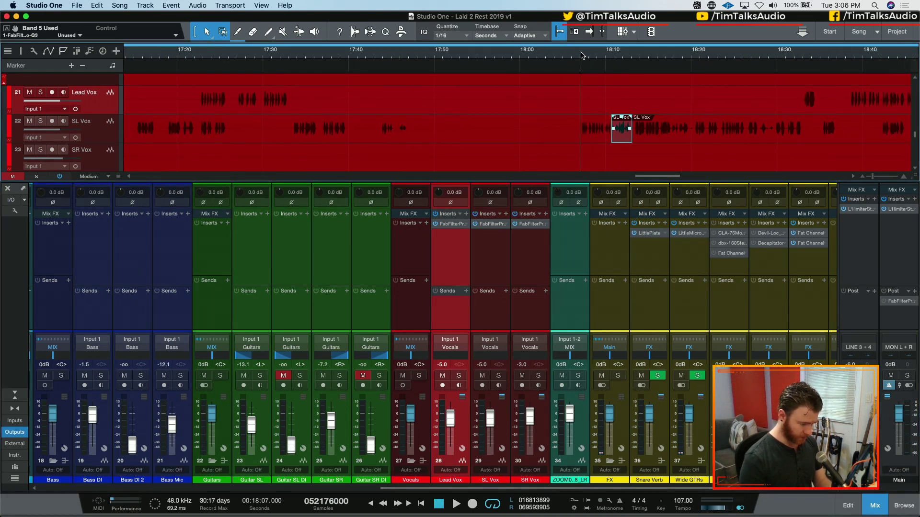
pyautogui.click(639, 55)
pyautogui.press('e')
pyautogui.press('e')
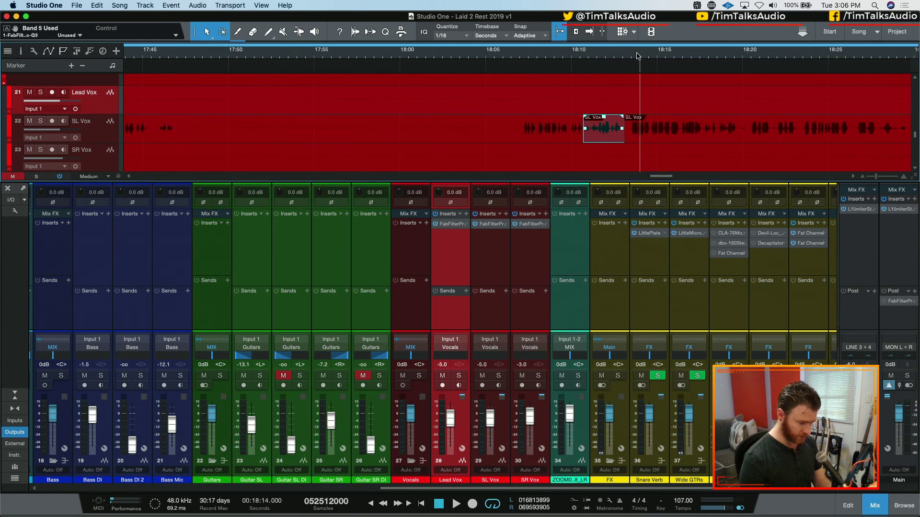
pyautogui.click(624, 57)
pyautogui.press('w')
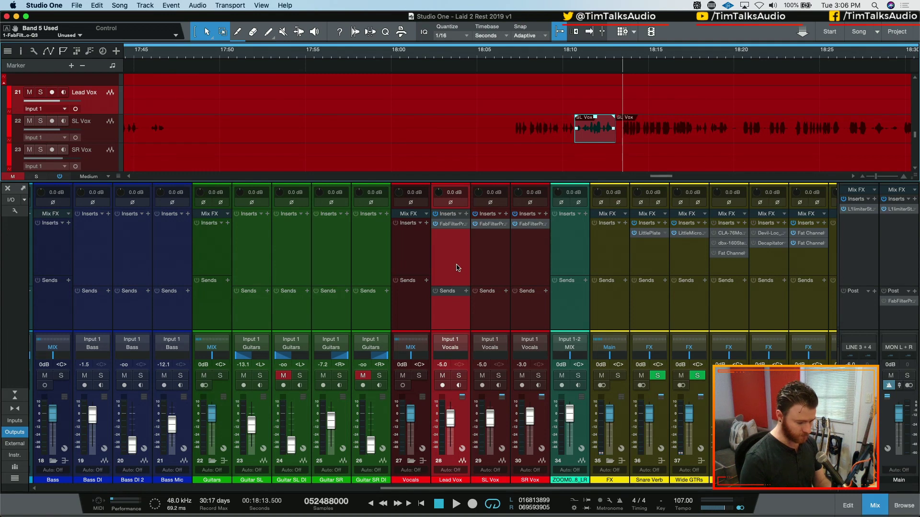
pyautogui.click(491, 259)
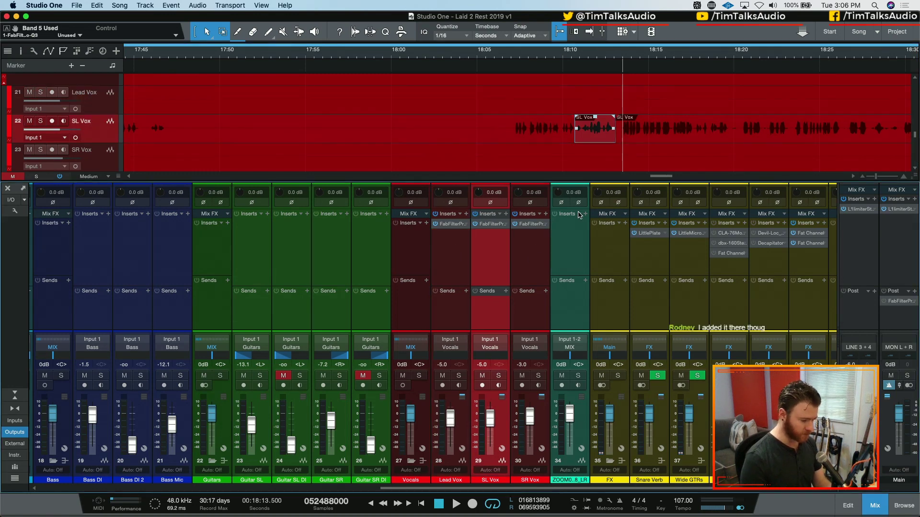
# Step: Insert Fat Channel after Pro-Q 3 on the SL Vox channel and choose the FET compressor model
pyautogui.click(507, 215)
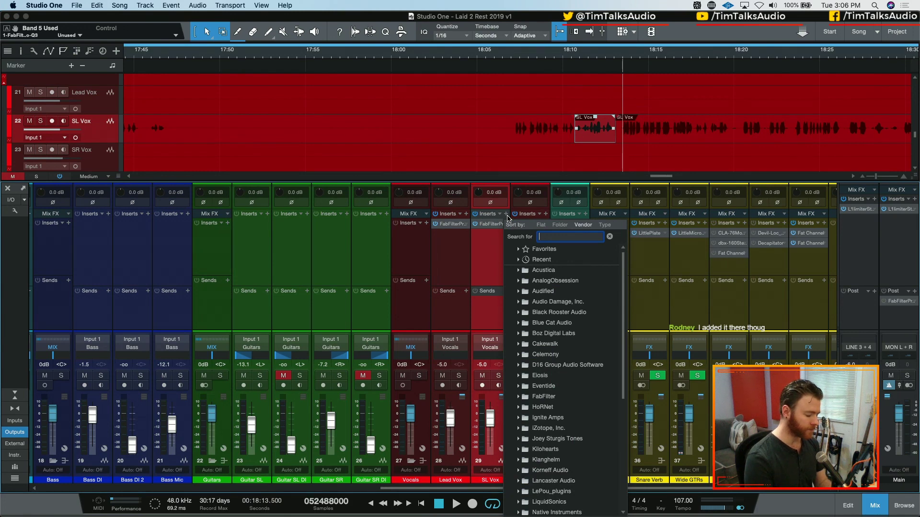
pyautogui.write('fat')
pyautogui.press('Down')
pyautogui.press('Return')
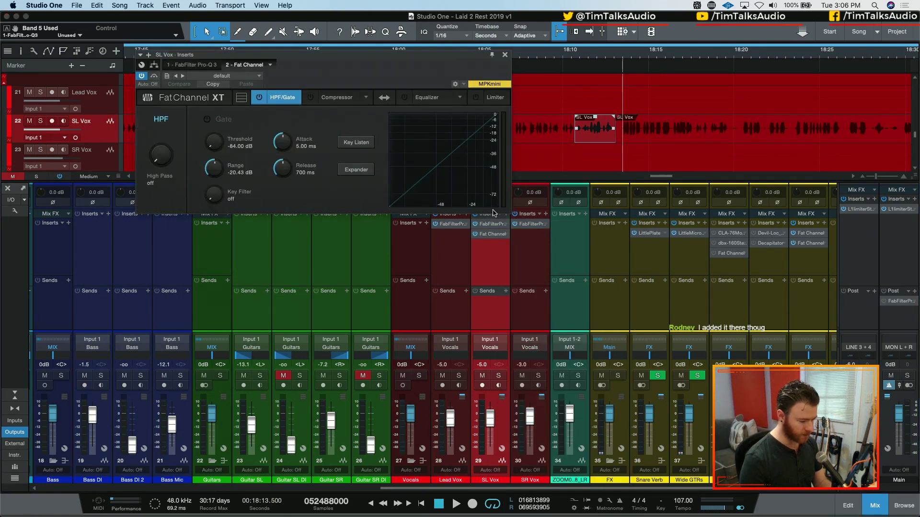
pyautogui.click(358, 101)
pyautogui.click(366, 98)
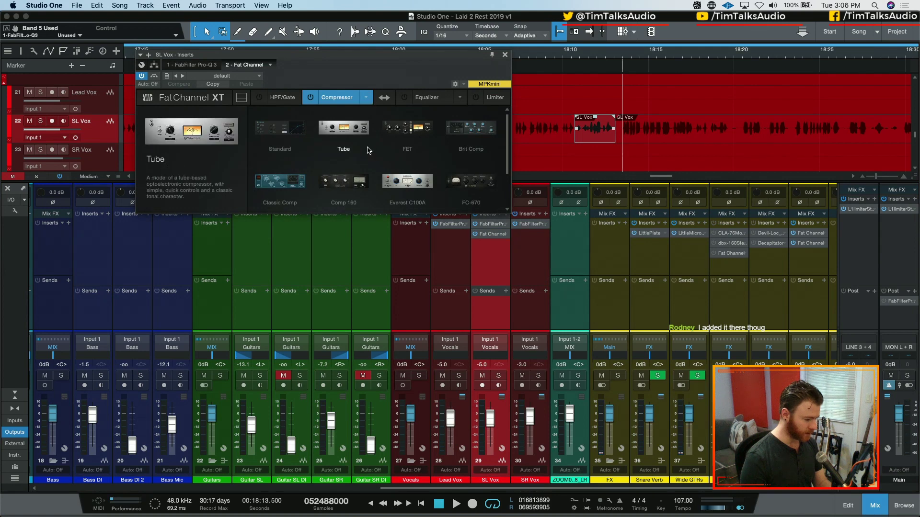
pyautogui.click(404, 135)
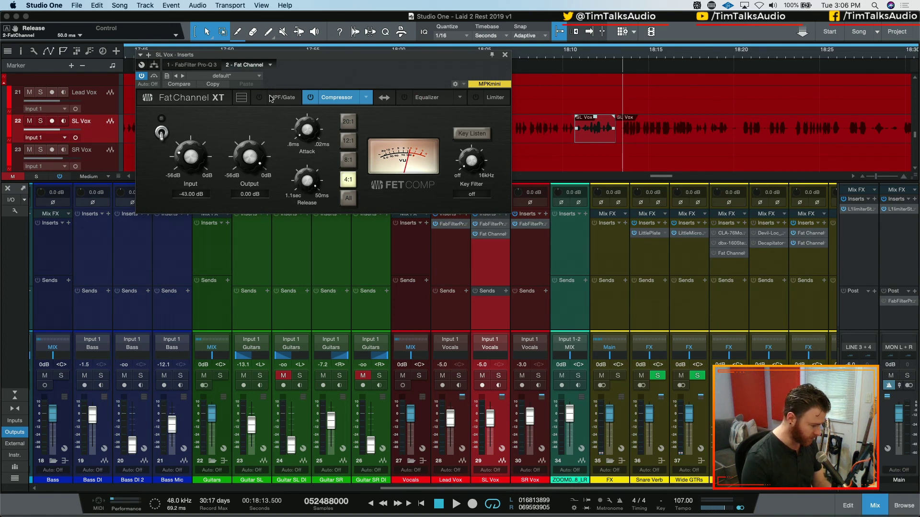
# Step: Lower the FET compressor's output to about -19.3 dB and switch the compressor on
pyautogui.moveTo(250, 170); pyautogui.dragTo(250, 189)
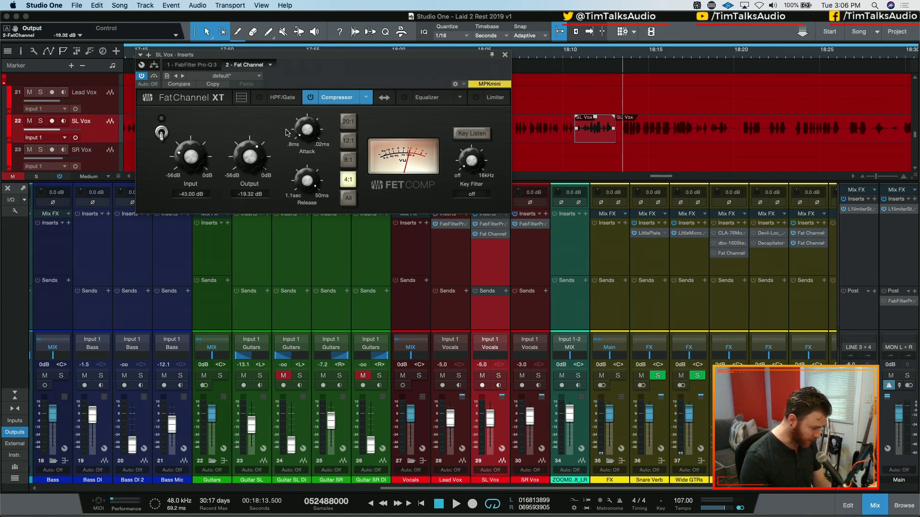
pyautogui.click(162, 132)
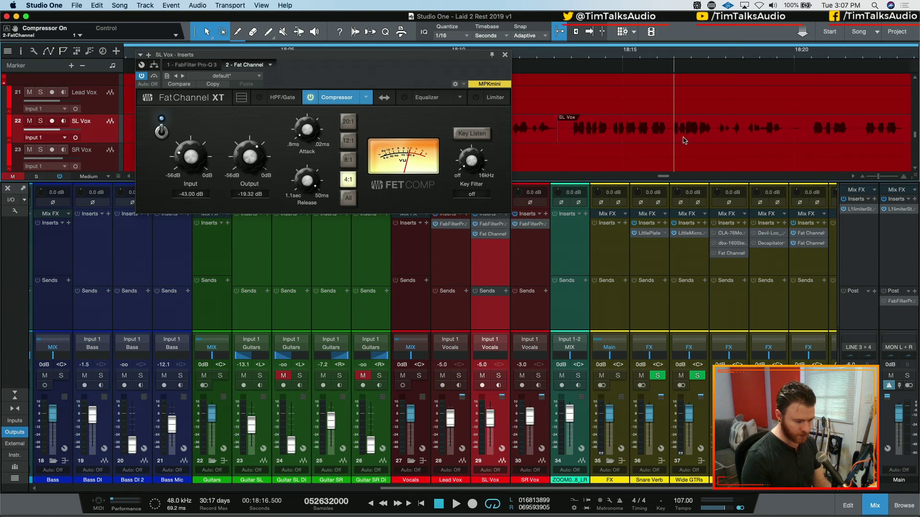
pyautogui.press('e')
pyautogui.press('e')
pyautogui.press('e')
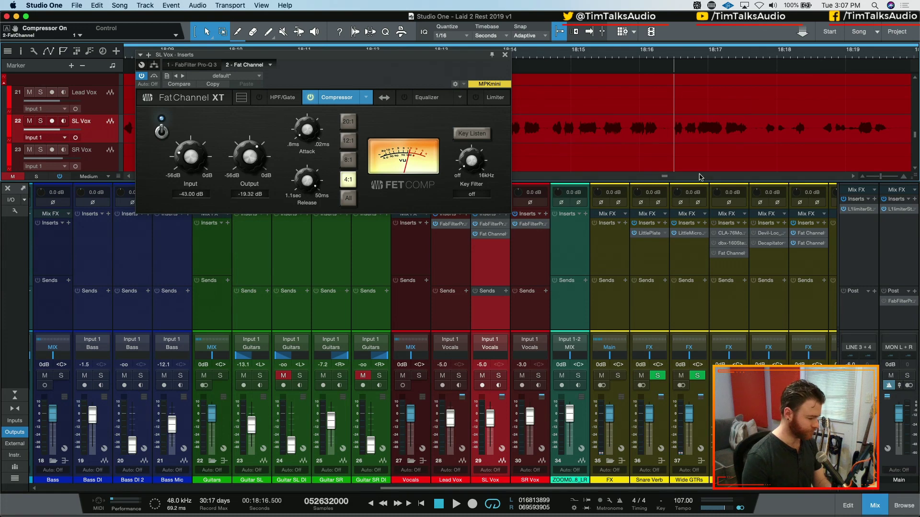
# Step: Play the SL Vox phrase repeatedly from 18:16.5 and set the FET compressor's input to about -25.9 dB
pyautogui.press('space')
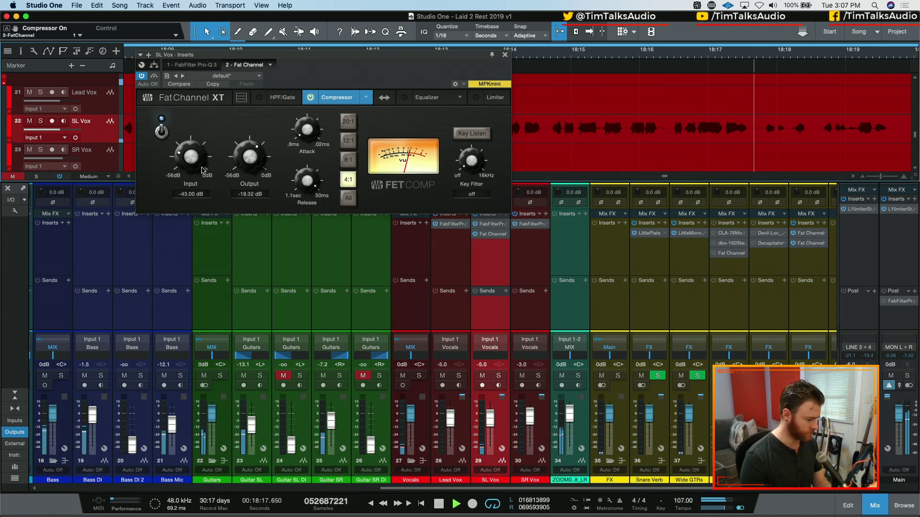
pyautogui.moveTo(192, 153); pyautogui.dragTo(202, 132)
pyautogui.press('space')
pyautogui.press('space')
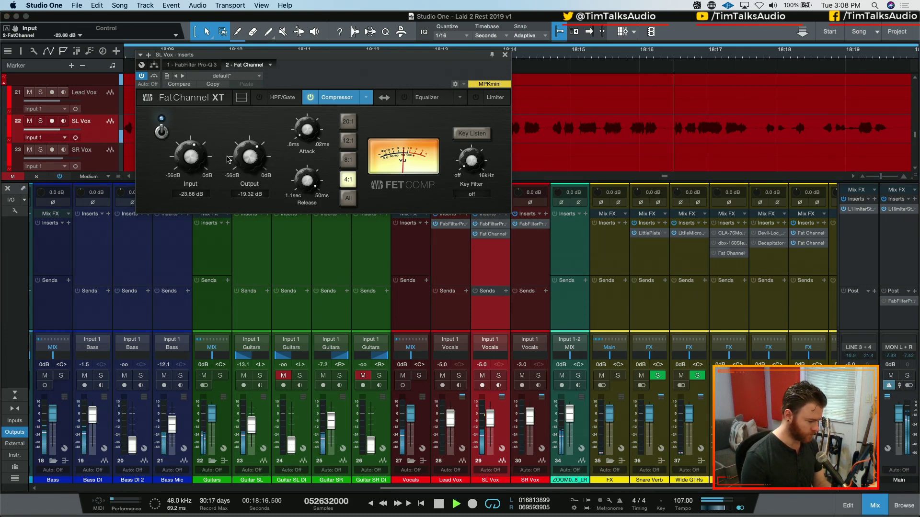
pyautogui.moveTo(200, 172); pyautogui.dragTo(211, 170)
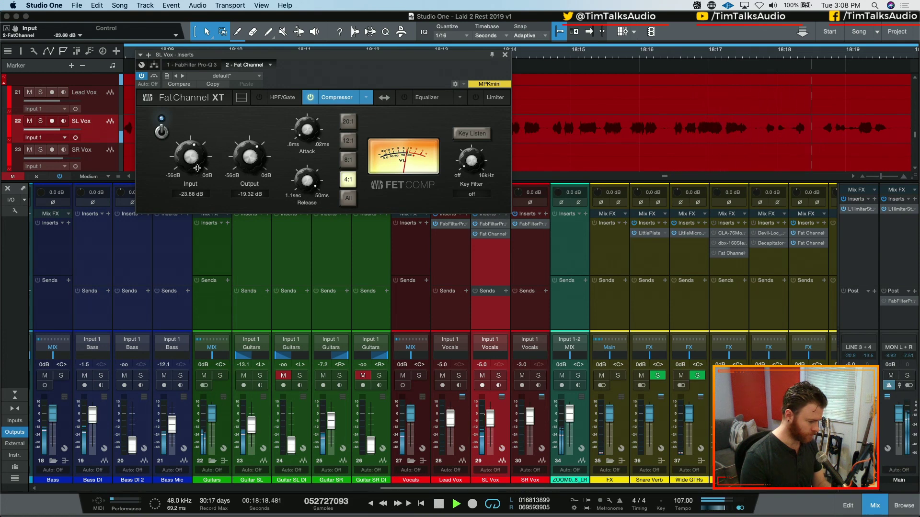
pyautogui.press('space')
pyautogui.press('space')
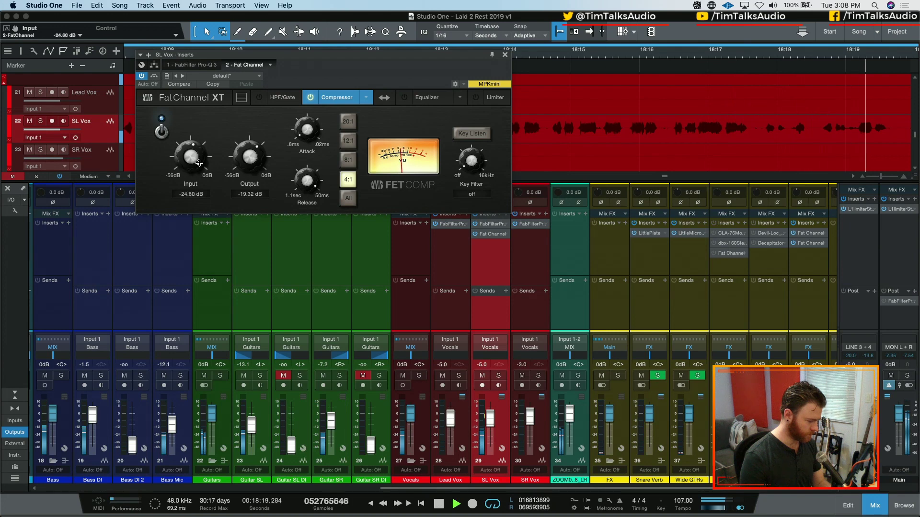
pyautogui.press('space')
pyautogui.press('space')
# Step: Set the FET compressor's output to about -14.6 dB during playback and compare the sound with Fat Channel bypassed
pyautogui.moveTo(250, 162); pyautogui.dragTo(249, 152)
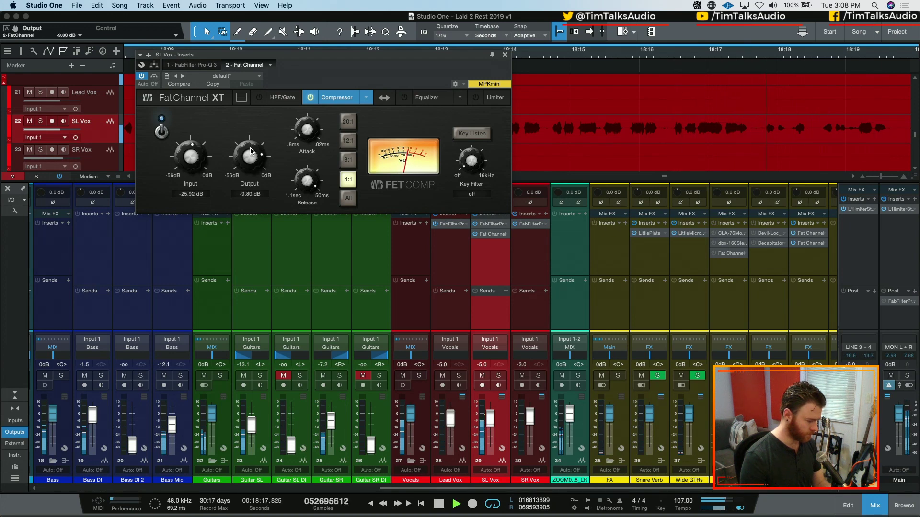
pyautogui.press('space')
pyautogui.press('space')
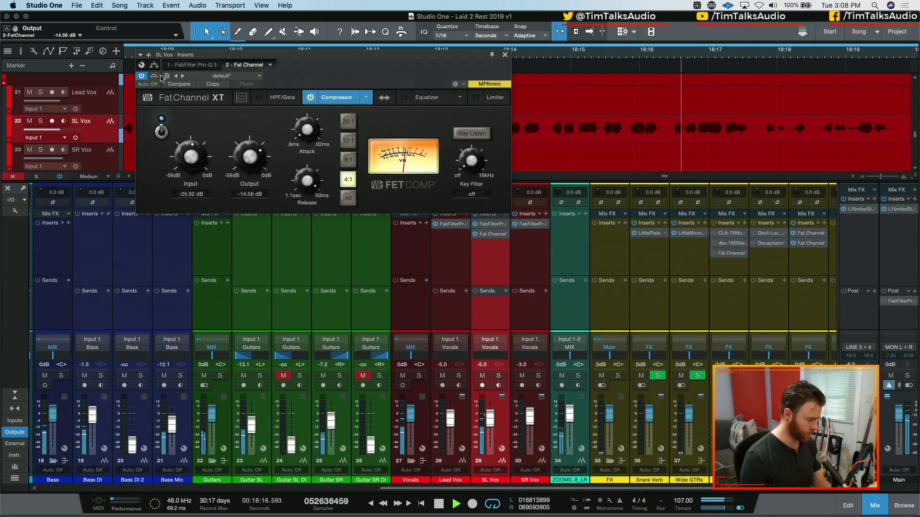
pyautogui.click(154, 76)
pyautogui.click(154, 76)
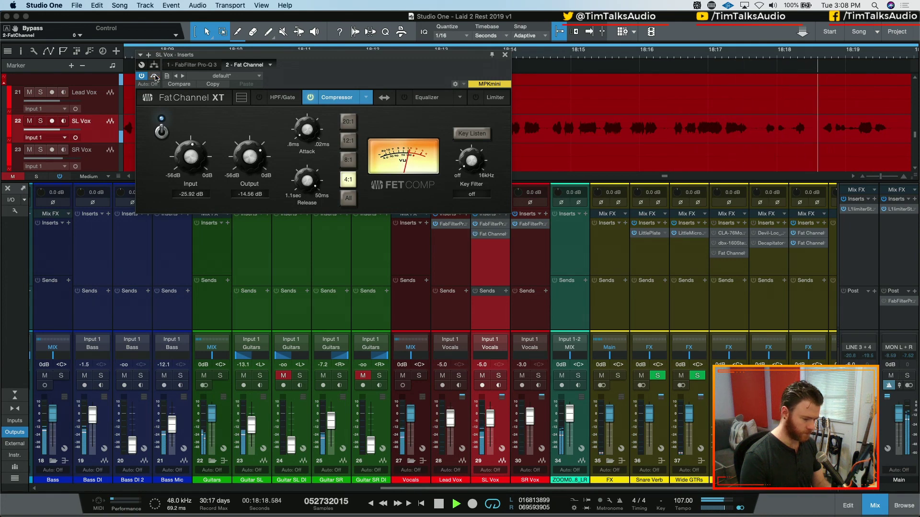
pyautogui.press('space')
# Step: Play the SL Vox phrase from 18:13.4 and compare it with Fat Channel bypassed and active
pyautogui.hscroll(-1, 555, 130)
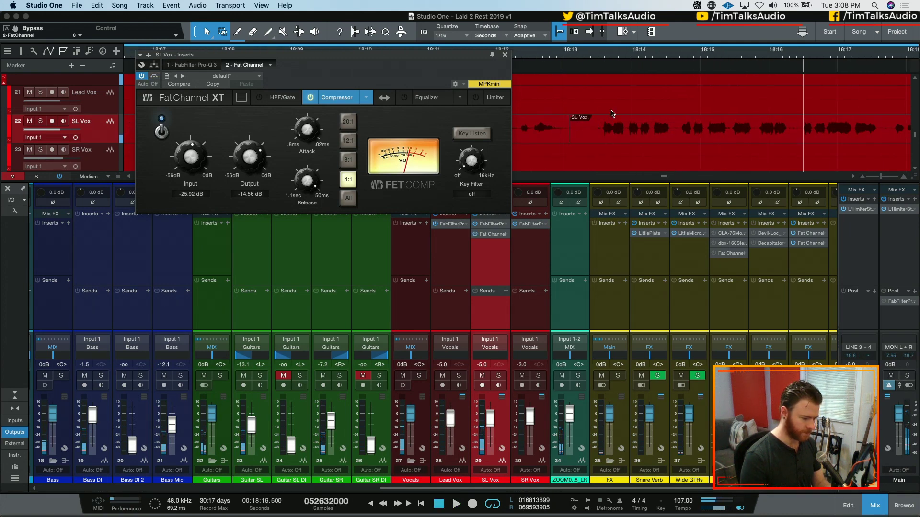
pyautogui.press('w')
pyautogui.click(698, 62)
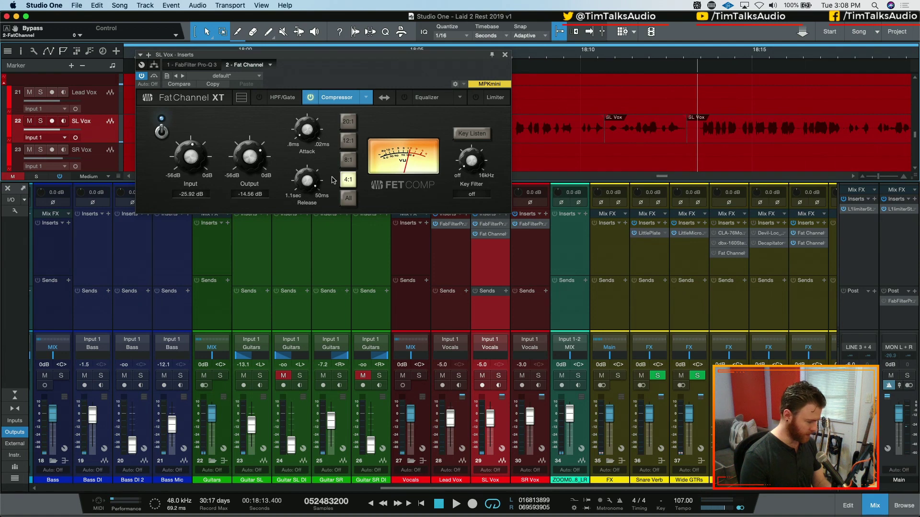
pyautogui.press('space')
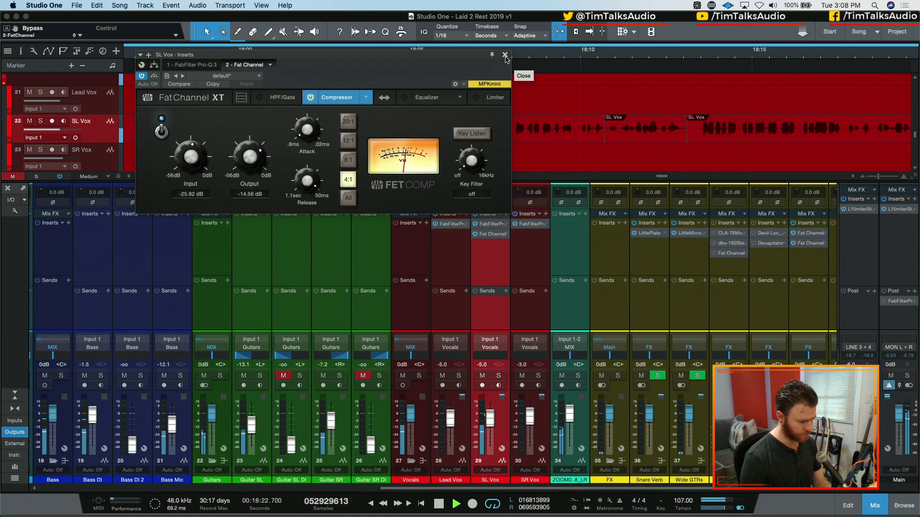
pyautogui.click(154, 76)
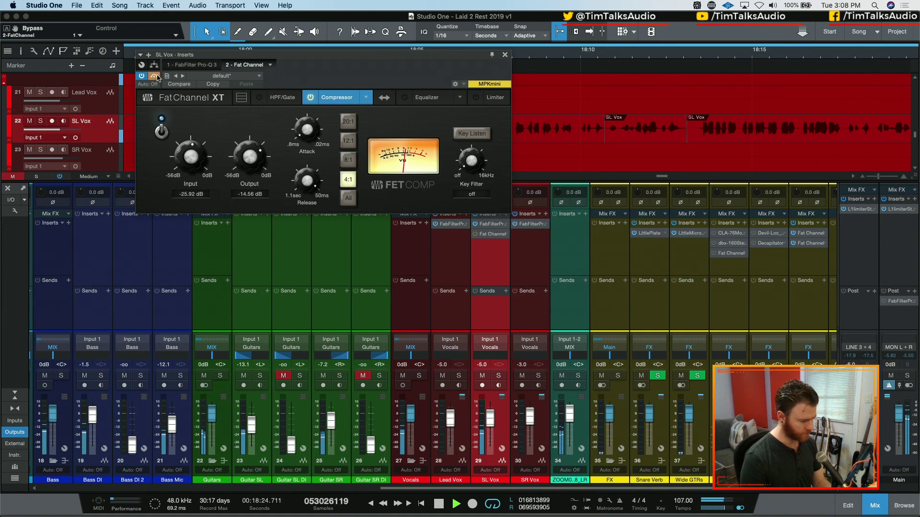
pyautogui.click(155, 77)
pyautogui.press('space')
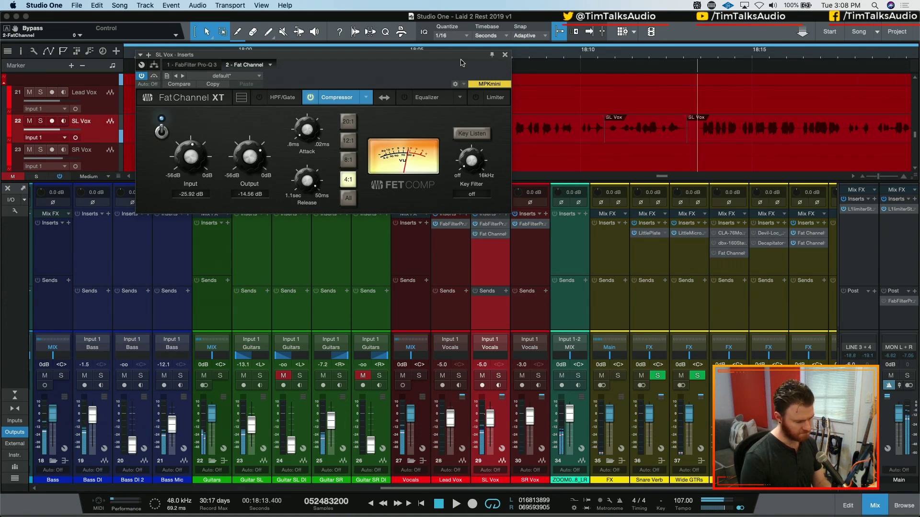
# Step: Copy the Fat Channel insert from SL Vox to the Lead Vox and SR Vox channels, leaving no plug-in window open
pyautogui.click(506, 54)
pyautogui.click(456, 203)
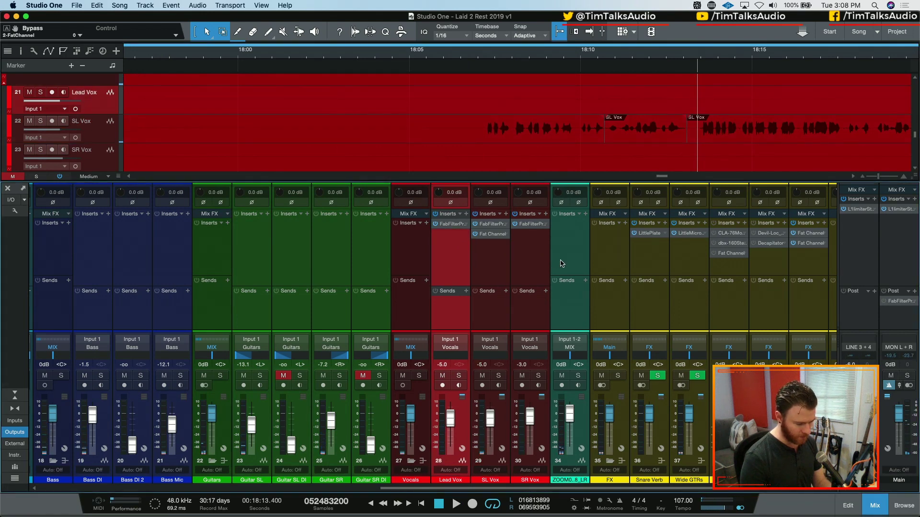
pyautogui.keyDown('super'); pyautogui.click(536, 264); pyautogui.keyUp('super')
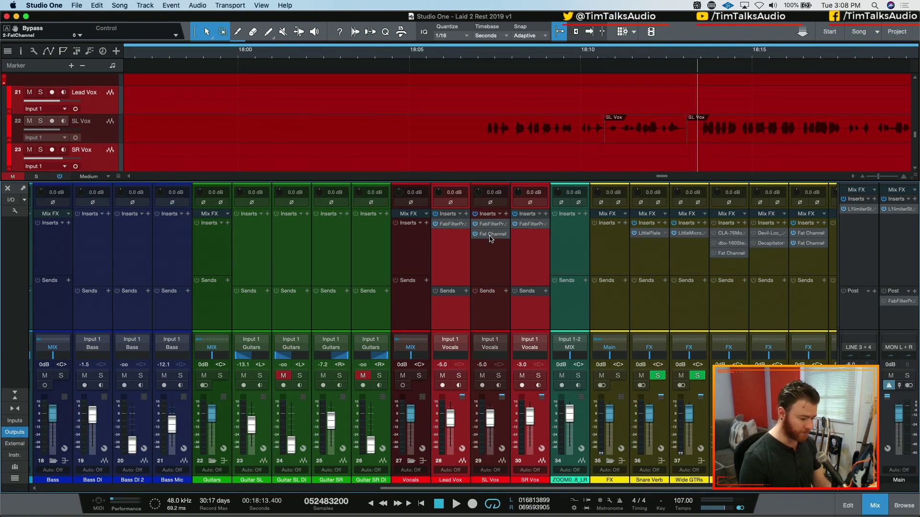
pyautogui.moveTo(491, 235); pyautogui.dragTo(461, 239)
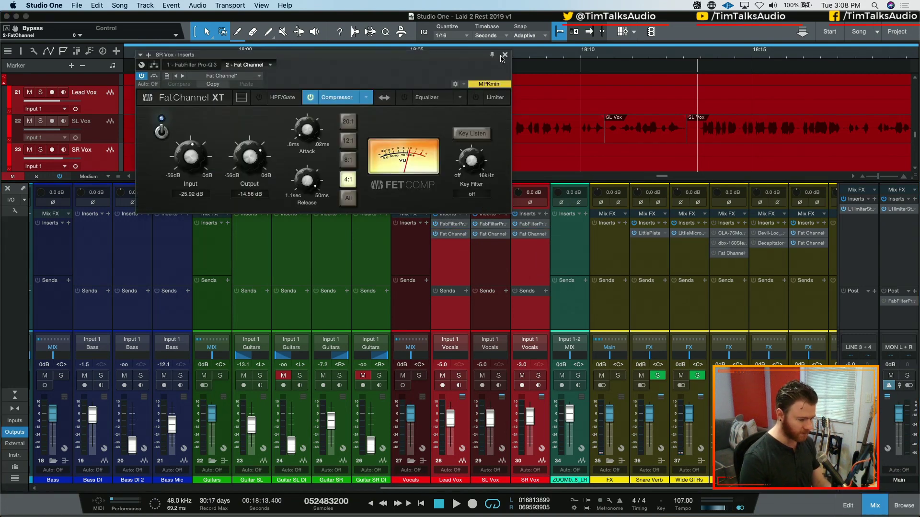
pyautogui.click(504, 56)
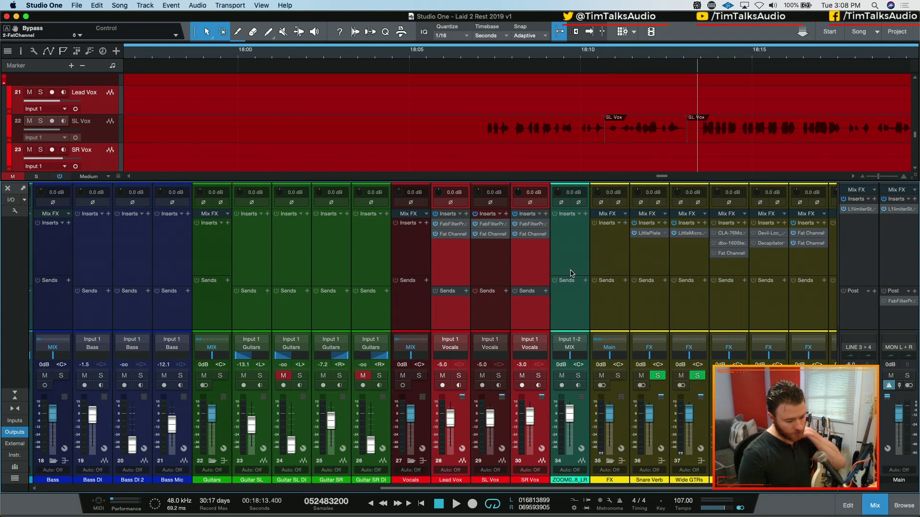
# Step: Play the vocals from 18:13.4 and compare all three vocal channels with their inserts bypassed and active
pyautogui.click(407, 233)
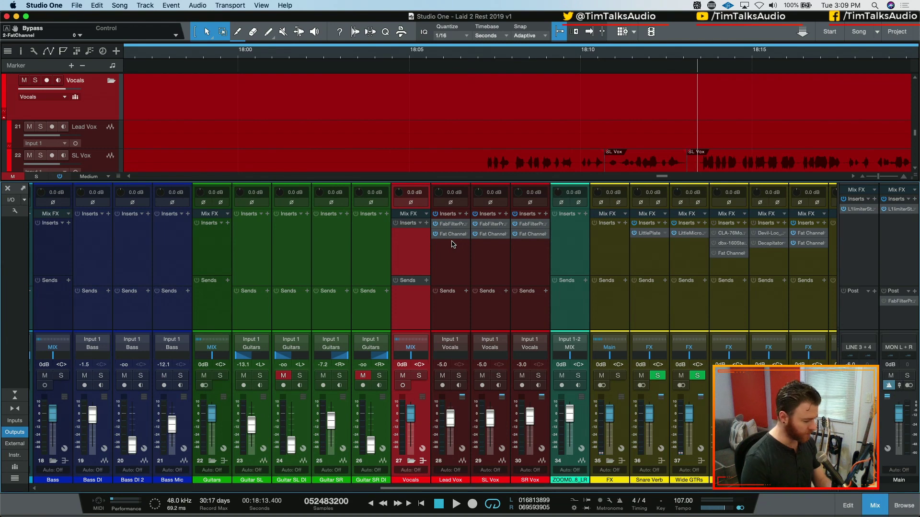
pyautogui.press('space')
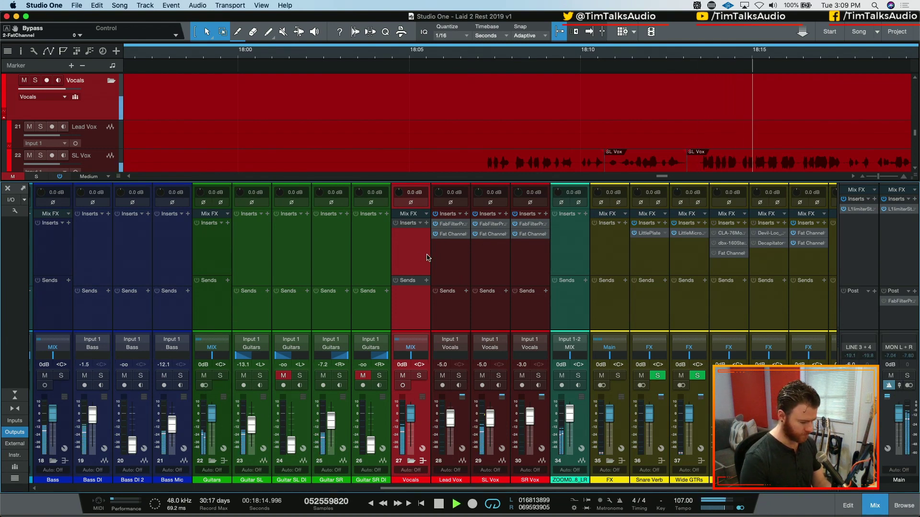
pyautogui.click(455, 260)
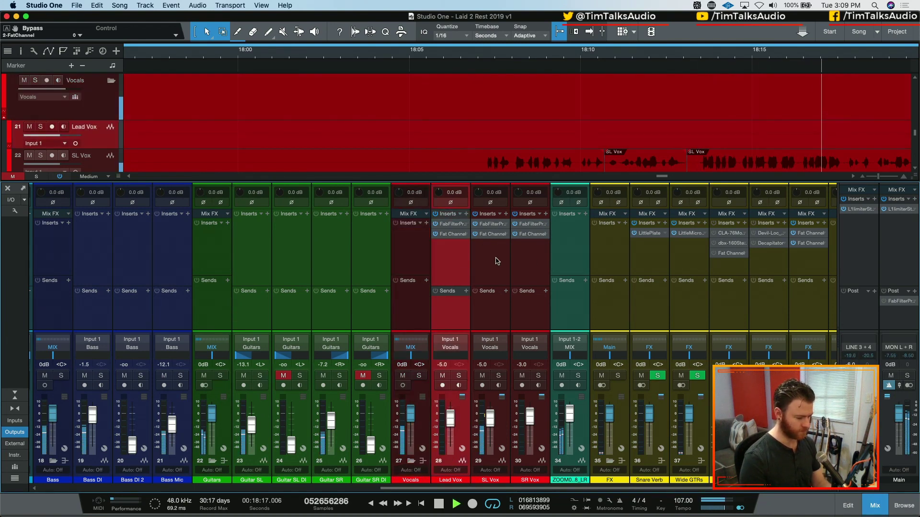
pyautogui.keyDown('shift'); pyautogui.click(515, 225); pyautogui.keyUp('shift')
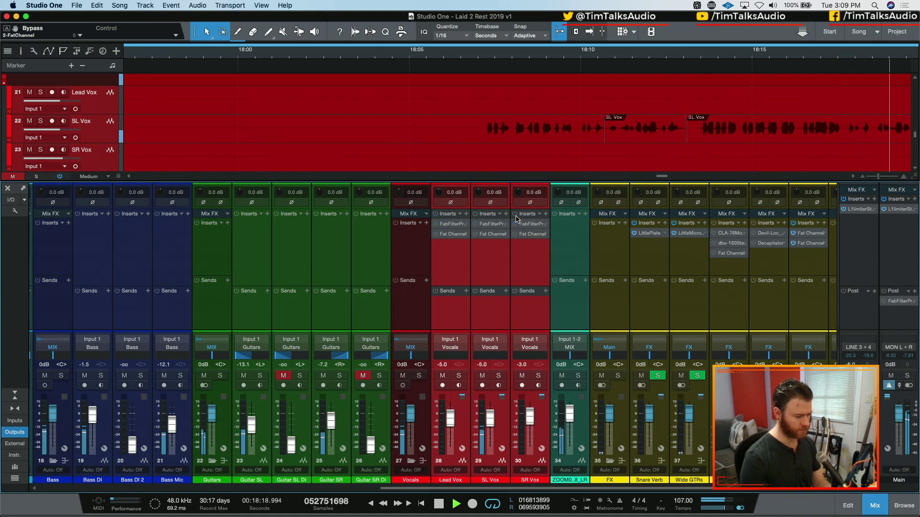
pyautogui.press('space')
pyautogui.press('space')
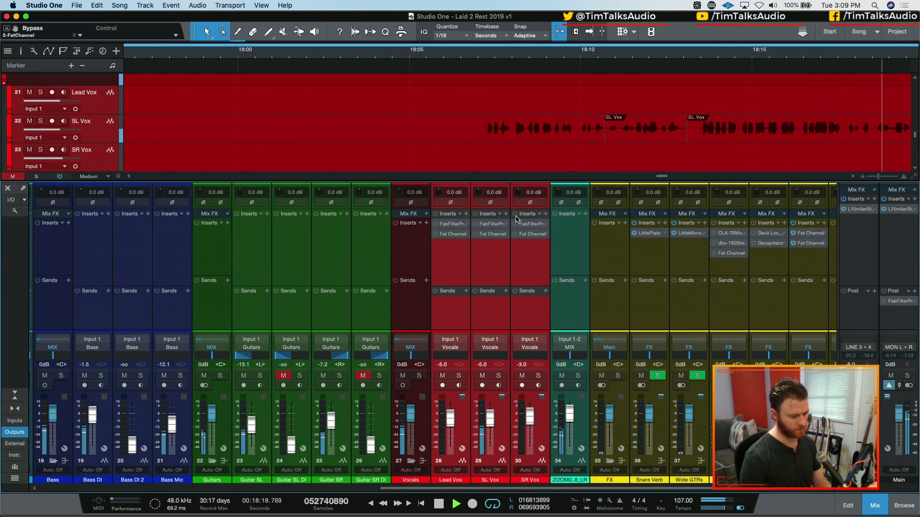
pyautogui.press('space')
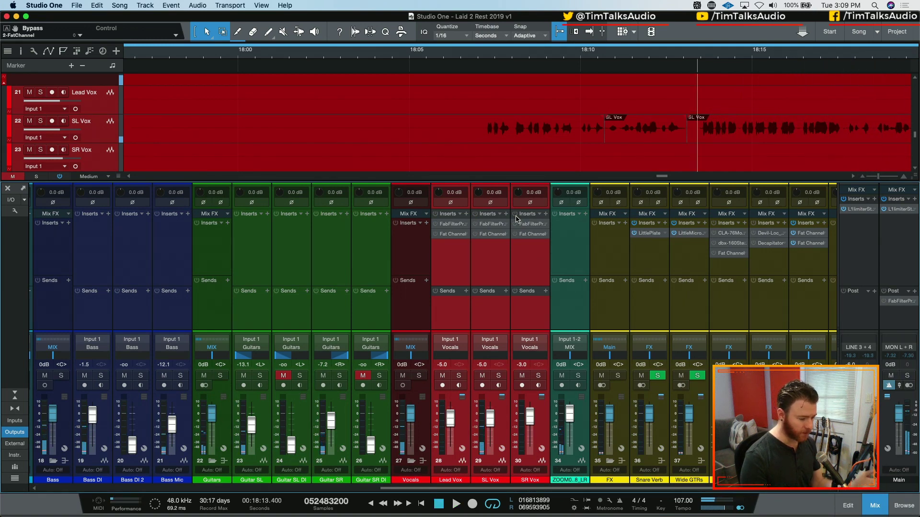
pyautogui.press('space')
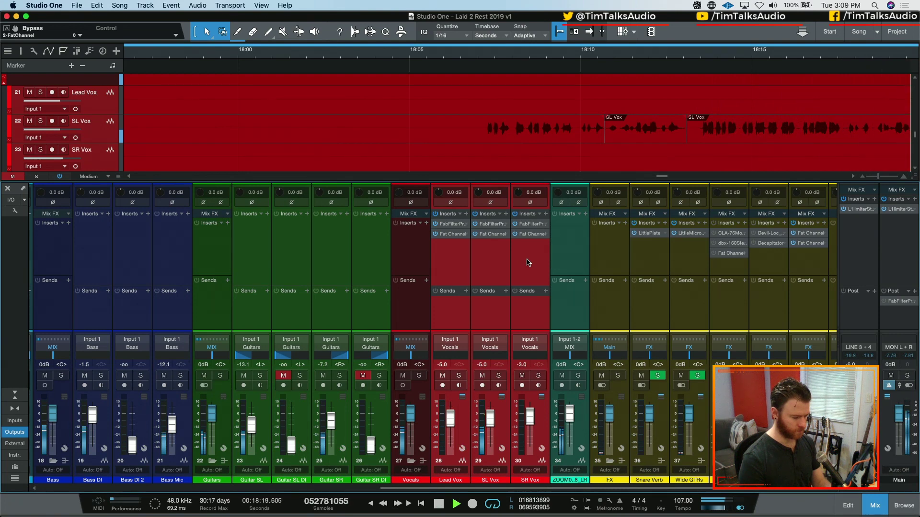
pyautogui.press('space')
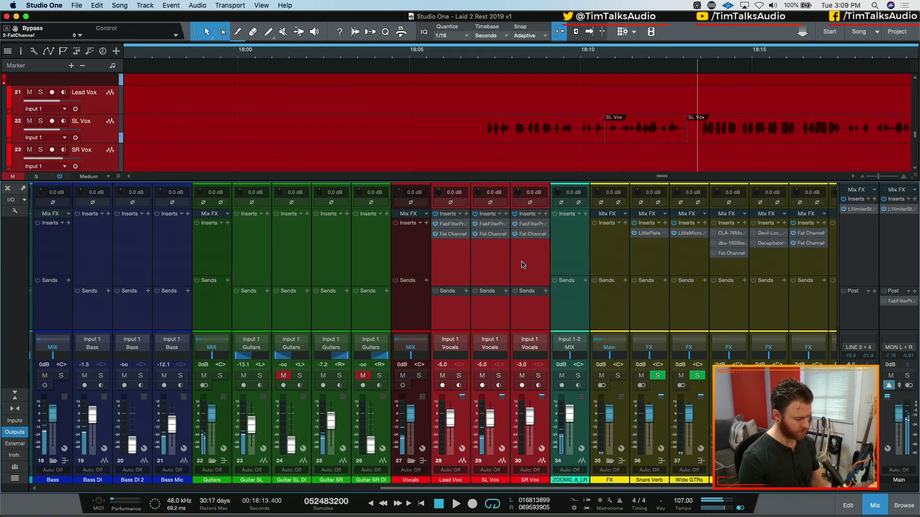
# Step: Insert Fat Channel on the Vocals bus and swap its processing order so the equalizer comes before the compressor
pyautogui.click(398, 317)
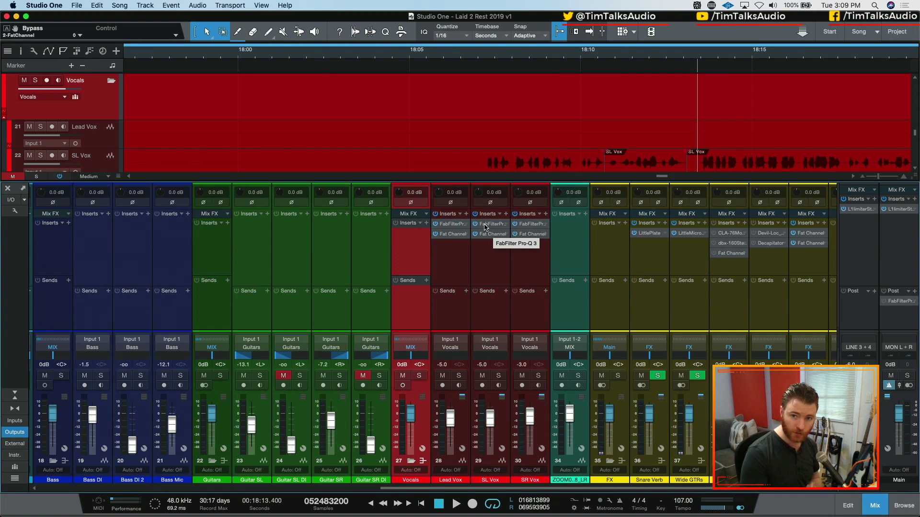
pyautogui.click(427, 223)
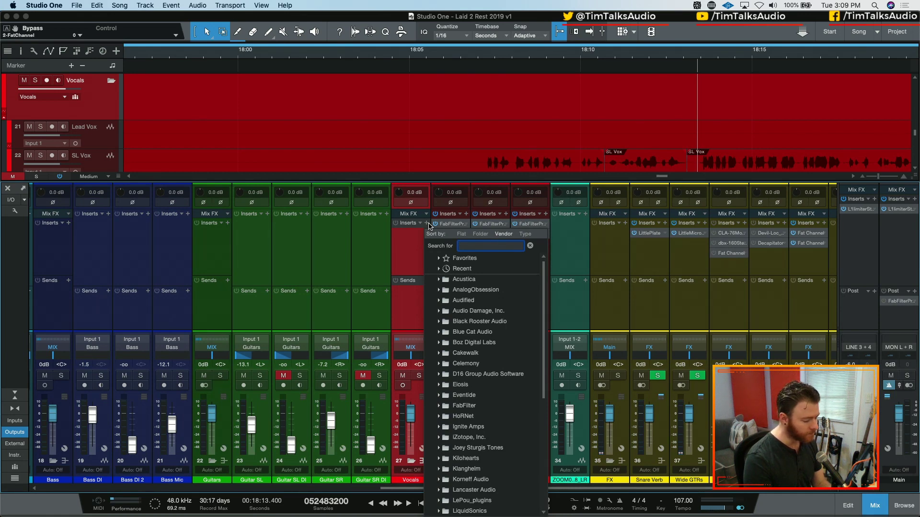
pyautogui.write('fat')
pyautogui.click(475, 279)
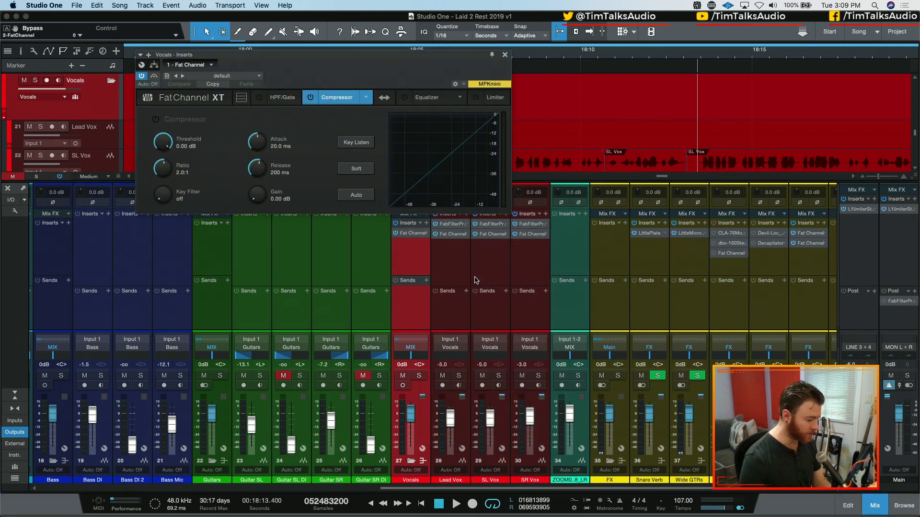
pyautogui.click(384, 97)
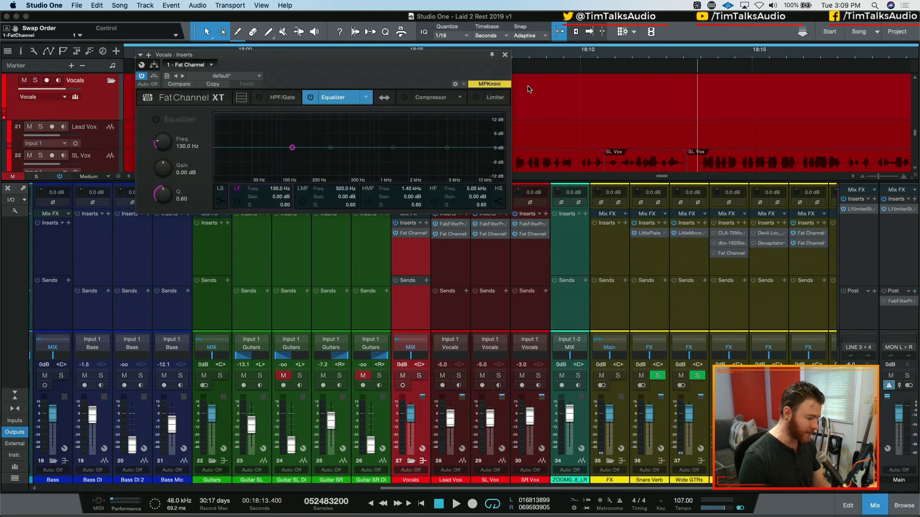
# Step: Load the Vintage 3-band equalizer model in the Vocals bus Fat Channel and show all its processing sections together
pyautogui.click(366, 98)
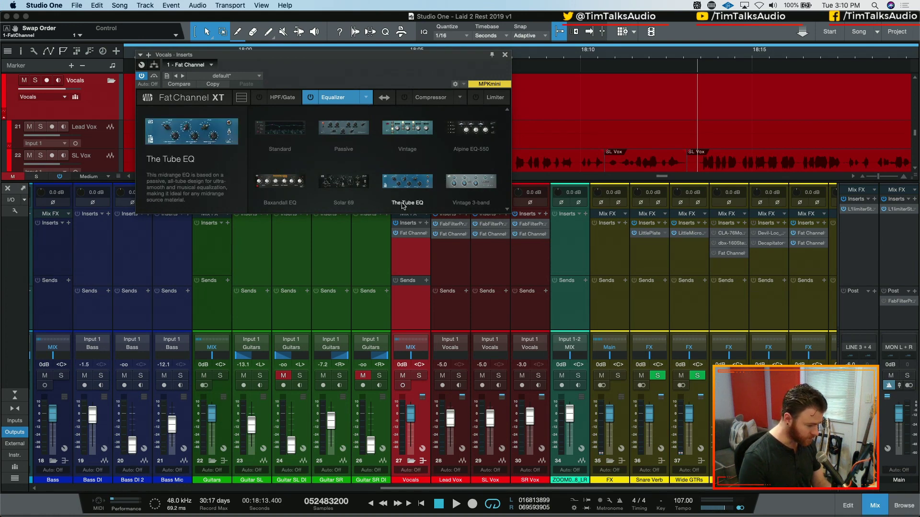
pyautogui.click(467, 185)
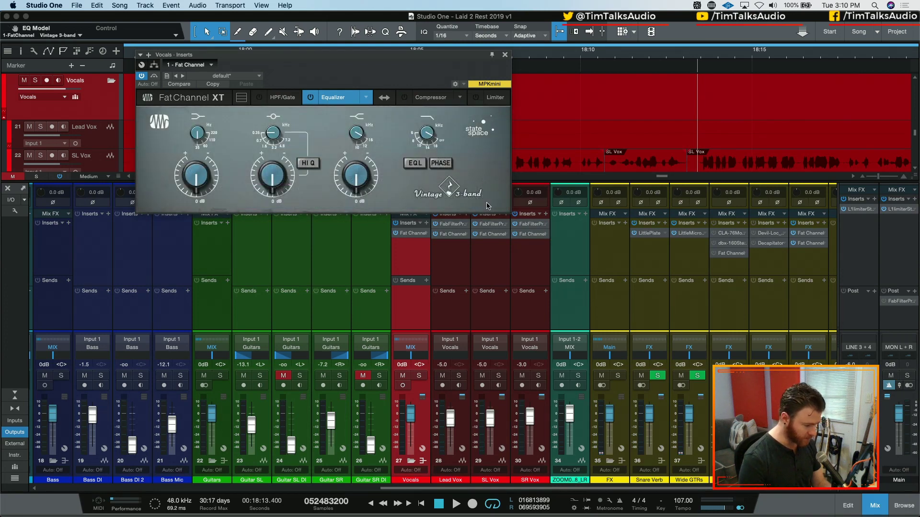
pyautogui.click(365, 97)
pyautogui.click(366, 97)
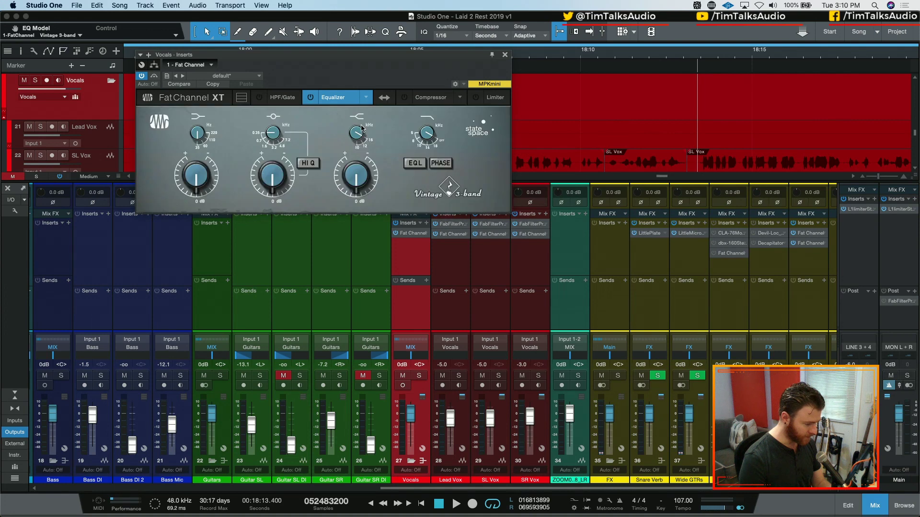
pyautogui.click(242, 97)
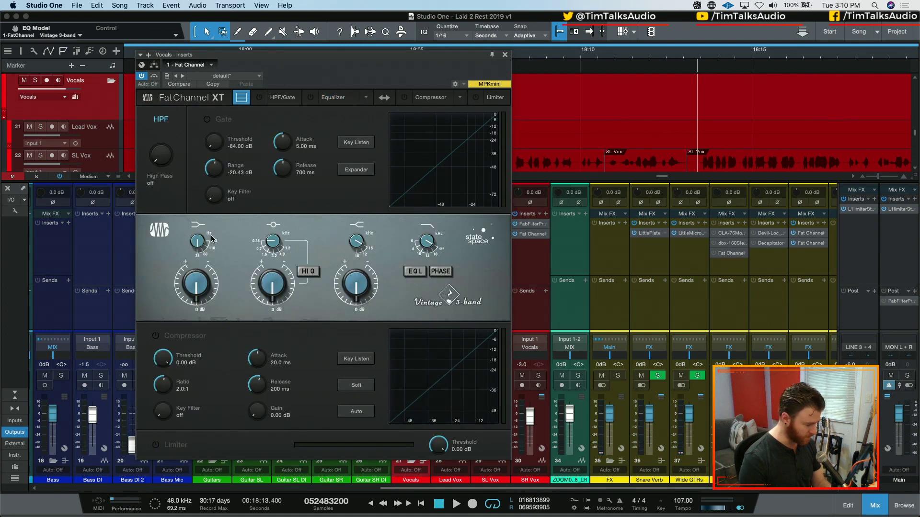
# Step: Switch on the equalizer with the Solar 69 model and set its 10 kHz gain to 4 dB during playback
pyautogui.click(368, 98)
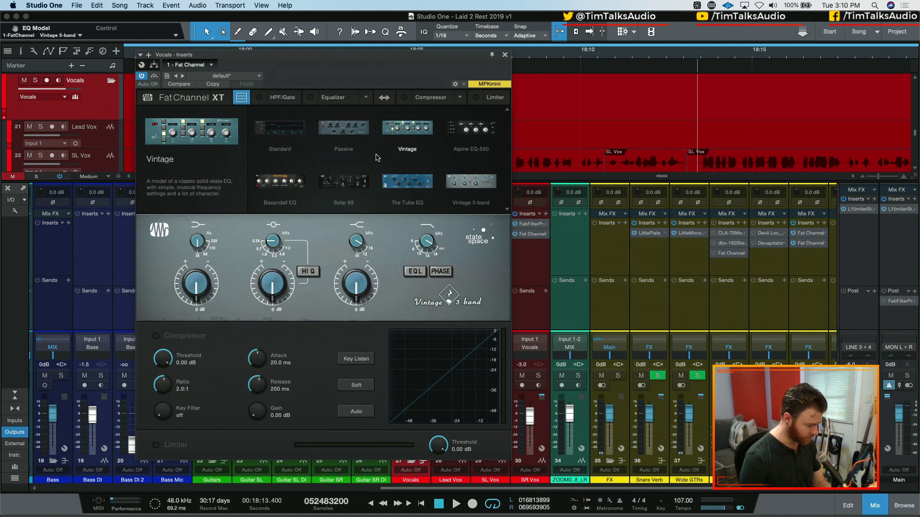
pyautogui.click(357, 183)
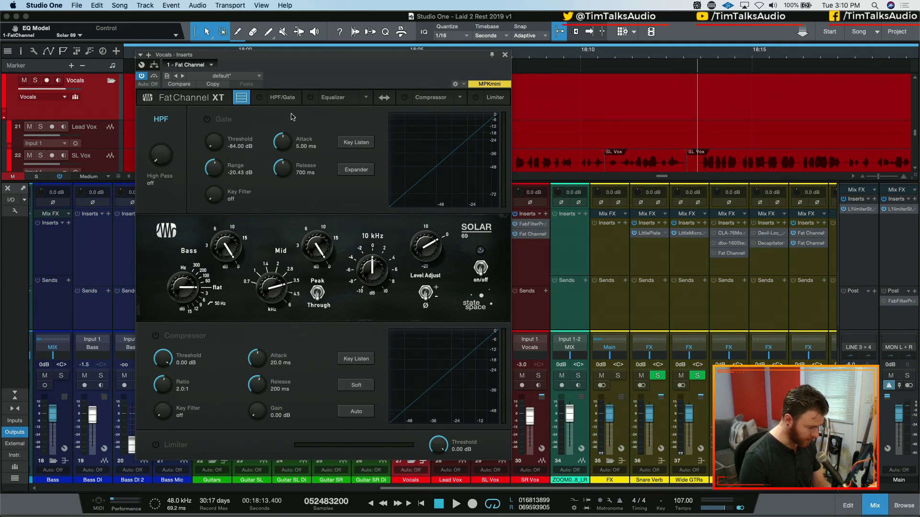
pyautogui.moveTo(367, 255); pyautogui.dragTo(367, 231)
pyautogui.press('space')
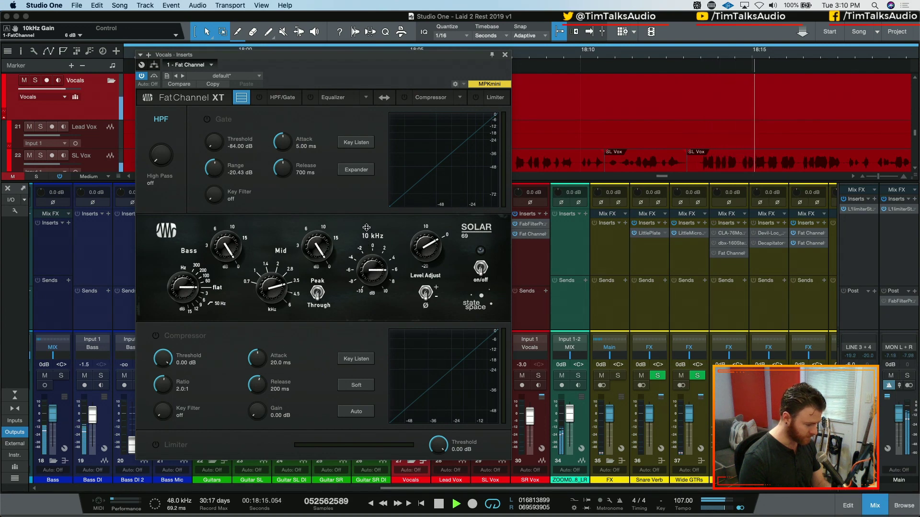
pyautogui.click(480, 268)
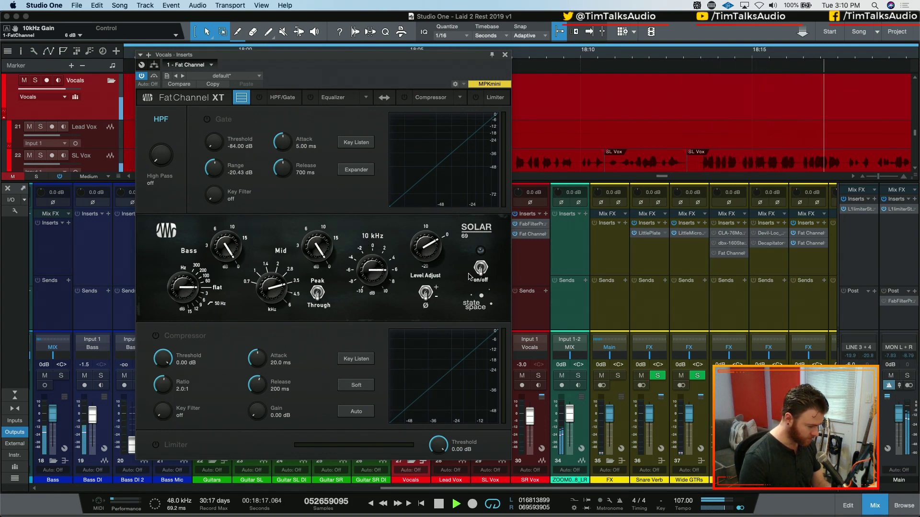
pyautogui.moveTo(374, 273)
pyautogui.mouseDown()
pyautogui.moveTo(372, 294)
pyautogui.moveTo(373, 283)
pyautogui.mouseUp()
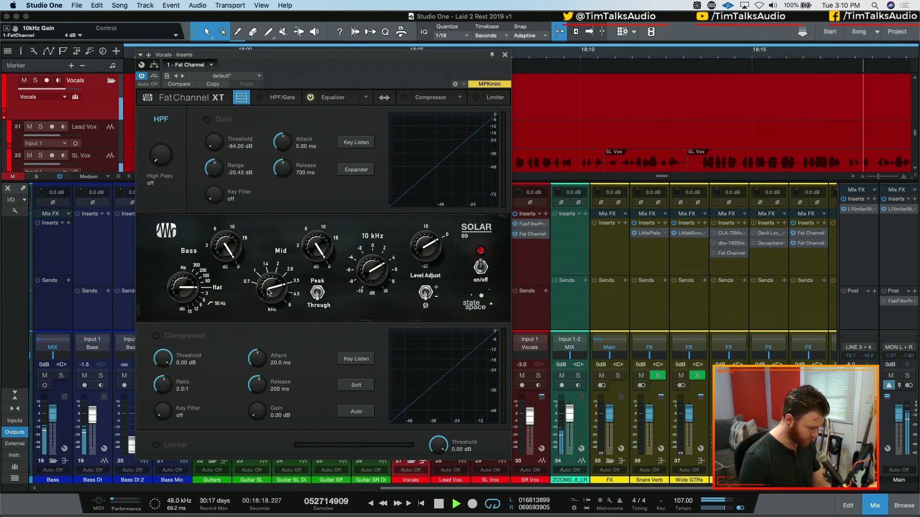
# Step: Set the Solar 69 mid band to 2.8 kHz with about 6 dB of gain while auditioning from 18:13.4
pyautogui.moveTo(273, 293); pyautogui.dragTo(272, 301)
pyautogui.press('space')
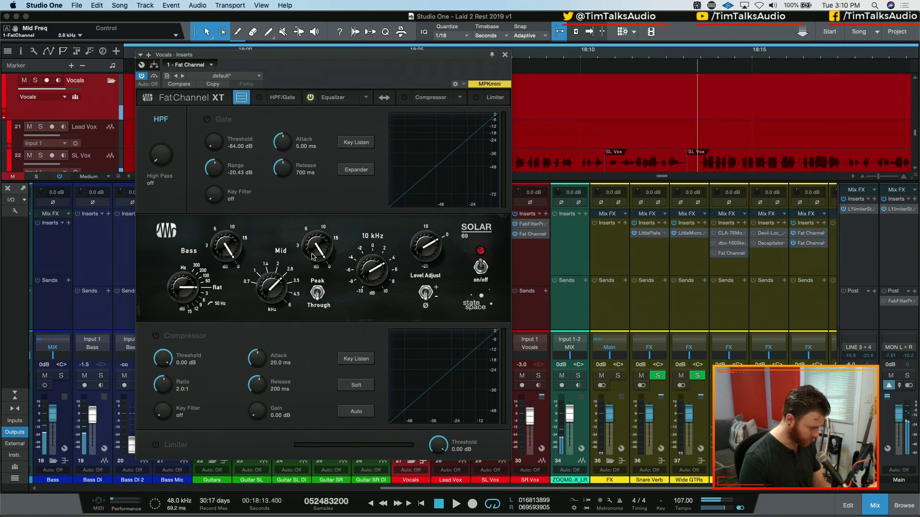
pyautogui.moveTo(316, 259); pyautogui.dragTo(303, 311)
pyautogui.press('space')
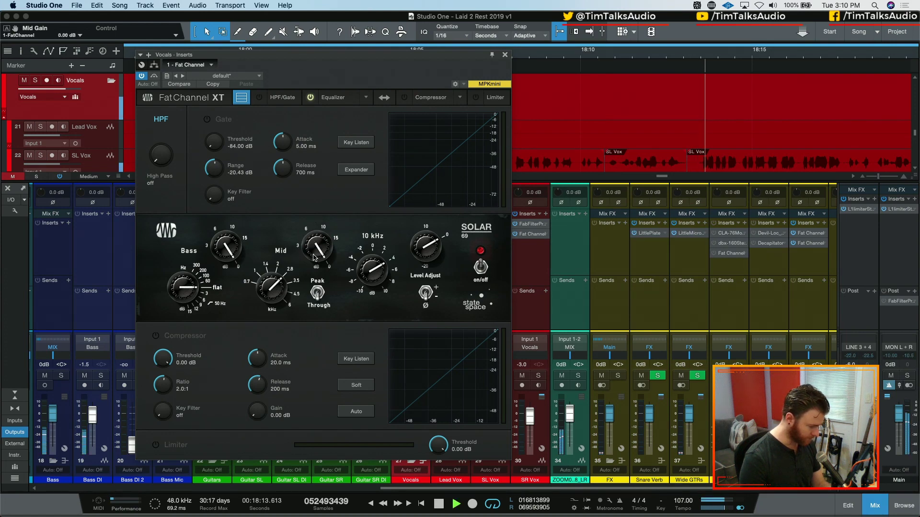
pyautogui.moveTo(318, 200); pyautogui.dragTo(323, 230)
pyautogui.press('space')
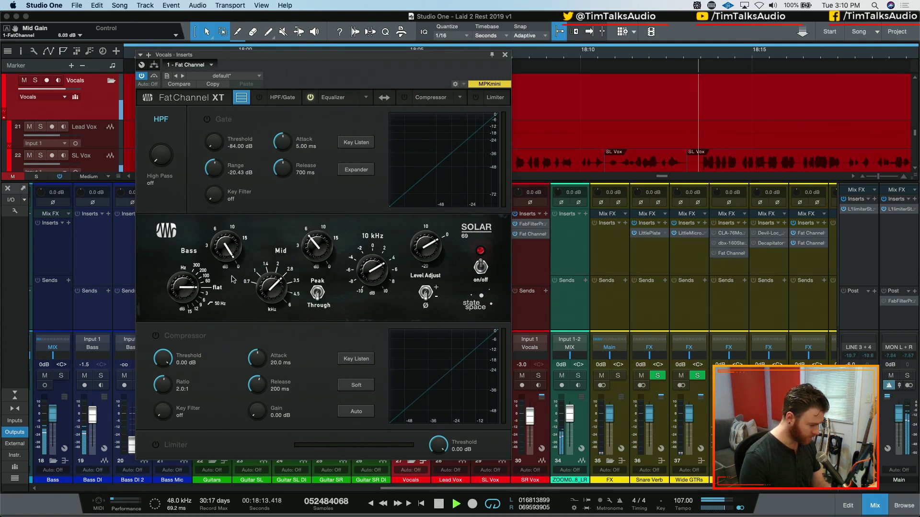
pyautogui.press('space')
pyautogui.press('space')
# Step: Try The Tube EQ model on the Vocals bus, keeping the equalizer ahead of the compressor
pyautogui.click(384, 97)
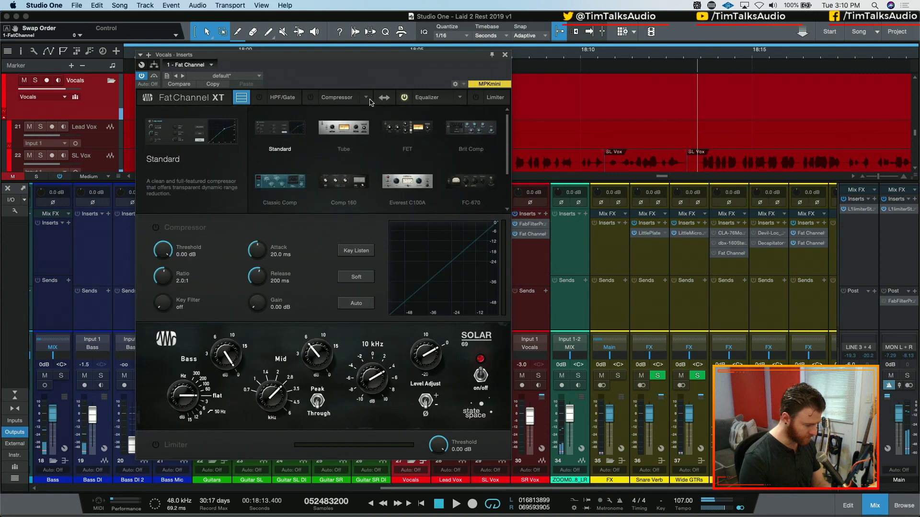
pyautogui.click(384, 98)
pyautogui.click(367, 97)
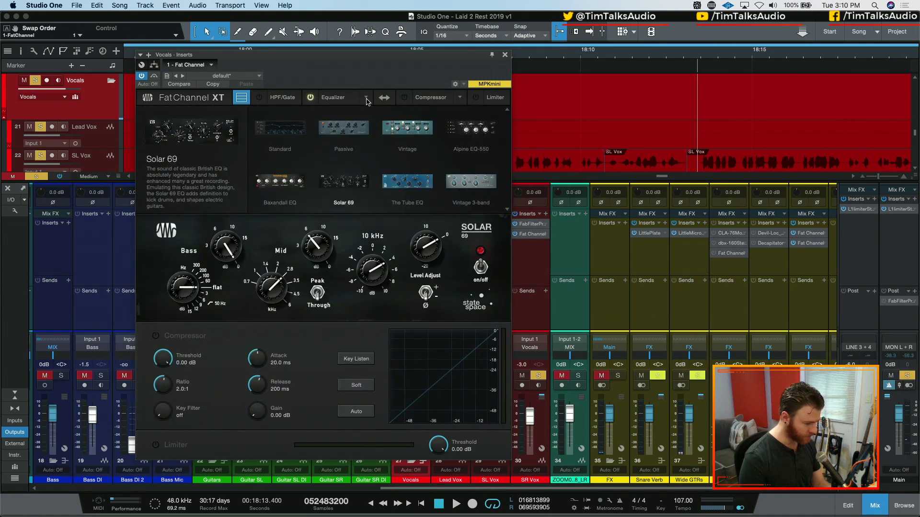
pyautogui.click(367, 99)
pyautogui.click(368, 97)
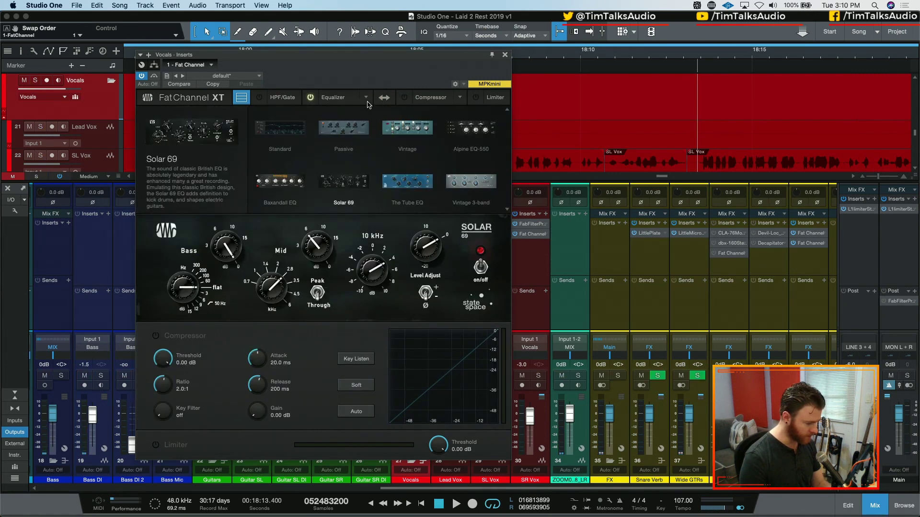
pyautogui.click(392, 180)
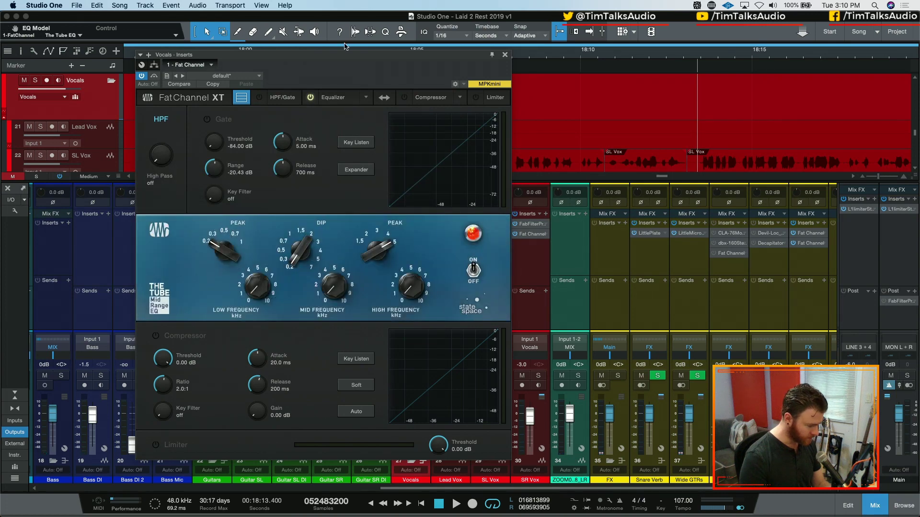
# Step: Change the equalizer model to Alpine EQ-550 and switch its high band to a shelf
pyautogui.click(367, 98)
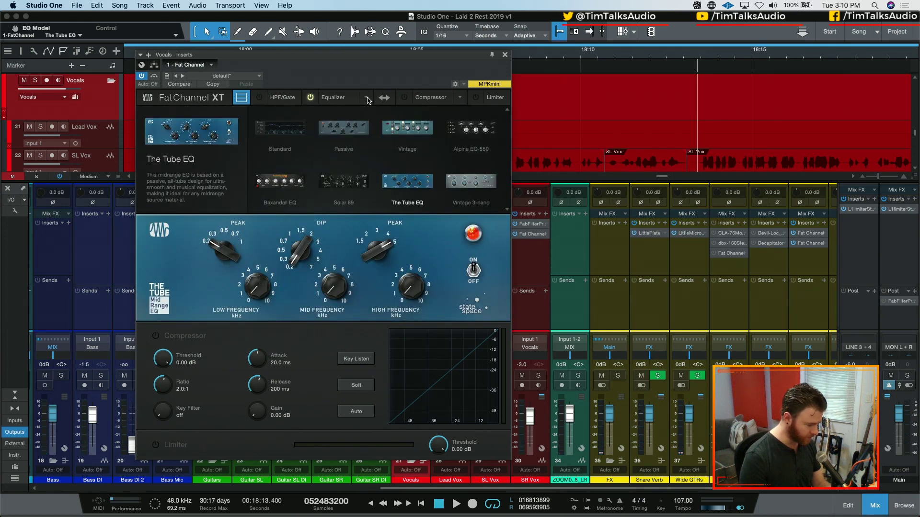
pyautogui.click(471, 128)
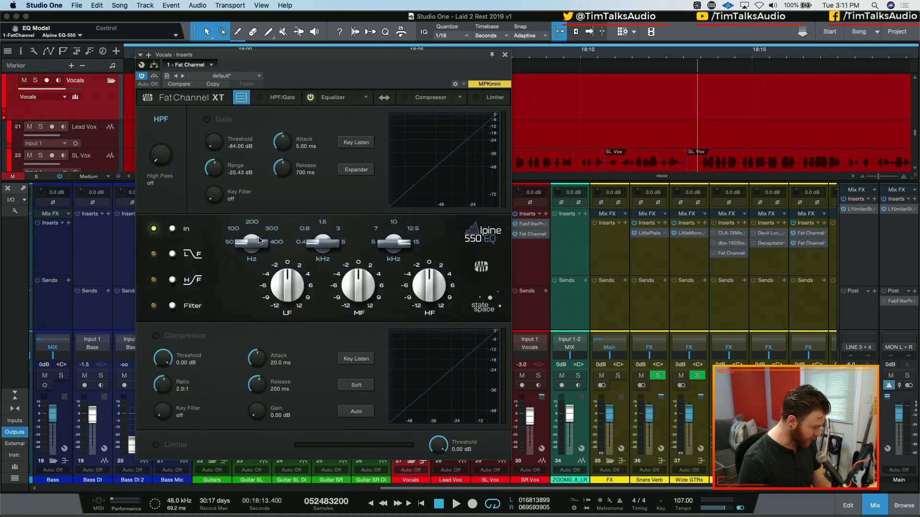
pyautogui.click(172, 280)
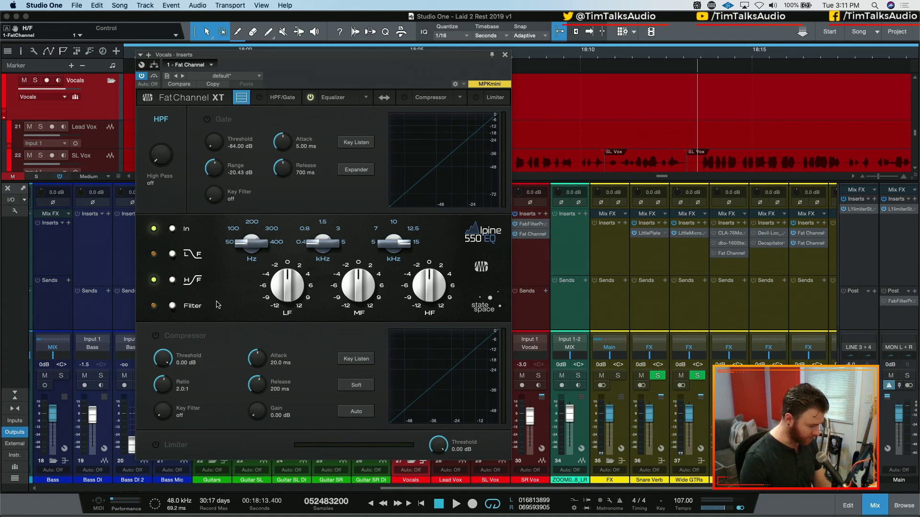
# Step: Set the Alpine high band to 7 kHz with 4 dB of gain while auditioning the vocals from 18:13.4
pyautogui.moveTo(389, 247); pyautogui.dragTo(396, 332)
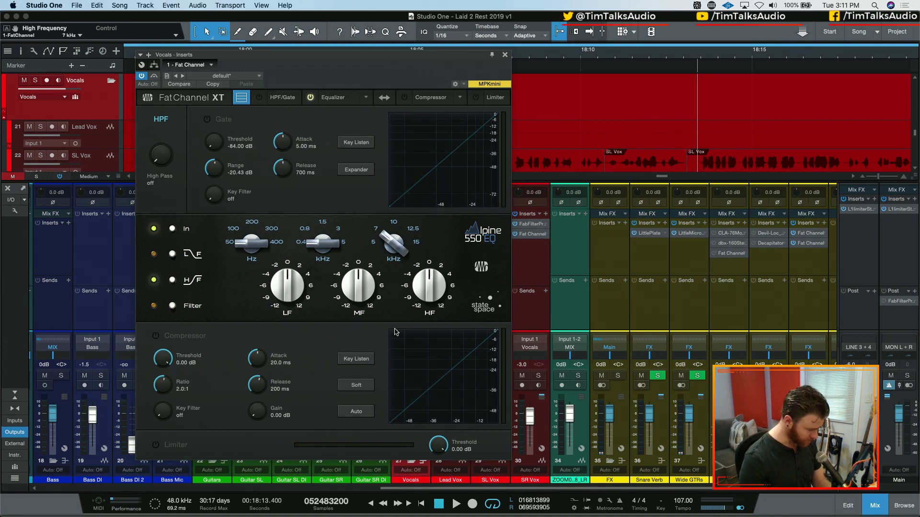
pyautogui.moveTo(396, 248); pyautogui.dragTo(577, 253)
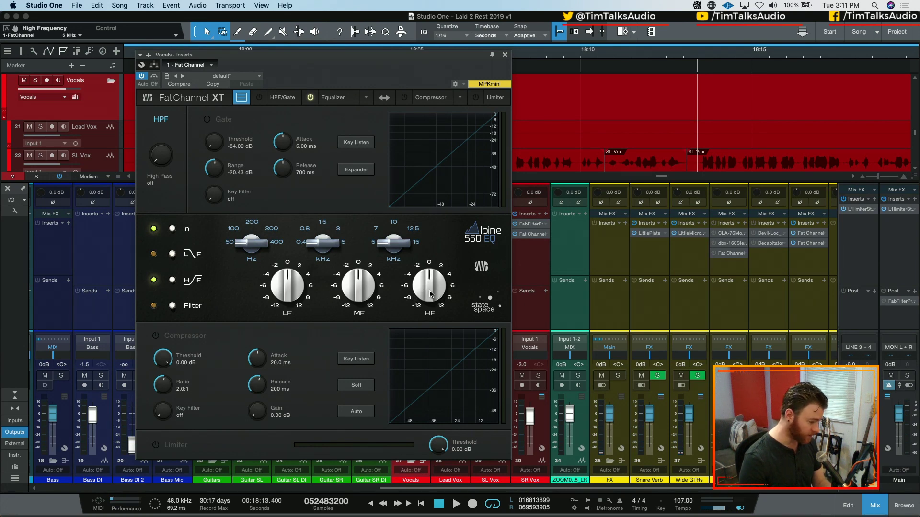
pyautogui.press('space')
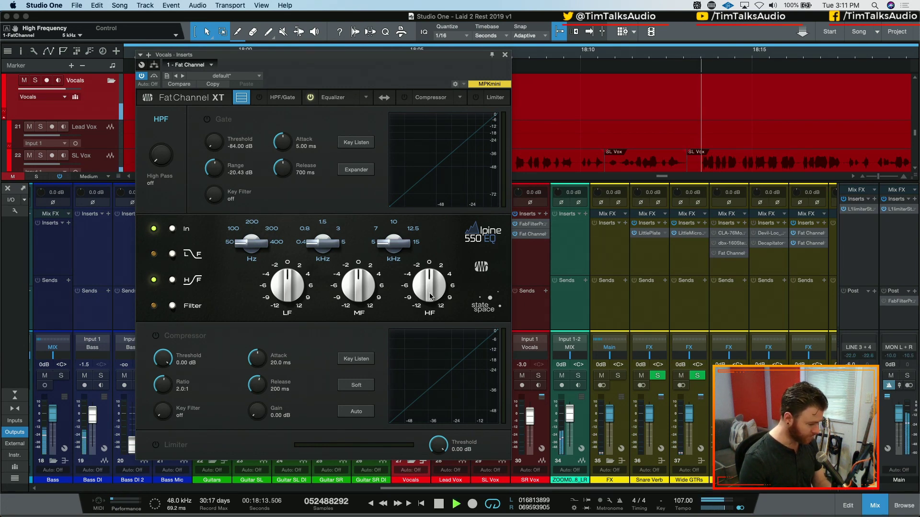
pyautogui.moveTo(442, 307); pyautogui.dragTo(427, 284)
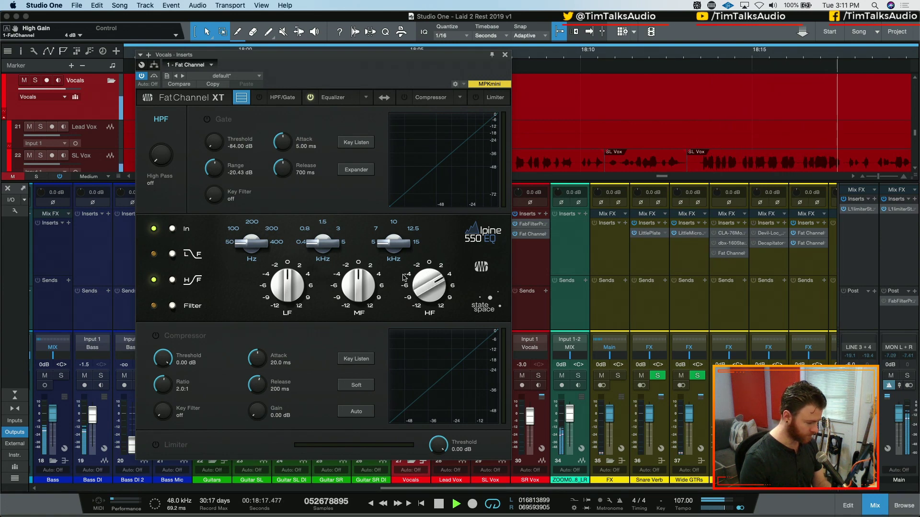
pyautogui.moveTo(393, 242); pyautogui.dragTo(394, 251)
pyautogui.moveTo(427, 283); pyautogui.dragTo(394, 254)
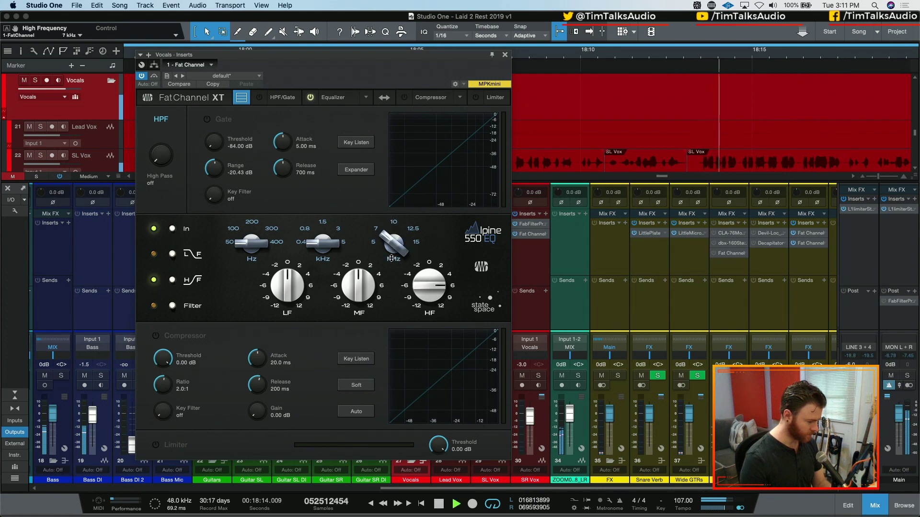
pyautogui.moveTo(421, 284); pyautogui.dragTo(418, 274)
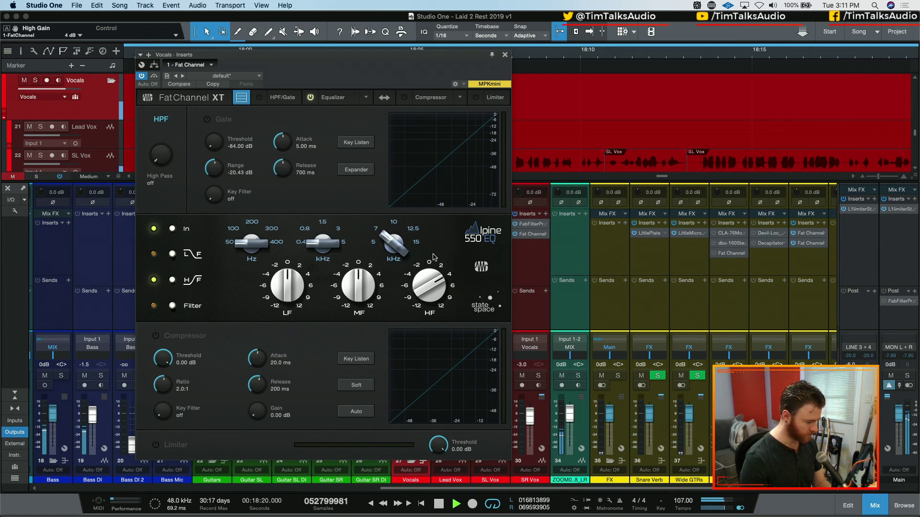
pyautogui.press('space')
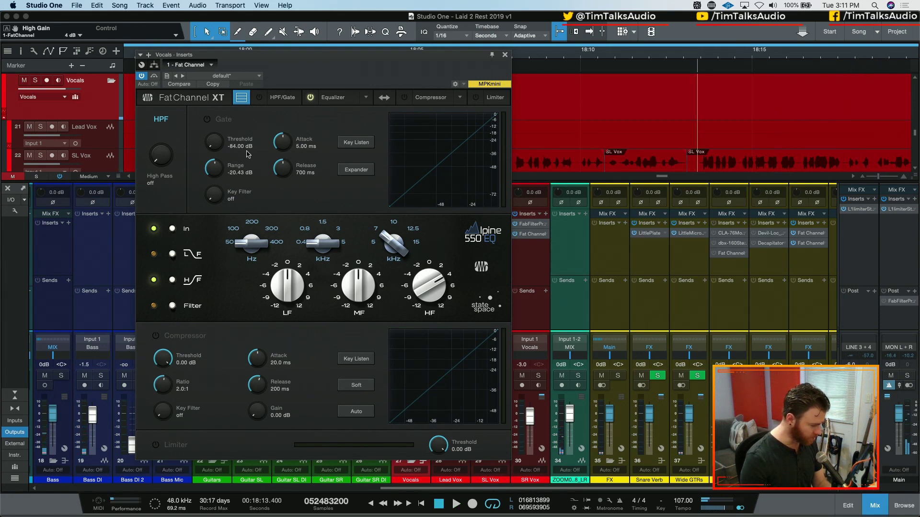
# Step: Play the vocals from 18:13.4 and compare the Alpine equalizer bypassed and active
pyautogui.moveTo(163, 157)
pyautogui.mouseDown()
pyautogui.moveTo(162, 147)
pyautogui.moveTo(161, 161)
pyautogui.mouseUp()
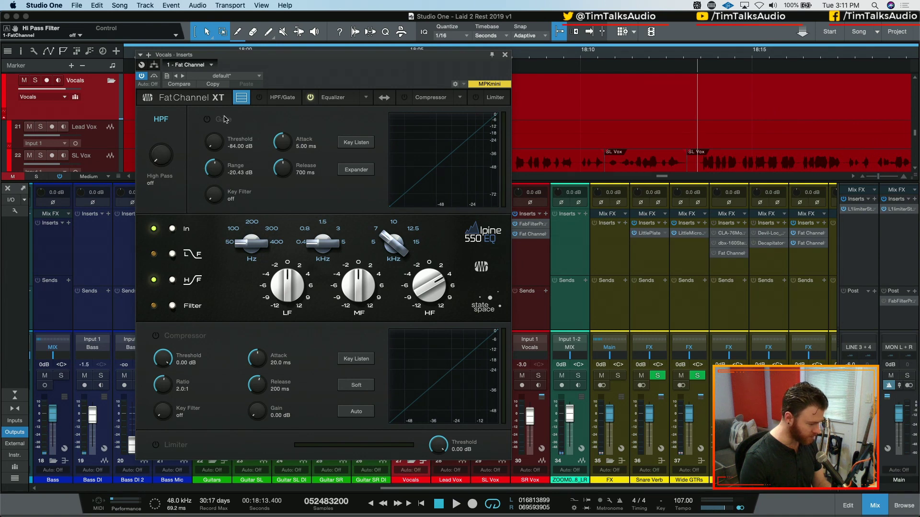
pyautogui.press('space')
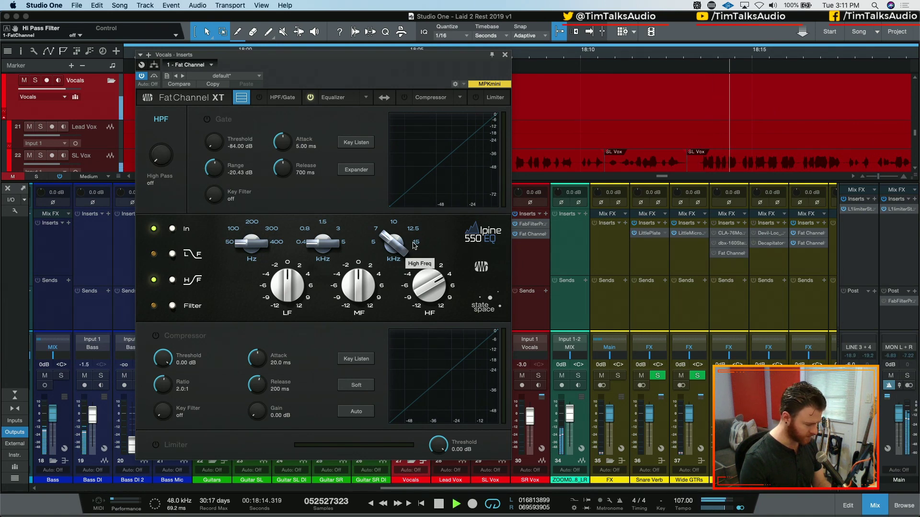
pyautogui.click(172, 229)
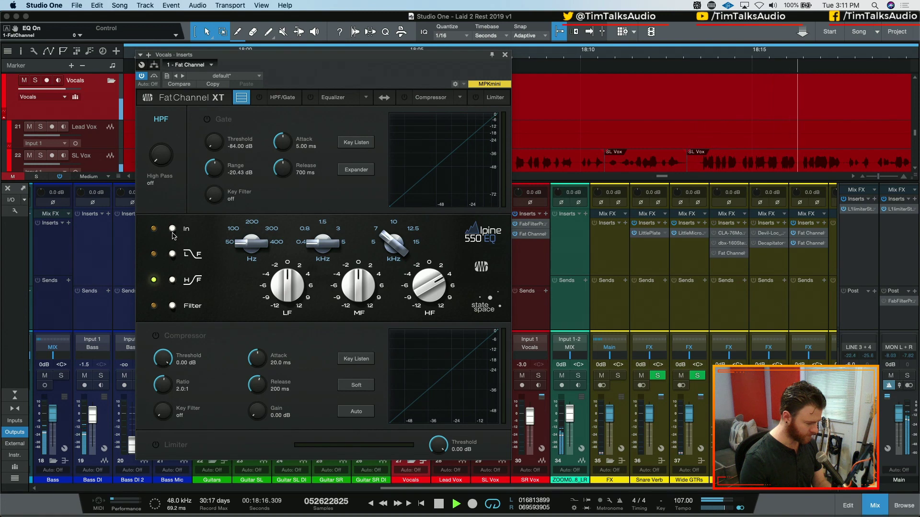
pyautogui.click(172, 229)
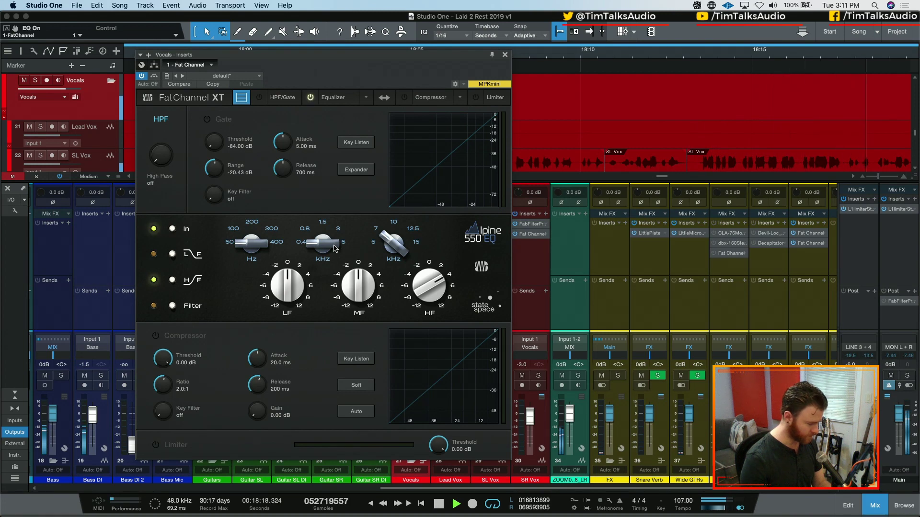
pyautogui.press('space')
# Step: Set the Alpine mid band to 3 kHz with 2 dB of gain while auditioning the vocals
pyautogui.moveTo(323, 242); pyautogui.dragTo(320, 178)
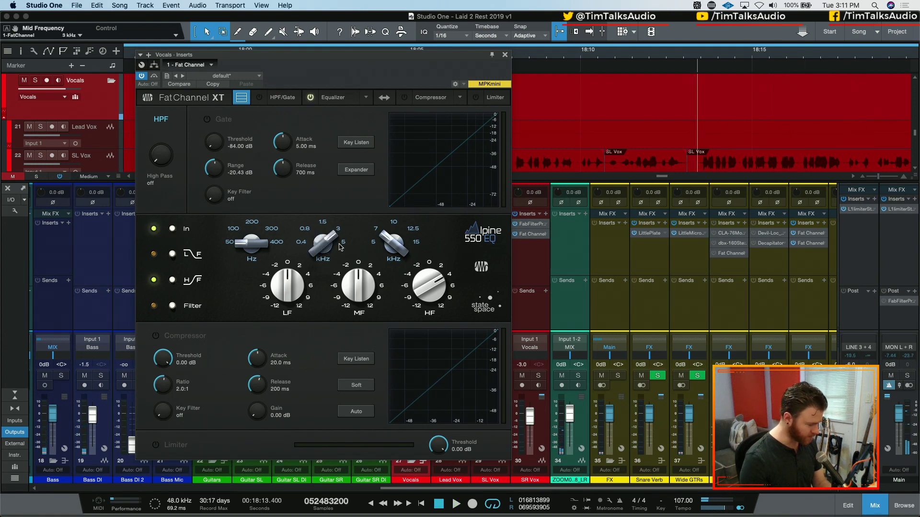
pyautogui.moveTo(359, 292)
pyautogui.mouseDown()
pyautogui.moveTo(350, 291)
pyautogui.moveTo(362, 259)
pyautogui.moveTo(362, 281)
pyautogui.mouseUp()
pyautogui.press('space')
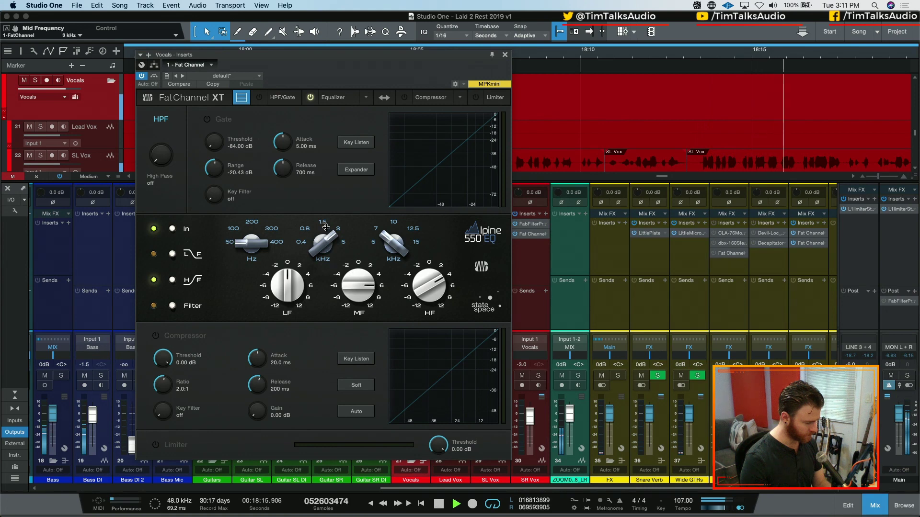
pyautogui.moveTo(322, 242)
pyautogui.mouseDown()
pyautogui.moveTo(324, 224)
pyautogui.moveTo(324, 248)
pyautogui.moveTo(324, 240)
pyautogui.mouseUp()
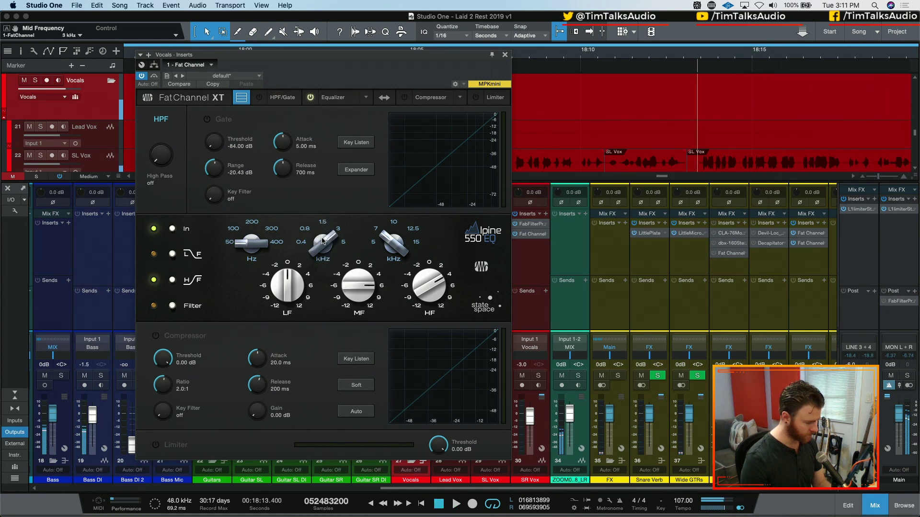
pyautogui.moveTo(340, 274); pyautogui.dragTo(344, 292)
pyautogui.press('space')
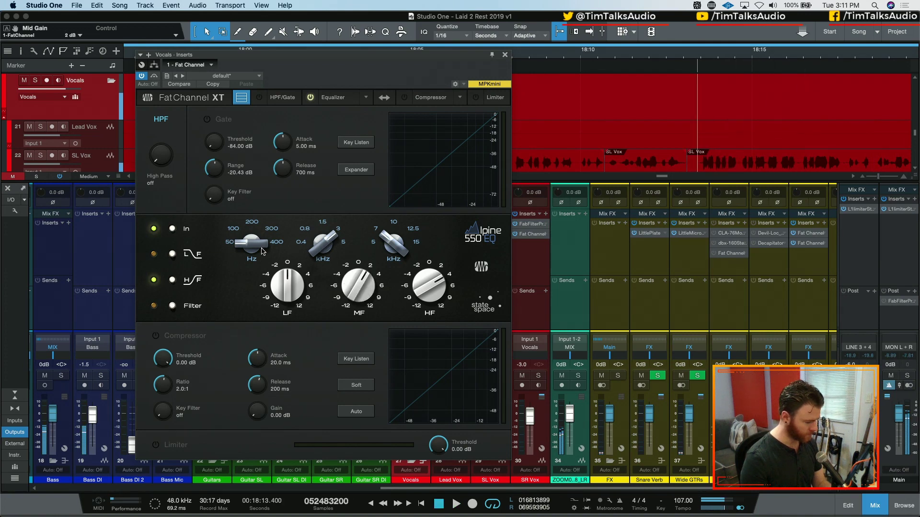
# Step: Set the Alpine low band to 300 Hz with -4 dB of gain while auditioning the vocals
pyautogui.moveTo(252, 244)
pyautogui.mouseDown()
pyautogui.moveTo(275, 246)
pyautogui.moveTo(266, 241)
pyautogui.mouseUp()
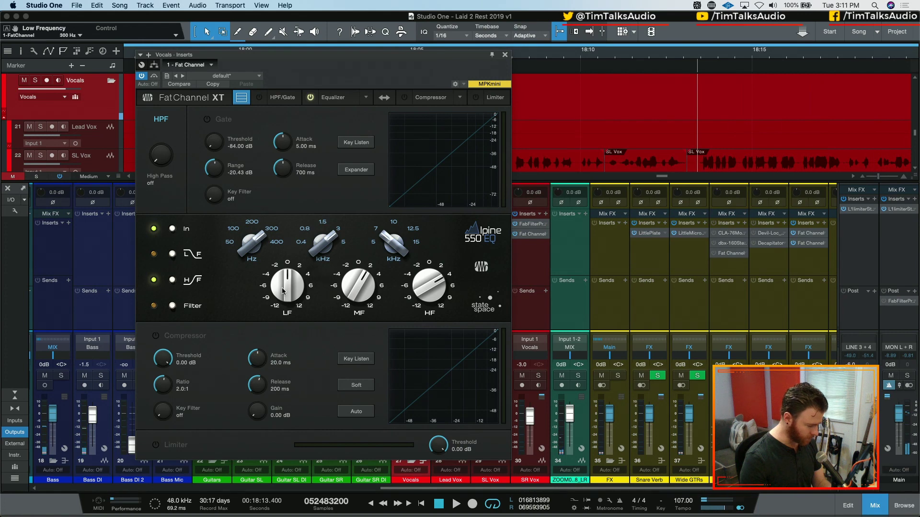
pyautogui.moveTo(283, 291); pyautogui.dragTo(278, 256)
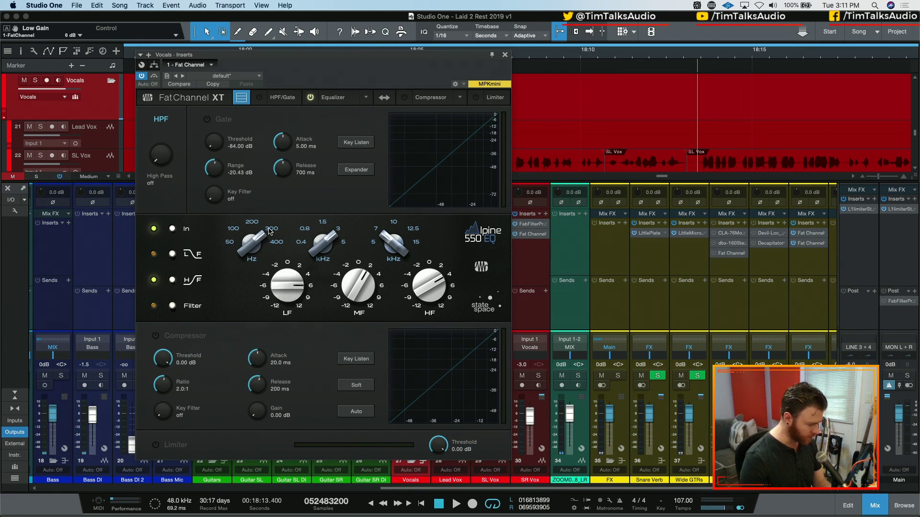
pyautogui.press('space')
pyautogui.moveTo(294, 273); pyautogui.dragTo(287, 306)
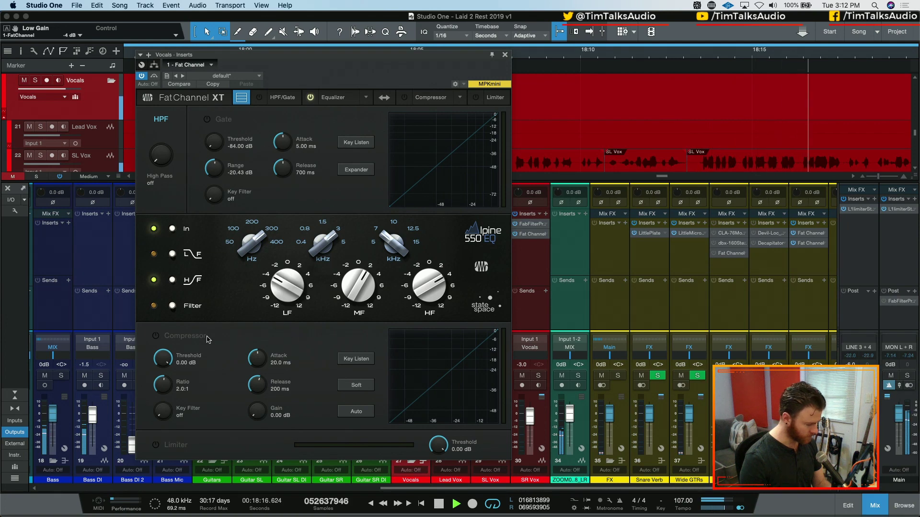
# Step: Change the Fat Channel compressor model to The Tube P1B and toggle its key listen switch
pyautogui.click(459, 96)
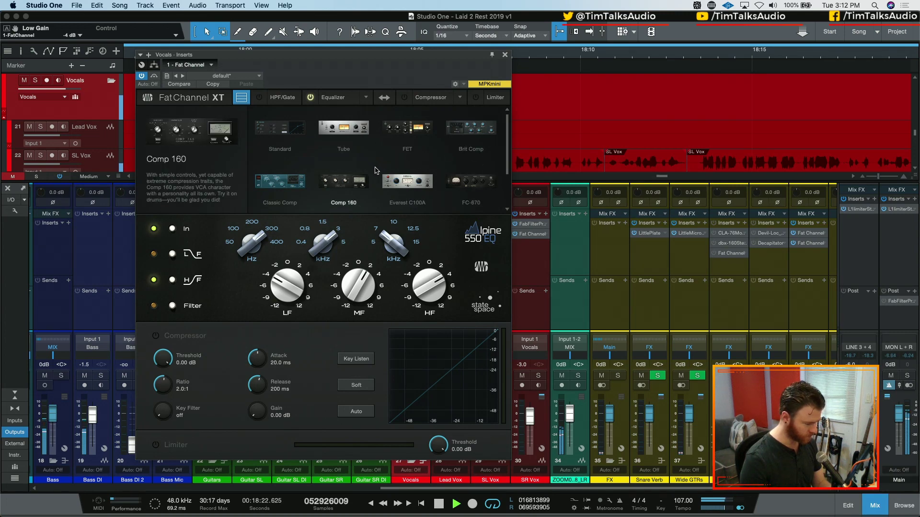
pyautogui.scroll(-3, 360, 182)
pyautogui.click(280, 182)
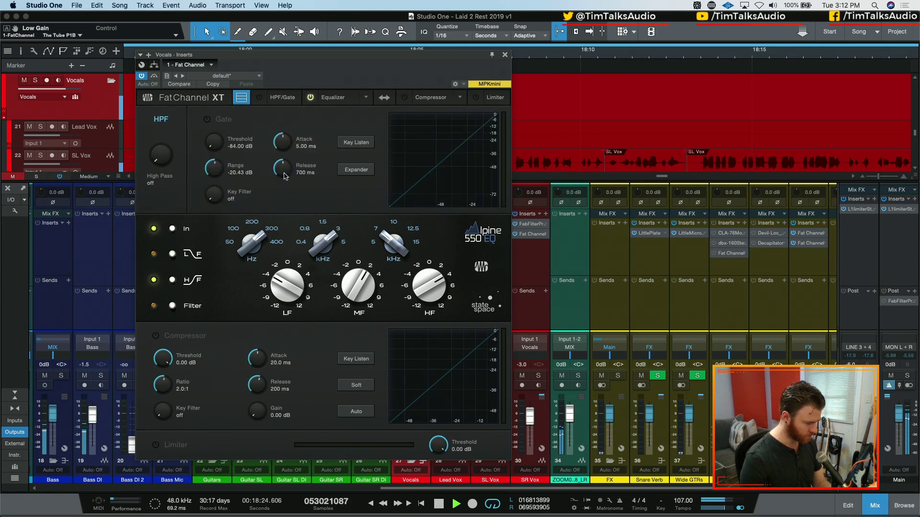
pyautogui.click(469, 354)
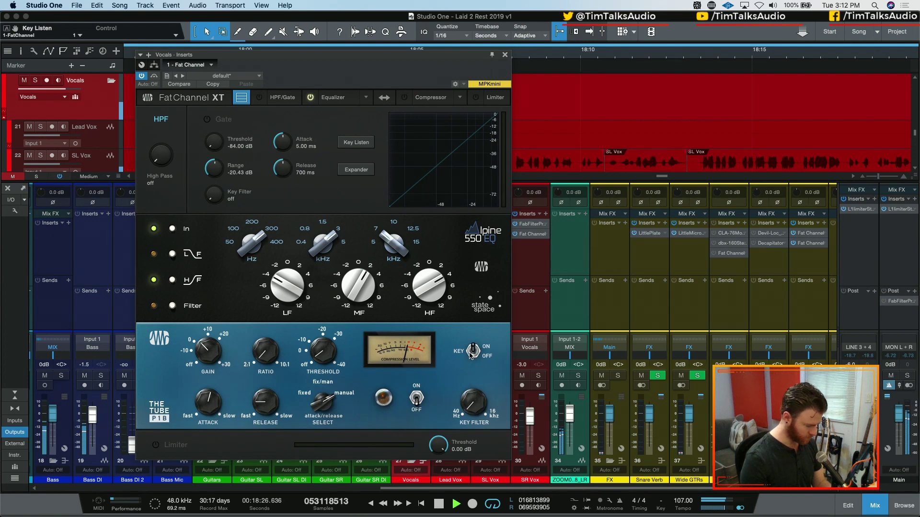
# Step: Switch the tube compressor's attack/release select to fixed, with release at 70 ms and attack at 600 ms
pyautogui.click(321, 404)
pyautogui.moveTo(271, 418); pyautogui.dragTo(268, 446)
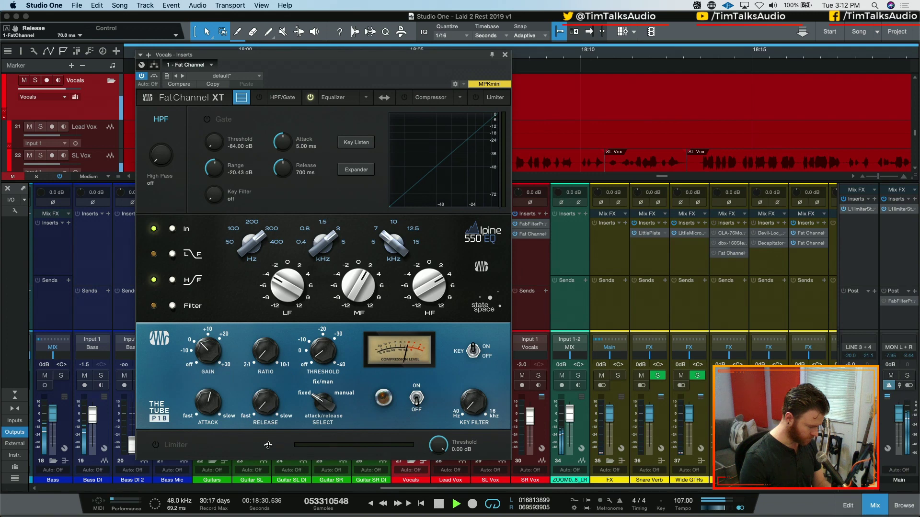
pyautogui.moveTo(210, 410); pyautogui.dragTo(210, 422)
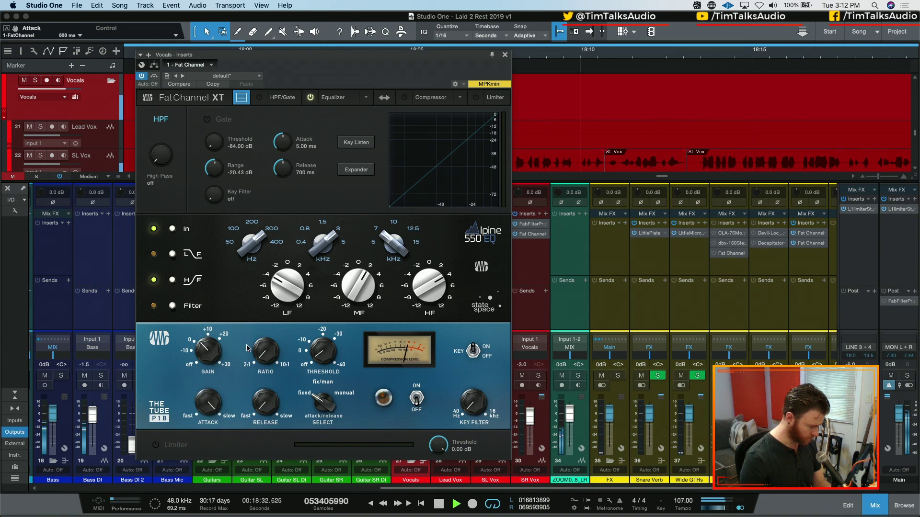
# Step: Try the tube compressor on the vocals with the threshold at about -10 dB, auditioning from 18:13.4
pyautogui.moveTo(327, 358)
pyautogui.mouseDown()
pyautogui.moveTo(322, 332)
pyautogui.moveTo(335, 357)
pyautogui.mouseUp()
pyautogui.press('space')
pyautogui.press('space')
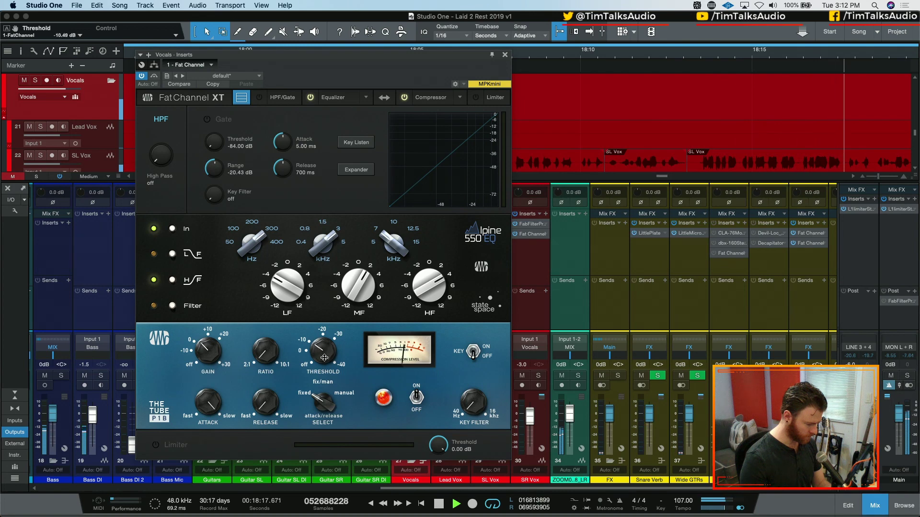
pyautogui.moveTo(324, 349); pyautogui.dragTo(325, 360)
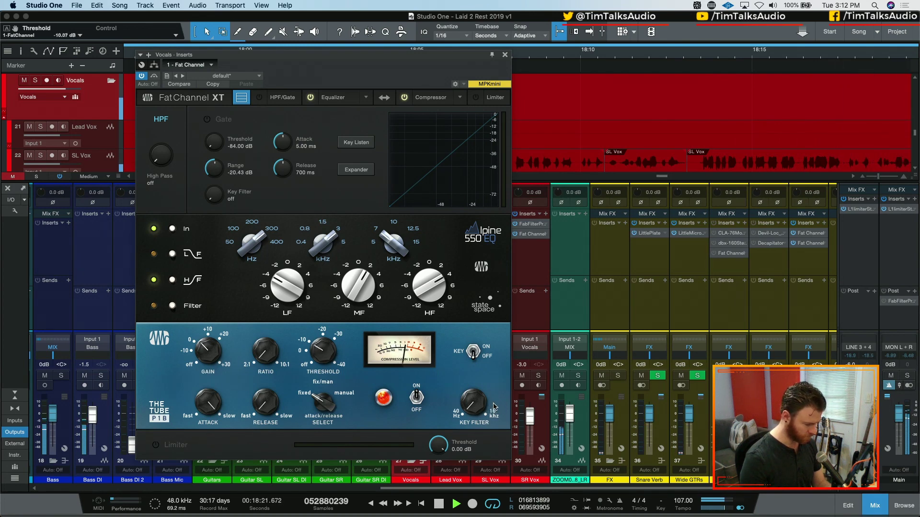
pyautogui.press('space')
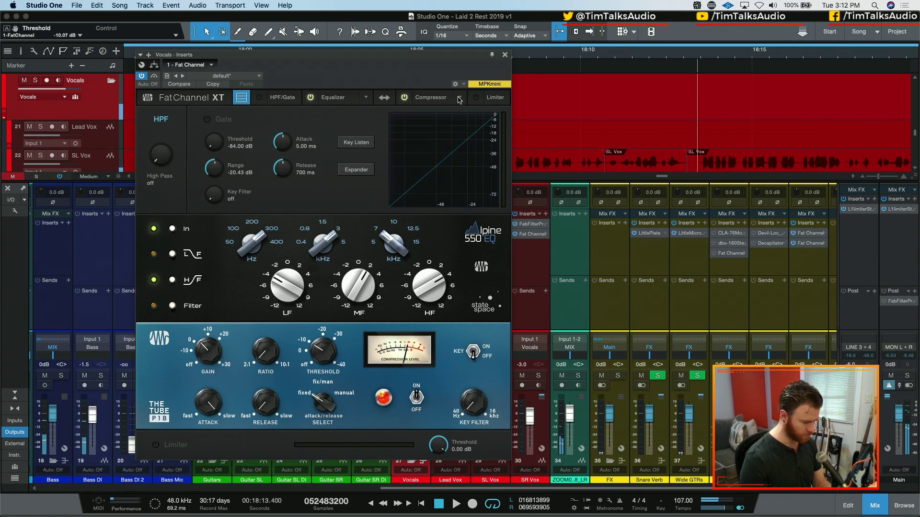
# Step: Change the compressor model to Comp 160 and try a 3.4:1 compression ratio while auditioning the vocals
pyautogui.click(459, 98)
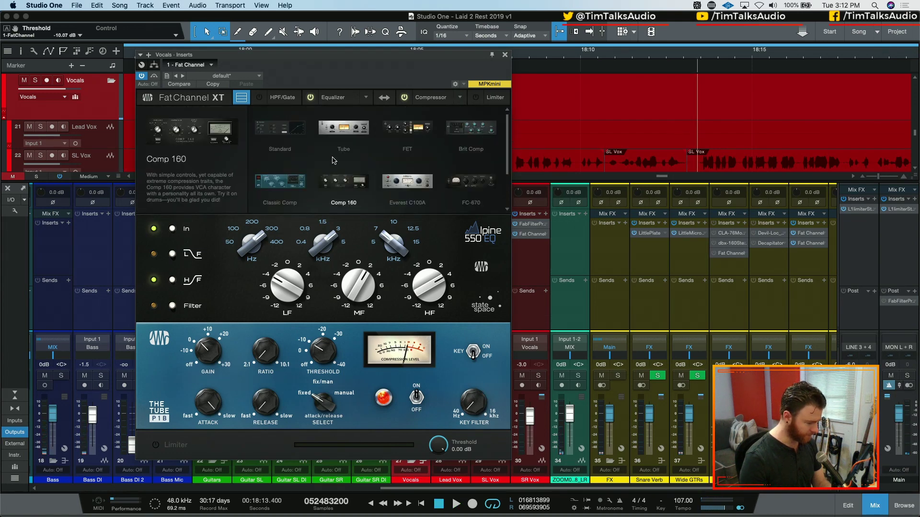
pyautogui.click(344, 183)
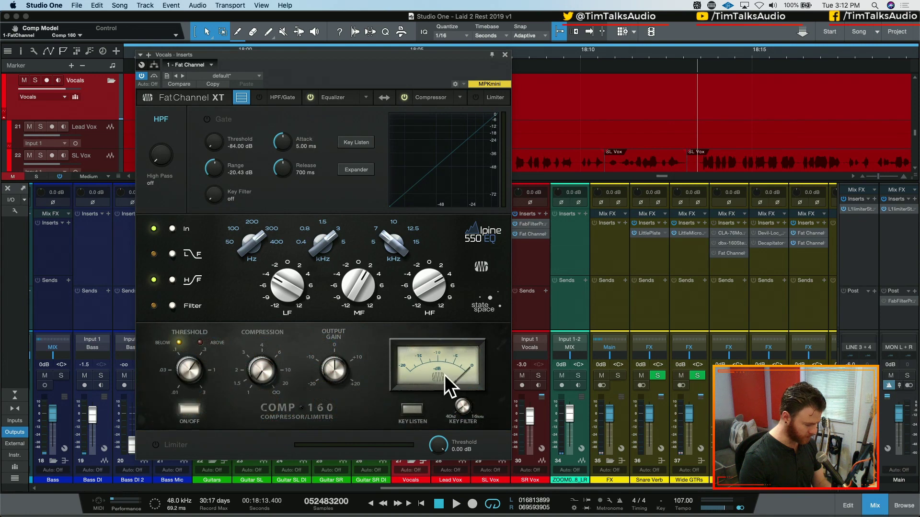
pyautogui.press('space')
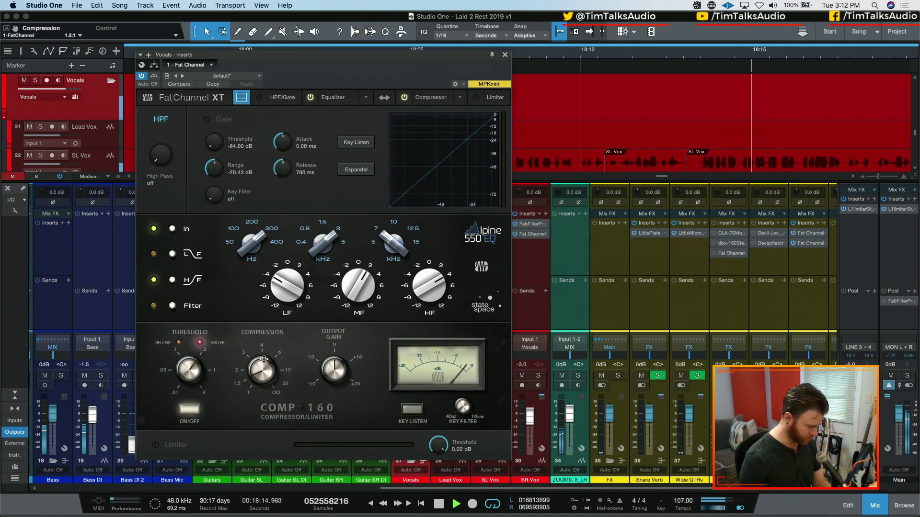
pyautogui.moveTo(264, 359); pyautogui.dragTo(267, 329)
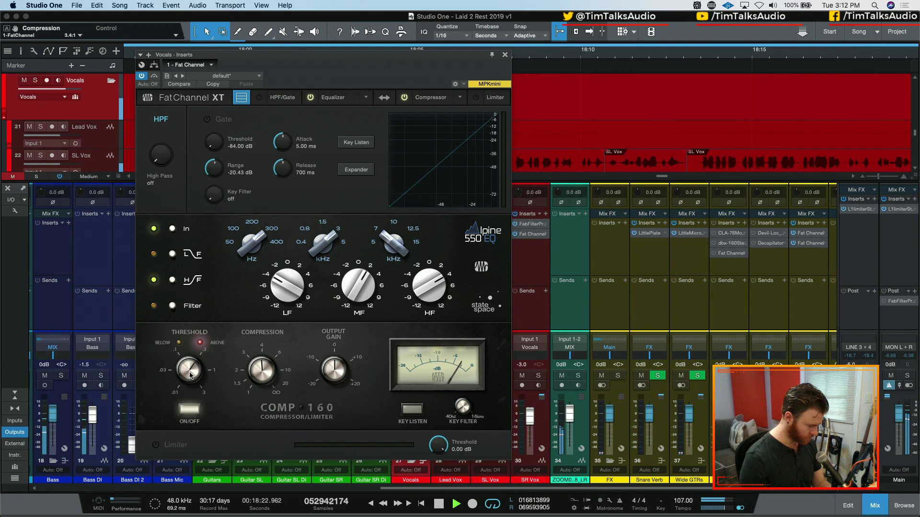
# Step: Briefly try the limiter, turn off the Fat Channel compressor, and close the plug-in after stopping playback
pyautogui.click(157, 445)
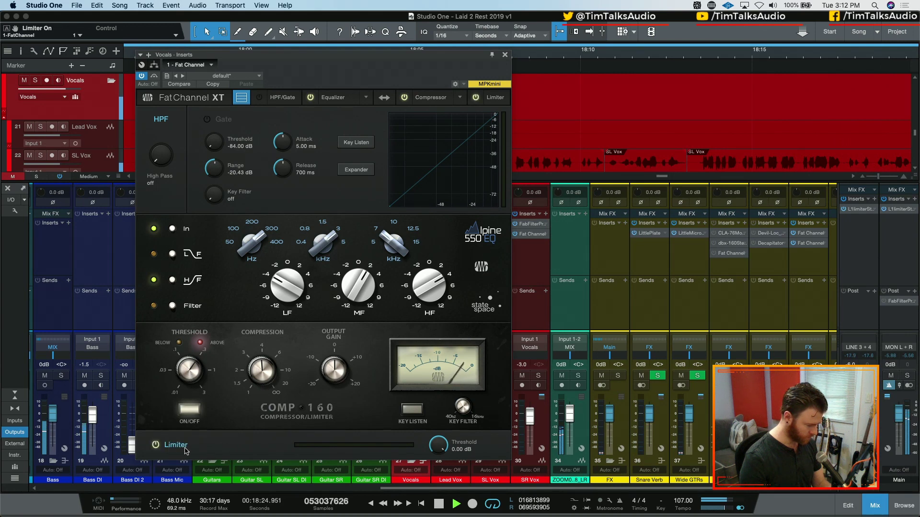
pyautogui.click(166, 446)
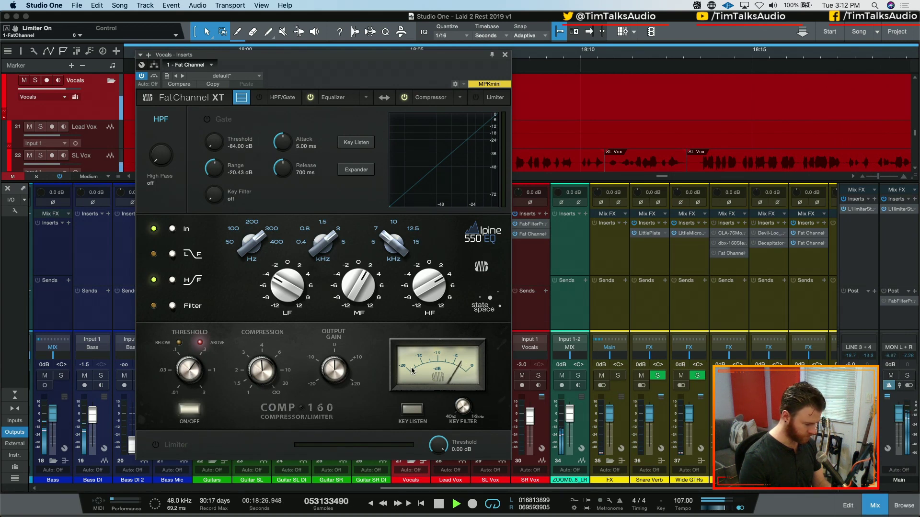
pyautogui.click(404, 97)
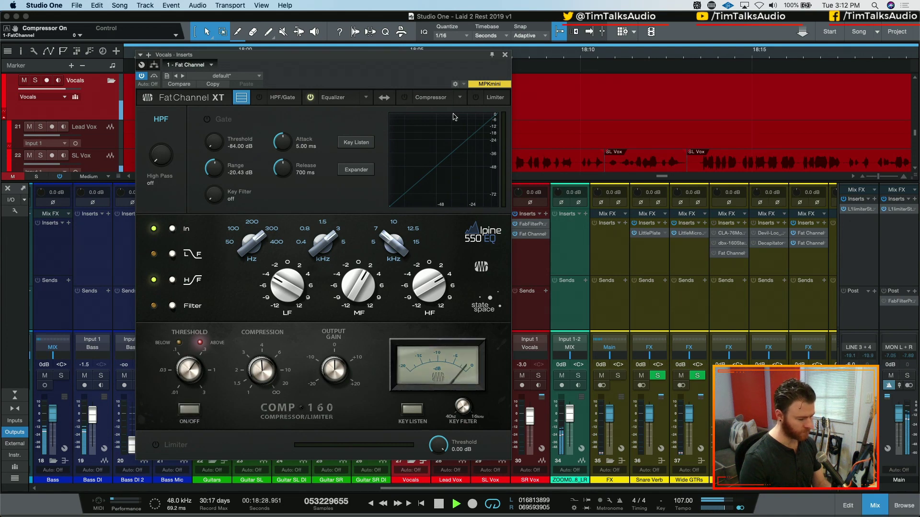
pyautogui.press('space')
pyautogui.click(506, 55)
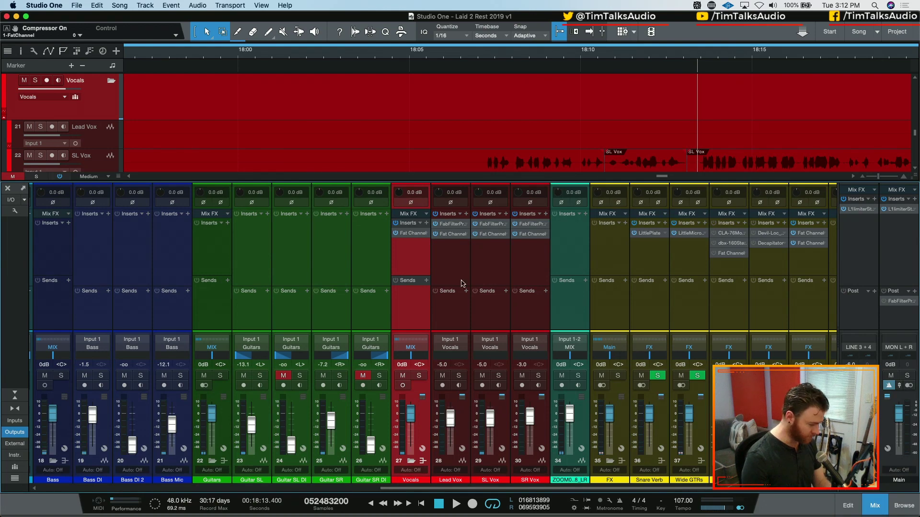
# Step: Search the plug-ins for "pawn" and insert Pawn Shop Comp on the Vocals bus after Fat Channel
pyautogui.click(427, 223)
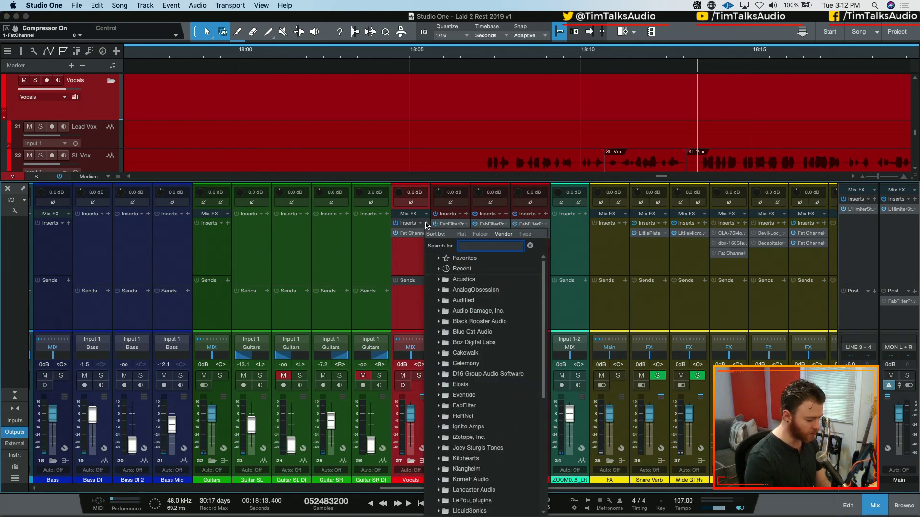
pyautogui.write('pawn')
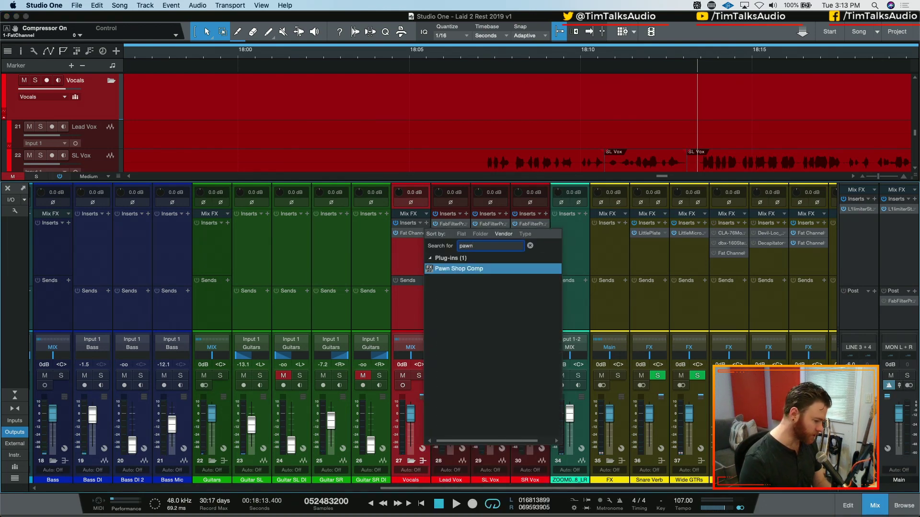
pyautogui.click(490, 269)
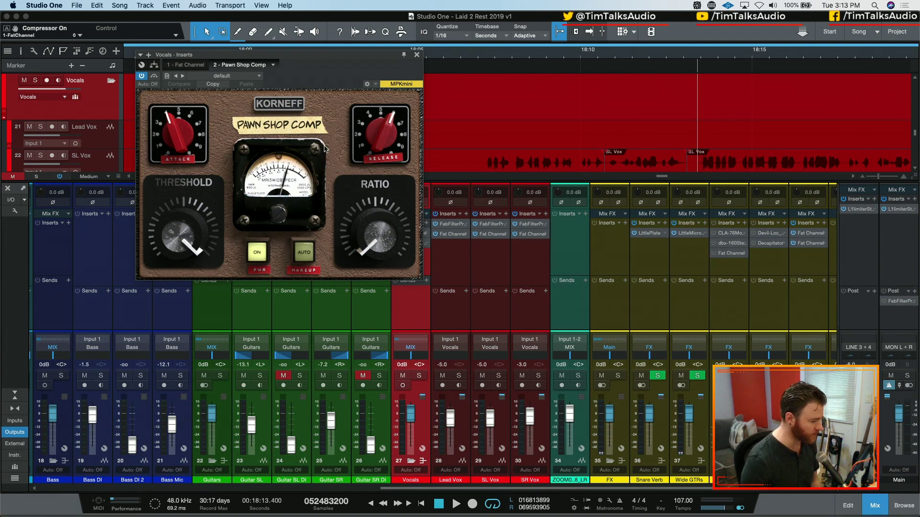
# Step: Toggle Pawn Shop Comp's power and auto makeup switches and return both to their original settings
pyautogui.click(263, 252)
pyautogui.click(263, 253)
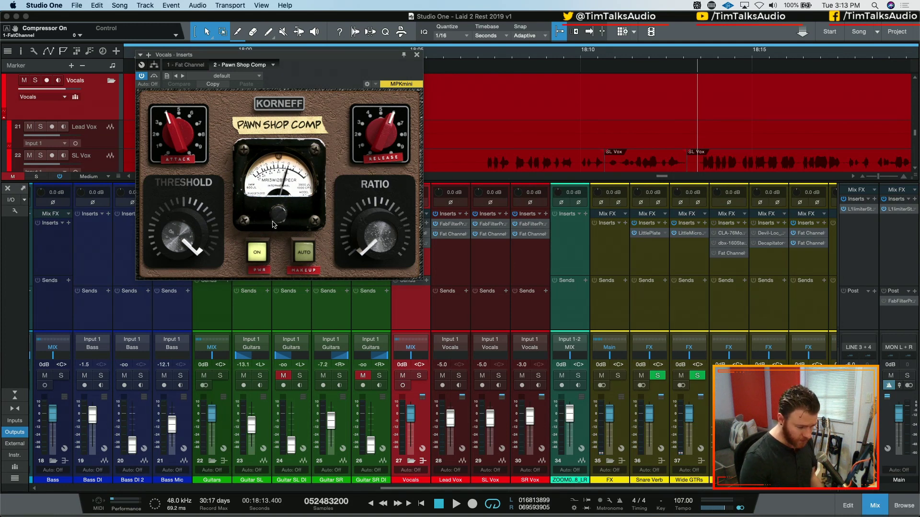
pyautogui.click(311, 258)
pyautogui.click(309, 257)
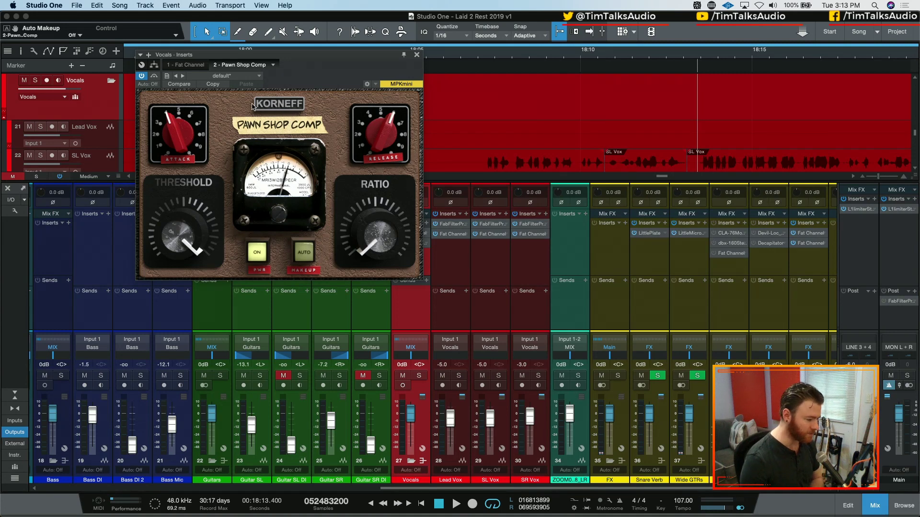
# Step: Look over Pawn Shop Comp's rear panel, including its resistor and FET type options, and return to the front panel
pyautogui.click(279, 105)
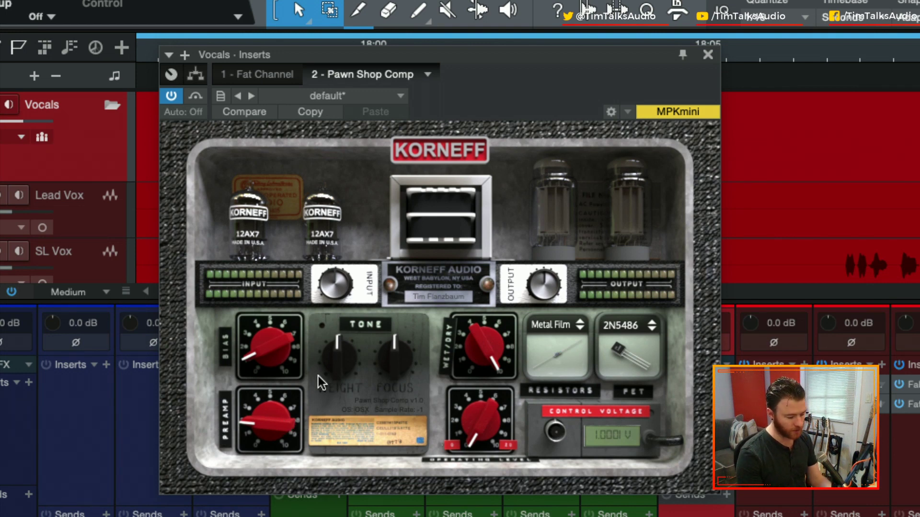
pyautogui.click(558, 349)
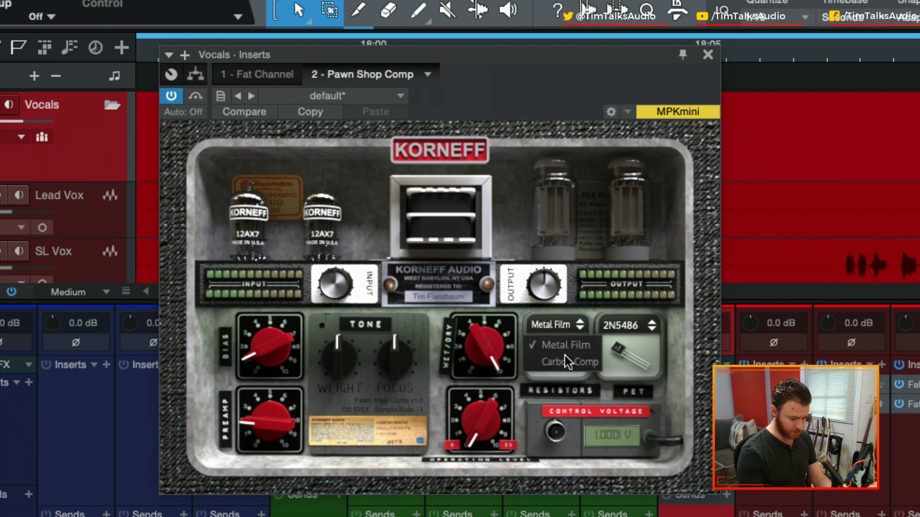
pyautogui.click(546, 319)
pyautogui.click(612, 325)
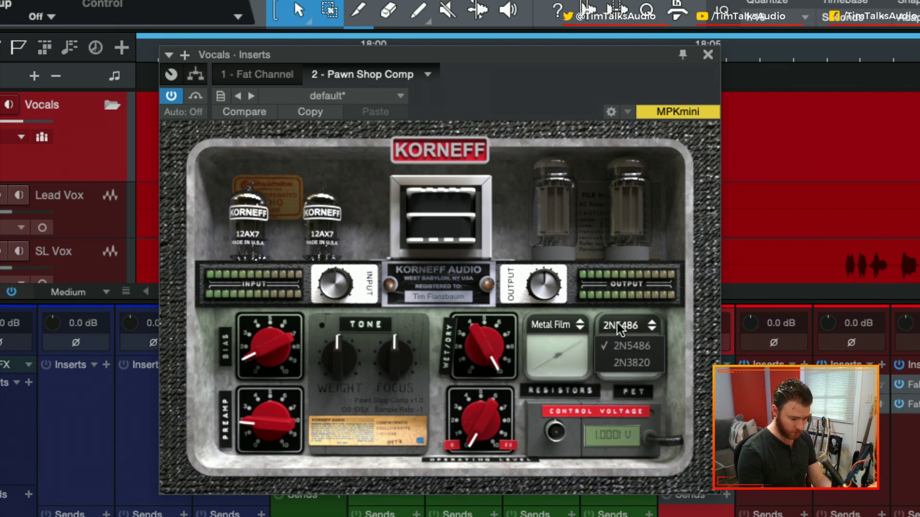
pyautogui.click(620, 332)
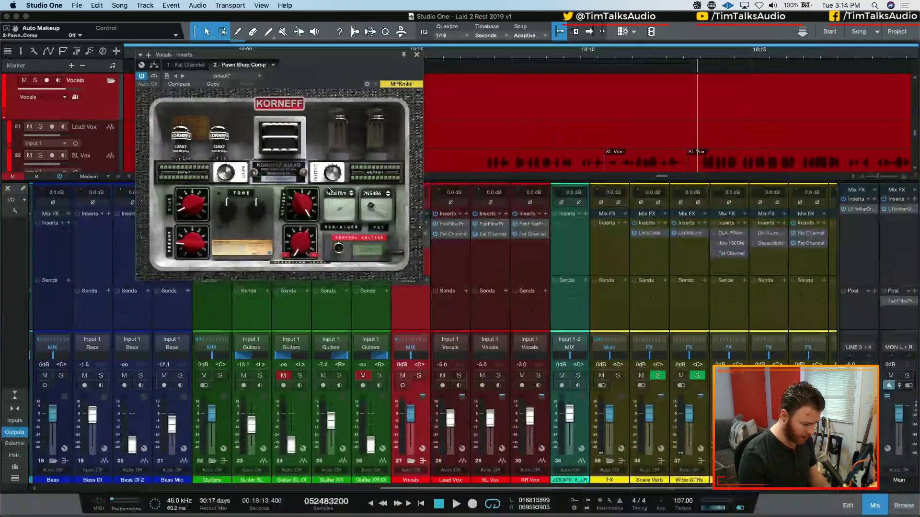
pyautogui.click(294, 104)
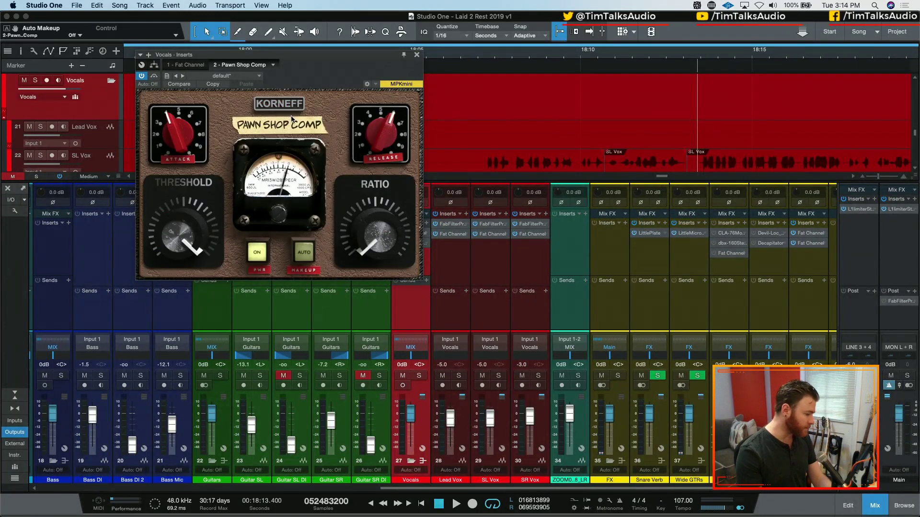
# Step: Load the Scream Vox preset from Pawn Shop Comp's Vocals category and play the vocals from 18:13.4
pyautogui.click(293, 126)
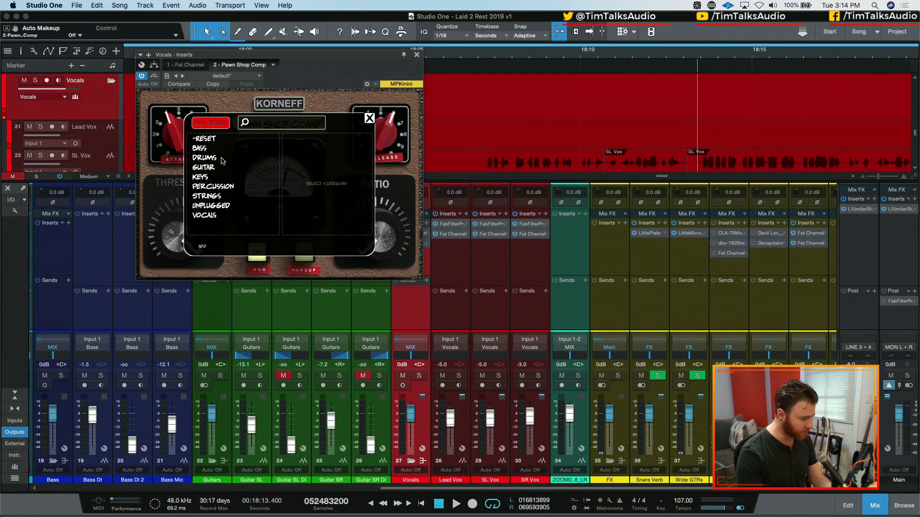
pyautogui.click(206, 209)
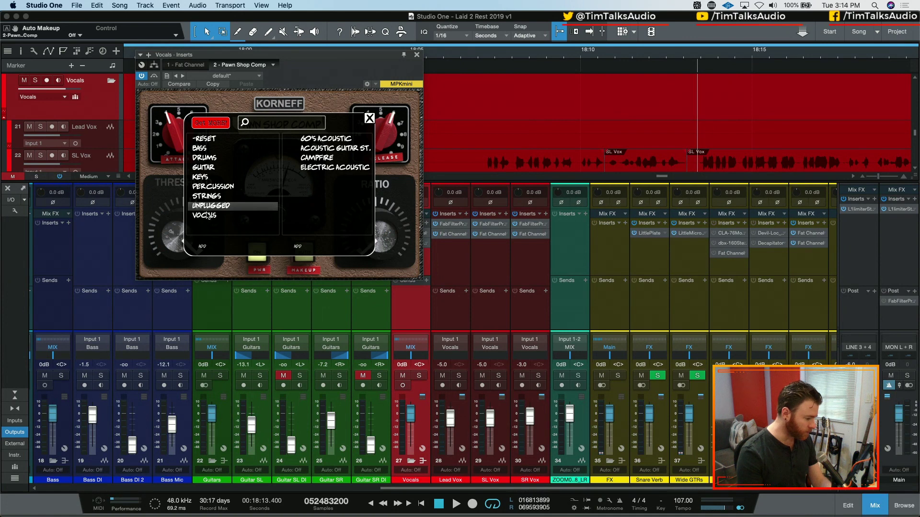
pyautogui.click(206, 215)
pyautogui.click(345, 138)
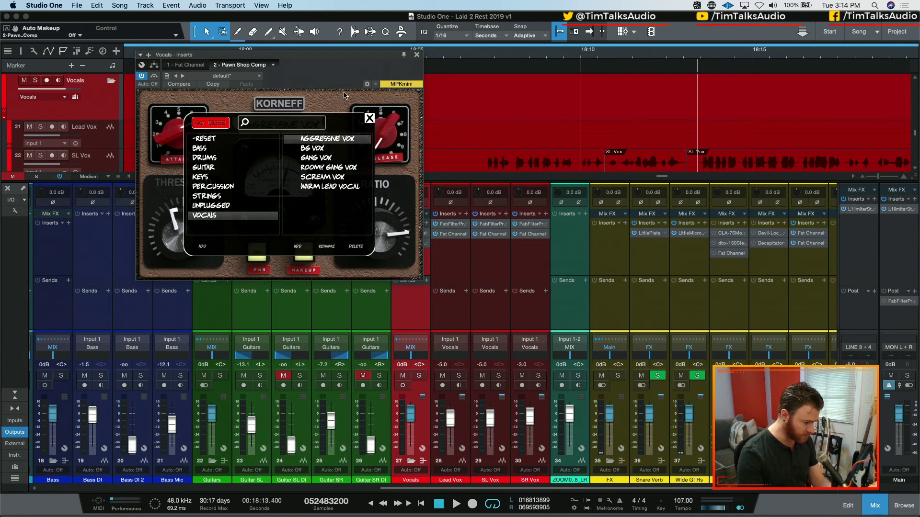
pyautogui.click(338, 180)
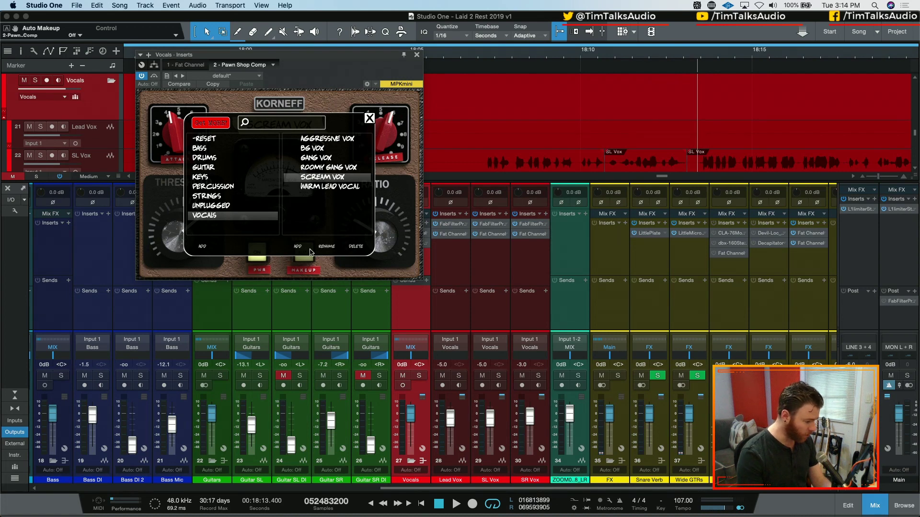
pyautogui.click(369, 117)
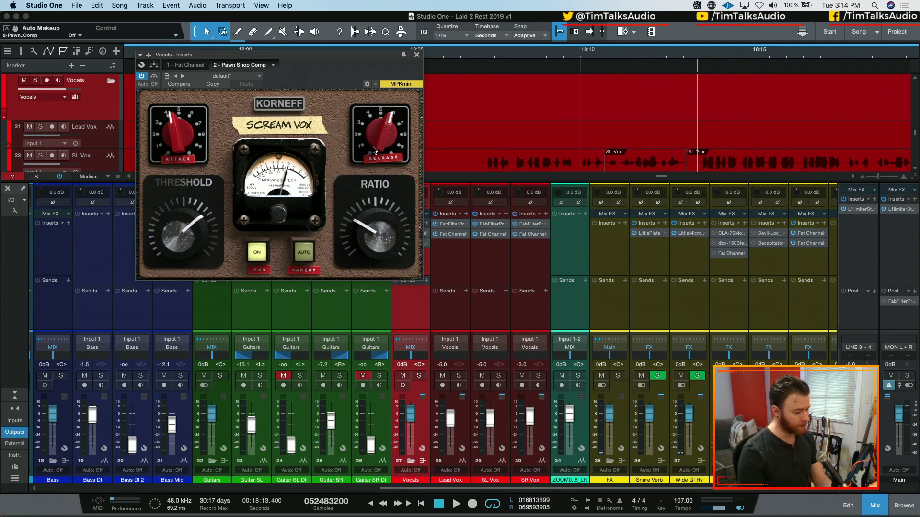
pyautogui.press('space')
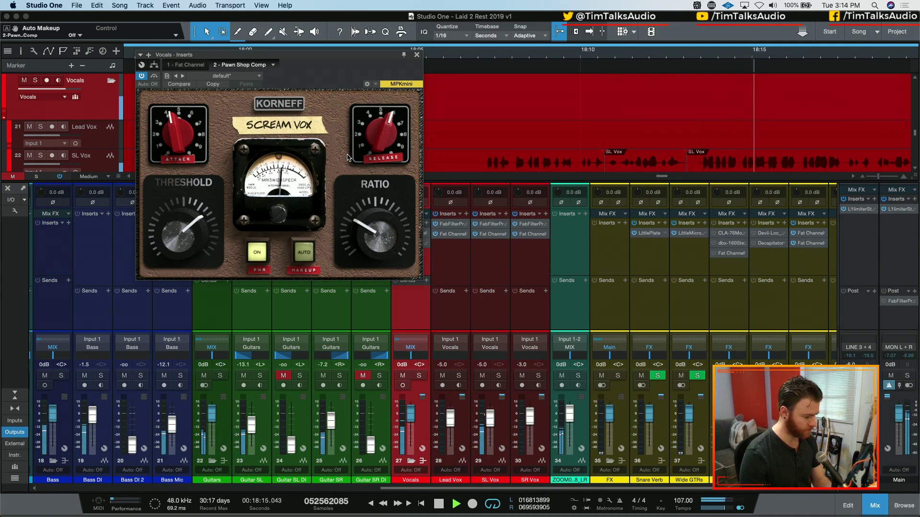
# Step: Compare the playing vocals with Pawn Shop Comp powered off and on, close the plug-in and stop playback
pyautogui.click(257, 253)
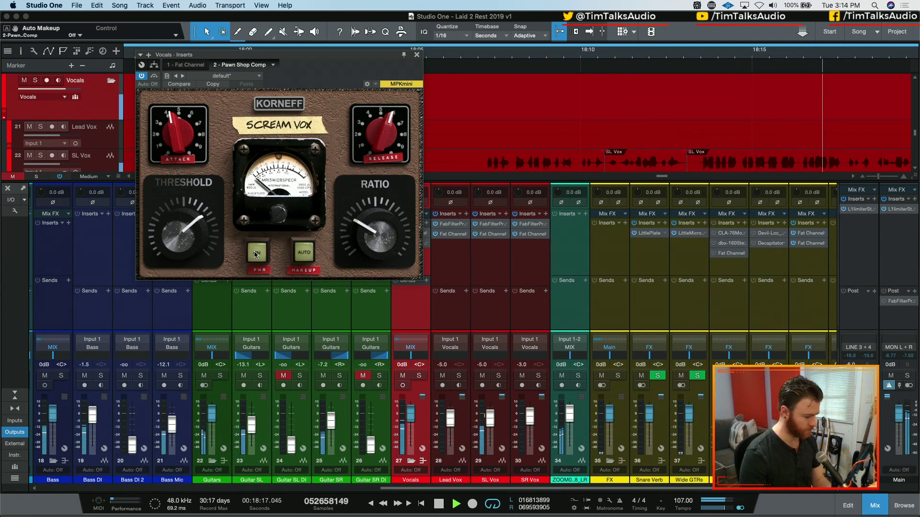
pyautogui.click(257, 252)
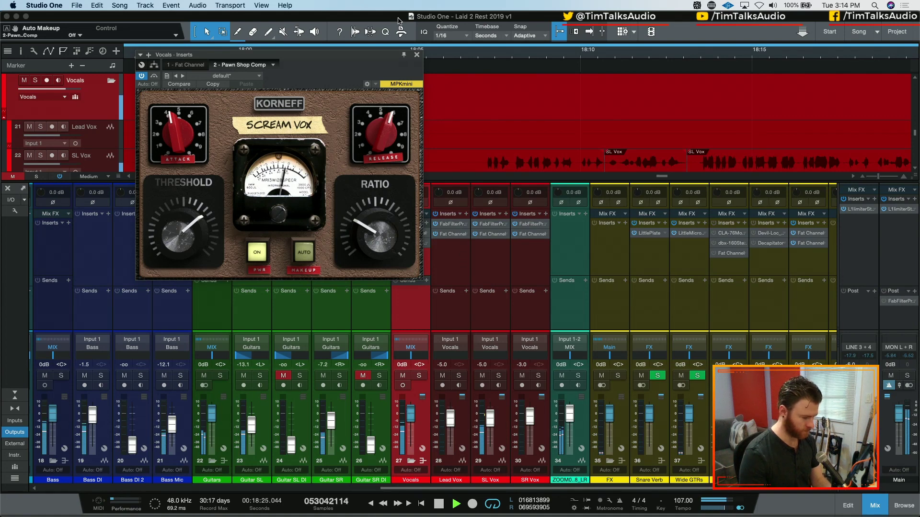
pyautogui.click(416, 55)
pyautogui.press('space')
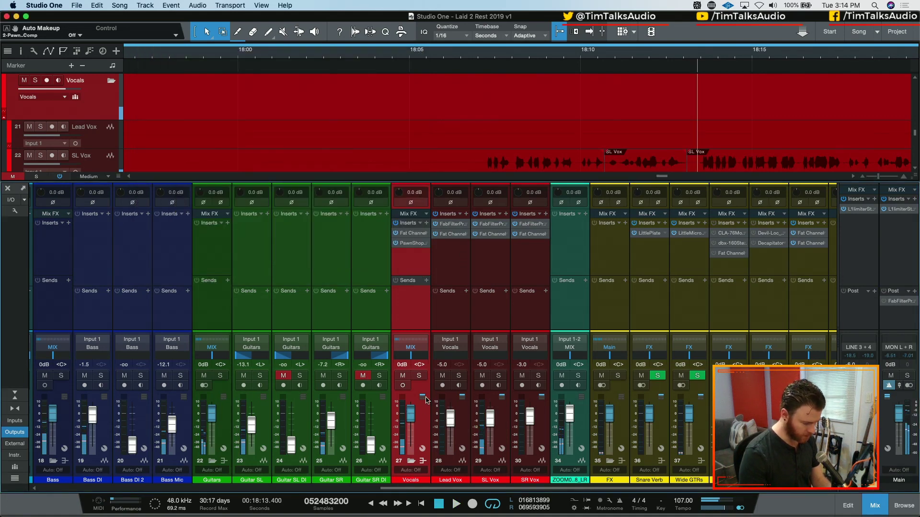
# Step: Set the Vocals bus volume to -4 dB and play the mix to check the level
pyautogui.click(401, 364)
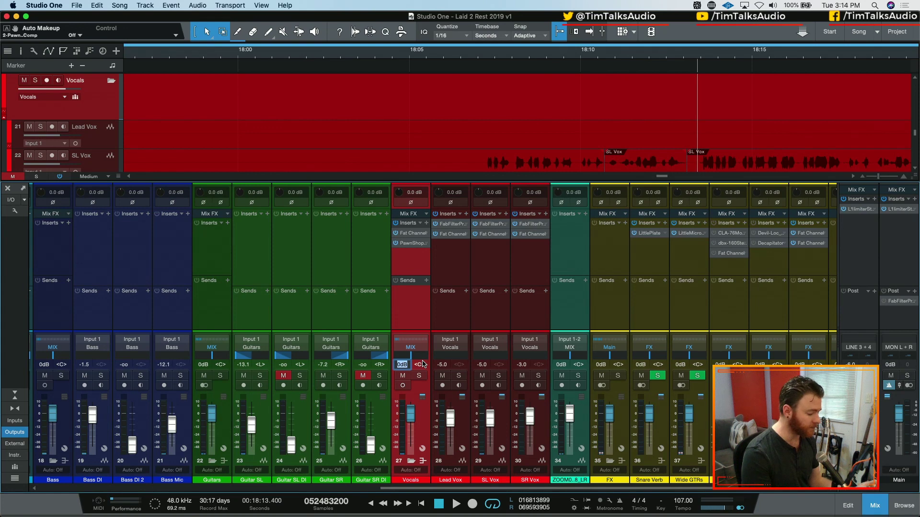
pyautogui.write('-4')
pyautogui.press('Return')
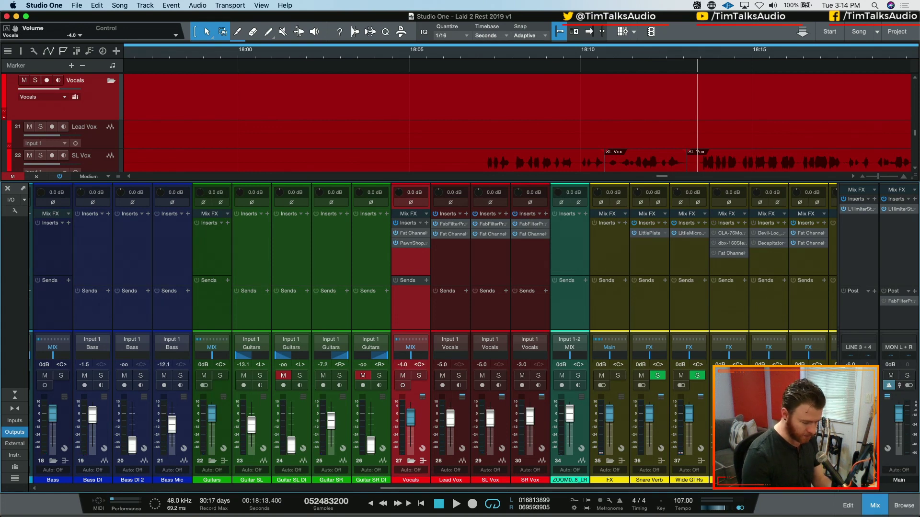
pyautogui.press('space')
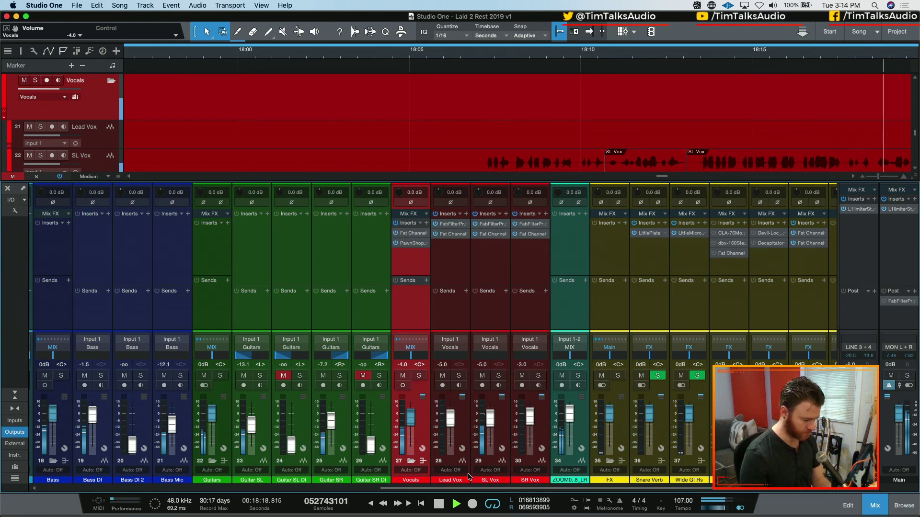
pyautogui.press('space')
# Step: Search the plug-ins for "api" while the mix plays and insert API-2500 Stereo on the Drums bus
pyautogui.hscroll(-15, 235, 454)
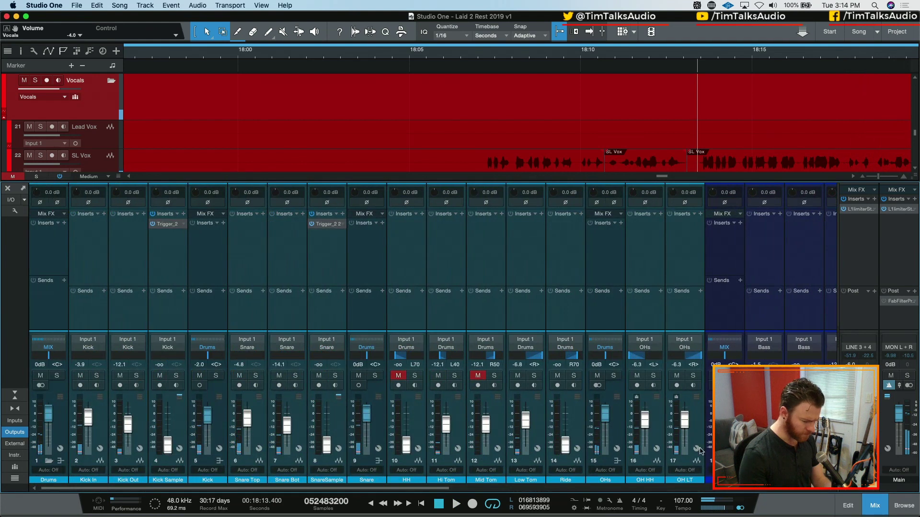
pyautogui.press('space')
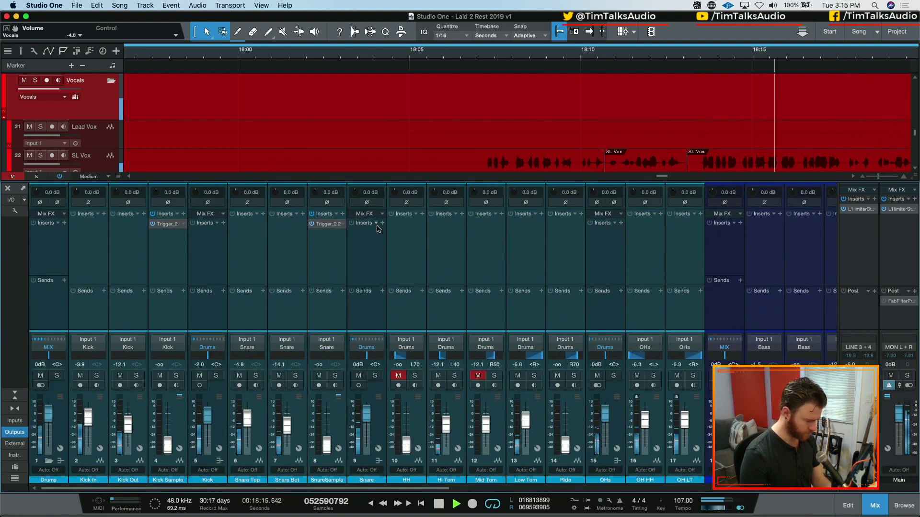
pyautogui.click(59, 240)
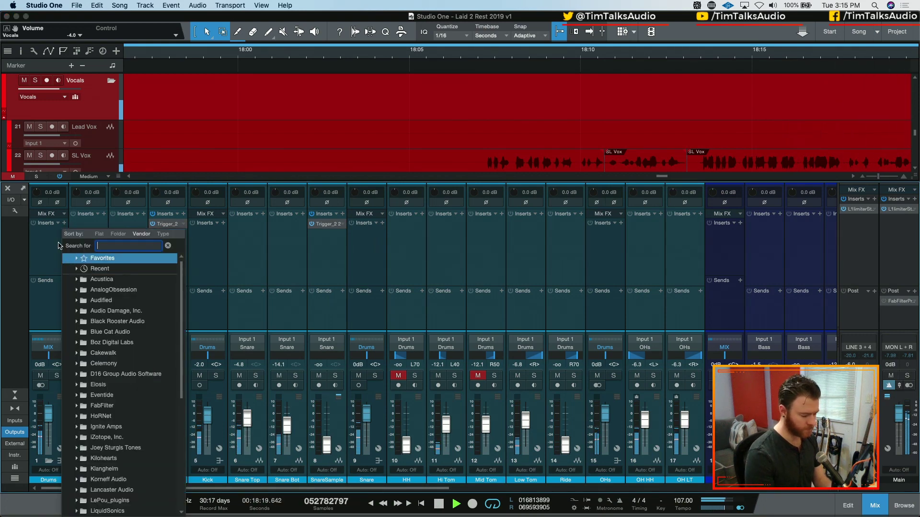
pyautogui.write('api')
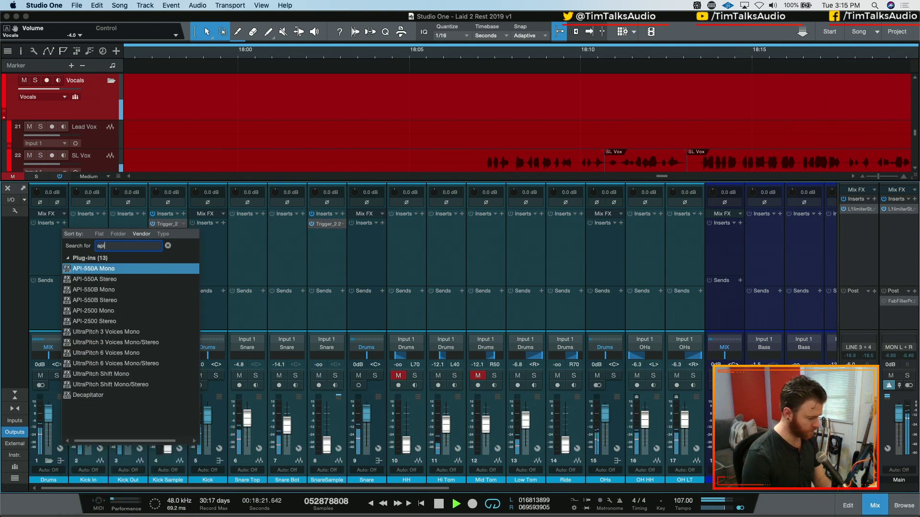
pyautogui.click(154, 318)
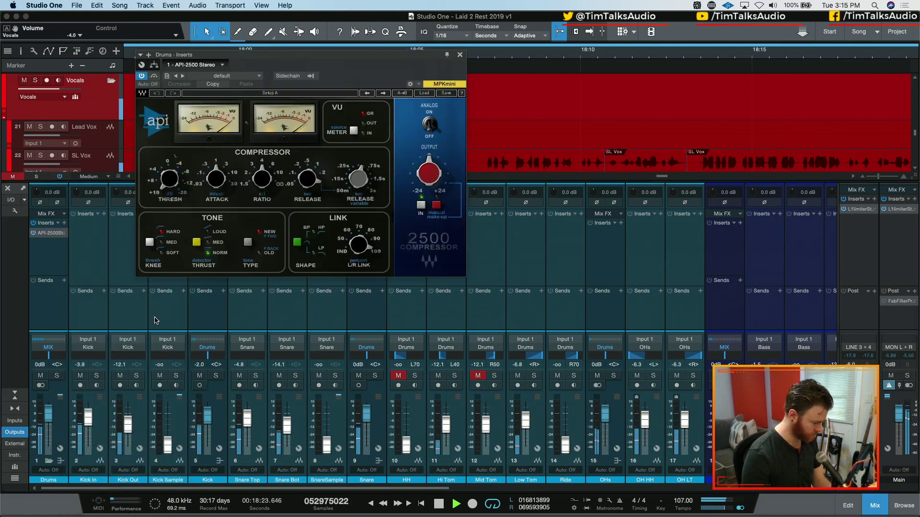
pyautogui.press('space')
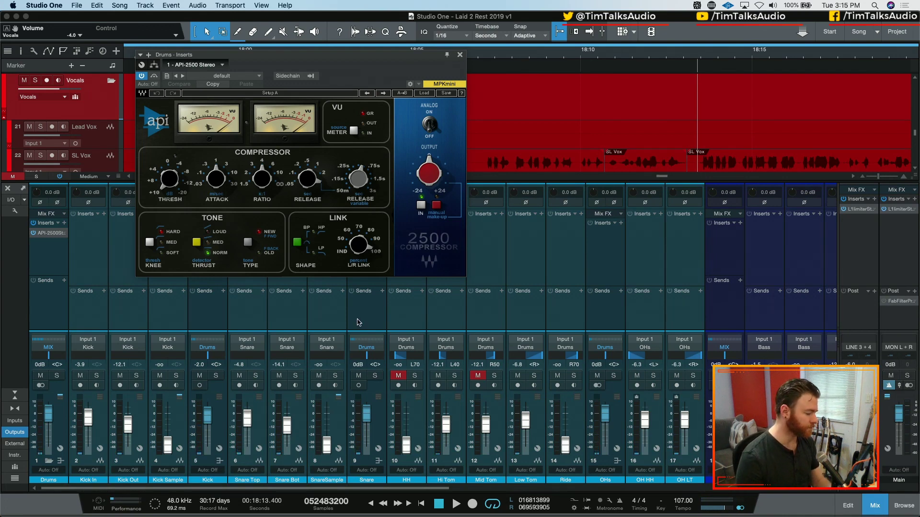
# Step: Set API-2500 to Loud thrust, lower L/R link, 30 ms attack, 2:1 ratio, adjusted variable release and about 1.78 dB threshold during playback
pyautogui.click(196, 243)
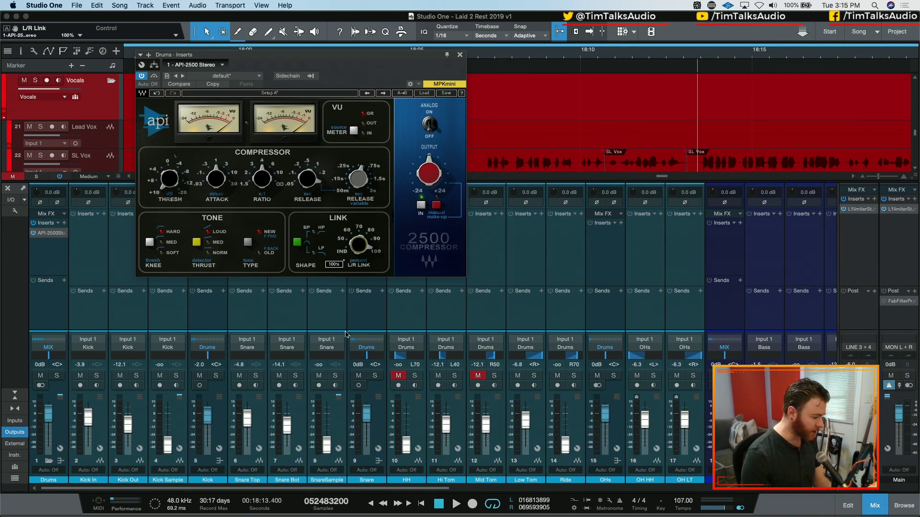
pyautogui.moveTo(375, 259); pyautogui.dragTo(374, 288)
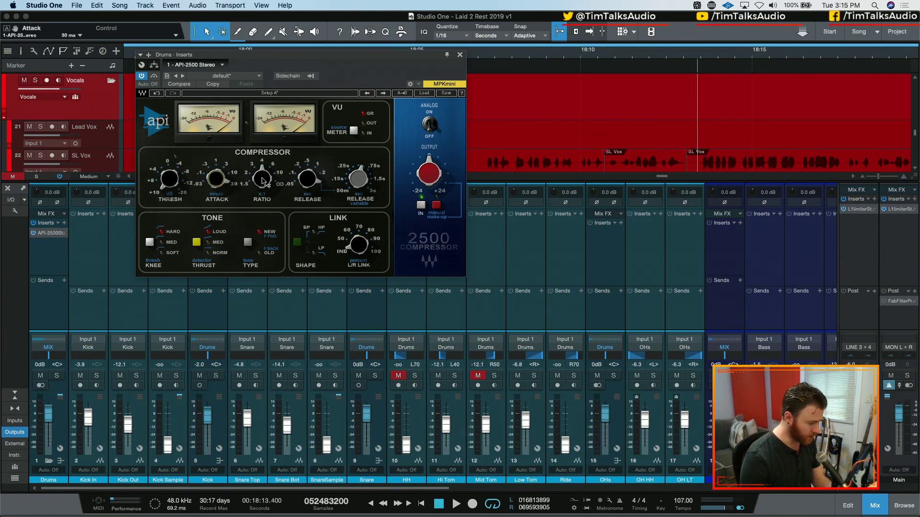
pyautogui.moveTo(267, 179); pyautogui.dragTo(265, 190)
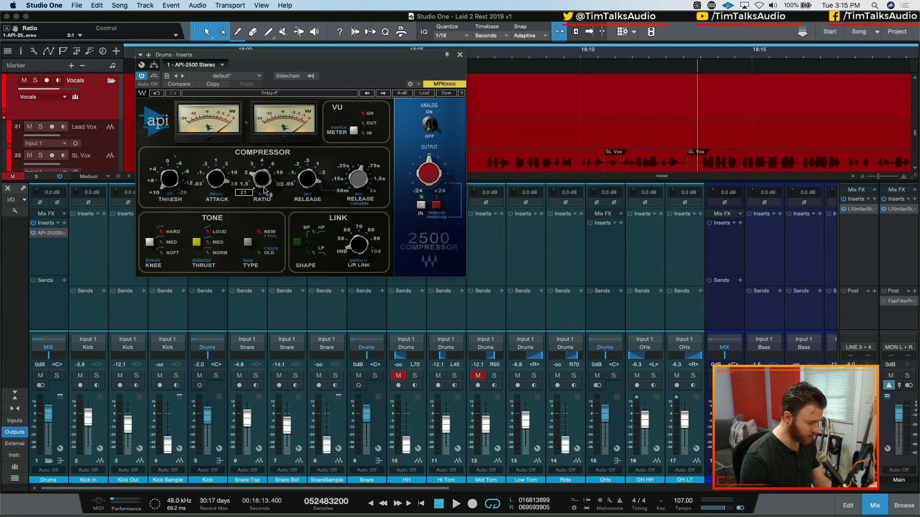
pyautogui.moveTo(318, 168)
pyautogui.mouseDown()
pyautogui.moveTo(318, 192)
pyautogui.moveTo(312, 165)
pyautogui.mouseUp()
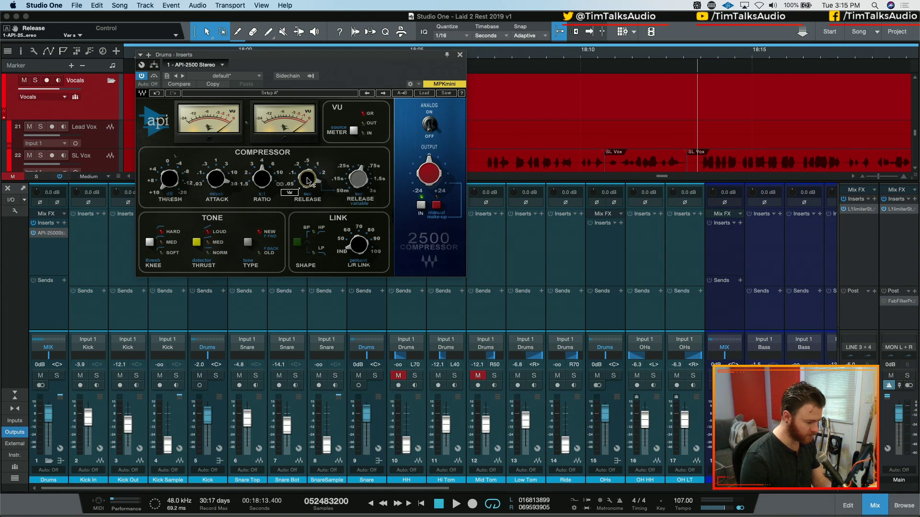
pyautogui.moveTo(362, 182); pyautogui.dragTo(362, 190)
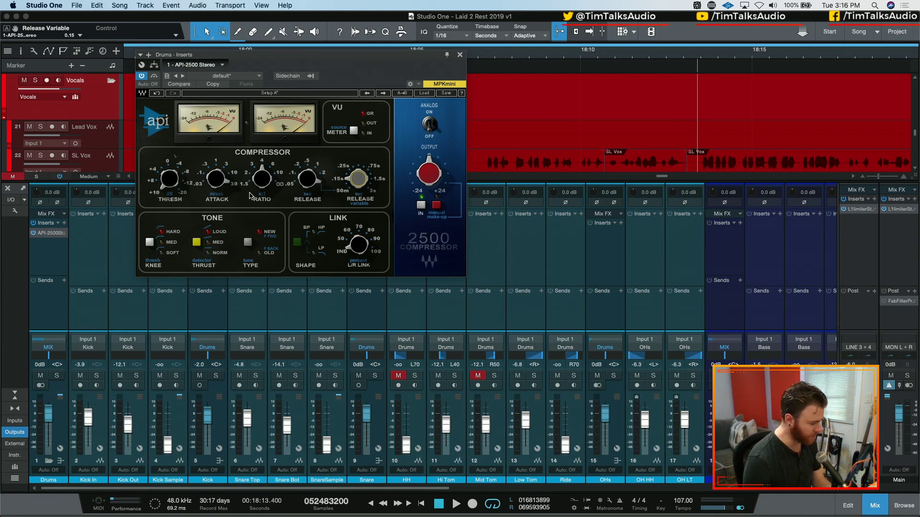
pyautogui.press('space')
pyautogui.moveTo(161, 181); pyautogui.dragTo(171, 191)
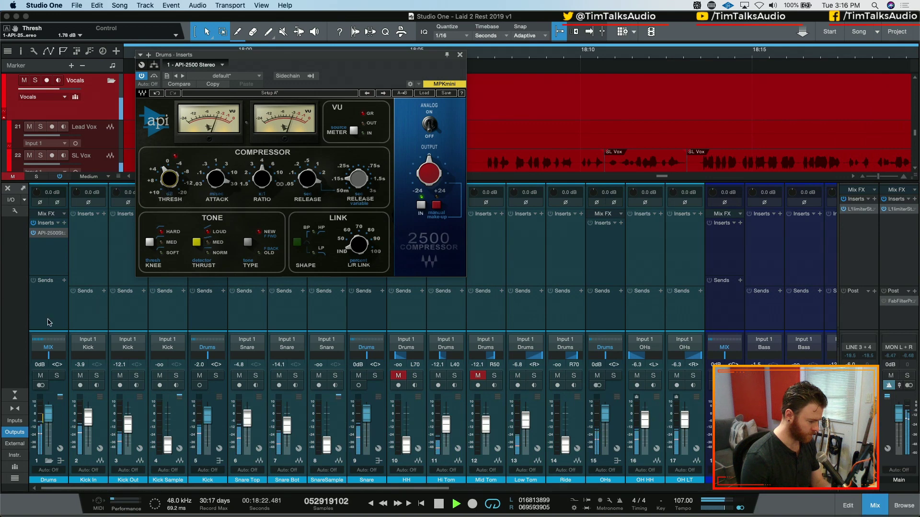
# Step: Solo the Drums bus, compare API-2500 bypassed and active, and close the plug-in with the solo cleared
pyautogui.click(58, 318)
pyautogui.press('s')
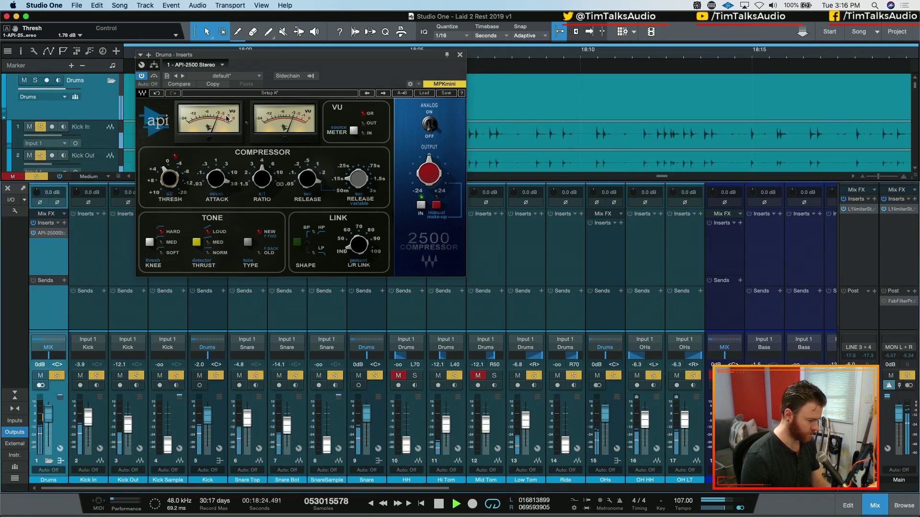
pyautogui.click(155, 76)
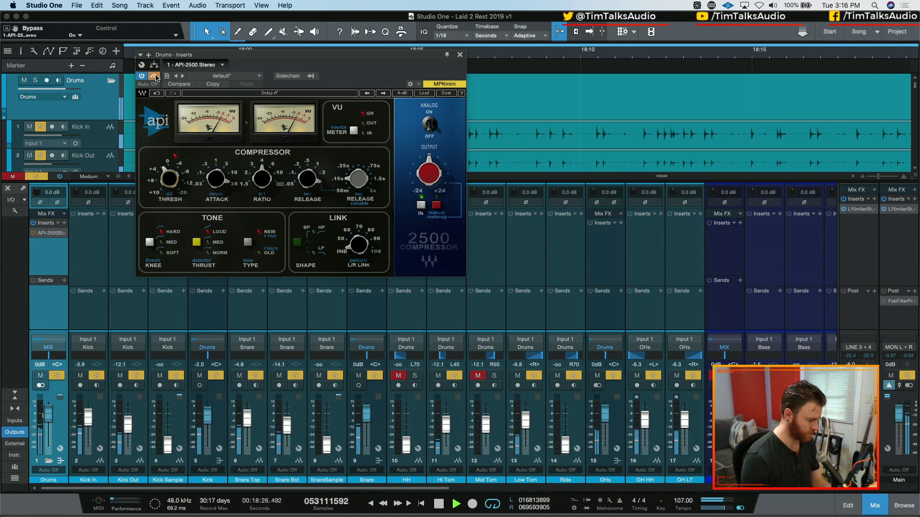
pyautogui.click(155, 77)
pyautogui.click(154, 76)
pyautogui.click(155, 76)
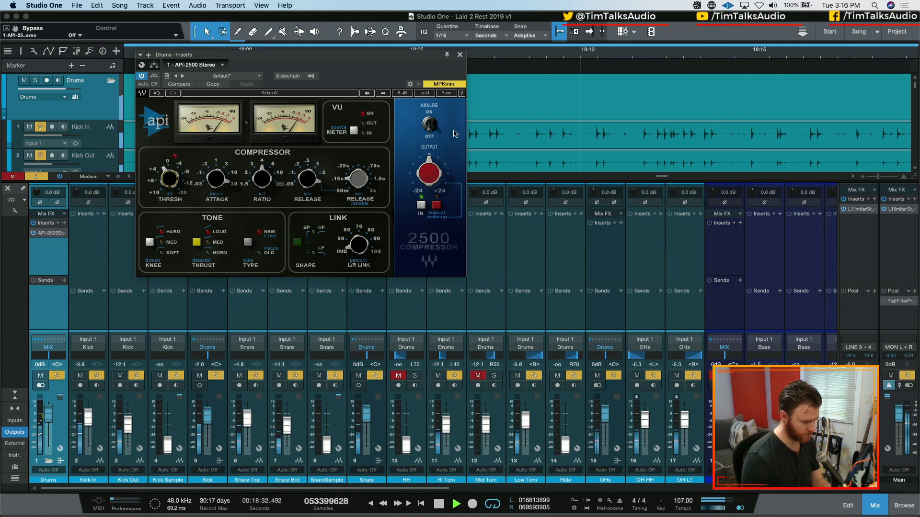
pyautogui.press('s')
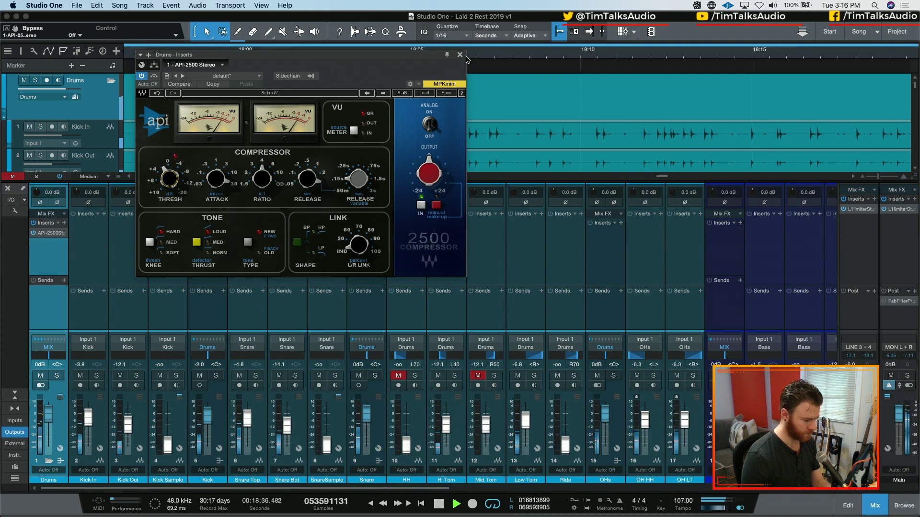
pyautogui.press('super+w')
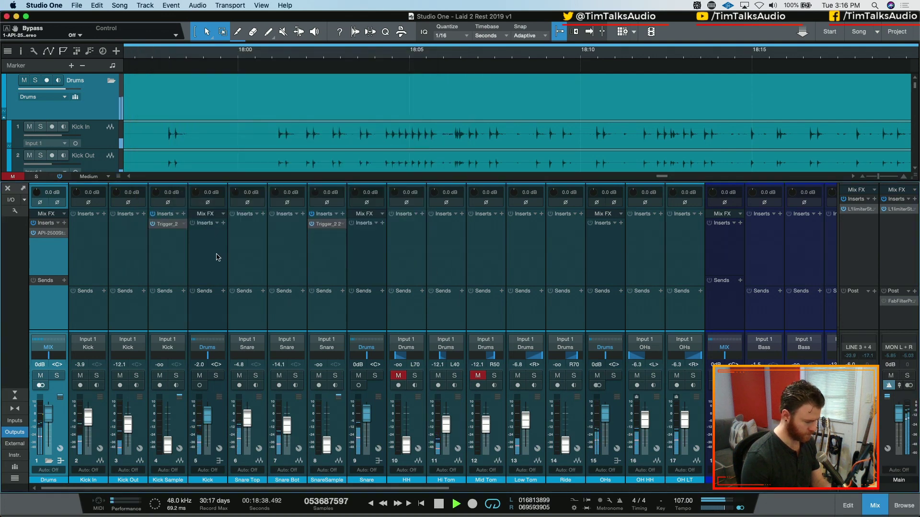
# Step: Search the plug-ins for "ssl", insert SSLChannel Mono on the Kick bus and close its window
pyautogui.click(222, 223)
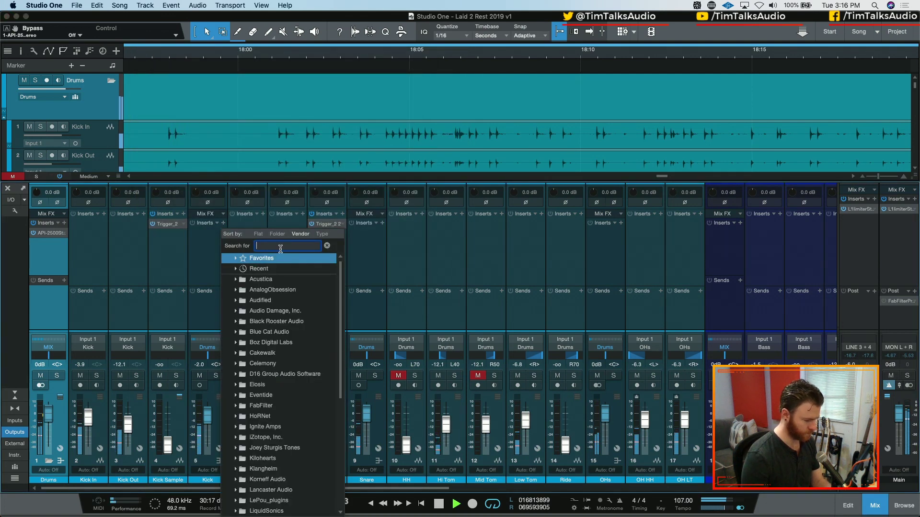
pyautogui.write('ssl')
pyautogui.press('Return')
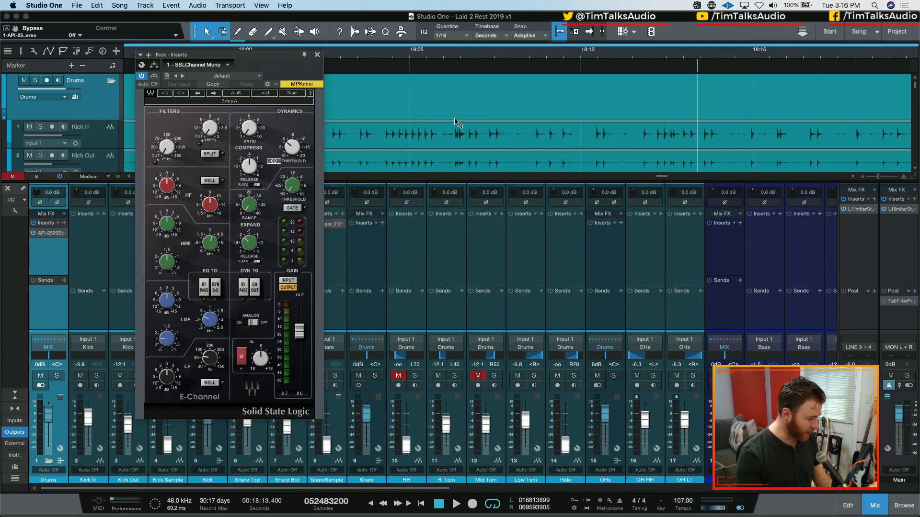
pyautogui.click(317, 55)
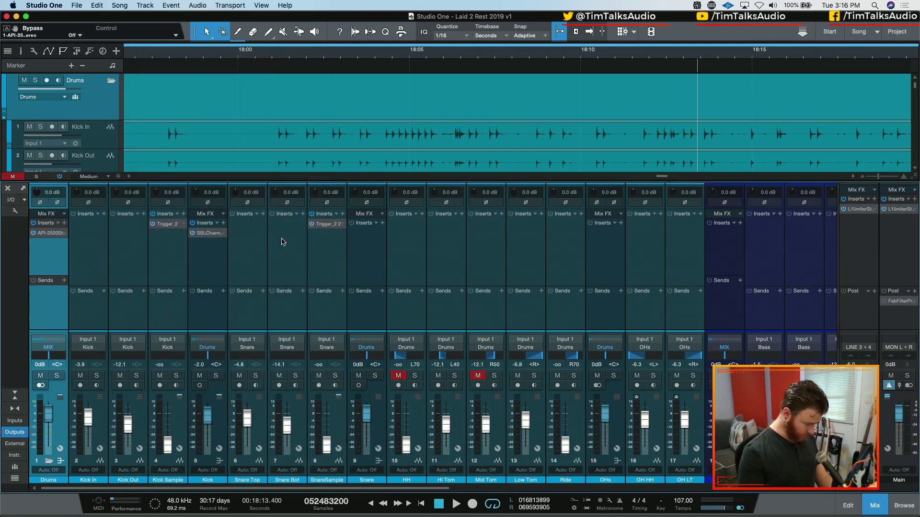
# Step: Try bx_console SSL 4000 E after SSLChannel on the Kick bus, toggle its dynamics series option, and remove the plug-in
pyautogui.click(221, 222)
pyautogui.write('s')
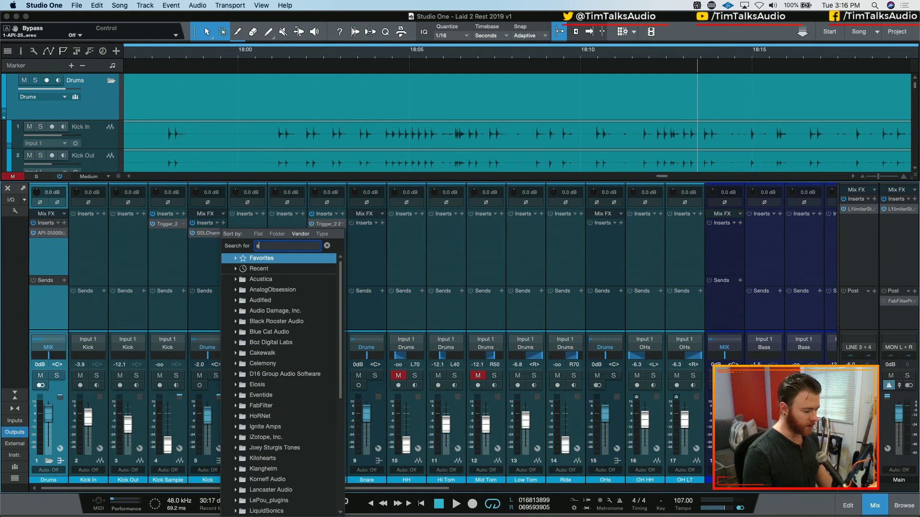
pyautogui.write('sl')
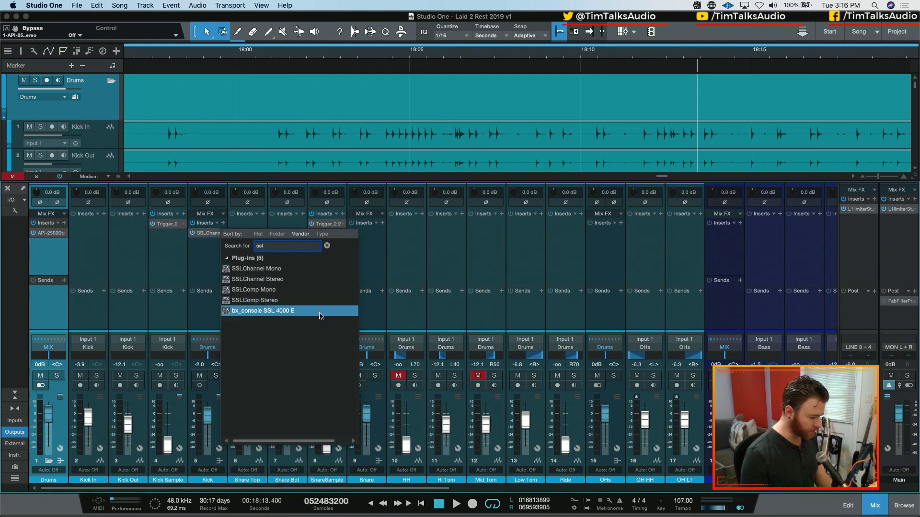
pyautogui.click(318, 312)
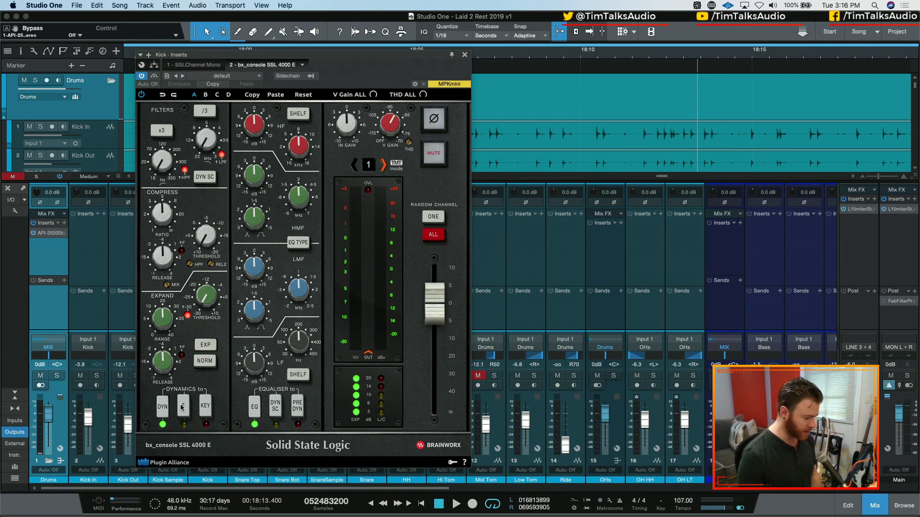
pyautogui.click(182, 407)
pyautogui.click(182, 407)
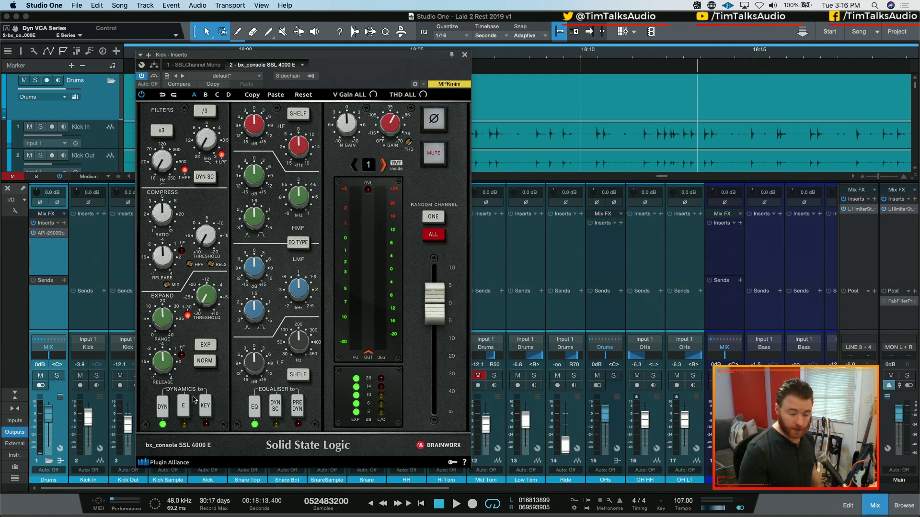
pyautogui.click(302, 65)
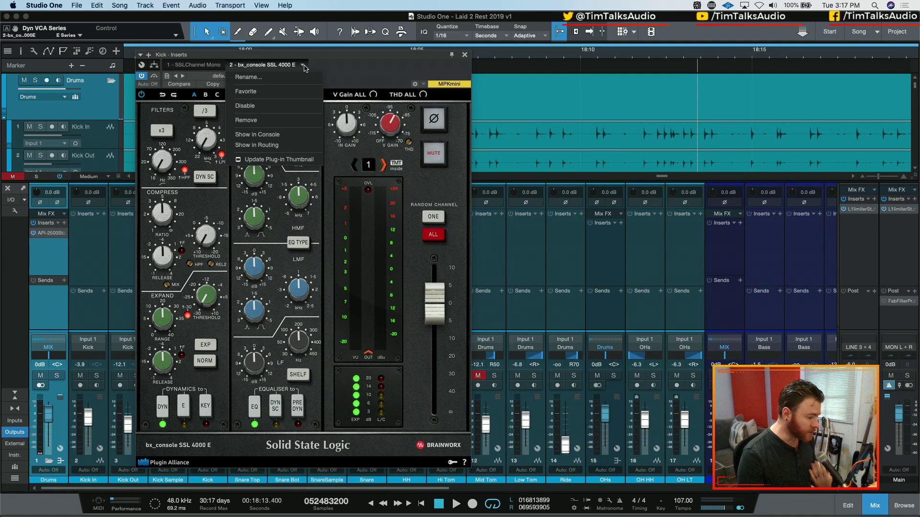
pyautogui.click(294, 120)
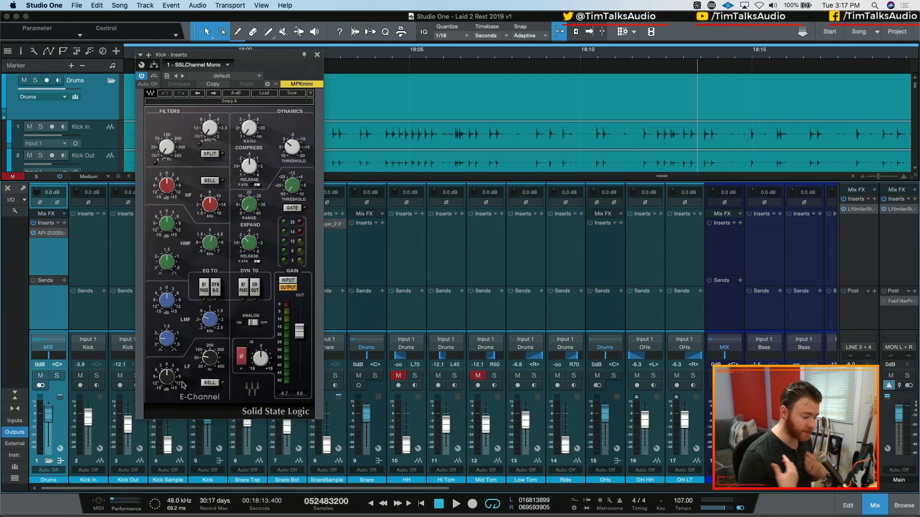
# Step: Set the high-pass filter in the Kick bus's SSLChannel to 38 Hz and solo the Kick bus
pyautogui.moveTo(167, 147); pyautogui.dragTo(166, 158)
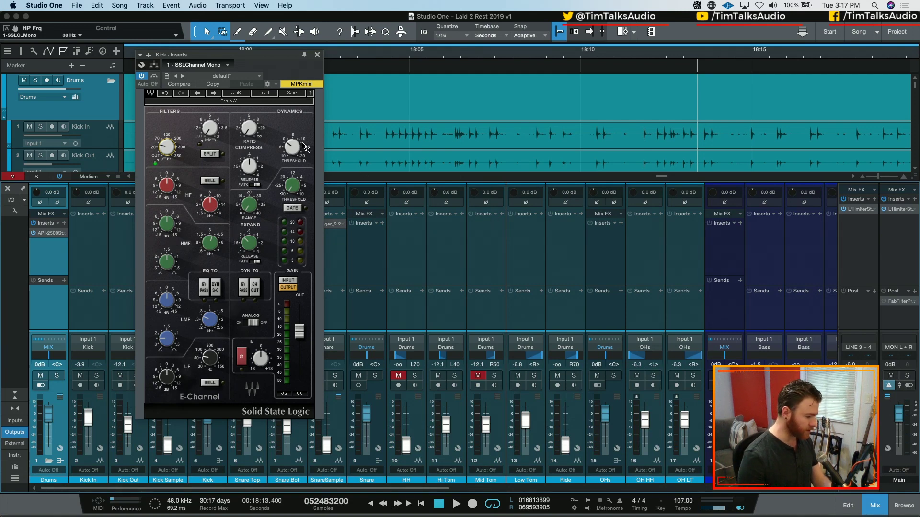
pyautogui.moveTo(249, 58); pyautogui.dragTo(482, 66)
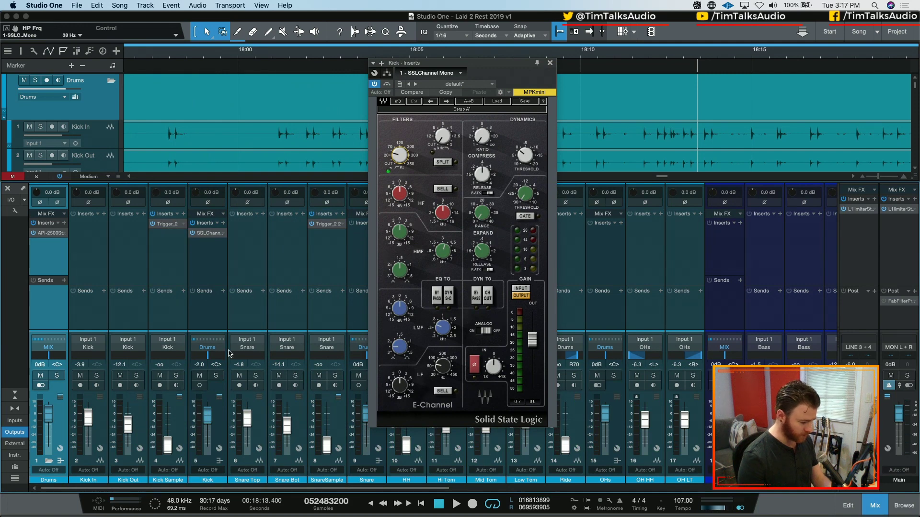
pyautogui.click(211, 264)
pyautogui.press('s')
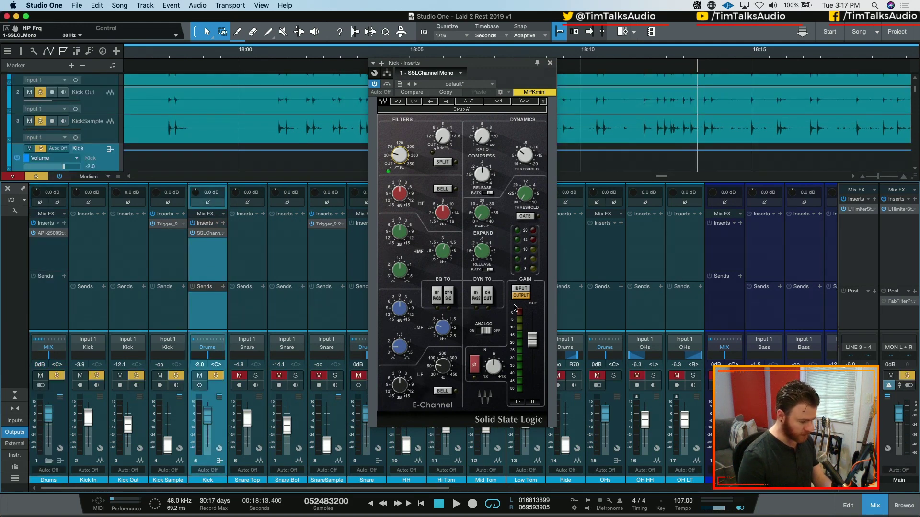
# Step: Set the expander in the Kick bus's SSLChannel to a 0.10 release and an 8 dB range during playback
pyautogui.press('space')
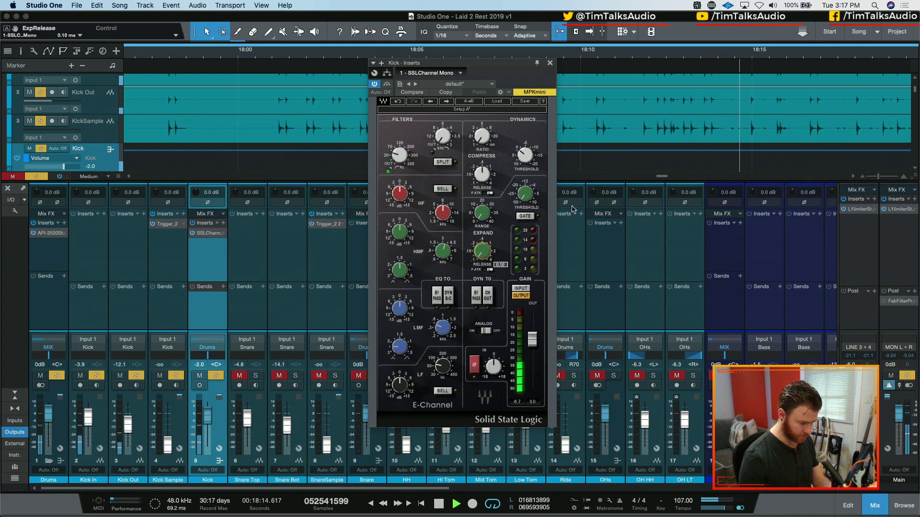
pyautogui.moveTo(525, 194); pyautogui.dragTo(525, 190)
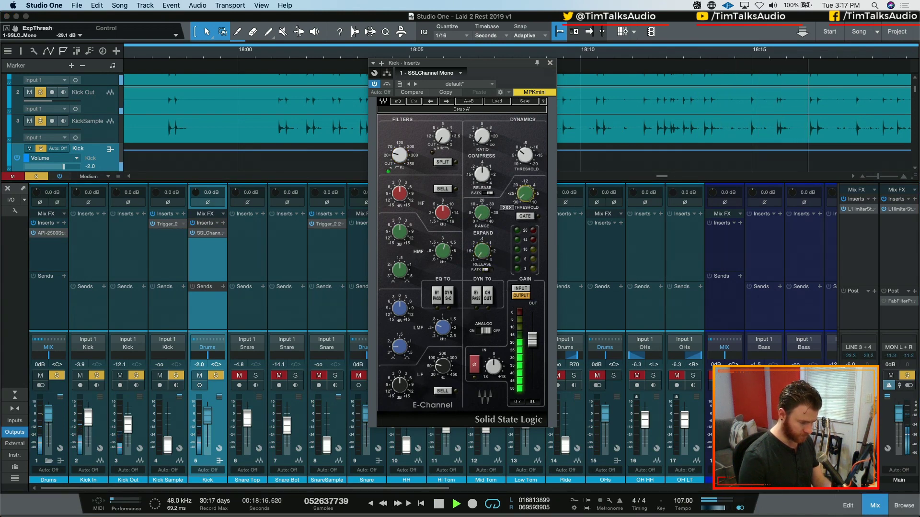
pyautogui.moveTo(482, 213); pyautogui.dragTo(482, 205)
pyautogui.press('space')
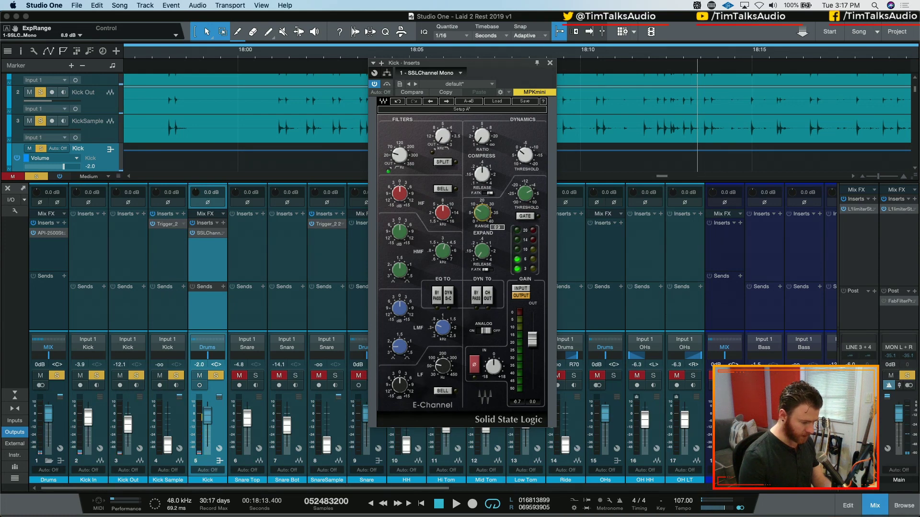
pyautogui.click(532, 216)
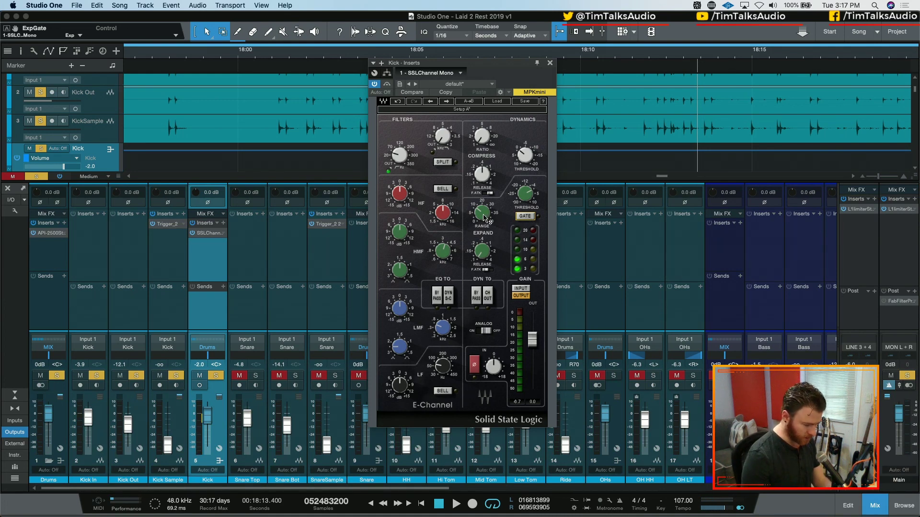
pyautogui.moveTo(485, 218); pyautogui.dragTo(485, 226)
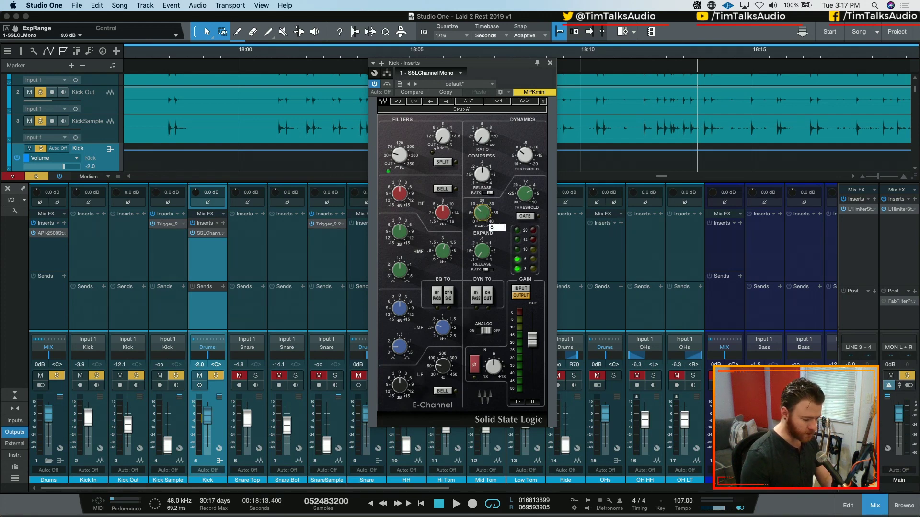
pyautogui.press('Return')
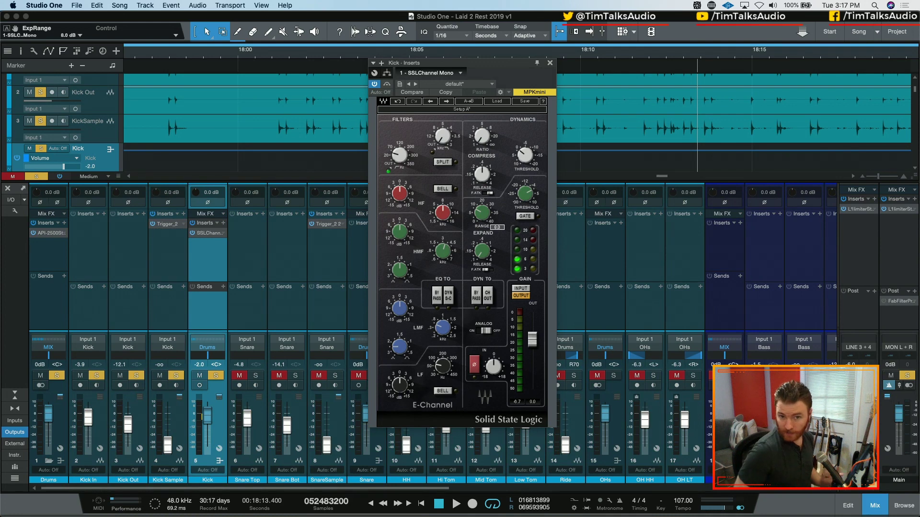
# Step: Compare gate and expander modes on the playing kick, return to expander mode and set its threshold to 1.8 dB
pyautogui.press('space')
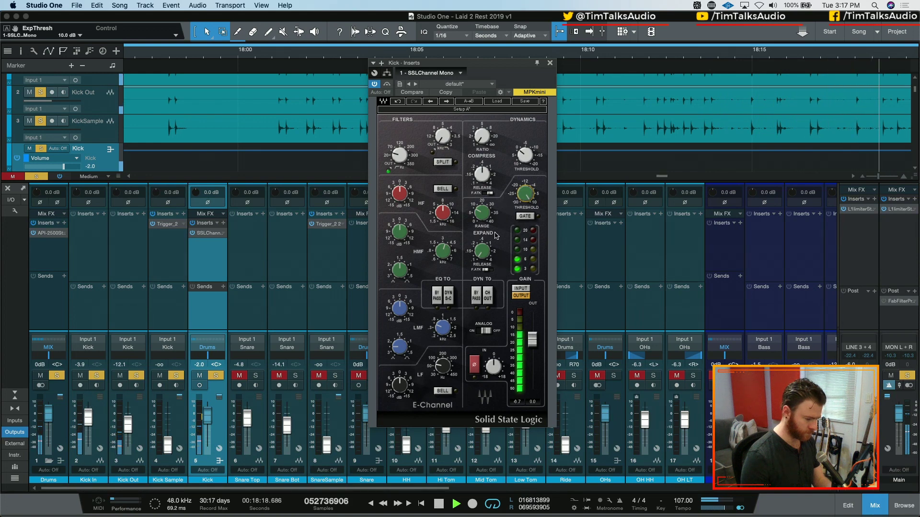
pyautogui.press('space')
pyautogui.click(524, 216)
pyautogui.press('space')
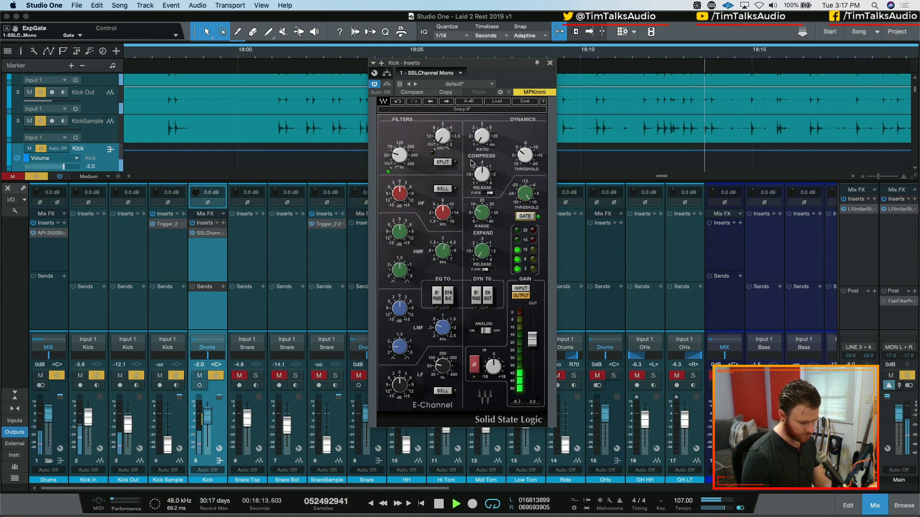
pyautogui.click(525, 193)
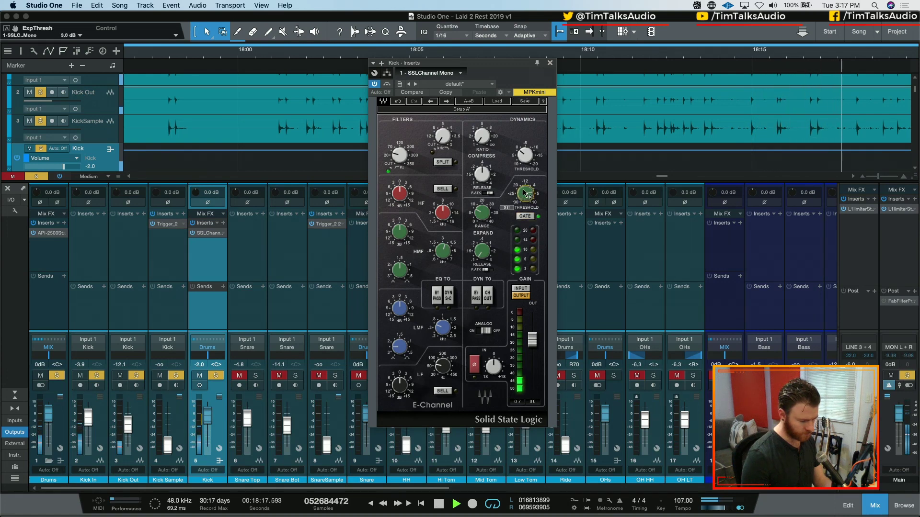
pyautogui.click(525, 216)
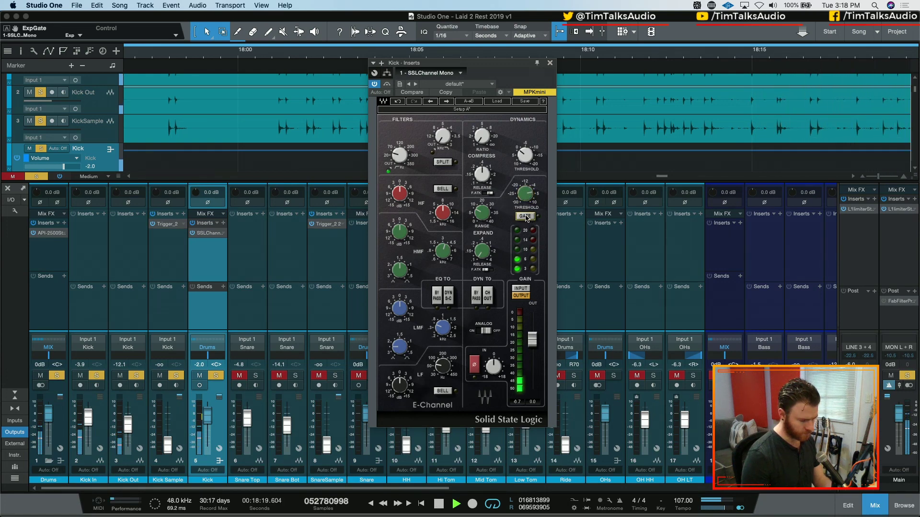
pyautogui.press('space')
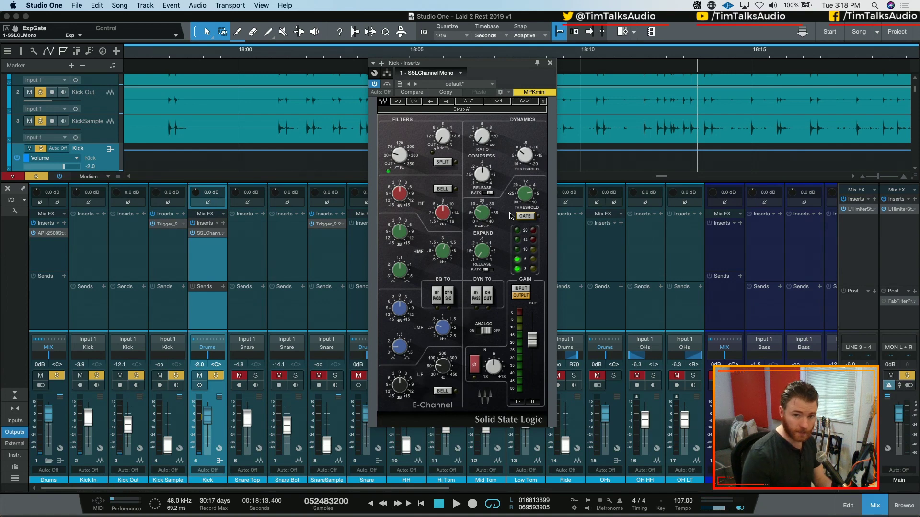
pyautogui.press('space')
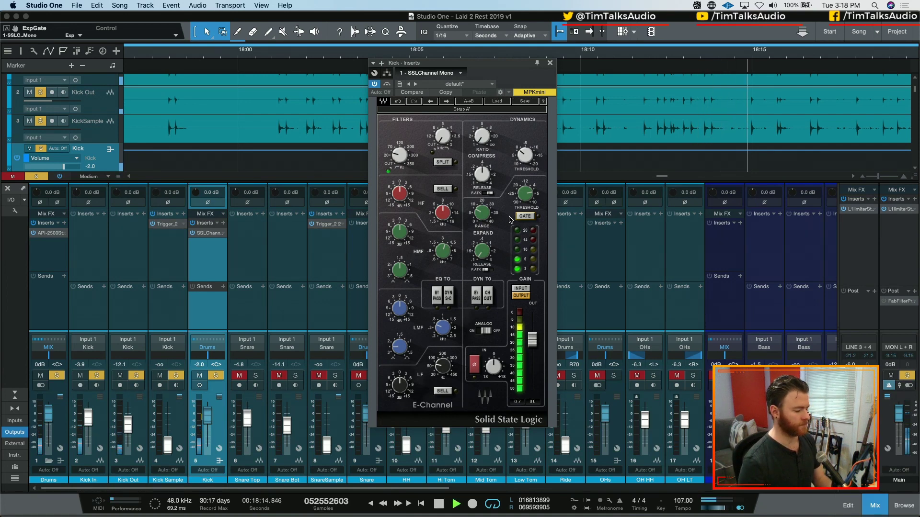
pyautogui.moveTo(525, 195)
pyautogui.moveTo(525, 195); pyautogui.dragTo(524, 202)
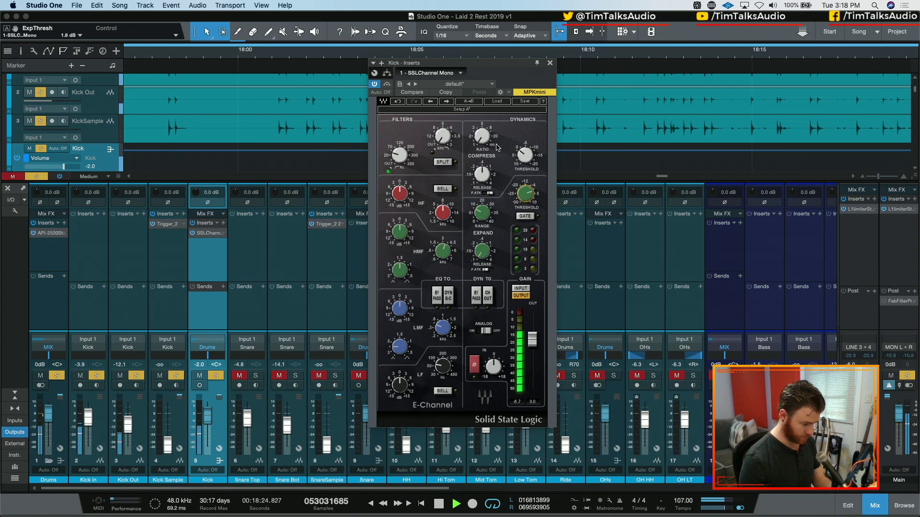
# Step: Compress the kick with a raised ratio, a 0.10 release and a threshold of about -13.7 dB
pyautogui.click(482, 136)
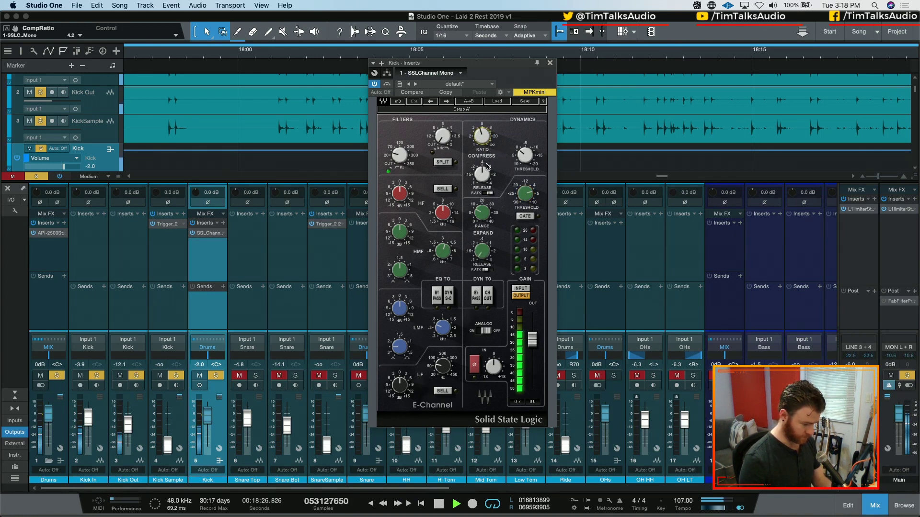
pyautogui.moveTo(482, 139); pyautogui.dragTo(482, 138)
pyautogui.click(485, 181)
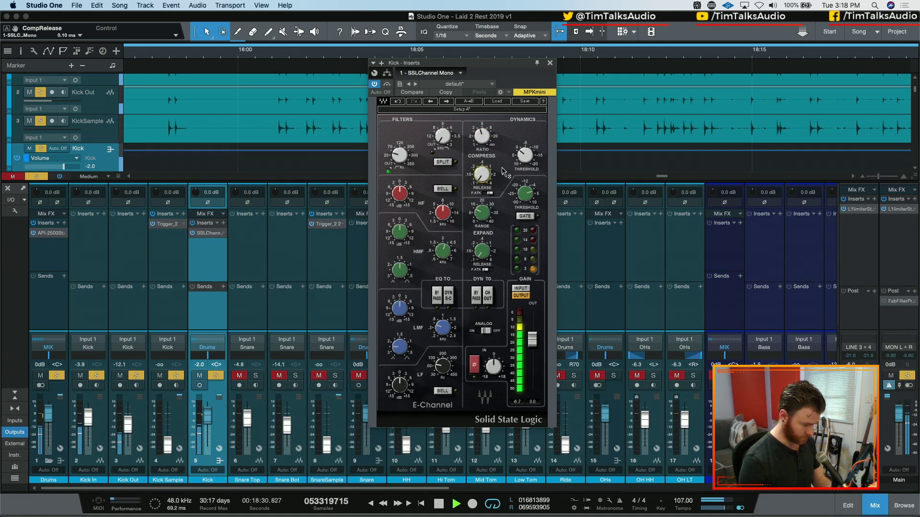
pyautogui.moveTo(529, 159); pyautogui.dragTo(527, 160)
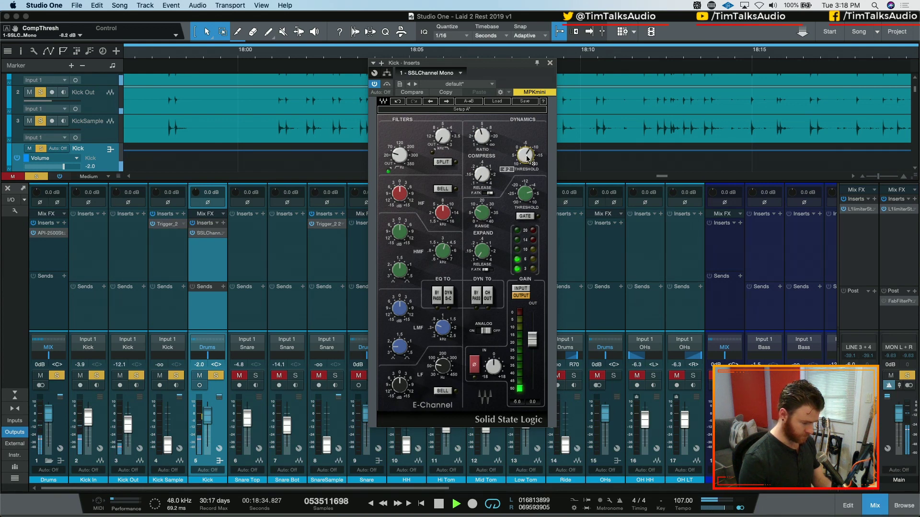
pyautogui.moveTo(482, 136); pyautogui.dragTo(482, 131)
pyautogui.moveTo(528, 162); pyautogui.dragTo(528, 139)
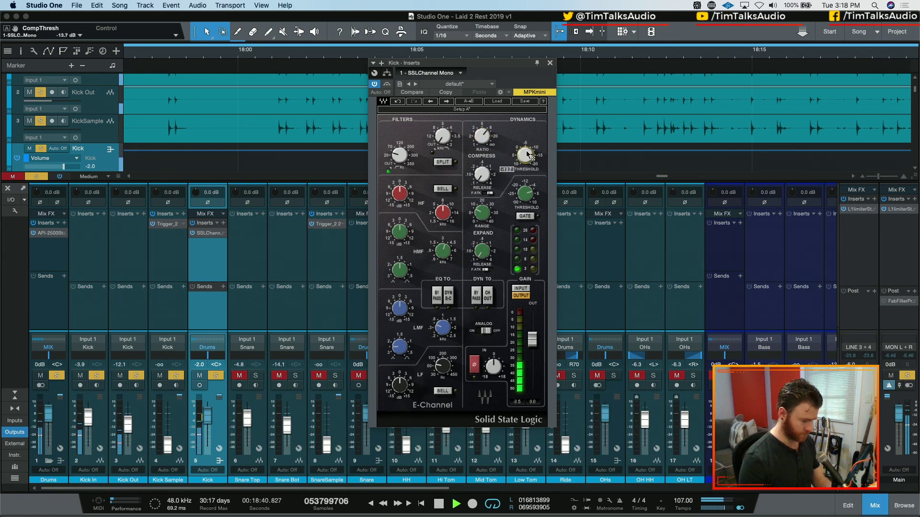
# Step: Enable the FabFilter plug-in on the main output and compare the Kick's SSLChannel bypassed and active
pyautogui.click(884, 302)
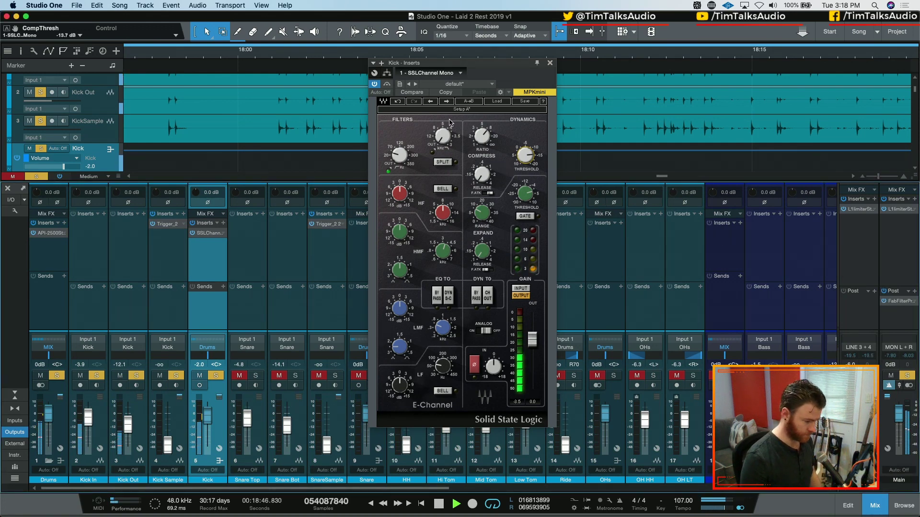
pyautogui.click(386, 86)
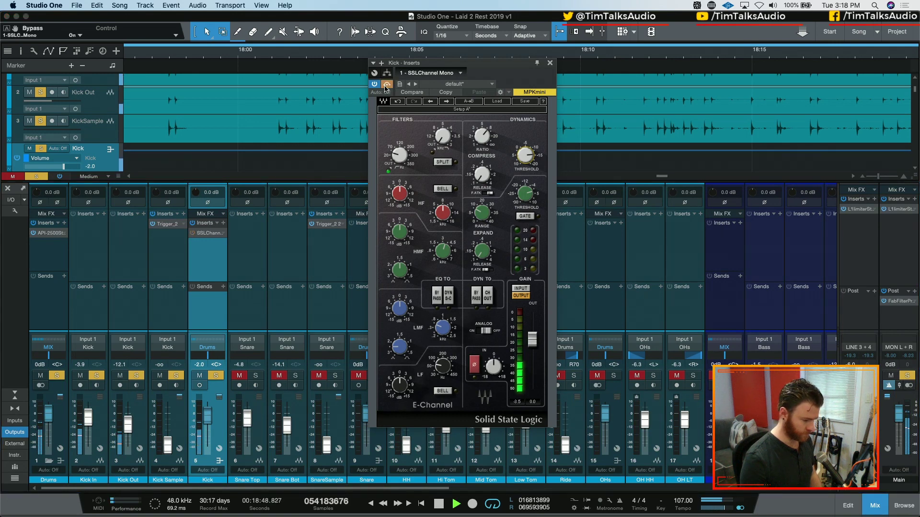
pyautogui.click(386, 86)
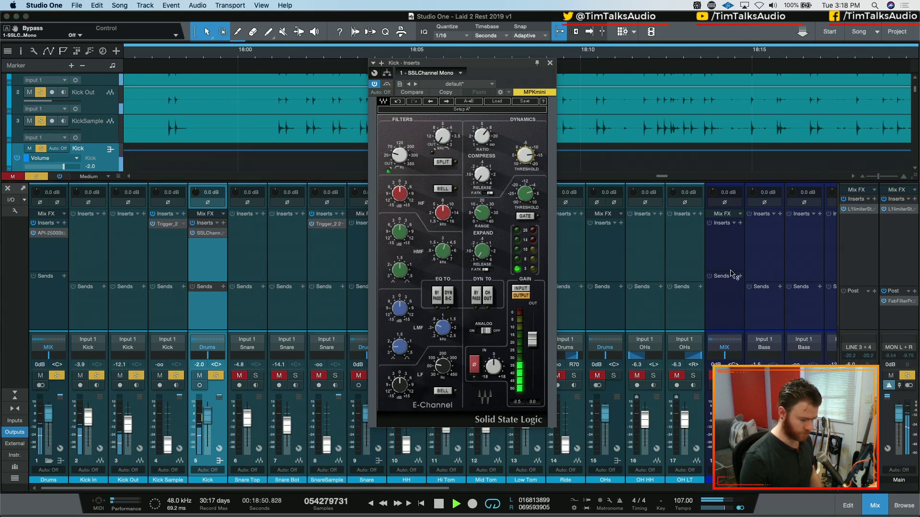
pyautogui.click(884, 301)
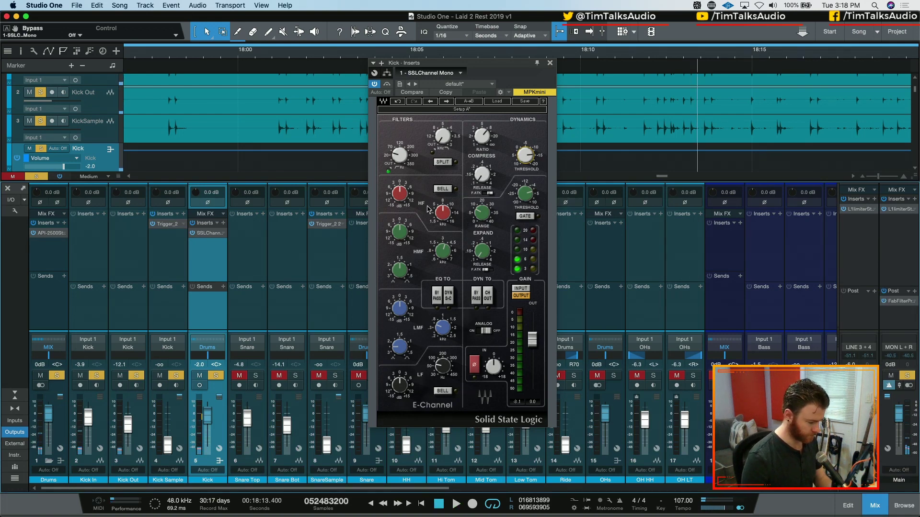
# Step: Clear the solo, switch the kick's HF and LF bands to bell, and boost HF by 4.5 dB and LF by 4.8 dB
pyautogui.hotkey('shift', 's')
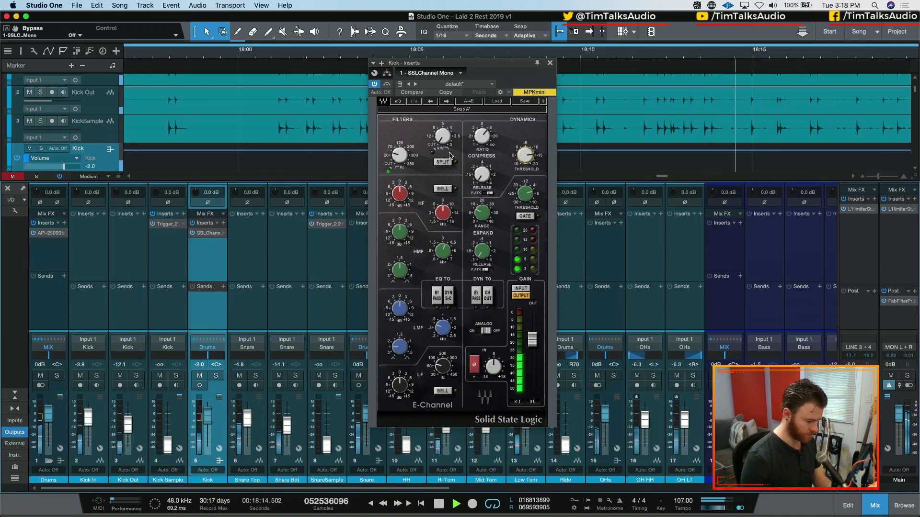
pyautogui.click(442, 188)
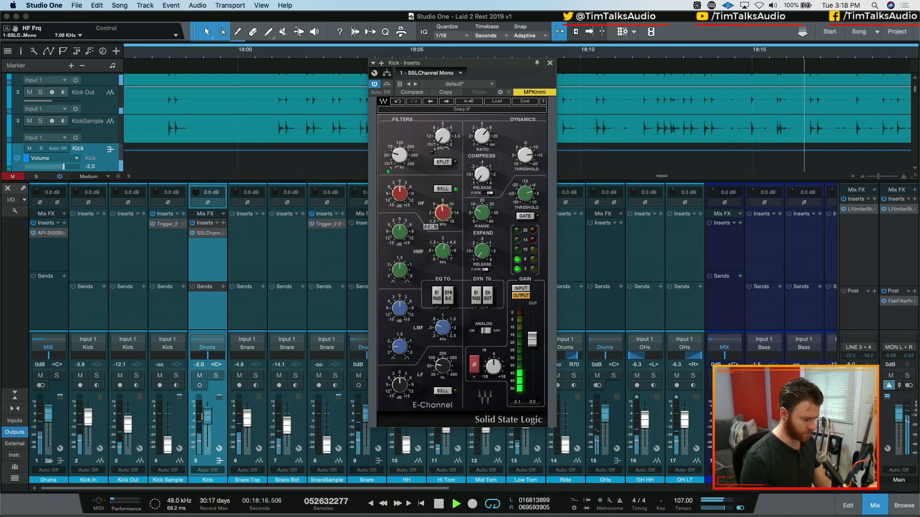
pyautogui.moveTo(400, 194); pyautogui.dragTo(400, 190)
pyautogui.moveTo(442, 212); pyautogui.dragTo(399, 195)
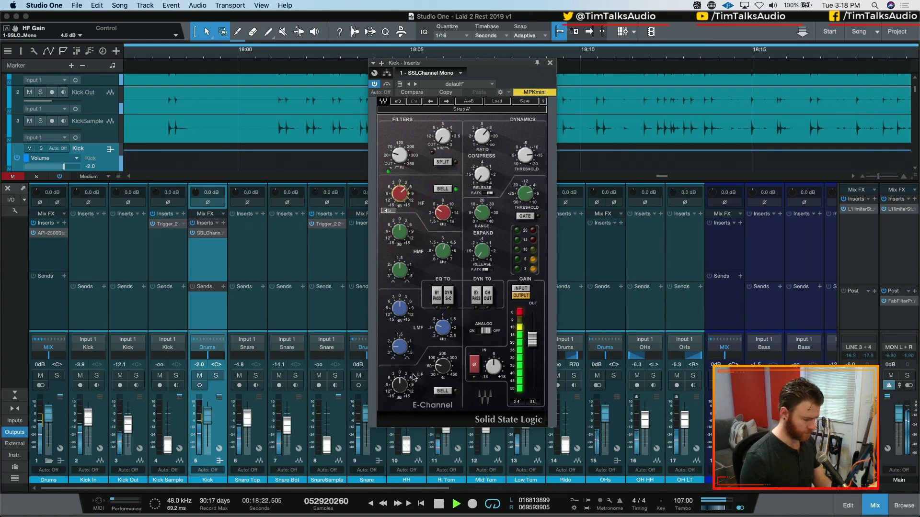
pyautogui.moveTo(442, 366); pyautogui.dragTo(400, 383)
pyautogui.click(443, 391)
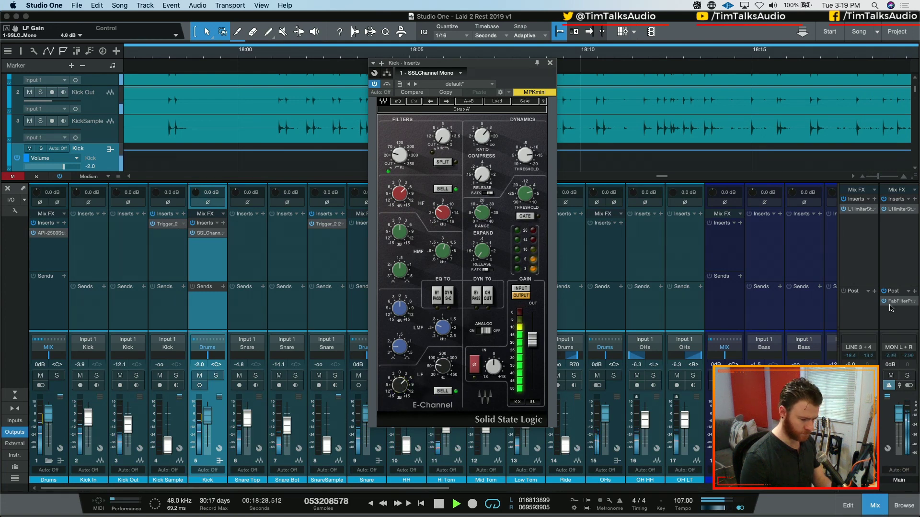
# Step: Solo the Kick bus, reset the LF gain to 0 dB and cut the LMF band by 9.3 dB around 0.47 kHz
pyautogui.press('s')
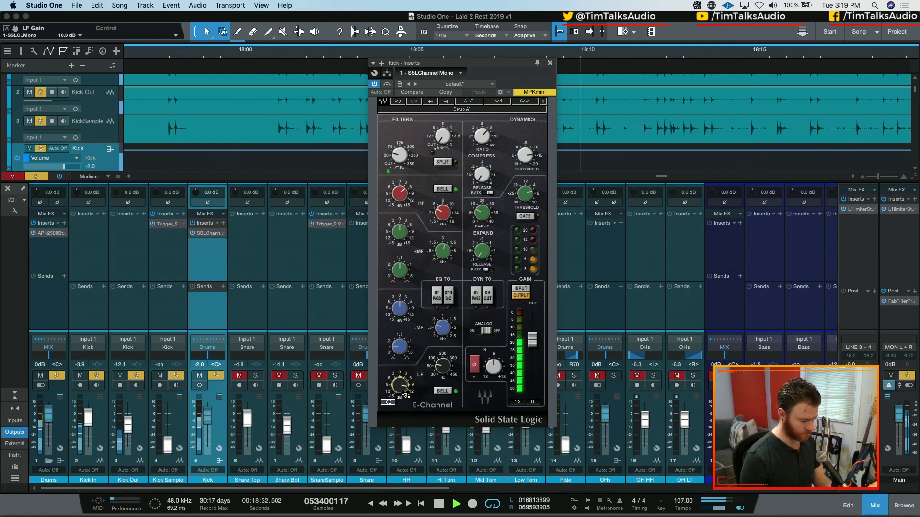
pyautogui.keyDown('alt'); pyautogui.click(403, 393); pyautogui.keyUp('alt')
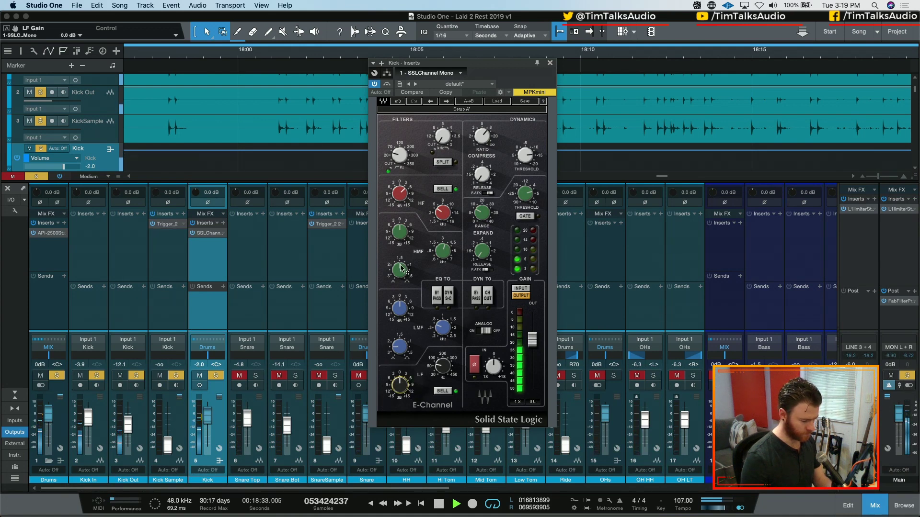
pyautogui.click(442, 328)
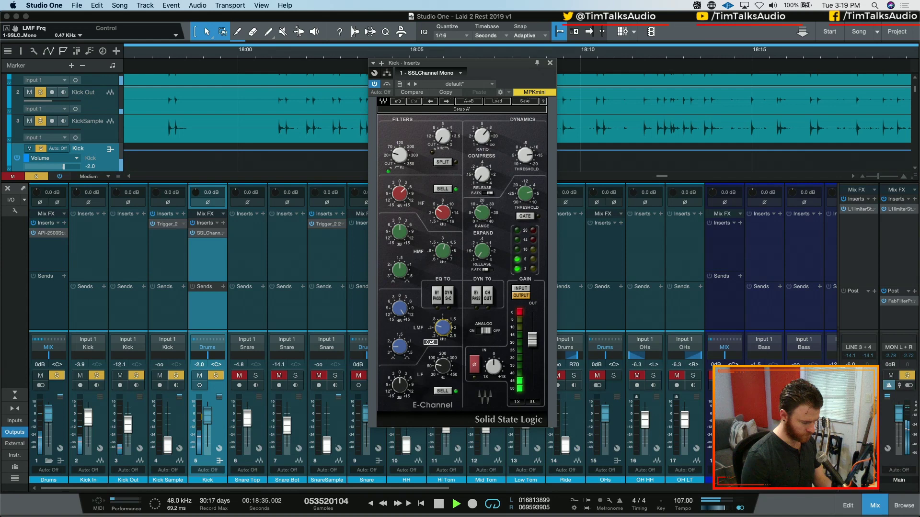
pyautogui.click(406, 349)
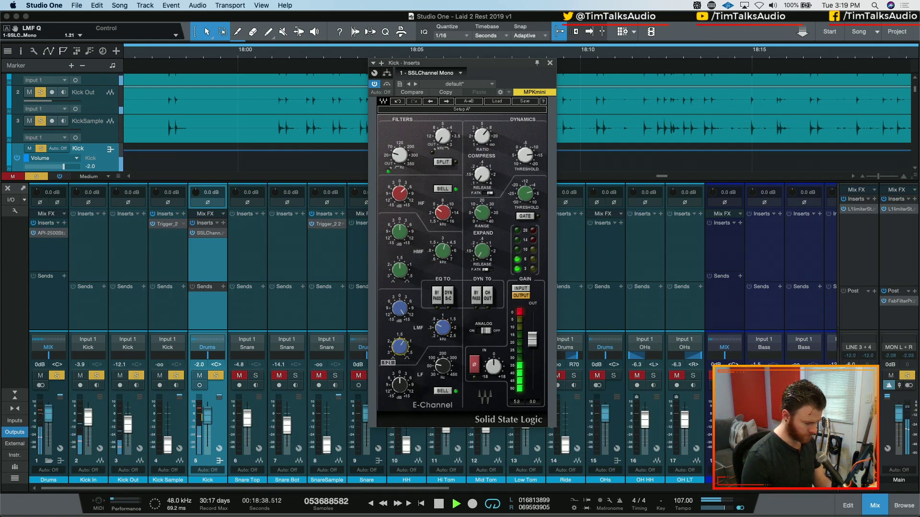
pyautogui.moveTo(400, 346)
pyautogui.mouseDown()
pyautogui.moveTo(398, 298)
pyautogui.moveTo(400, 335)
pyautogui.mouseUp()
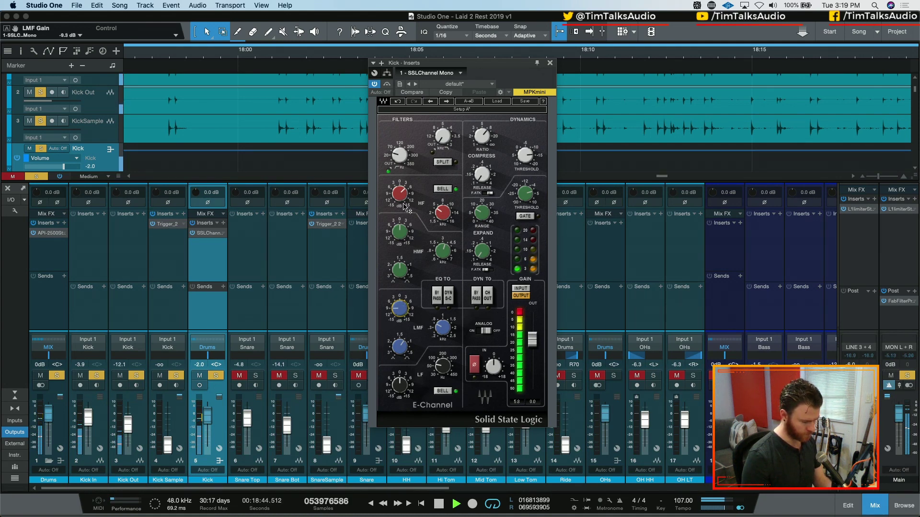
# Step: Reset the kick's HF gain and raise it to about 2.8 dB, clear the solo, and boost LF to about 8 dB
pyautogui.click(399, 192)
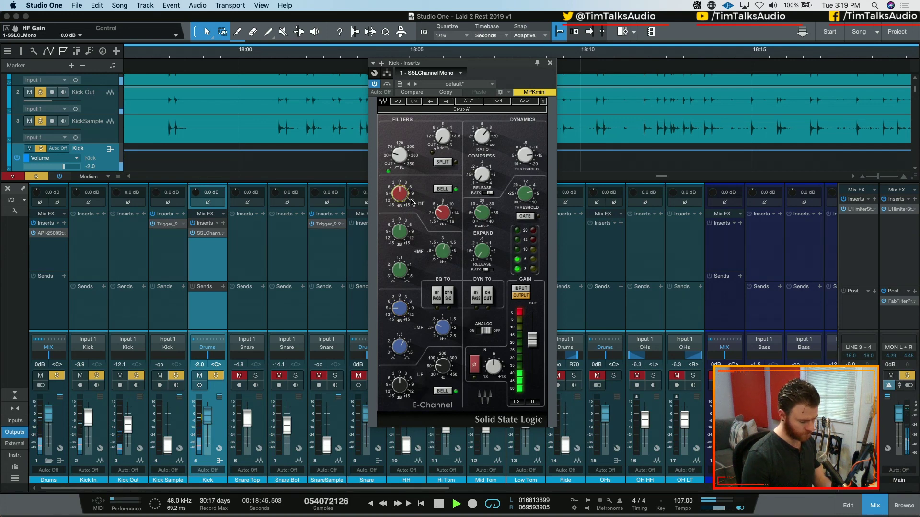
pyautogui.scroll(5, 401, 194)
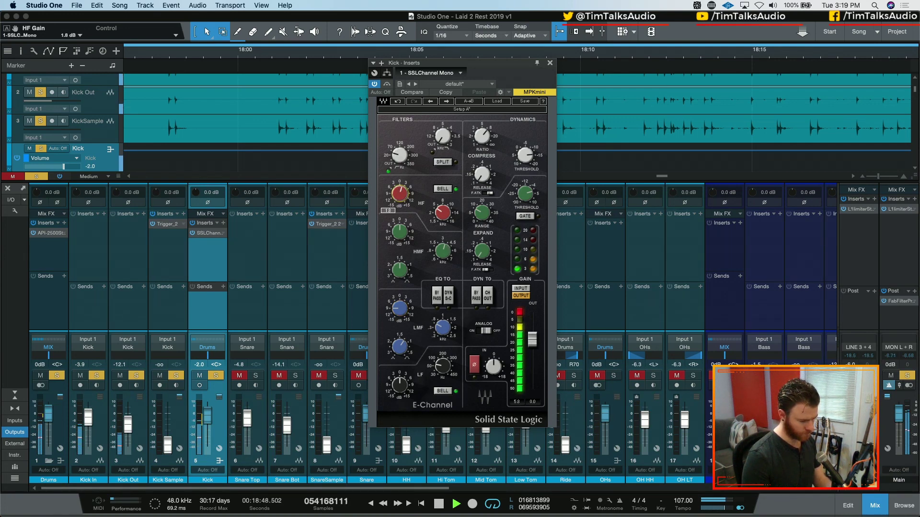
pyautogui.hotkey('shift', 's')
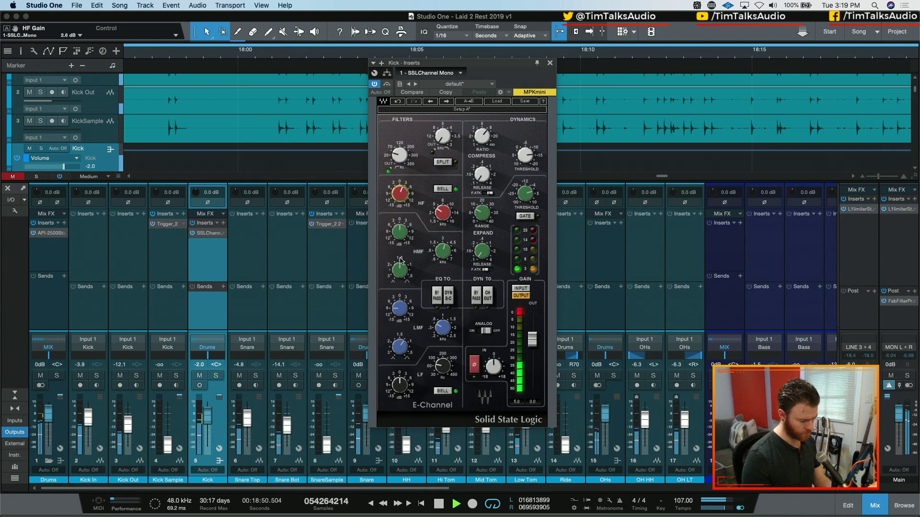
pyautogui.scroll(10, 400, 385)
pyautogui.scroll(2, 399, 385)
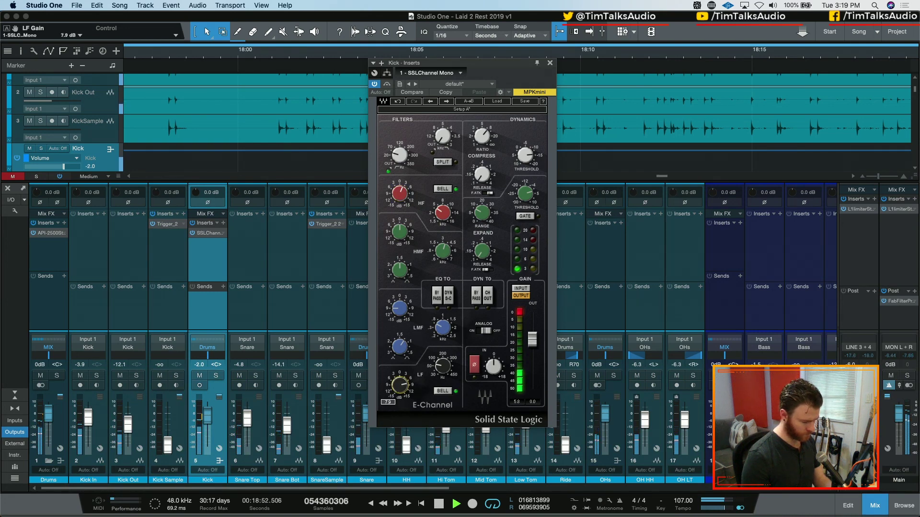
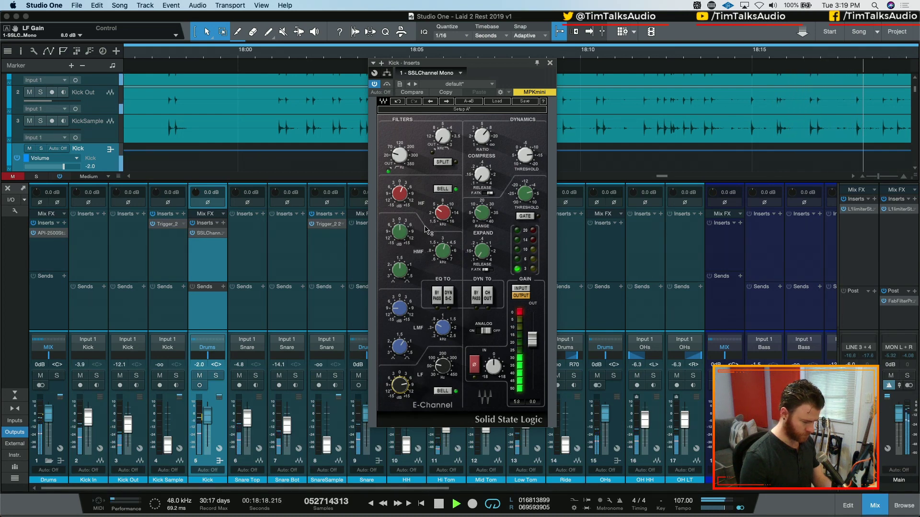
# Step: Try an HMF gain boost of about 14.4 dB on the kick, adjusting the band's frequency, and reset the gain
pyautogui.moveTo(400, 232); pyautogui.dragTo(399, 227)
pyautogui.moveTo(443, 250); pyautogui.dragTo(399, 216)
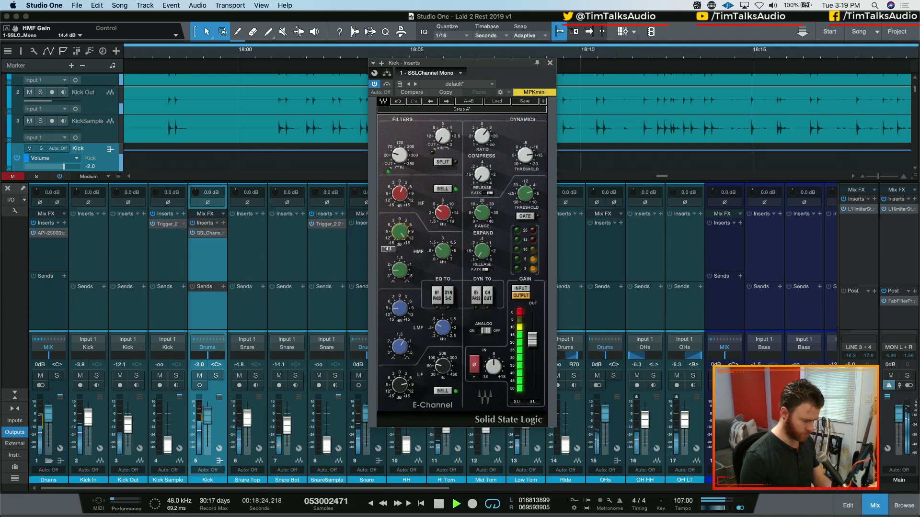
pyautogui.moveTo(400, 270); pyautogui.dragTo(398, 261)
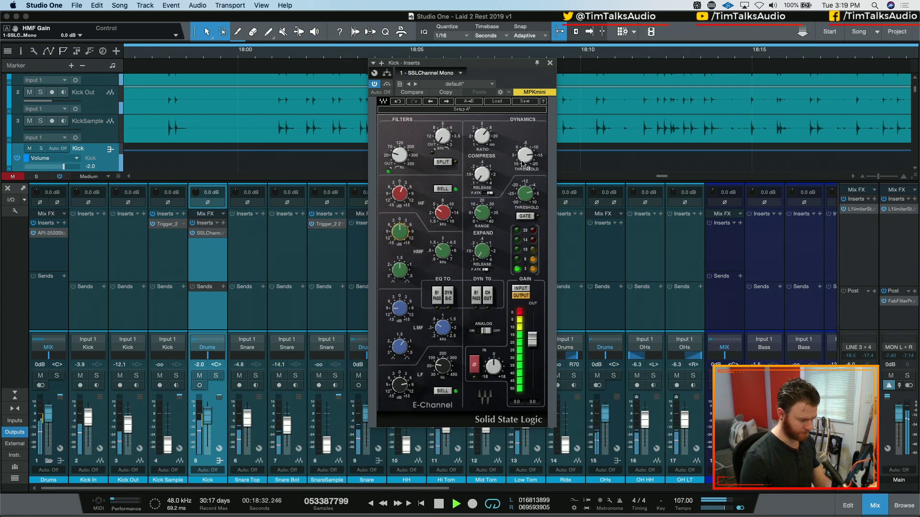
# Step: Set the kick's compressor threshold to about -11.2 dB and stop playback
pyautogui.moveTo(524, 165); pyautogui.dragTo(535, 154)
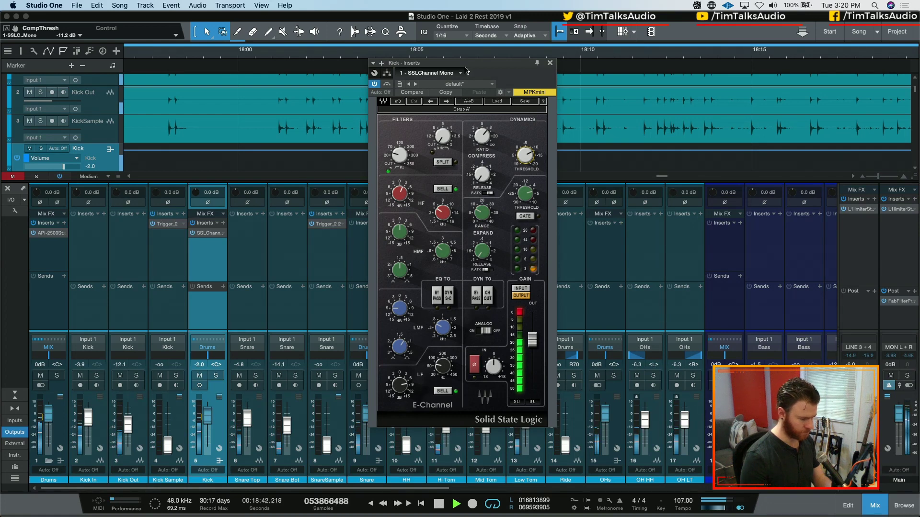
pyautogui.press('space')
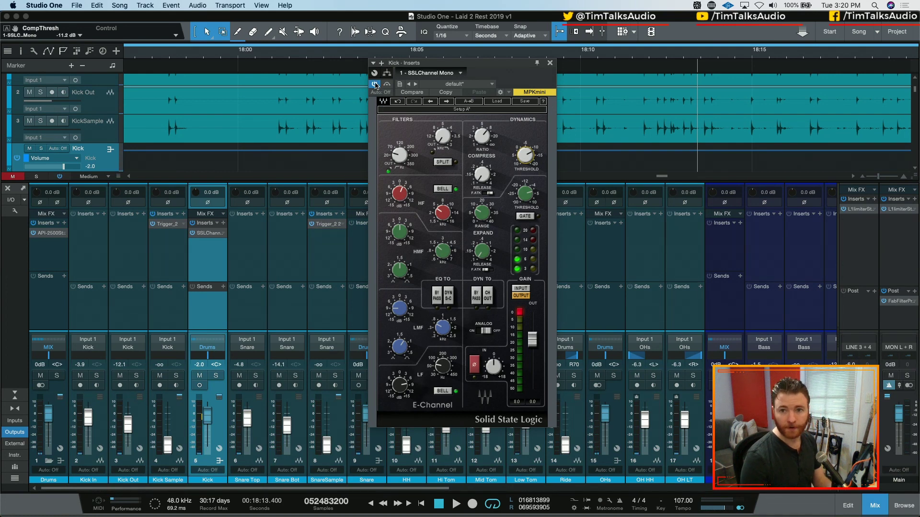
# Step: Compare the kick's SSLChannel bypassed and active, both in the full mix and with the Kick bus soloed
pyautogui.press('space')
pyautogui.click(375, 84)
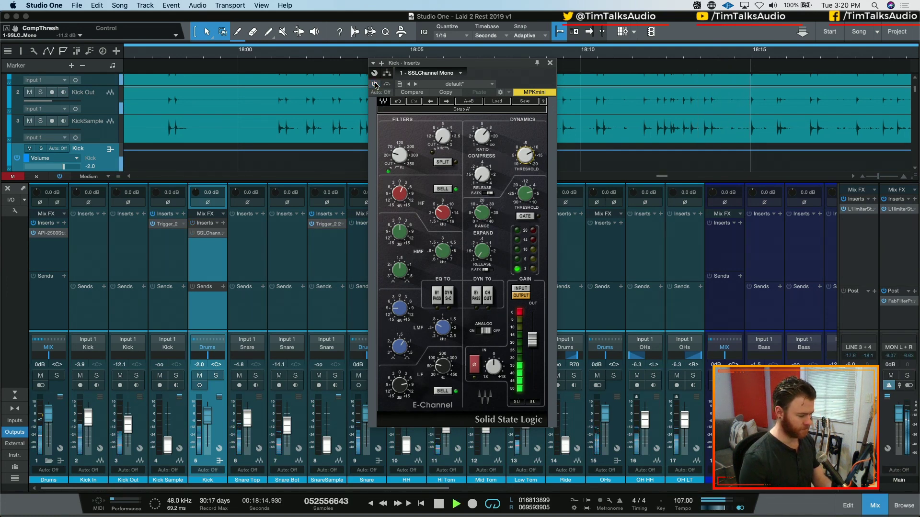
pyautogui.press('s')
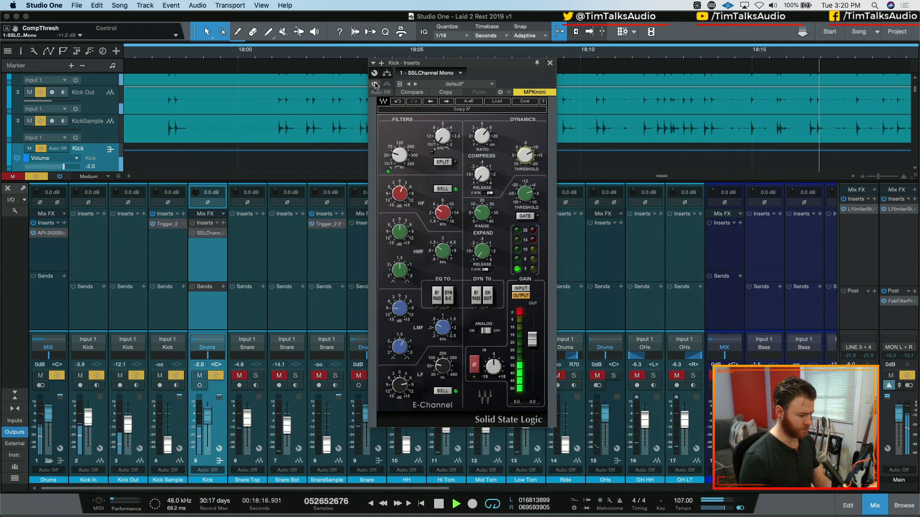
pyautogui.click(375, 85)
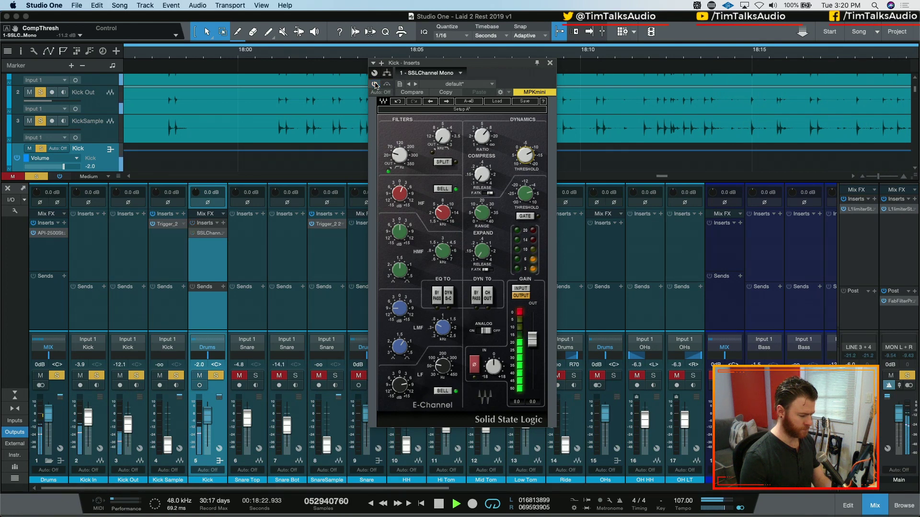
pyautogui.click(375, 85)
pyautogui.press('space')
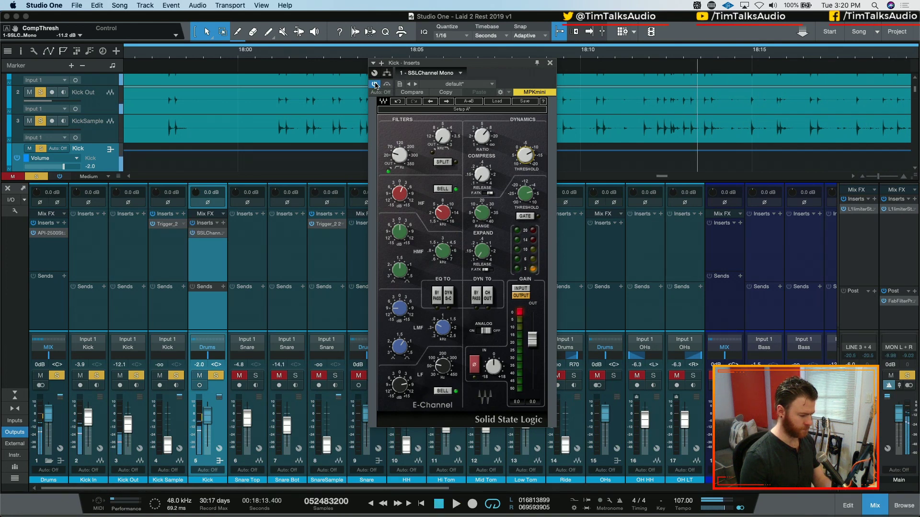
pyautogui.hotkey('shift', 's')
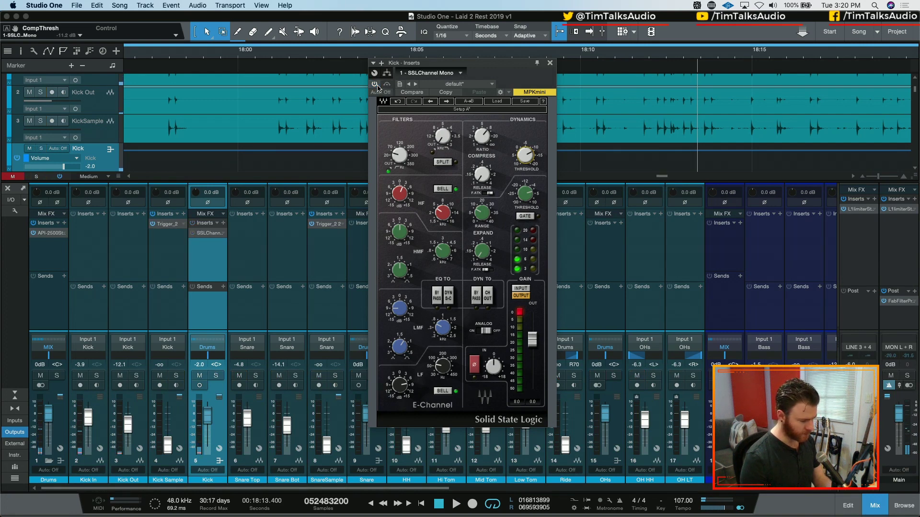
# Step: Play the fast kick section from about 00:18:20.500 and compare SSLChannel bypassed and active in the full mix
pyautogui.press('space')
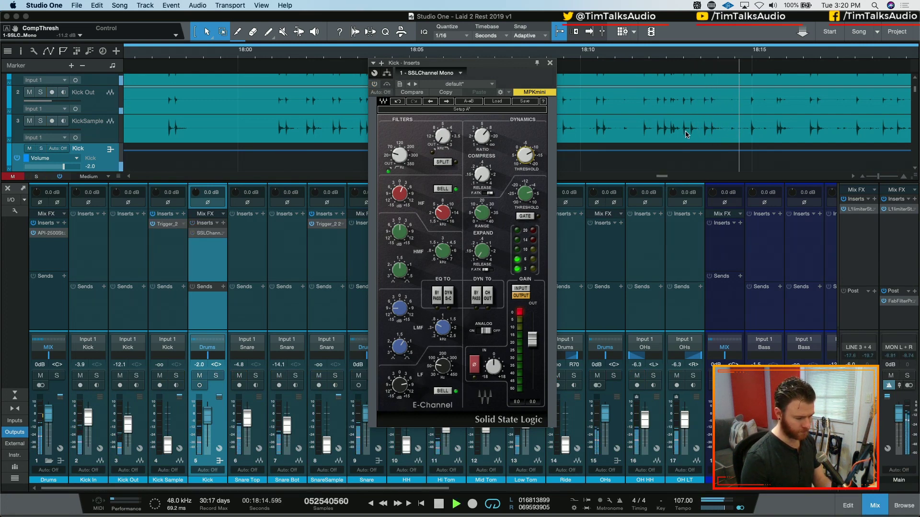
pyautogui.hscroll(5, 688, 135)
pyautogui.click(726, 70)
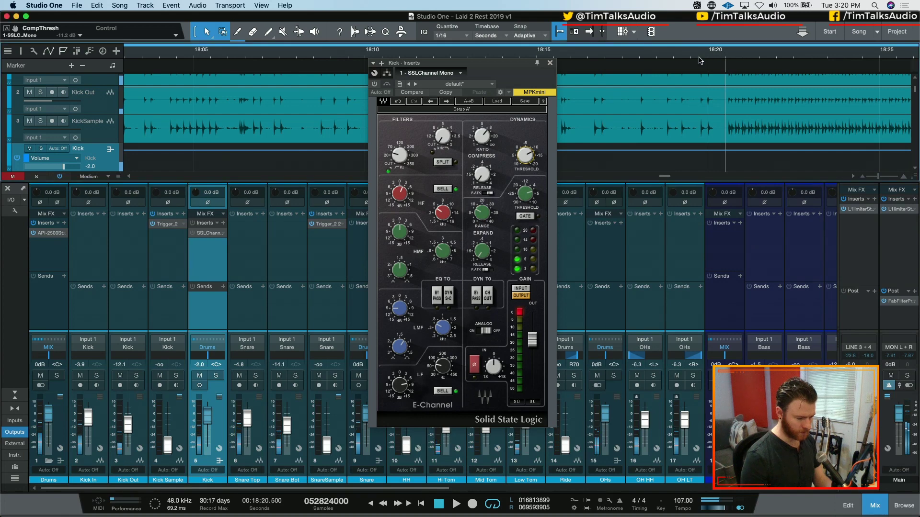
pyautogui.hscroll(3, 709, 70)
pyautogui.moveTo(497, 63); pyautogui.dragTo(334, 68)
pyautogui.hscroll(3, 388, 99)
pyautogui.press('space')
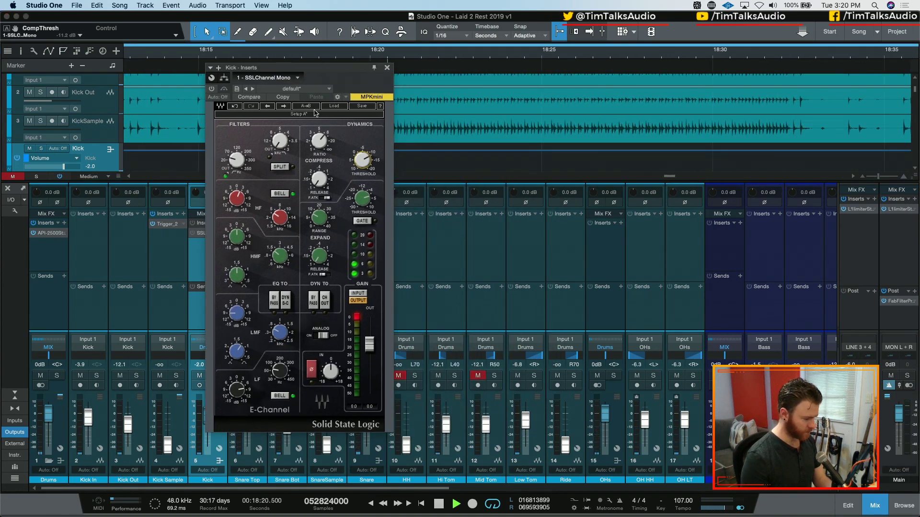
pyautogui.click(211, 90)
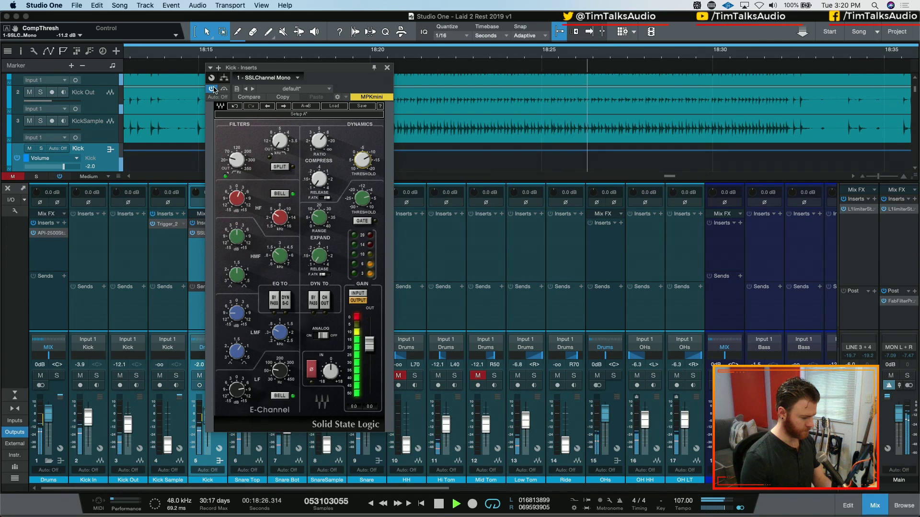
# Step: Fine-tune the kick's LF gain to about 8.3 dB and close the Kick bus plug-in window
pyautogui.moveTo(238, 392); pyautogui.dragTo(259, 368)
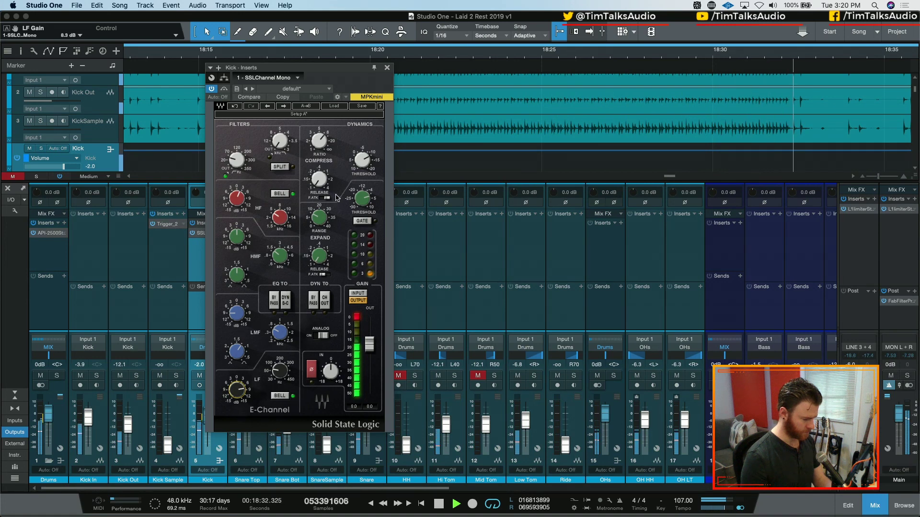
pyautogui.click(387, 68)
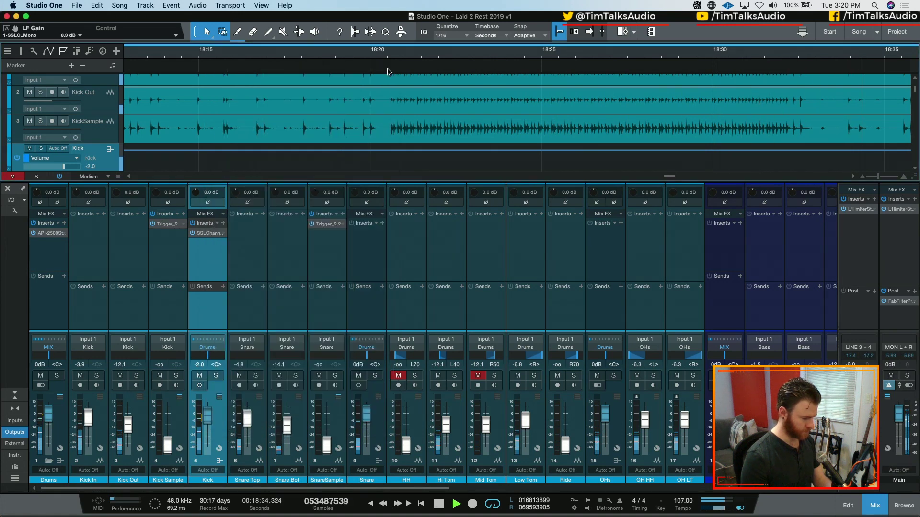
# Step: Insert SSLChannel Mono on the Snare bus, stop playback and select the Snare bus
pyautogui.click(382, 223)
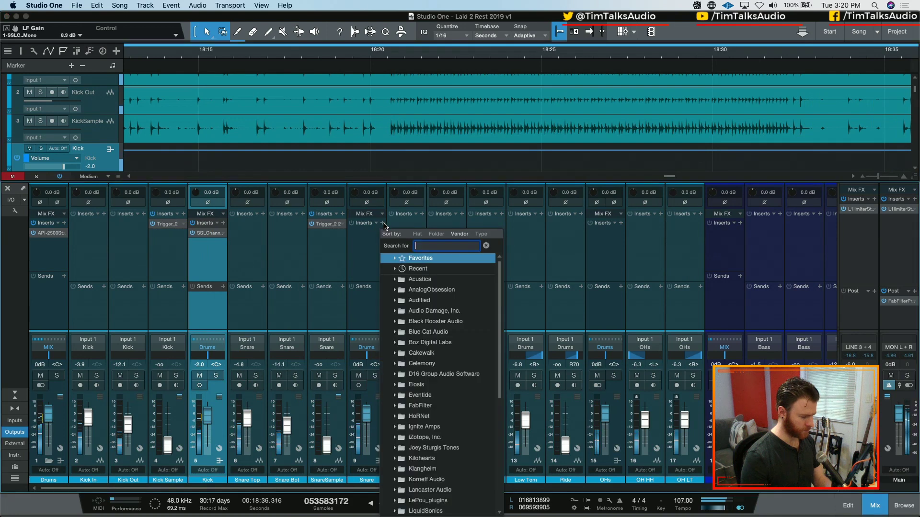
pyautogui.write('ssl')
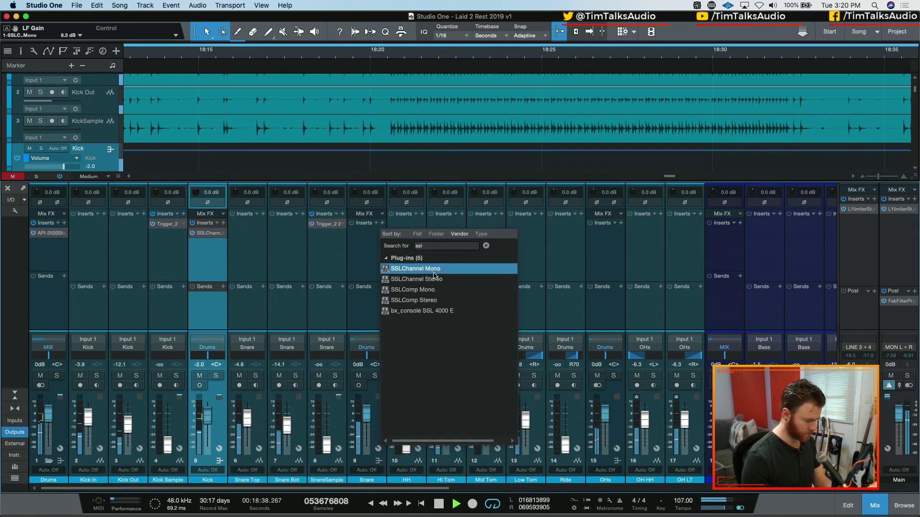
pyautogui.press('Return')
pyautogui.press('space')
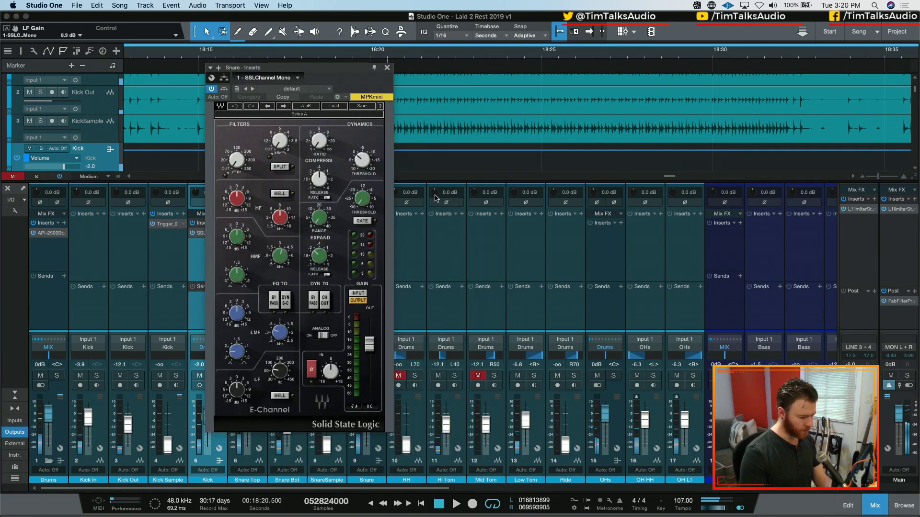
pyautogui.moveTo(348, 72); pyautogui.dragTo(588, 87)
pyautogui.click(362, 266)
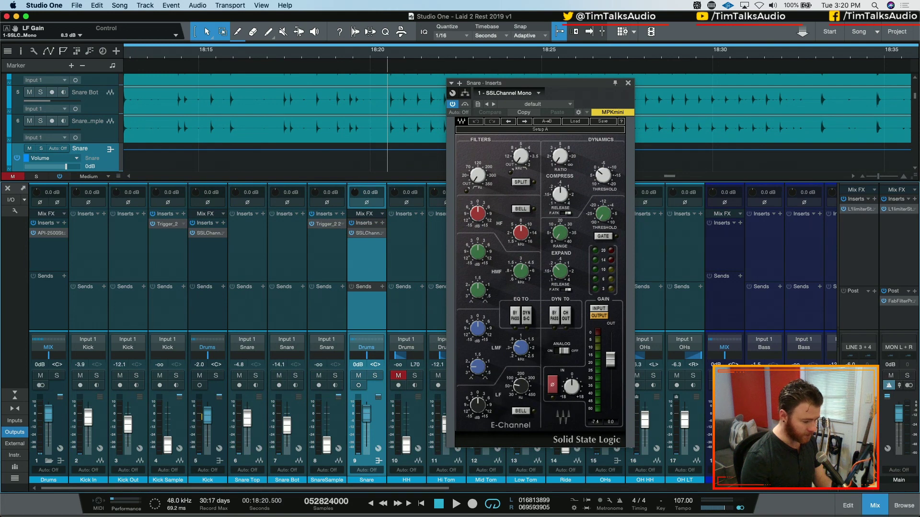
# Step: Set the snare's high-pass filter to 93 Hz and its expander to a 6 dB range with a fast attack and shorter release
pyautogui.moveTo(478, 176); pyautogui.dragTo(478, 170)
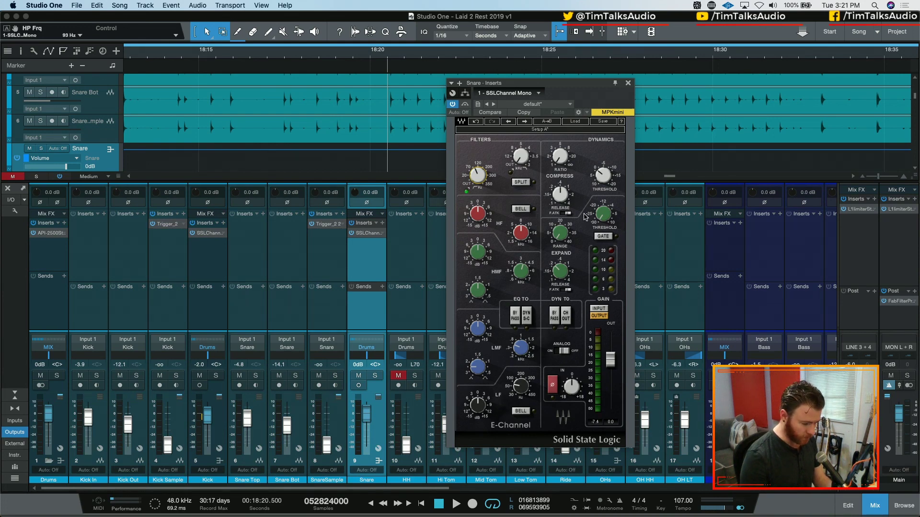
pyautogui.click(559, 243)
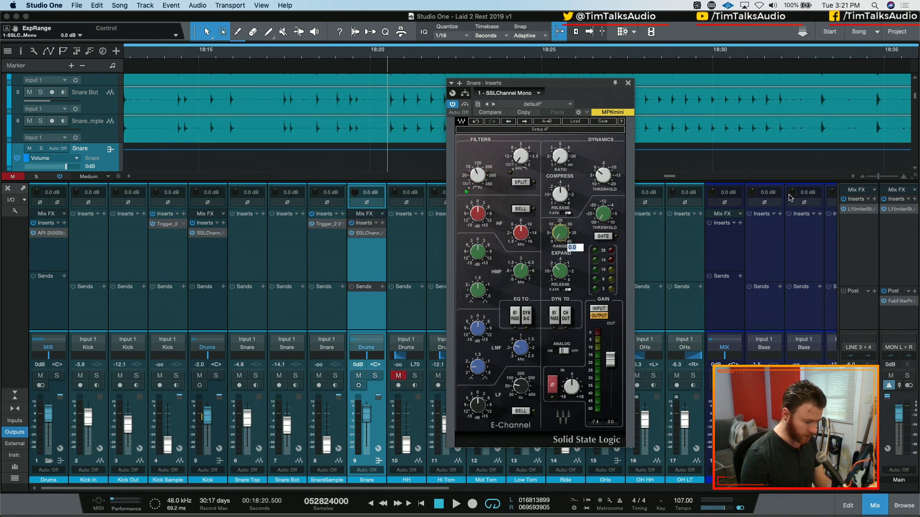
pyautogui.press('Return')
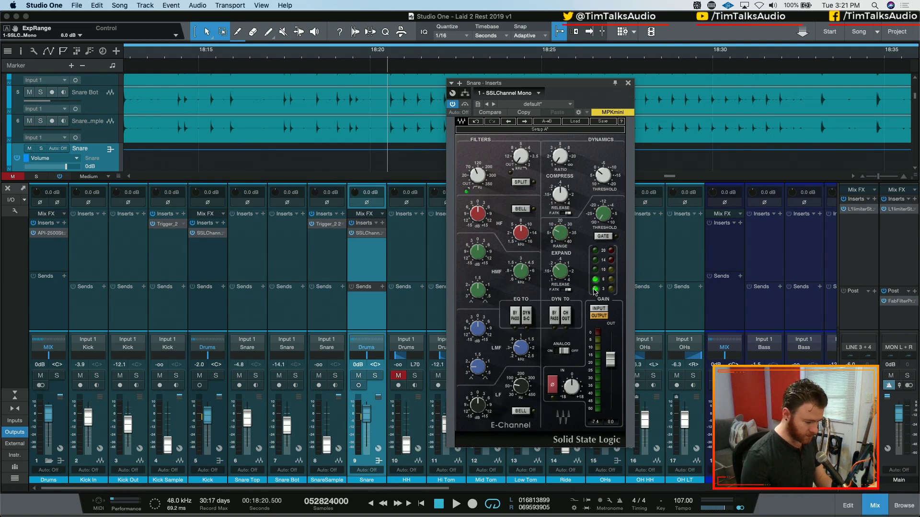
pyautogui.click(560, 272)
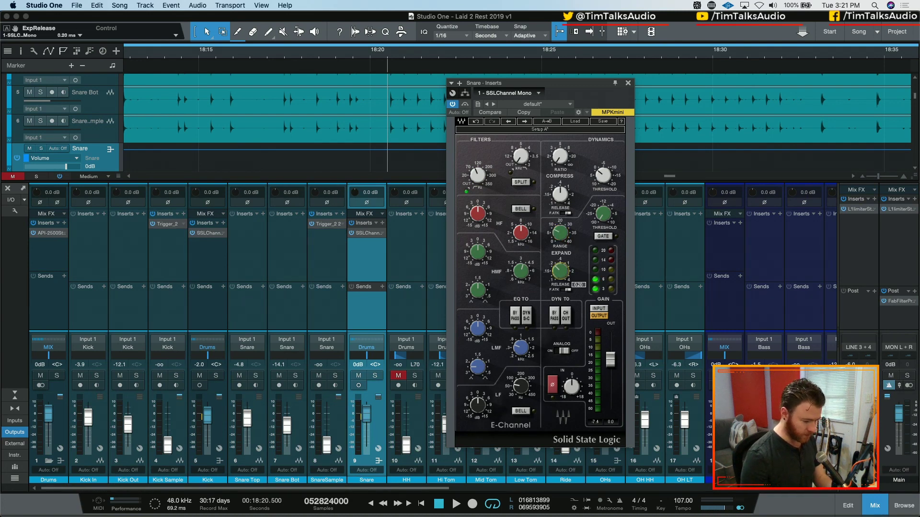
pyautogui.click(567, 290)
# Step: Solo the Snare bus, play it and adjust the expander threshold from about -11.4 dB to about -1.9 dB
pyautogui.click(609, 219)
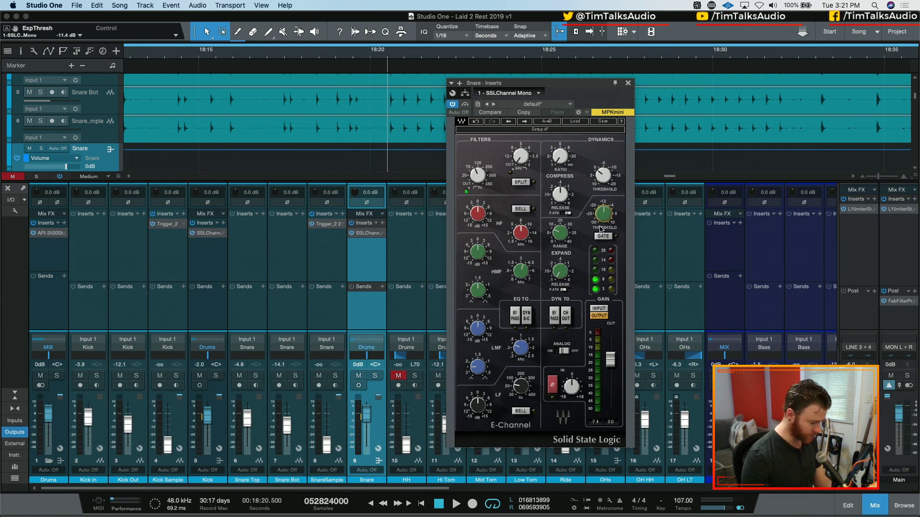
pyautogui.press('s')
pyautogui.press('space')
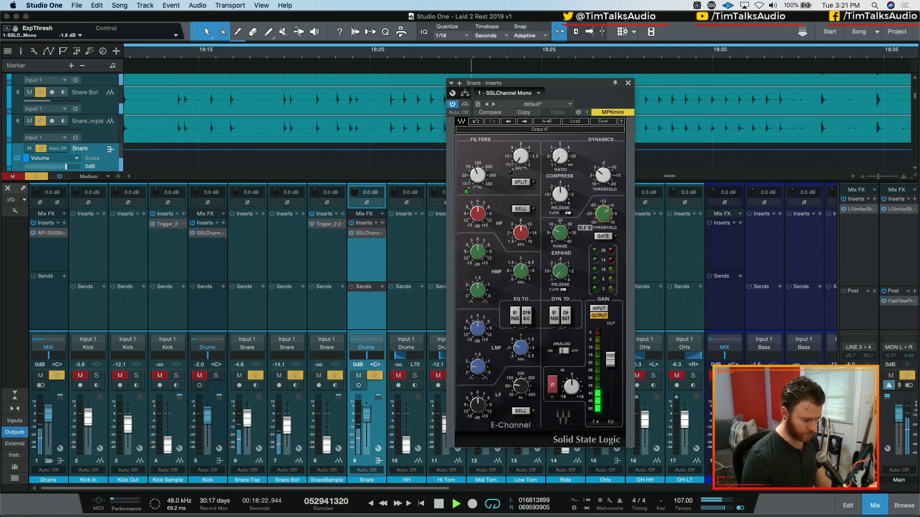
# Step: Try gate mode on the snare with the range at 40 dB, toggling the gate off and on to compare
pyautogui.click(606, 237)
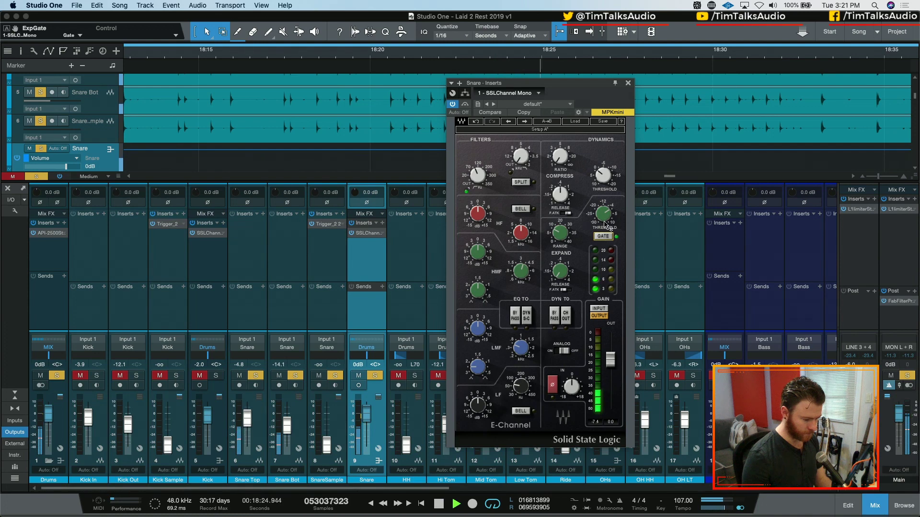
pyautogui.moveTo(562, 240); pyautogui.dragTo(602, 263)
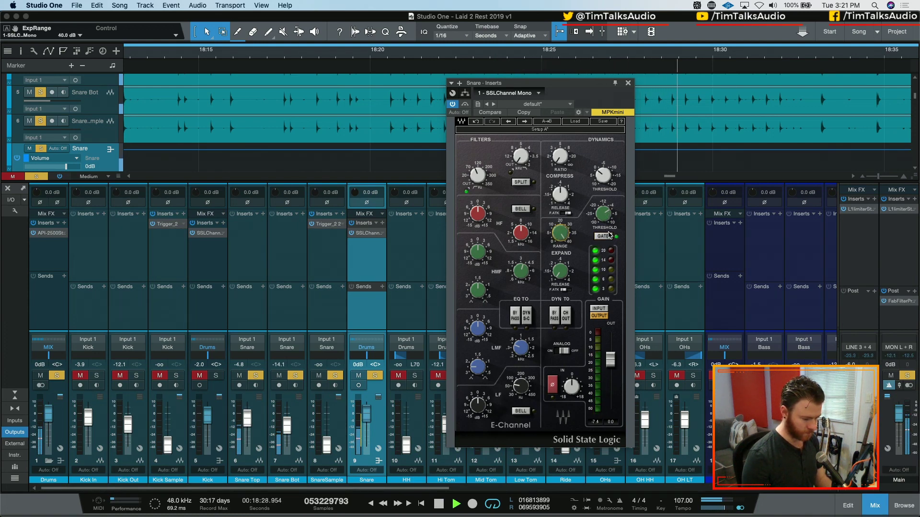
pyautogui.click(604, 237)
pyautogui.click(604, 237)
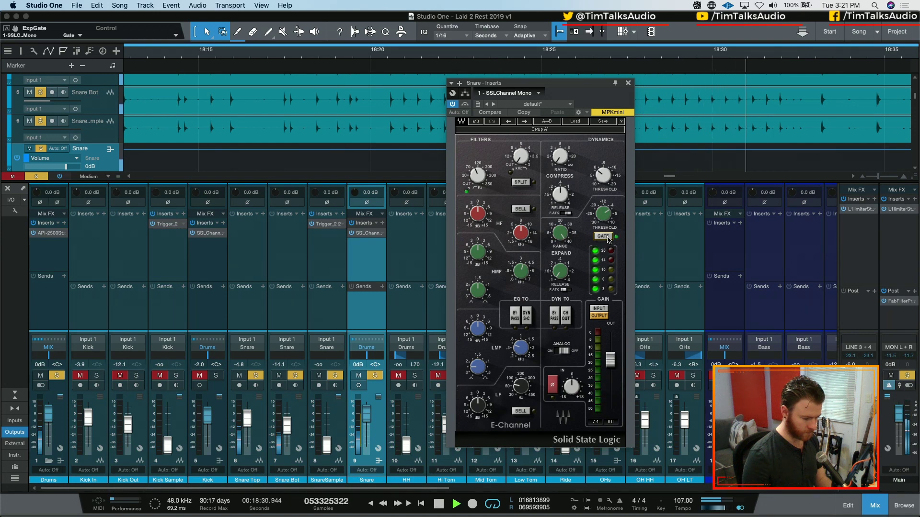
# Step: Lengthen the snare expander's release to about 0.29
pyautogui.click(561, 272)
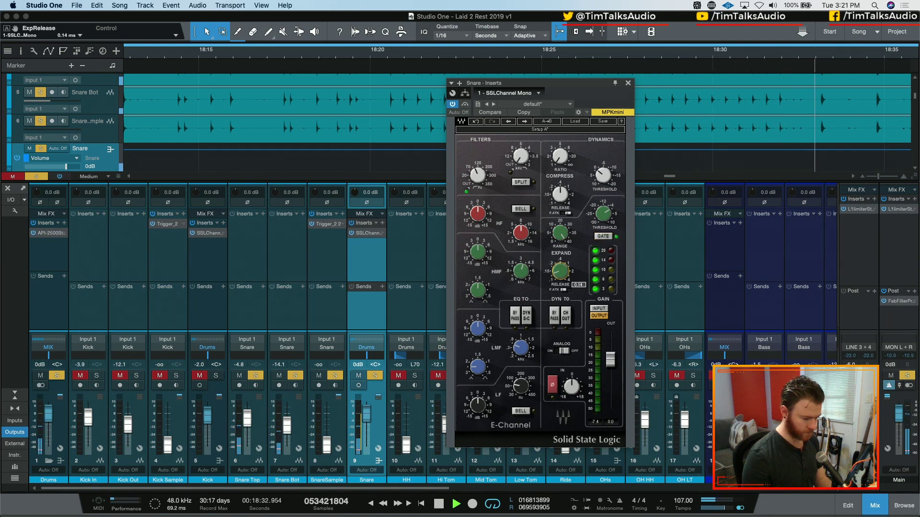
pyautogui.moveTo(560, 272); pyautogui.dragTo(560, 265)
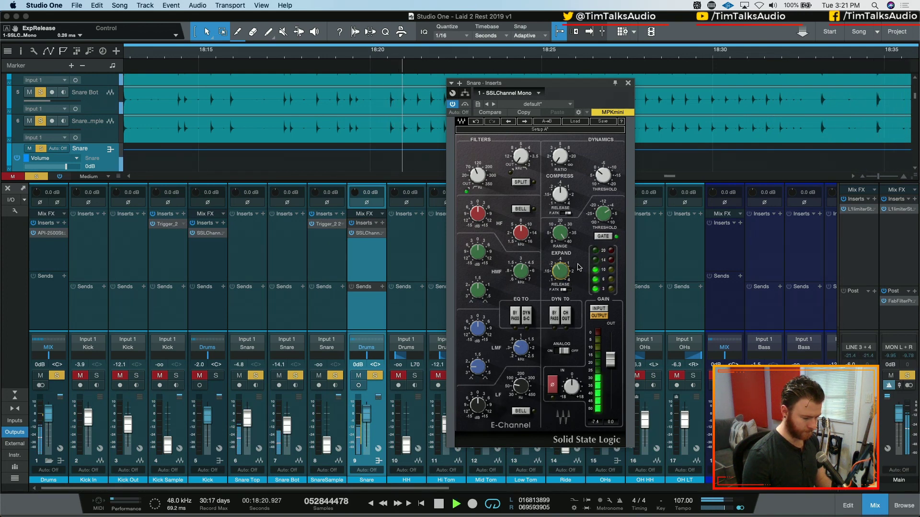
# Step: Switch the snare from gate back to expander mode, set the range to 8 dB and replay the section
pyautogui.click(561, 233)
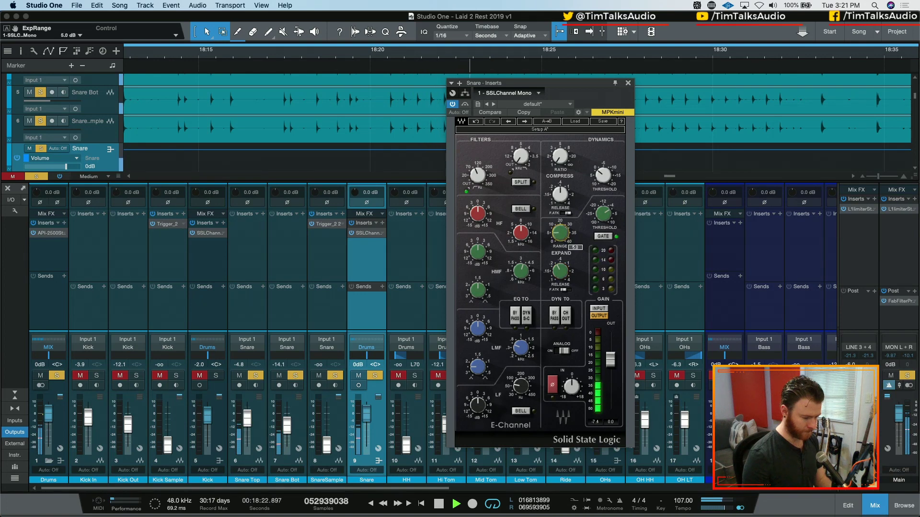
pyautogui.click(602, 237)
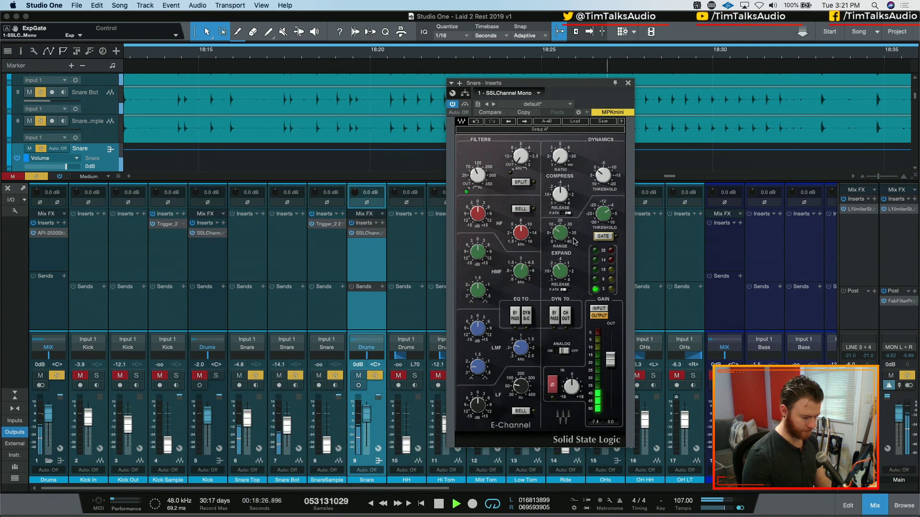
pyautogui.moveTo(561, 233)
pyautogui.mouseDown()
pyautogui.moveTo(561, 225)
pyautogui.moveTo(559, 241)
pyautogui.mouseUp()
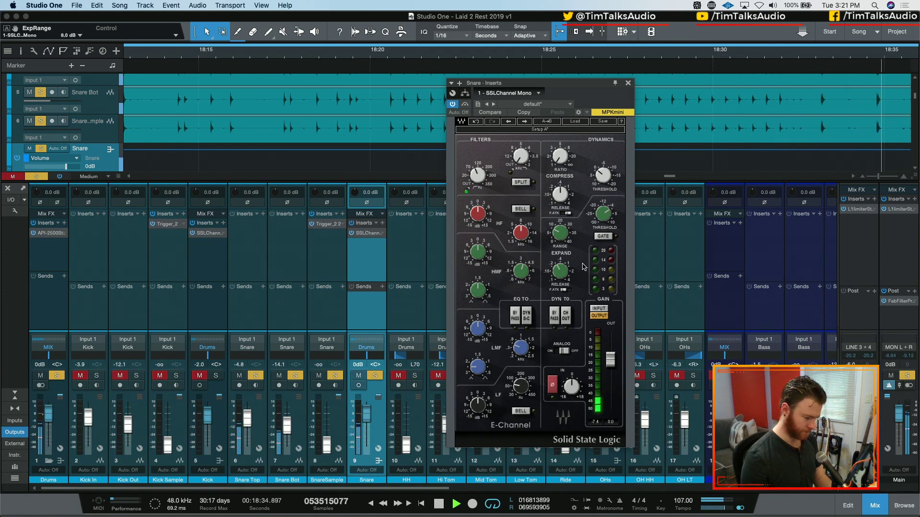
pyautogui.press('space')
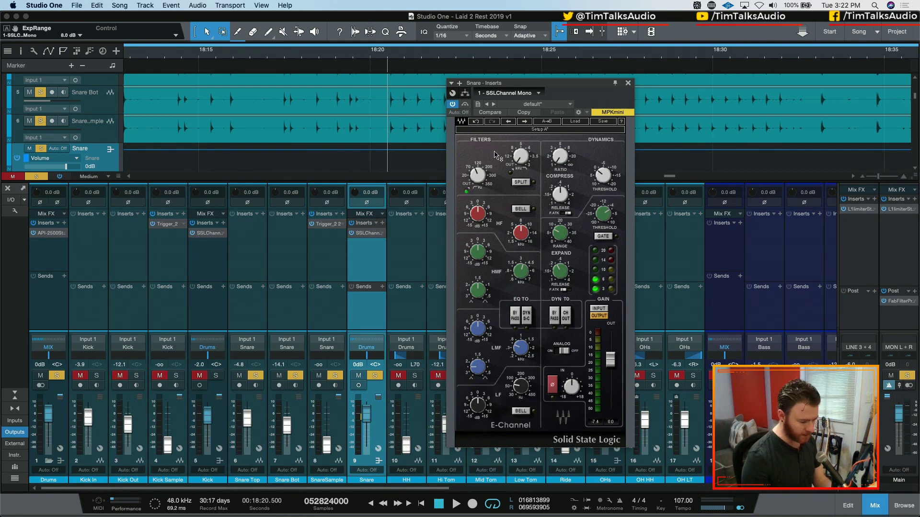
pyautogui.press('space')
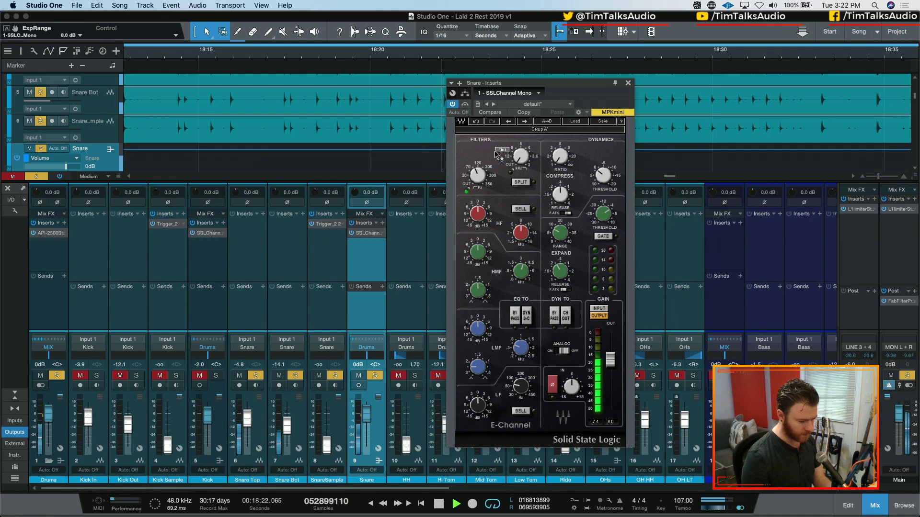
# Step: Clear the solo, replay the section, and set the snare compressor's ratio to 4.0 with the threshold at -20 dB
pyautogui.press('space')
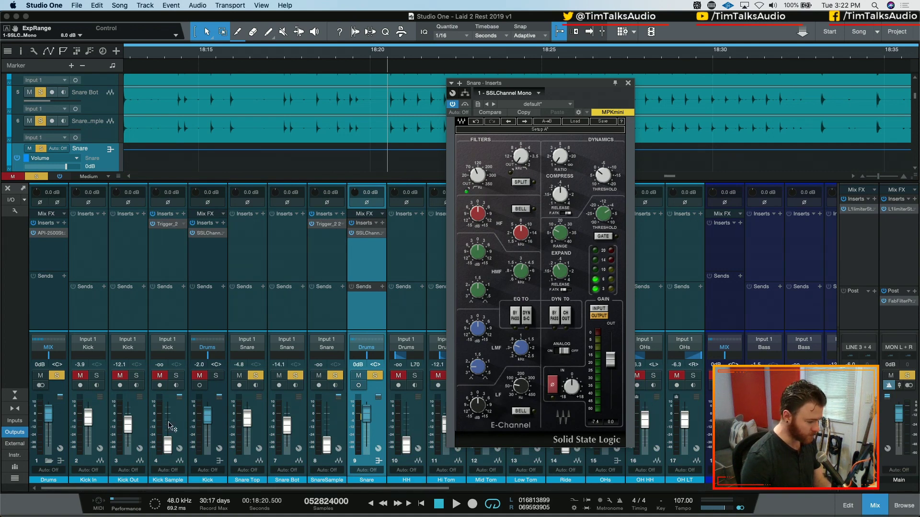
pyautogui.hotkey('shift', 's')
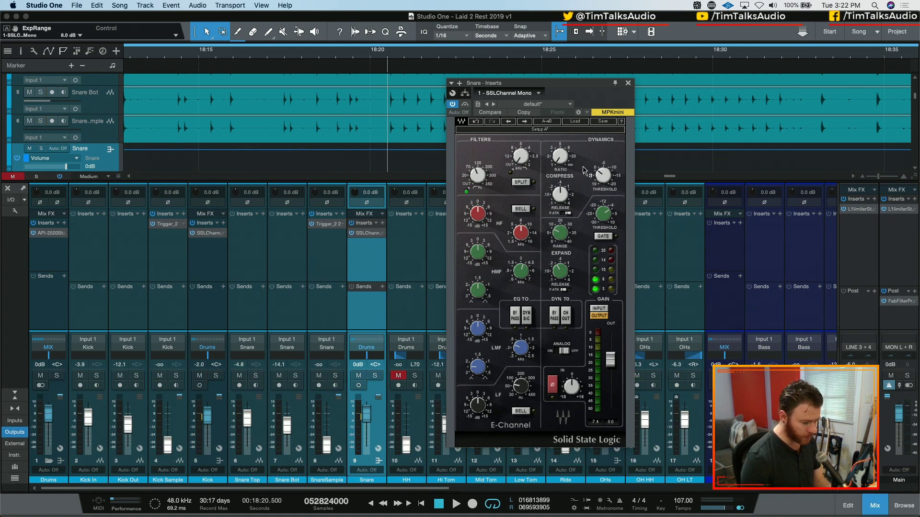
pyautogui.press('space')
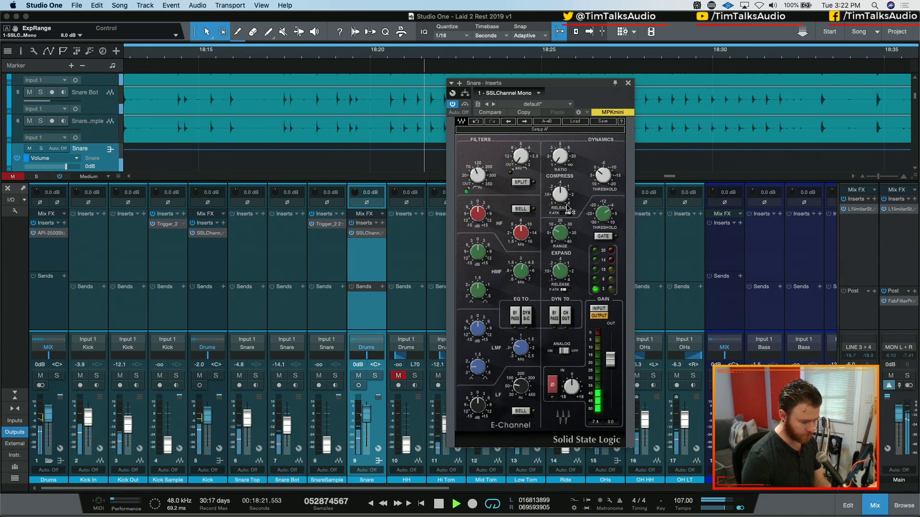
pyautogui.moveTo(559, 155); pyautogui.dragTo(560, 147)
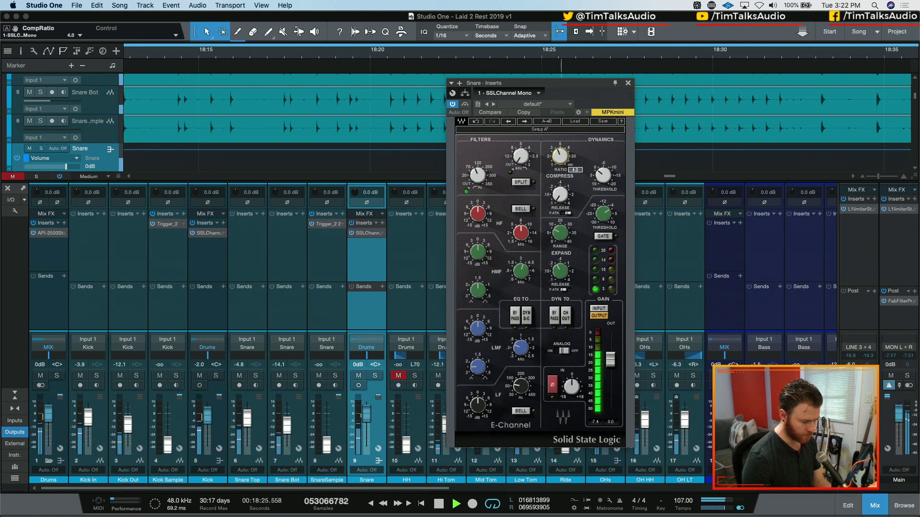
pyautogui.moveTo(603, 176)
pyautogui.mouseDown()
pyautogui.moveTo(608, 185)
pyautogui.moveTo(610, 177)
pyautogui.mouseUp()
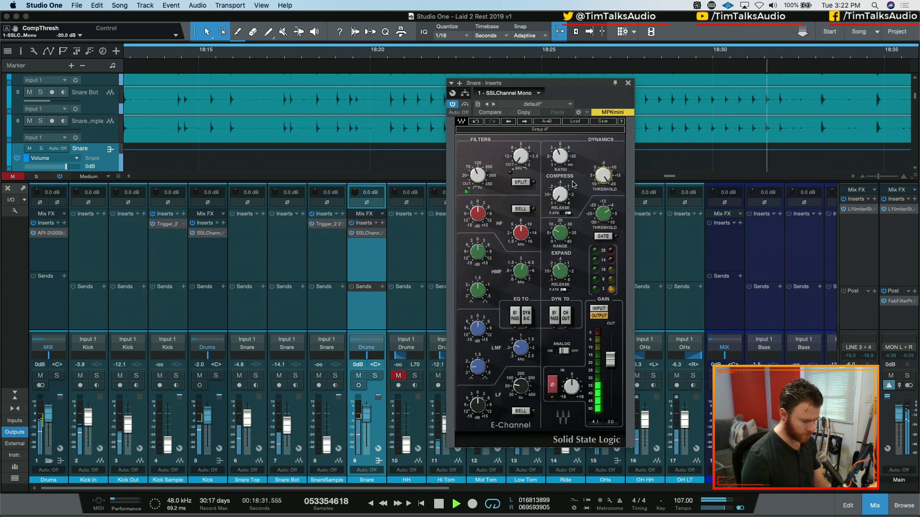
# Step: Switch the snare EQ's HF and LF bands to bell, set LF to about 201 Hz and bring its gain to about 4.1 dB
pyautogui.click(521, 209)
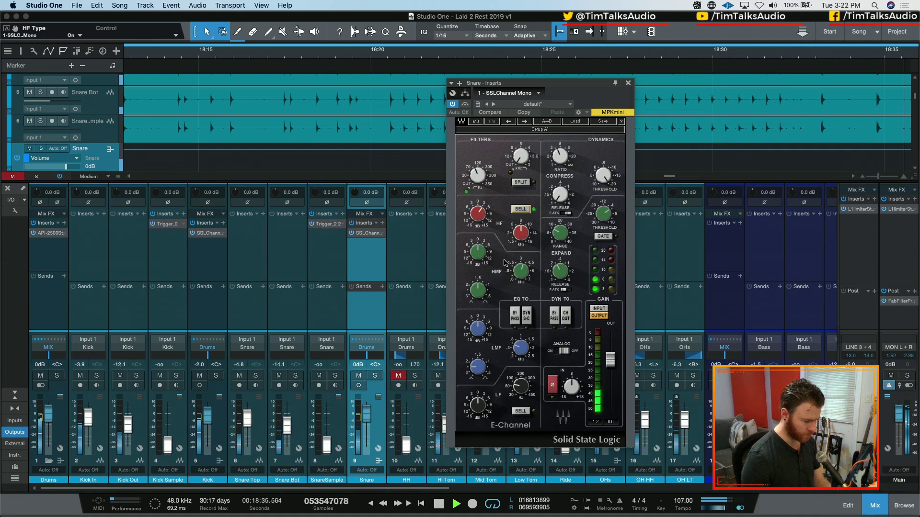
pyautogui.moveTo(520, 386)
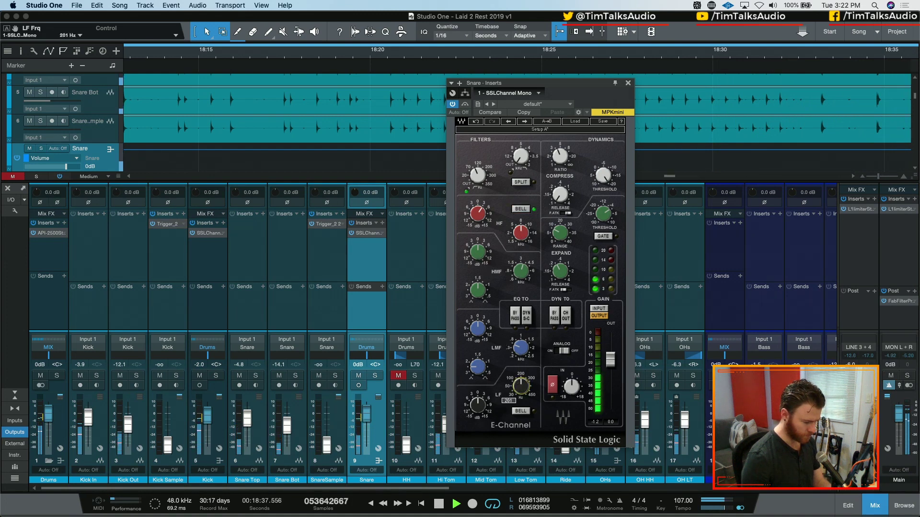
pyautogui.moveTo(477, 405)
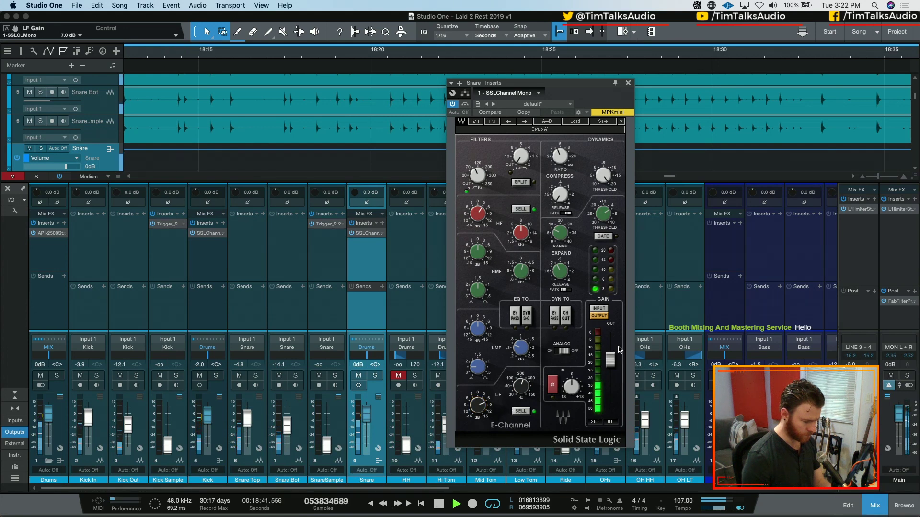
pyautogui.moveTo(478, 405); pyautogui.dragTo(477, 408)
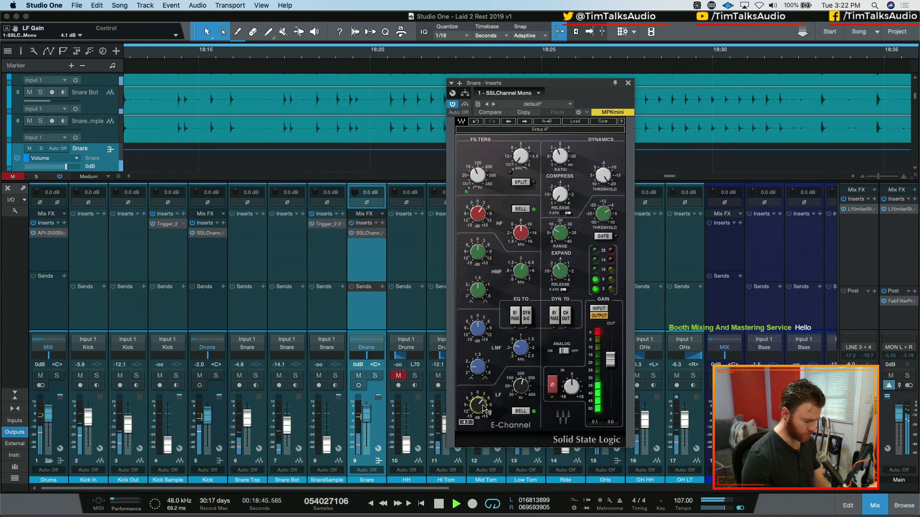
# Step: Set the snare EQ's LMF Q to 3.50 and gain to about -2.5 dB, and the LF gain to about 5.8 dB
pyautogui.click(478, 328)
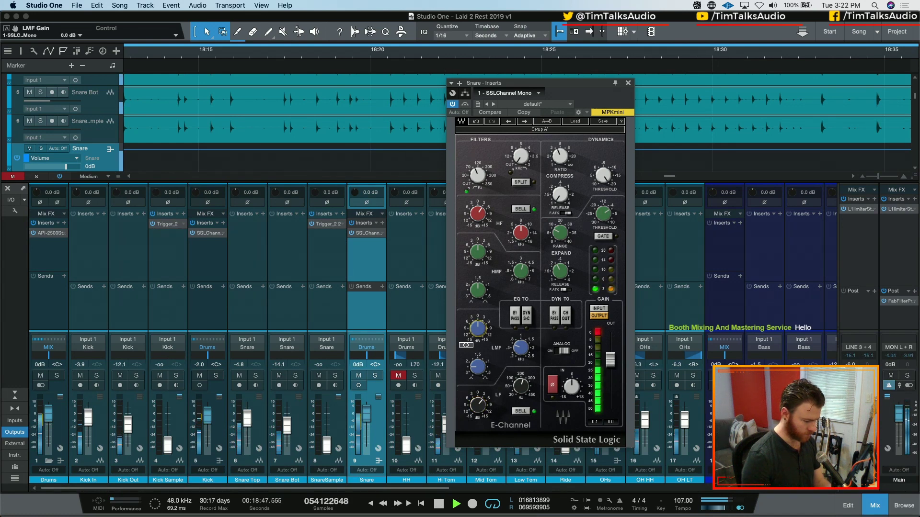
pyautogui.click(477, 367)
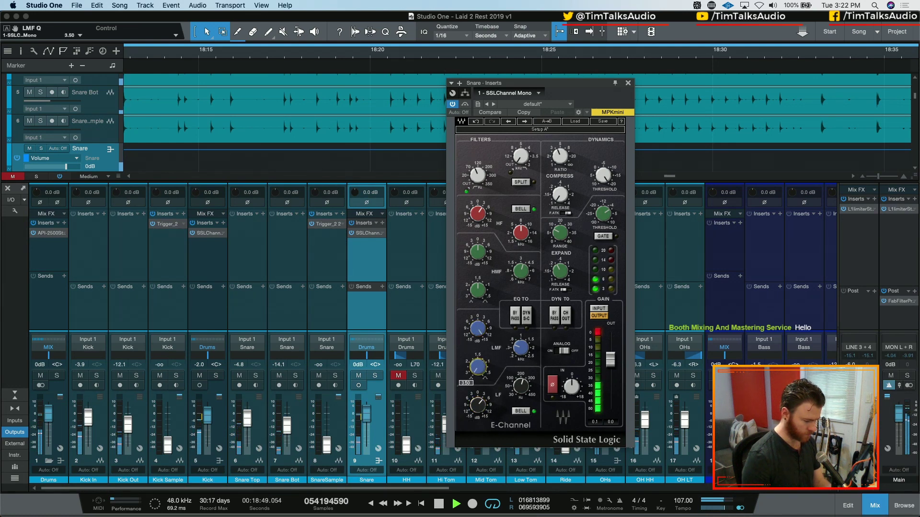
pyautogui.click(522, 343)
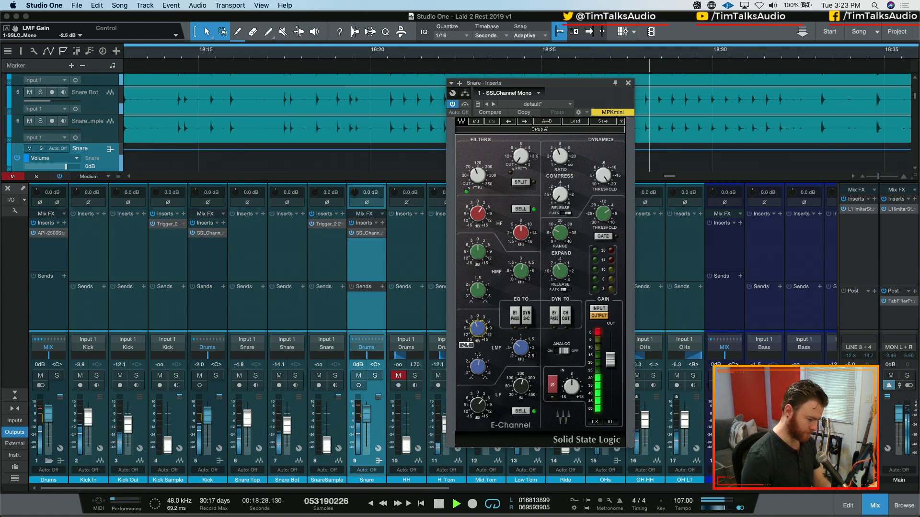
pyautogui.moveTo(478, 329); pyautogui.dragTo(479, 331)
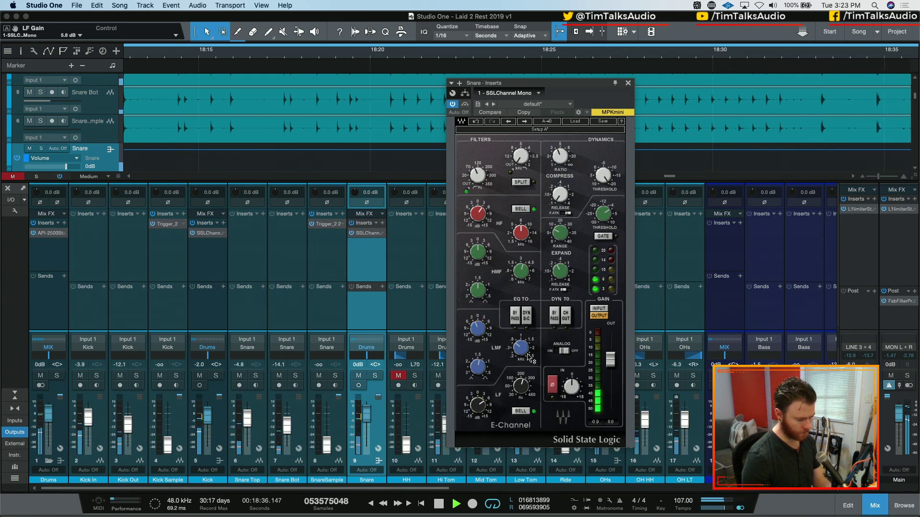
pyautogui.moveTo(532, 344)
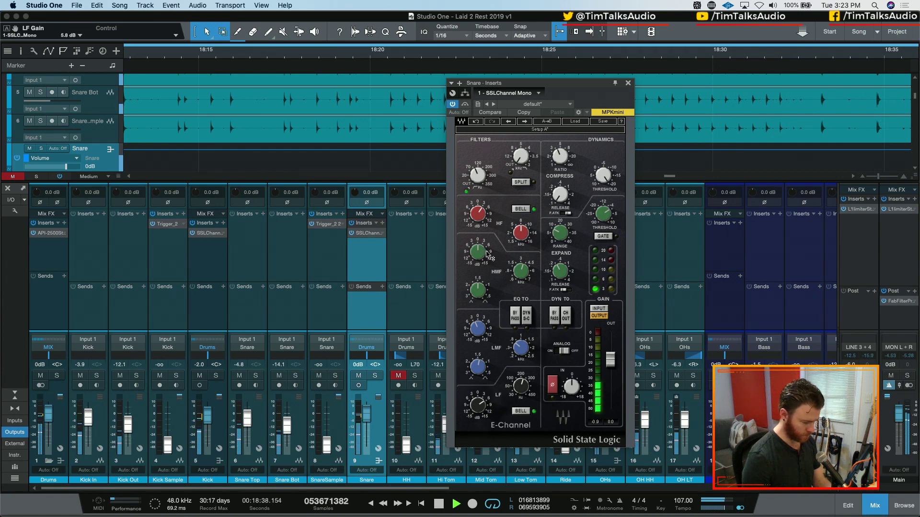
# Step: Check the Drums bus API-2500 compressor during playback, close it and stop playback
pyautogui.click(628, 83)
pyautogui.click(50, 233)
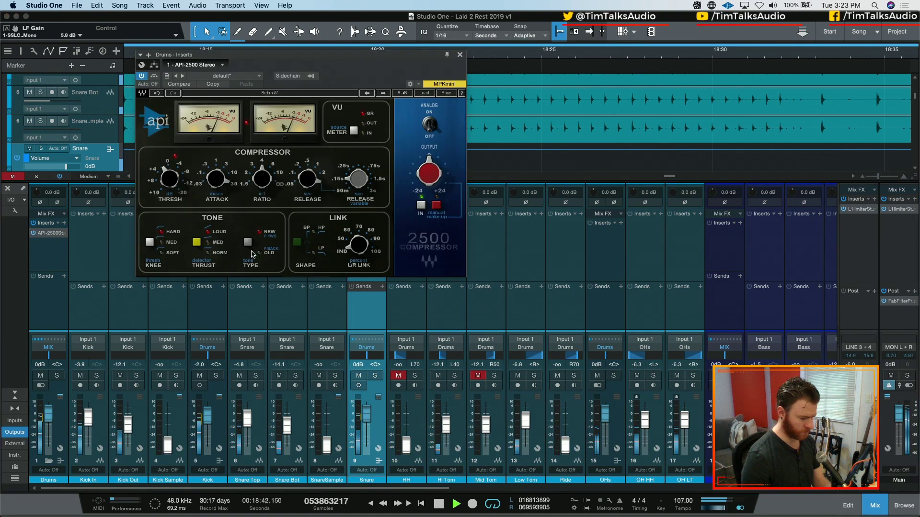
pyautogui.click(459, 54)
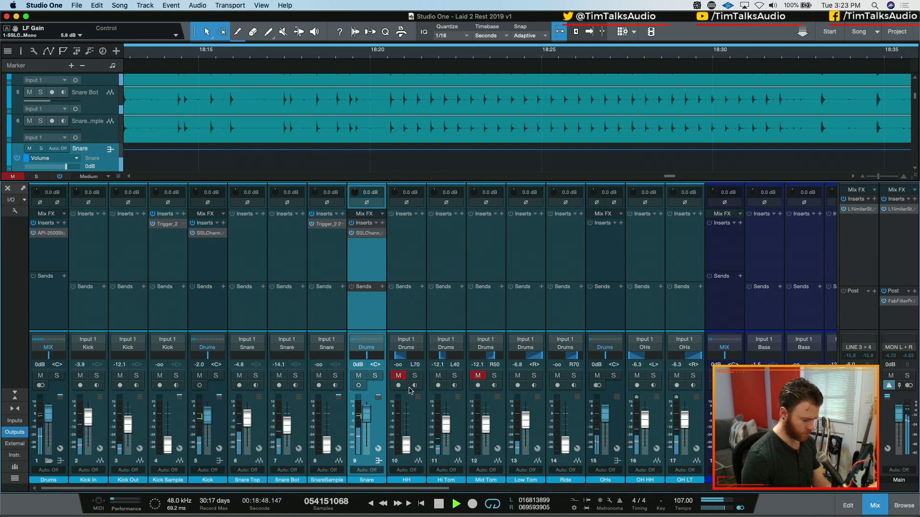
pyautogui.press('space')
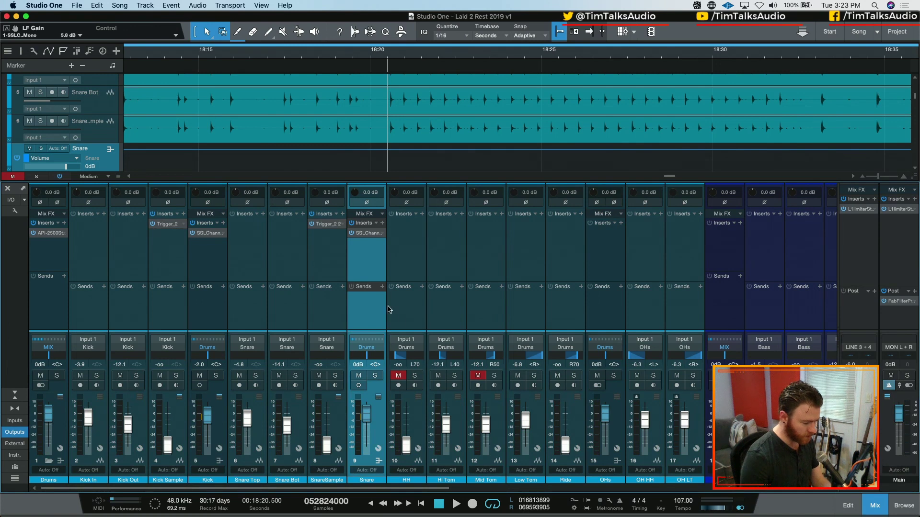
# Step: Add a Snare Verb send to the Snare bus and solo the bus
pyautogui.click(382, 286)
pyautogui.click(405, 388)
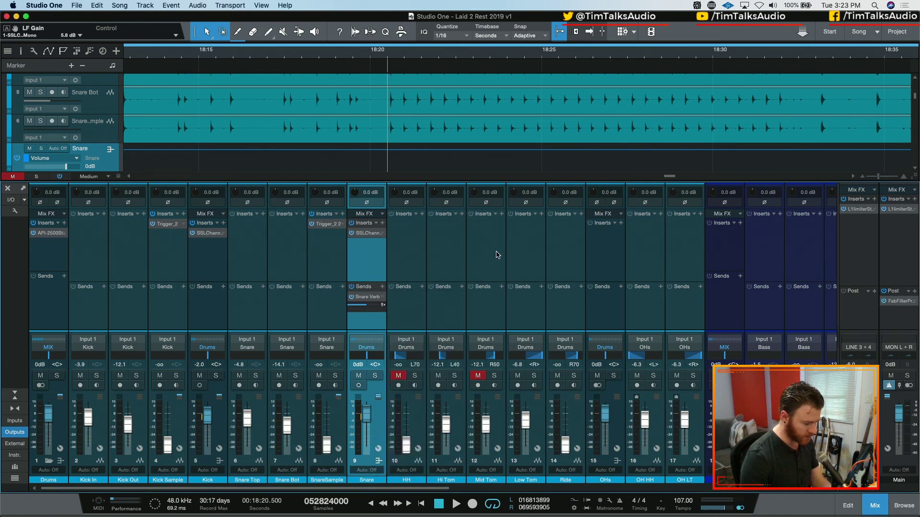
pyautogui.click(375, 376)
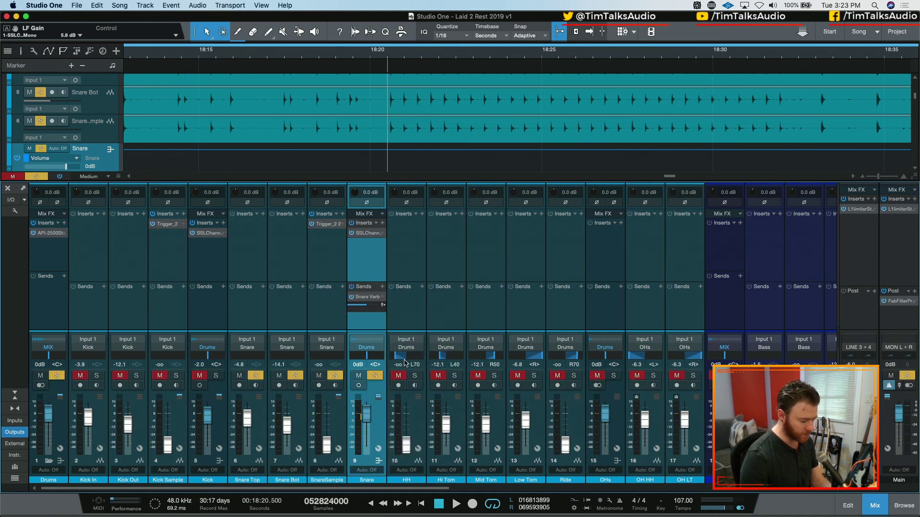
# Step: Set the low cut of the LittlePlate reverb on the Snare Verb channel to 136 Hz and return to the drum channels
pyautogui.moveTo(383, 488); pyautogui.dragTo(760, 487)
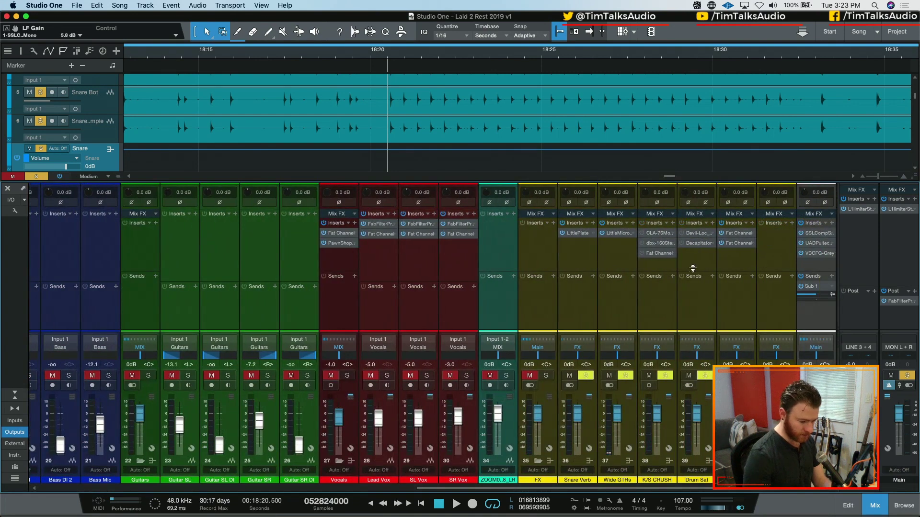
pyautogui.click(584, 237)
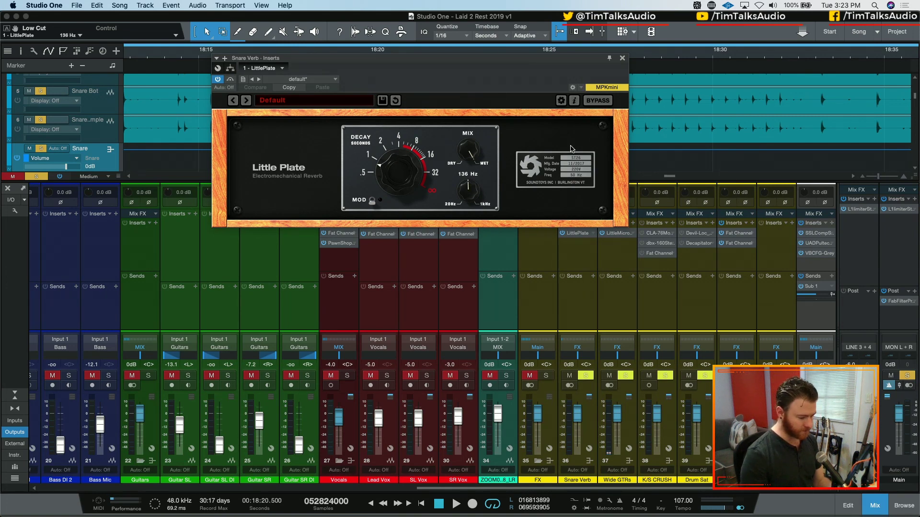
pyautogui.click(622, 57)
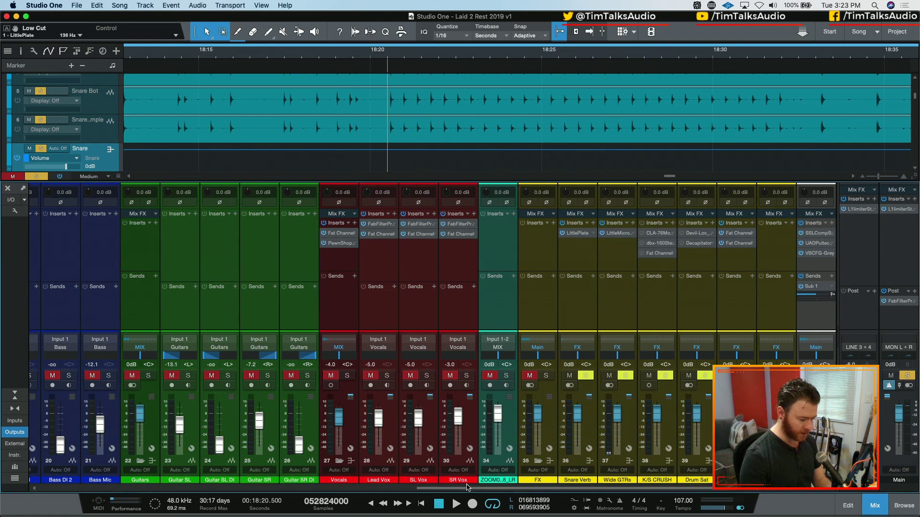
pyautogui.click(207, 489)
pyautogui.moveTo(207, 491); pyautogui.dragTo(99, 487)
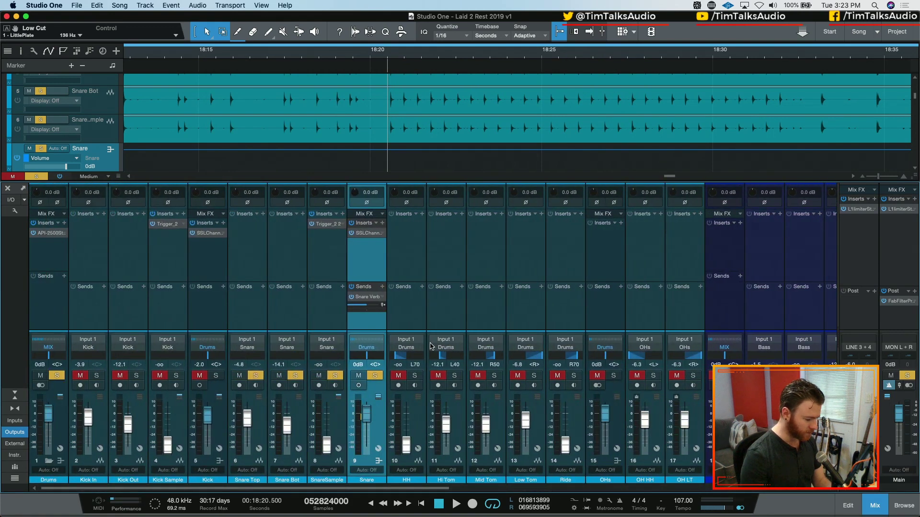
# Step: Play the section, toggle the Snare Verb send to compare, and solo the FX bus
pyautogui.press('space')
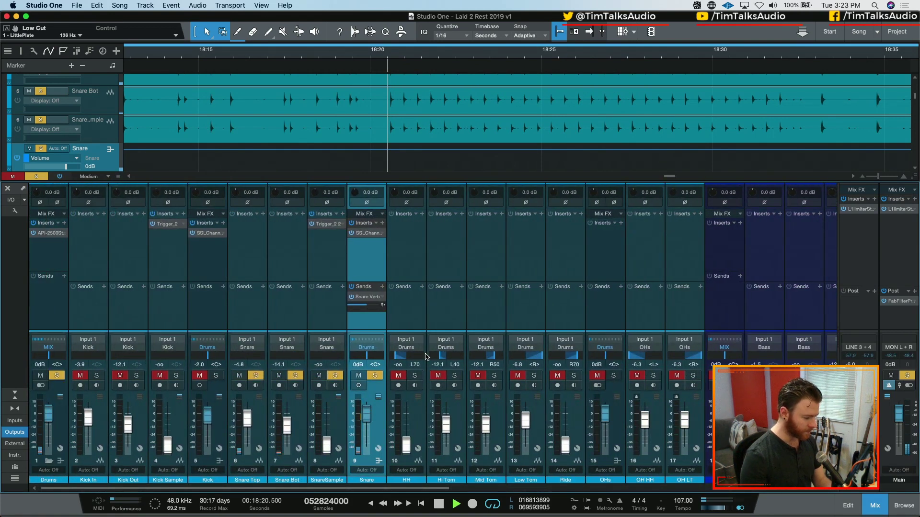
pyautogui.click(352, 298)
pyautogui.click(352, 298)
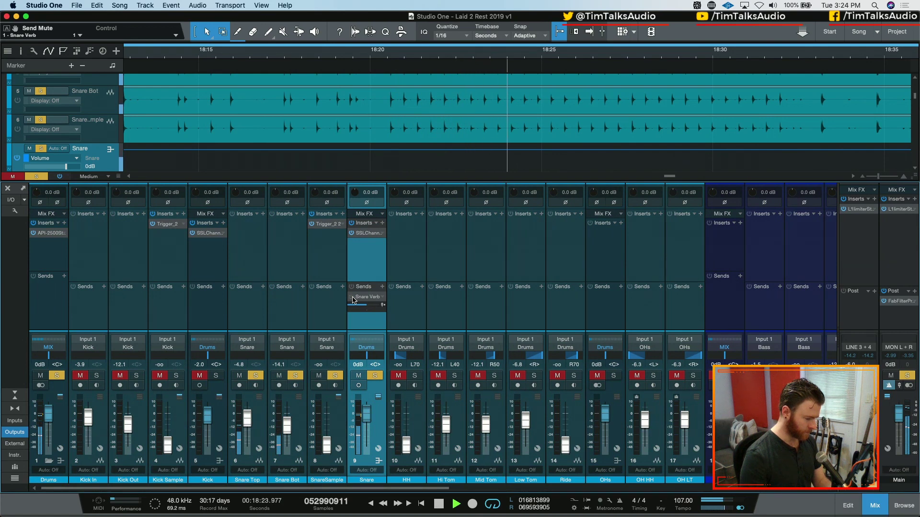
pyautogui.hscroll(10, 431, 335)
pyautogui.hscroll(5, 543, 380)
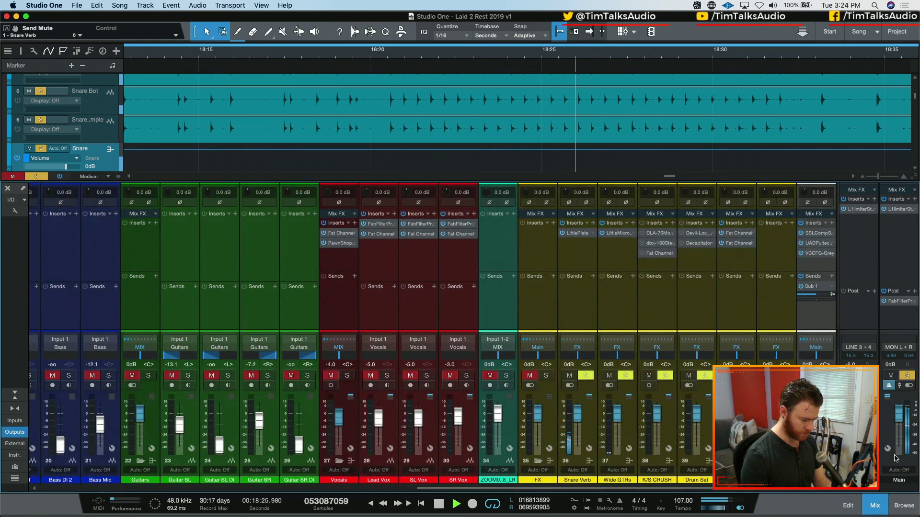
pyautogui.click(545, 376)
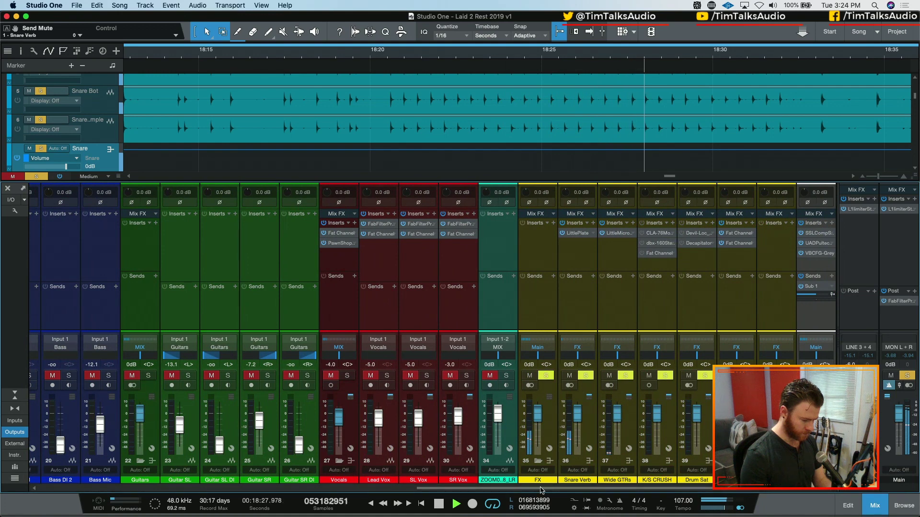
# Step: Adjust the Snare bus's Snare Verb send level to about -16 dB while listening
pyautogui.hscroll(-15, 432, 335)
pyautogui.moveTo(364, 309); pyautogui.dragTo(357, 313)
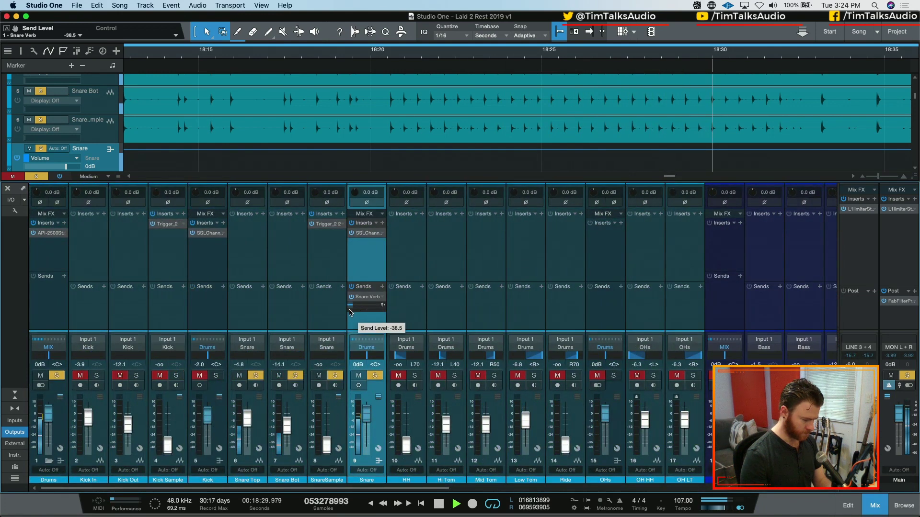
pyautogui.scroll(2, 356, 313)
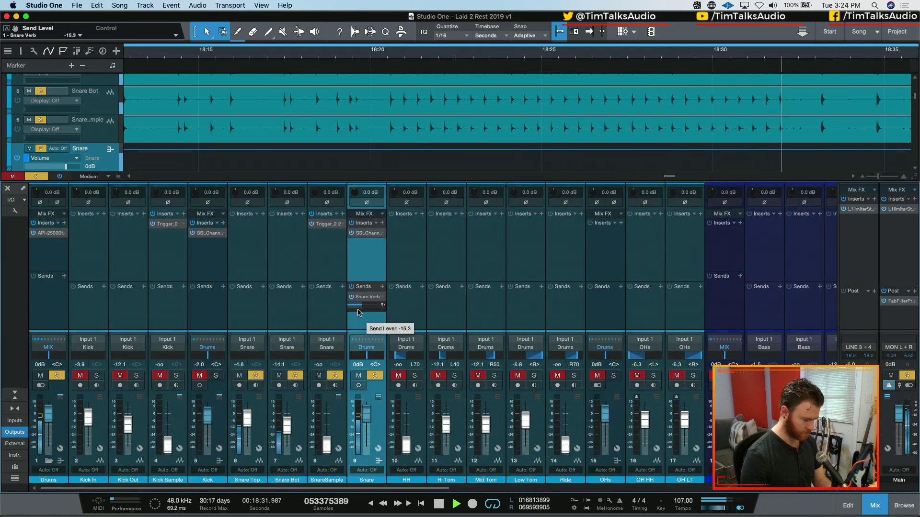
pyautogui.moveTo(356, 313); pyautogui.dragTo(360, 312)
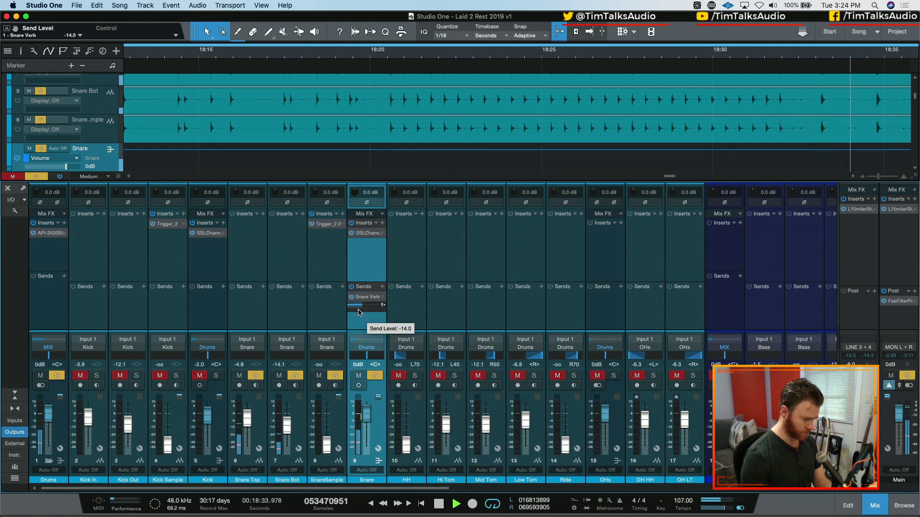
pyautogui.scroll(-4, 360, 312)
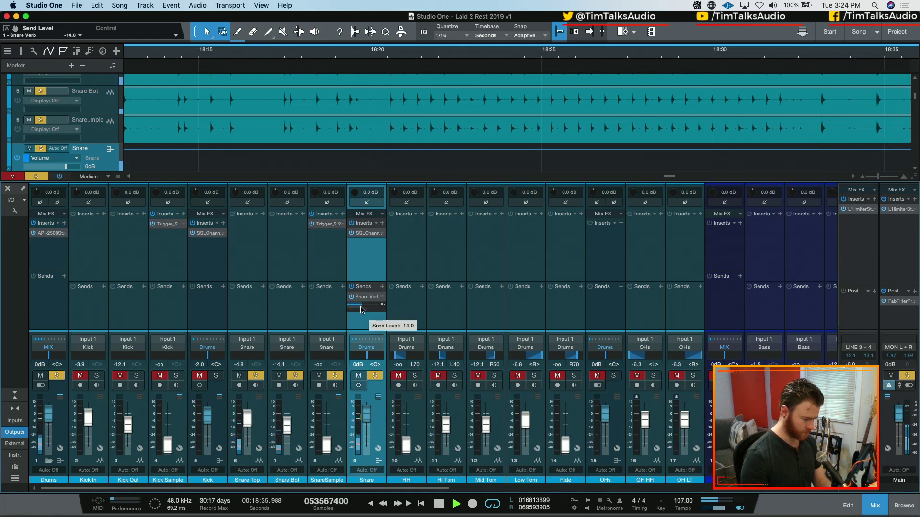
# Step: Unsolo the Snare bus, then solo the Drums bus for a listen and unsolo it to return to the full mix
pyautogui.click(376, 375)
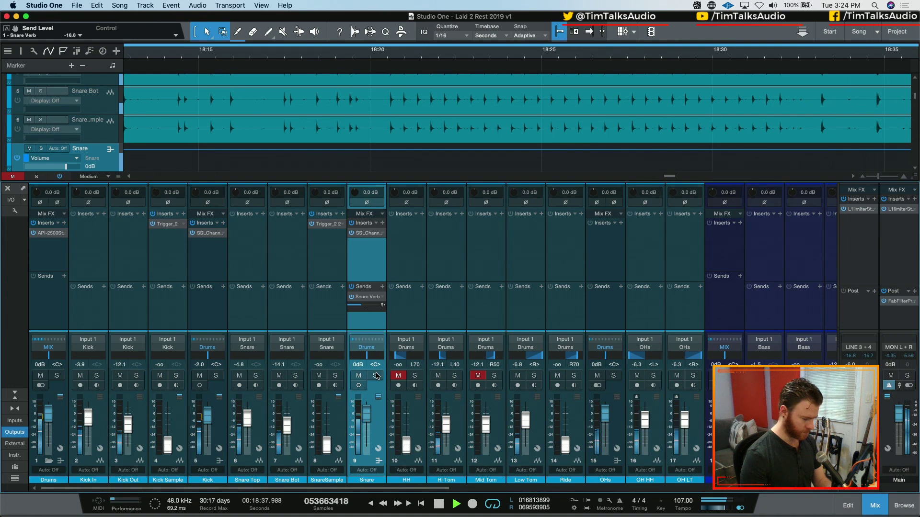
pyautogui.click(57, 376)
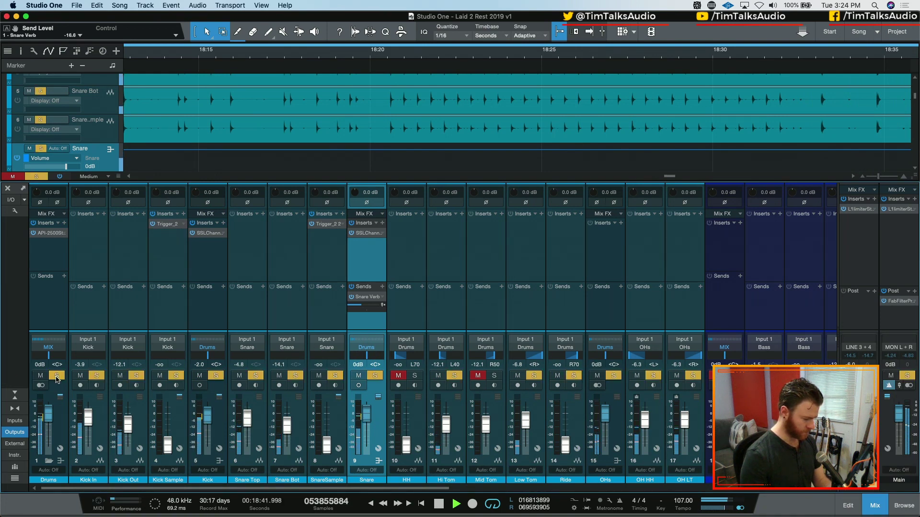
pyautogui.click(57, 376)
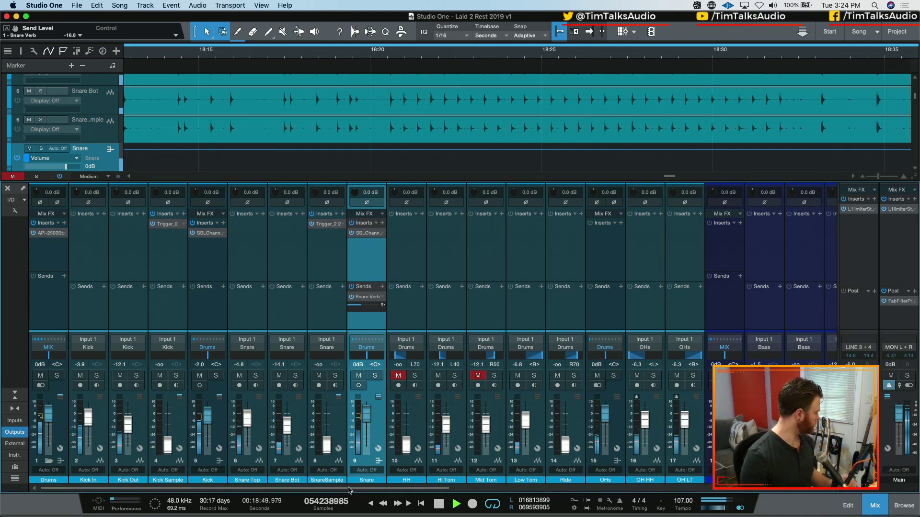
# Step: Bypass the FabFilter post insert on the Main output
pyautogui.click(884, 302)
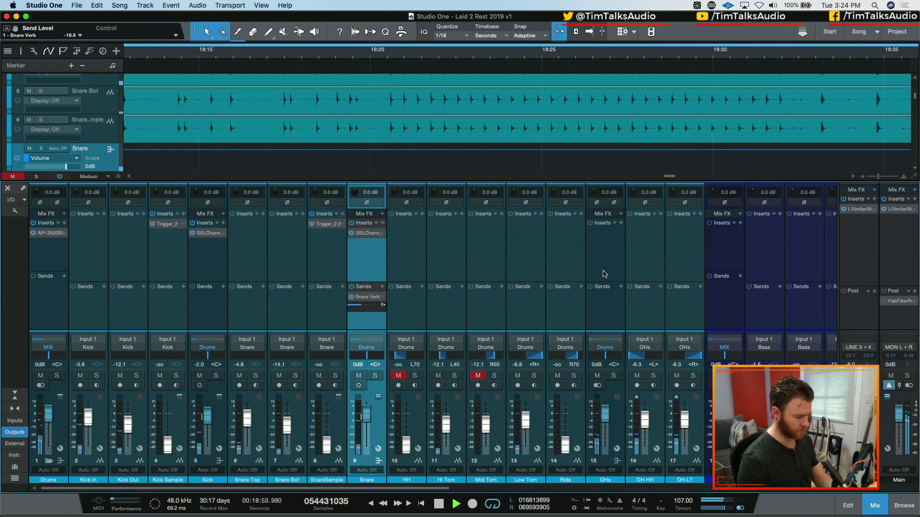
# Step: Replay the full mix section for a listen, then stop playback
pyautogui.press('space')
pyautogui.press('space')
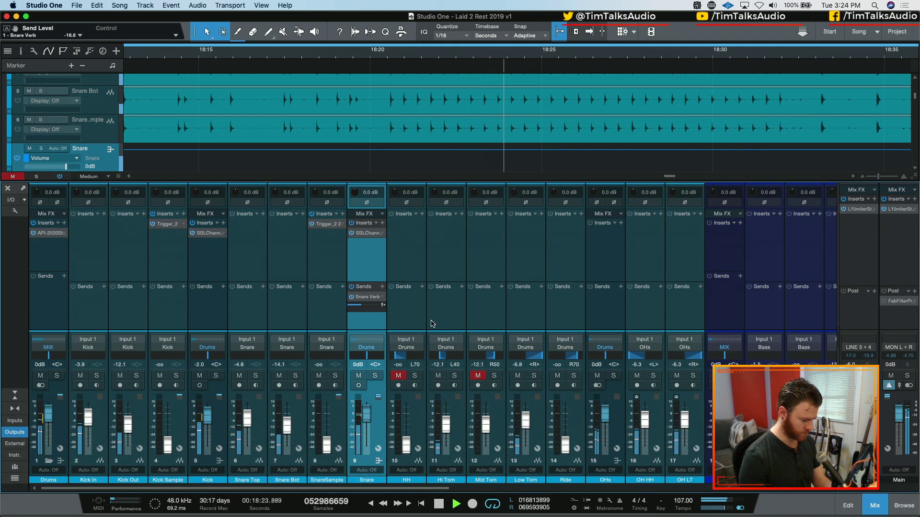
pyautogui.press('space')
# Step: Insert SSLChannel Mono on both the Hi Tom and Low Tom channels
pyautogui.click(450, 235)
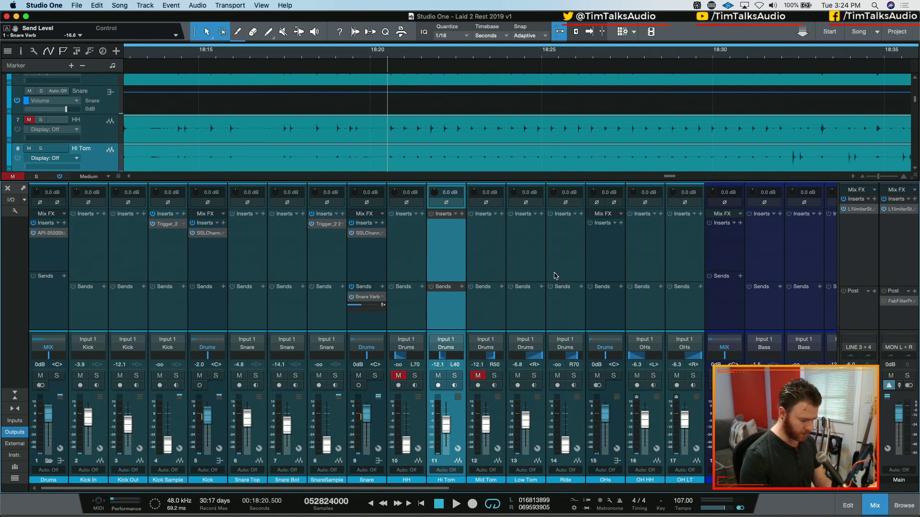
pyautogui.click(529, 261)
pyautogui.click(462, 213)
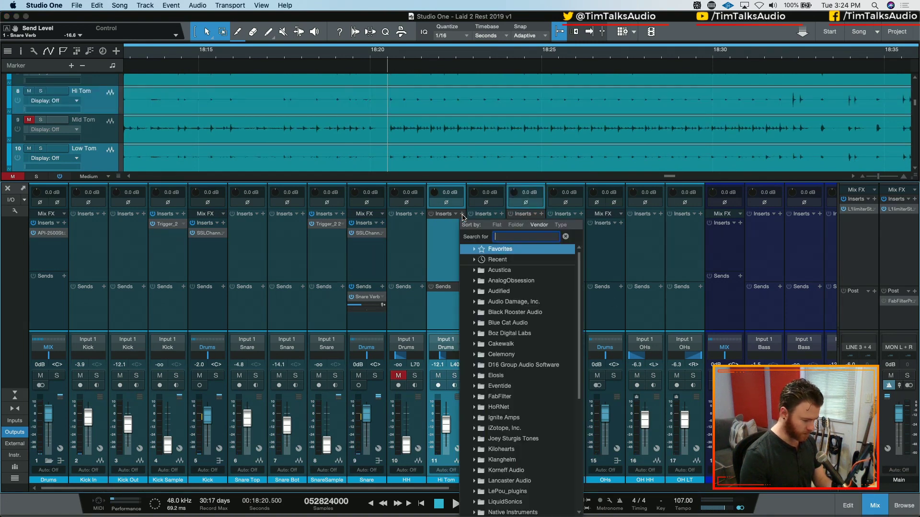
pyautogui.write('ssl')
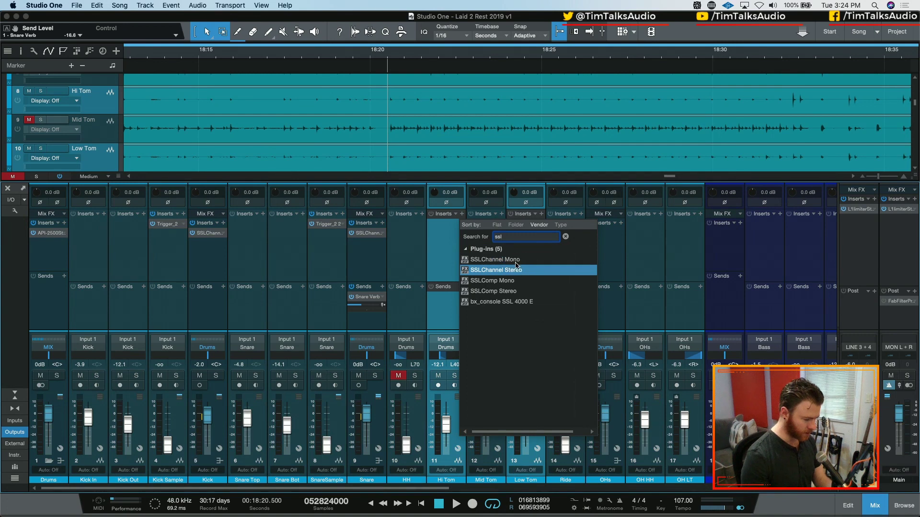
pyautogui.click(498, 260)
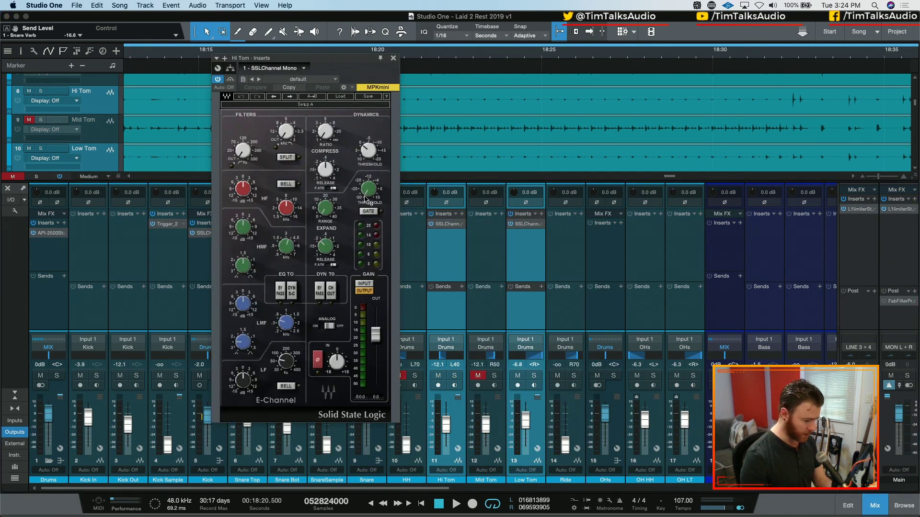
# Step: Adjust the range and release of the Hi Tom's SSLChannel expander, turn on fast attack, and set the expander threshold to about -2.5 dB
pyautogui.click(324, 209)
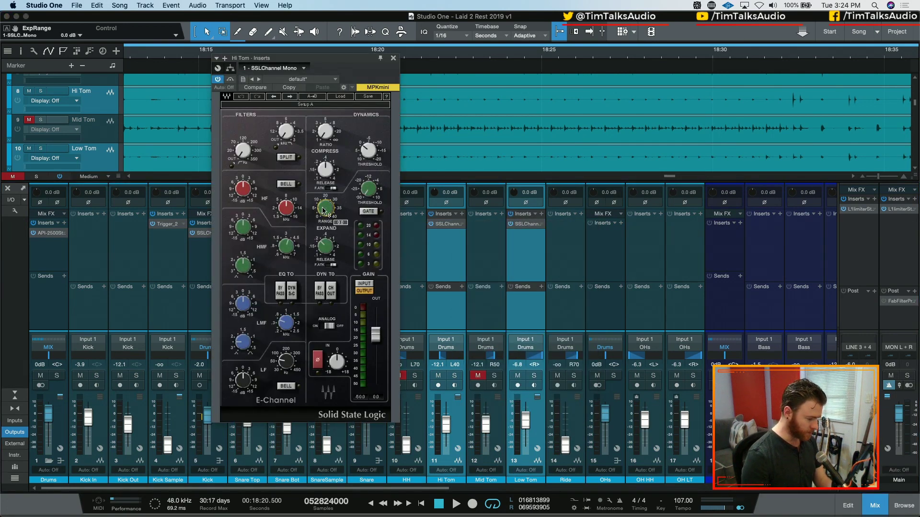
pyautogui.moveTo(320, 209)
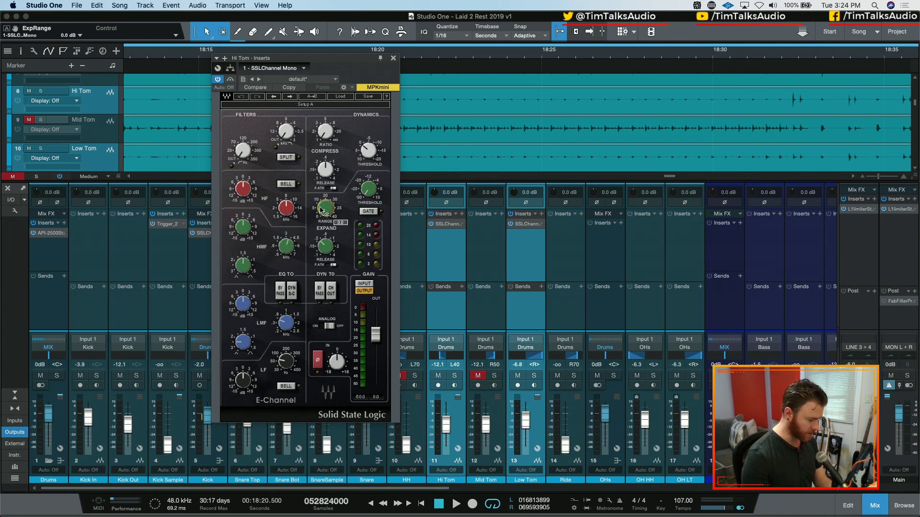
pyautogui.moveTo(320, 209); pyautogui.dragTo(334, 205)
pyautogui.moveTo(325, 247)
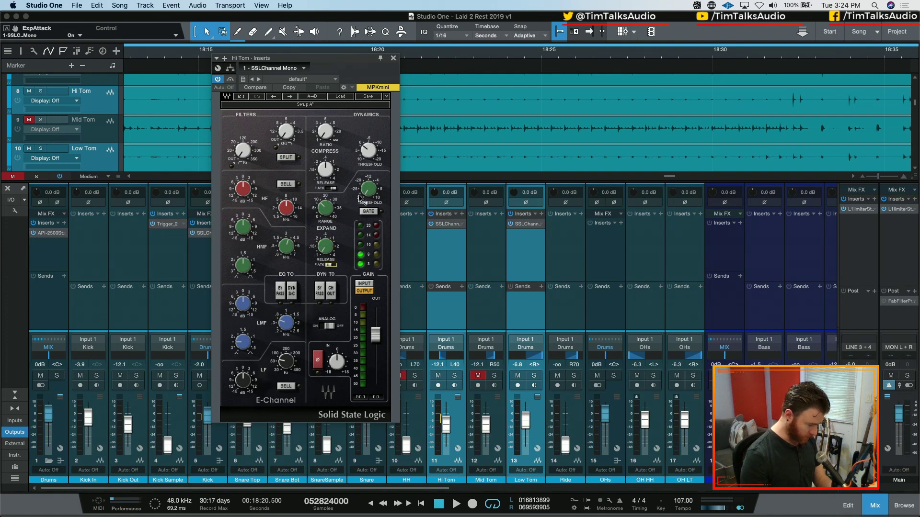
pyautogui.moveTo(368, 190); pyautogui.dragTo(368, 184)
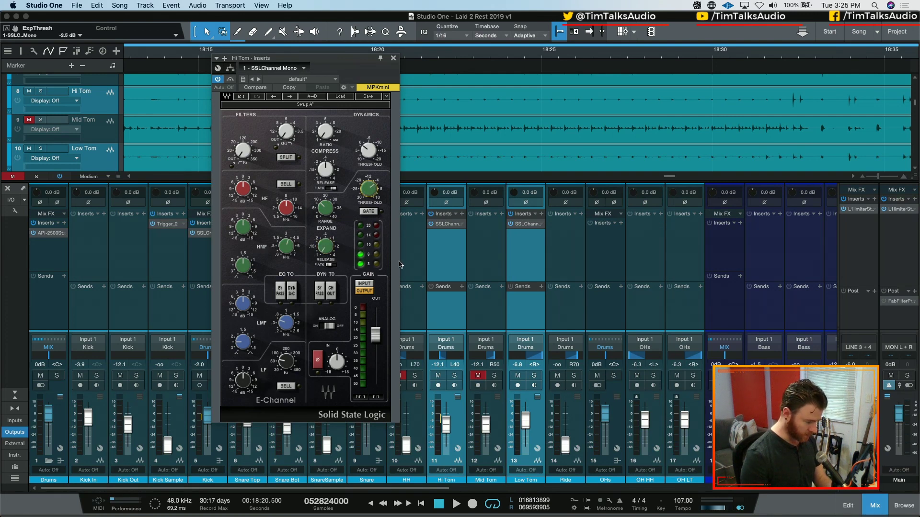
# Step: Replace the Low Tom's SSLChannel with a copy of the Hi Tom's SSLChannel and its settings
pyautogui.rightClick(537, 225)
pyautogui.click(556, 326)
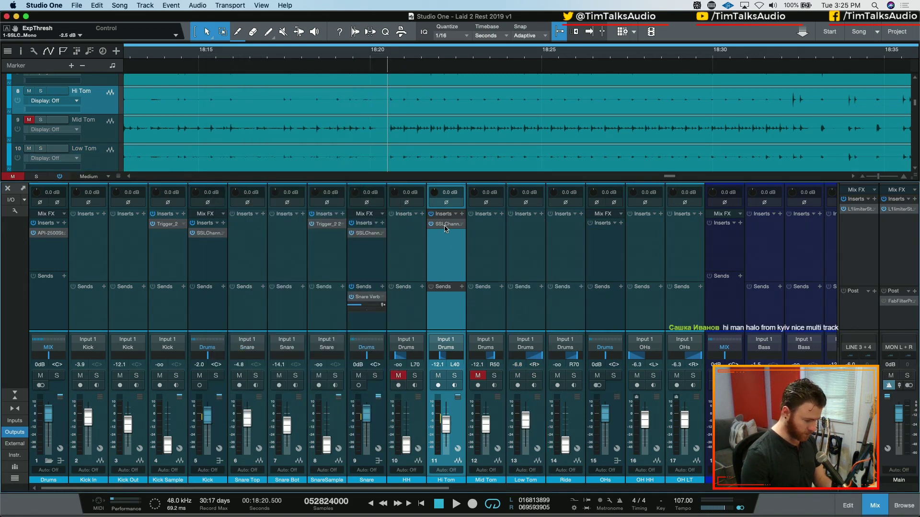
pyautogui.moveTo(448, 224); pyautogui.dragTo(540, 247)
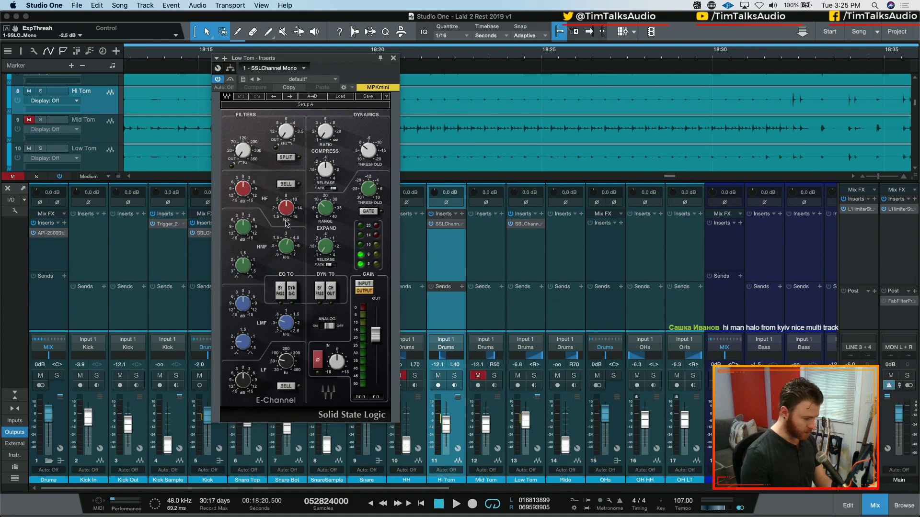
# Step: Solo the Low Tom for a brief listen, then unsolo it
pyautogui.click(534, 376)
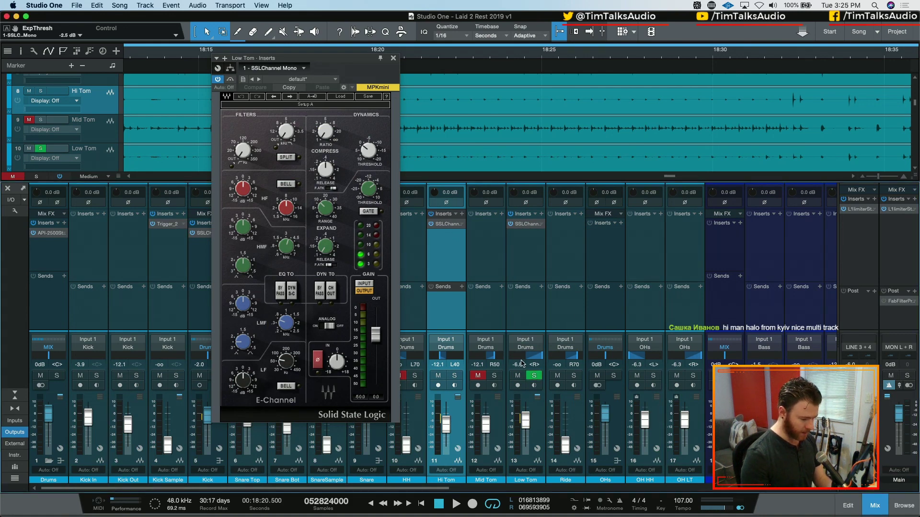
pyautogui.press('space')
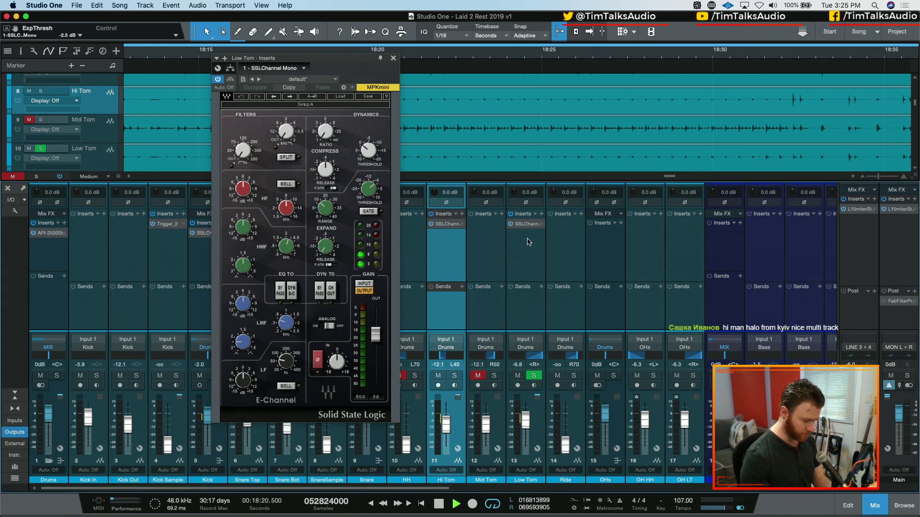
pyautogui.press('space')
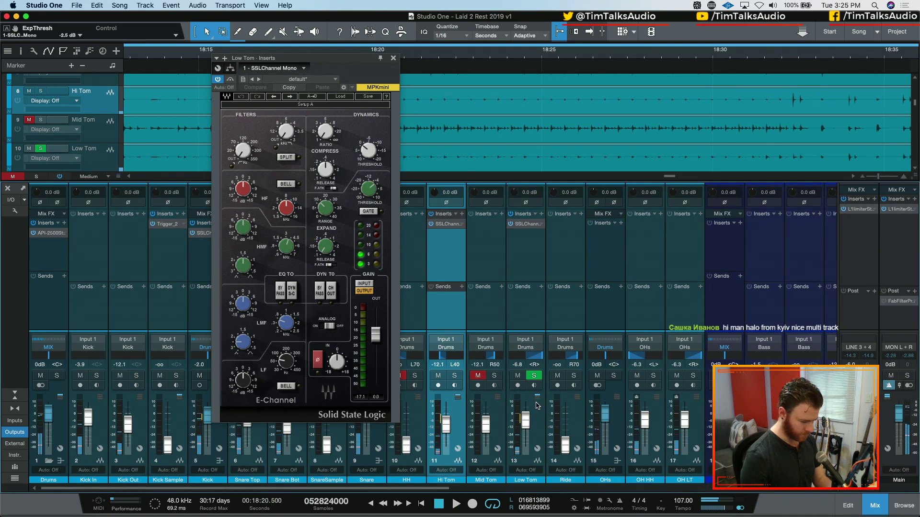
pyautogui.click(535, 376)
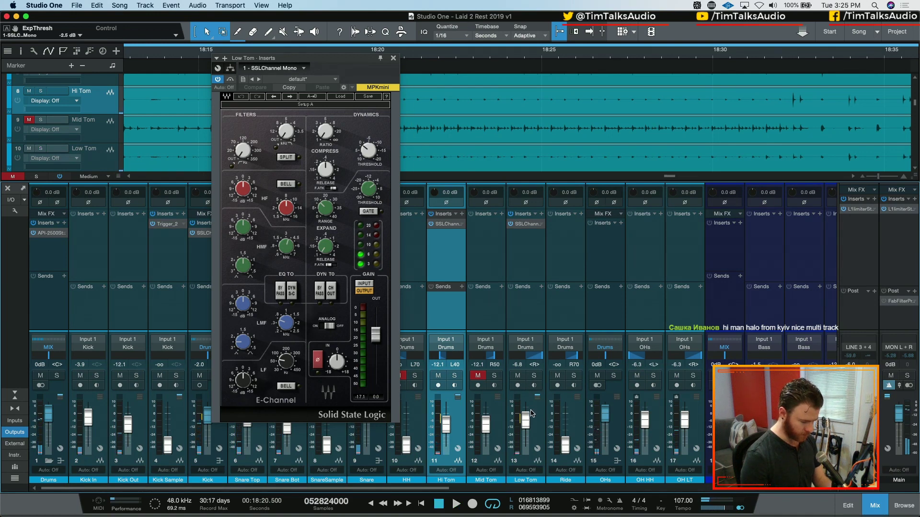
# Step: Solo the Hi Tom and Low Tom together and play the section, comparing their SSLChannel inserts bypassed and active
pyautogui.click(461, 418)
pyautogui.click(454, 375)
pyautogui.press('space')
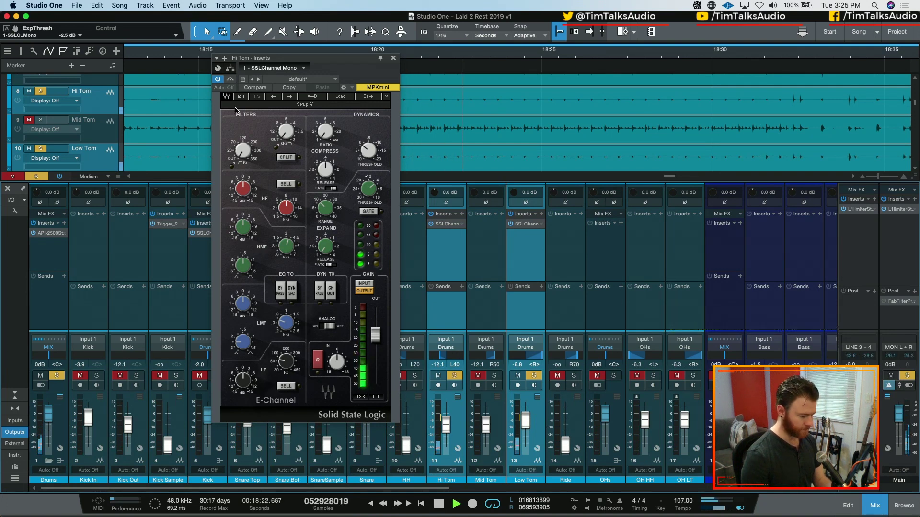
pyautogui.click(431, 224)
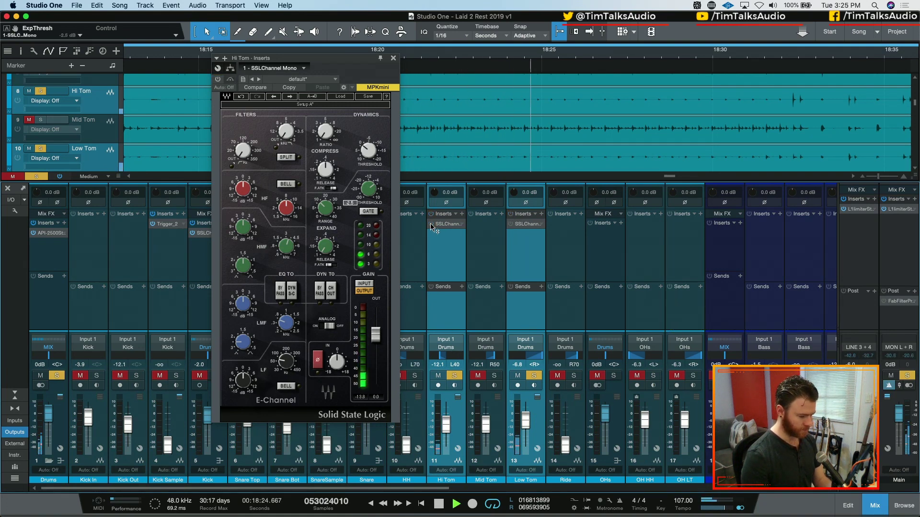
pyautogui.click(431, 223)
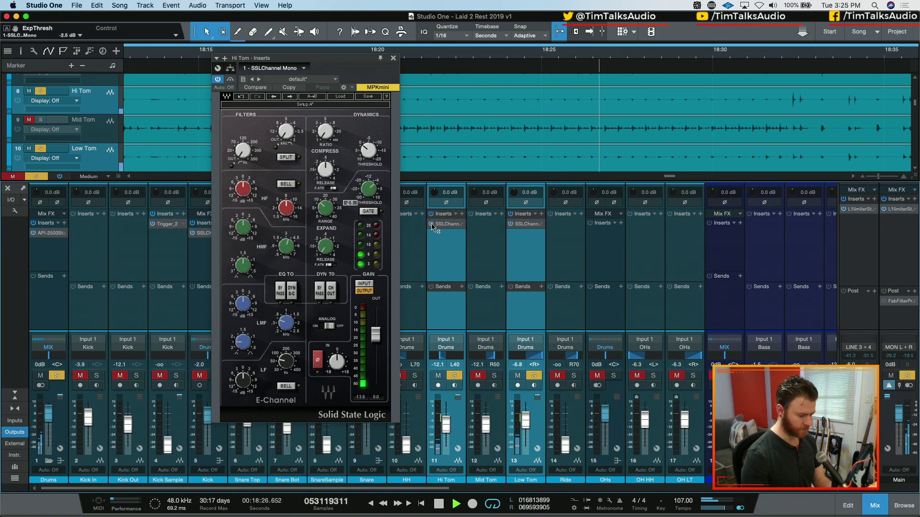
pyautogui.press('space')
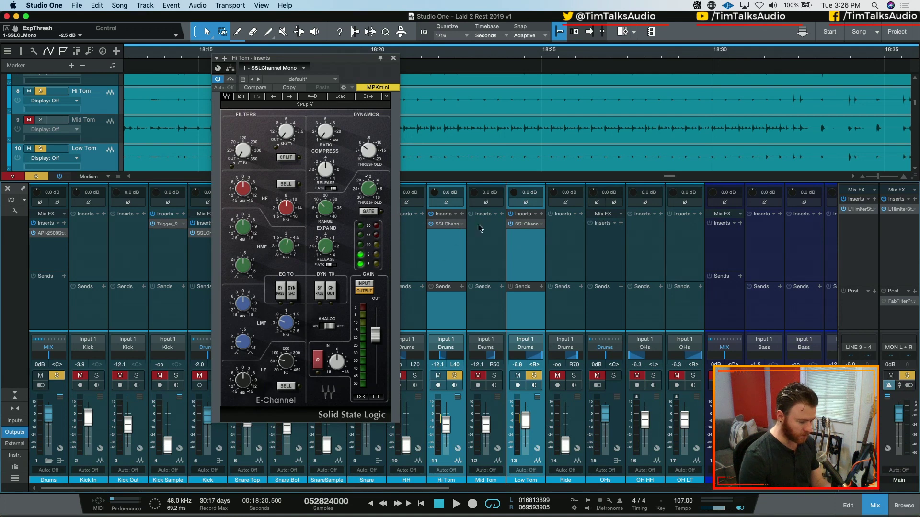
pyautogui.press('space')
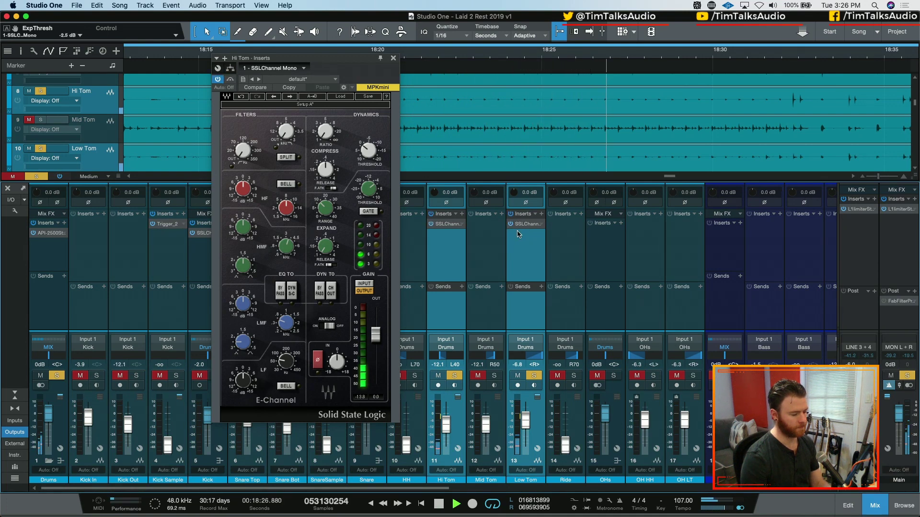
pyautogui.press('space')
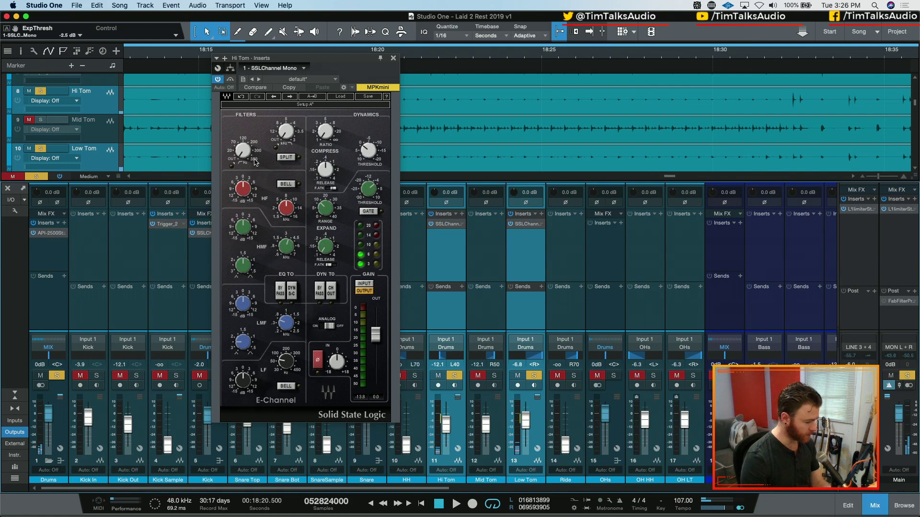
# Step: Set the Hi Tom's SSLChannel high-pass filter to 70 Hz and copy the updated plug-in to the Low Tom
pyautogui.click(454, 267)
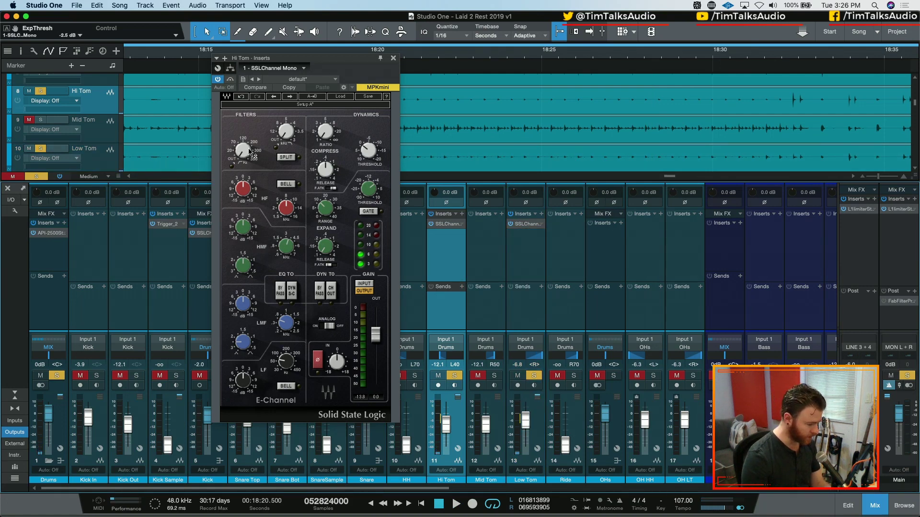
pyautogui.moveTo(251, 149)
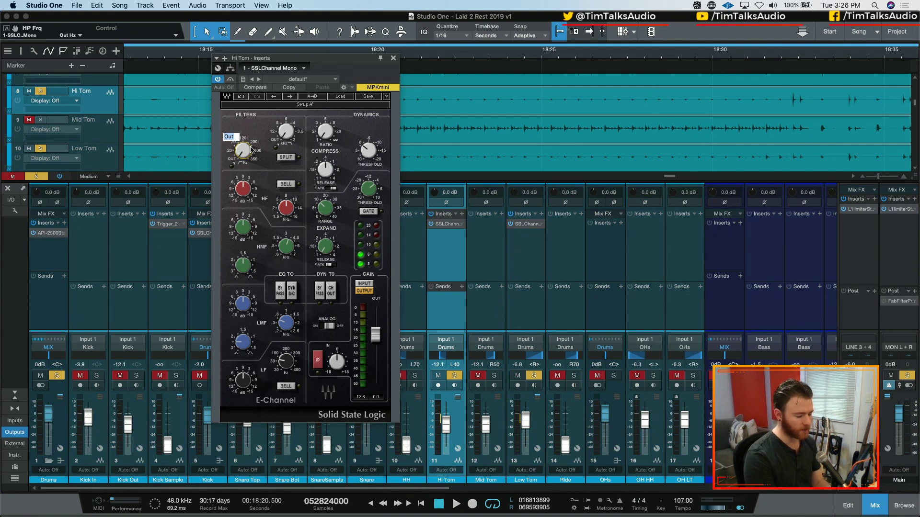
pyautogui.moveTo(251, 150); pyautogui.dragTo(251, 142)
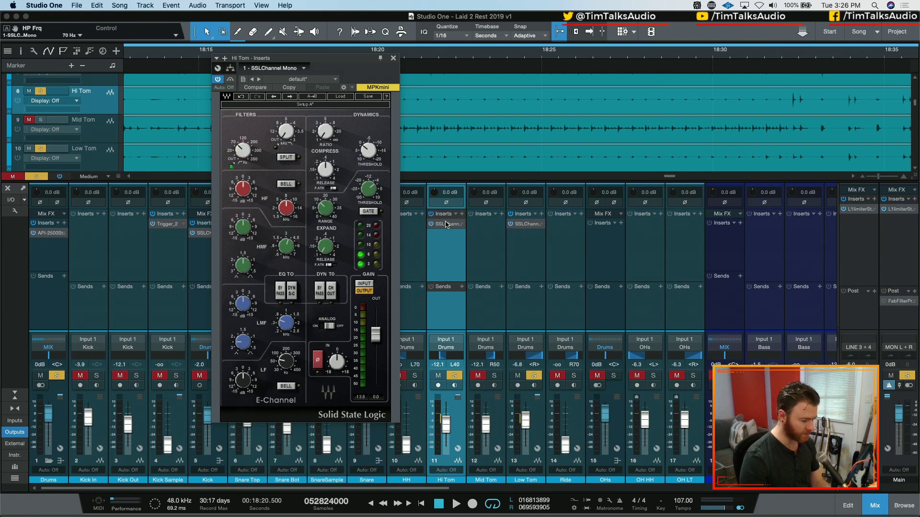
pyautogui.click(526, 224)
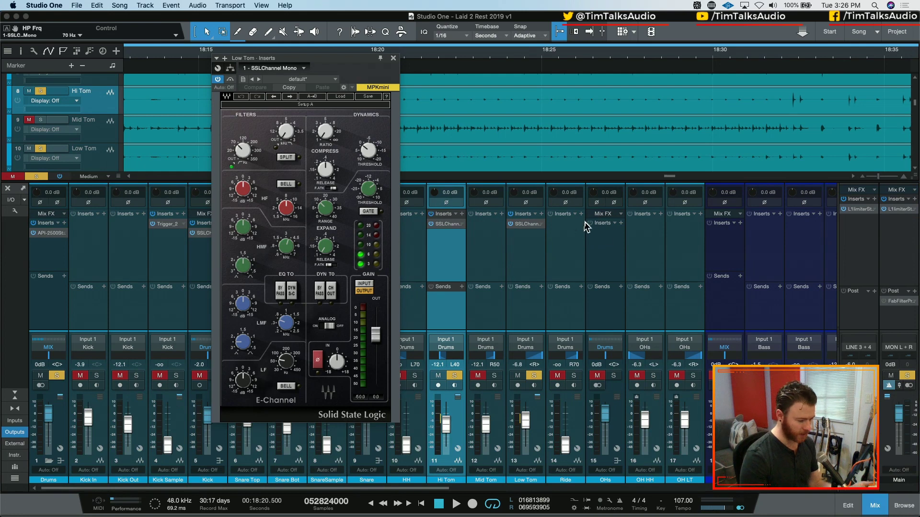
# Step: Play the soloed Hi Tom and Low Tom, compare their SSLChannel inserts bypassed and active, then unsolo both channels
pyautogui.click(530, 258)
pyautogui.click(498, 256)
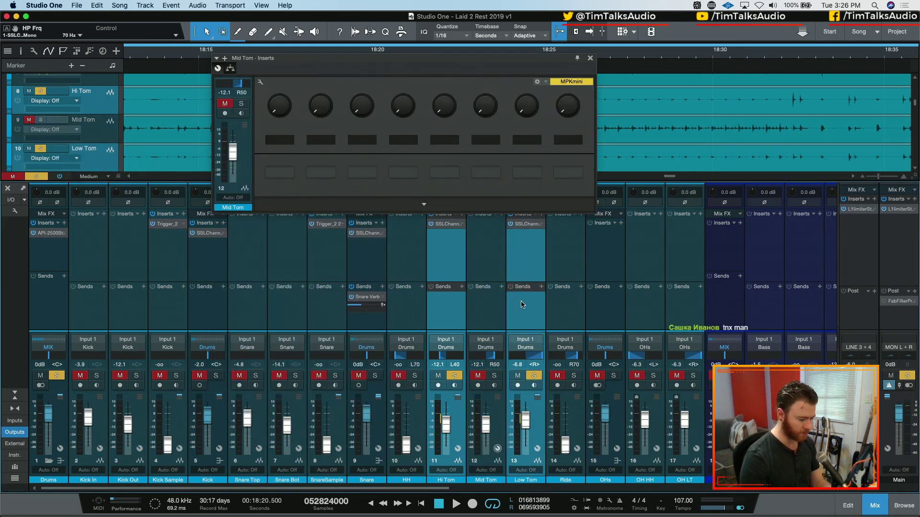
pyautogui.click(525, 257)
pyautogui.click(449, 258)
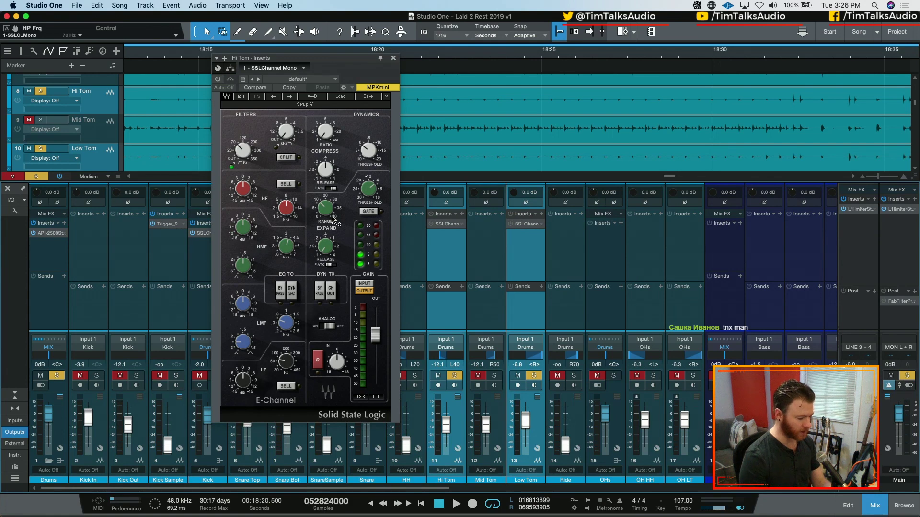
pyautogui.press('space')
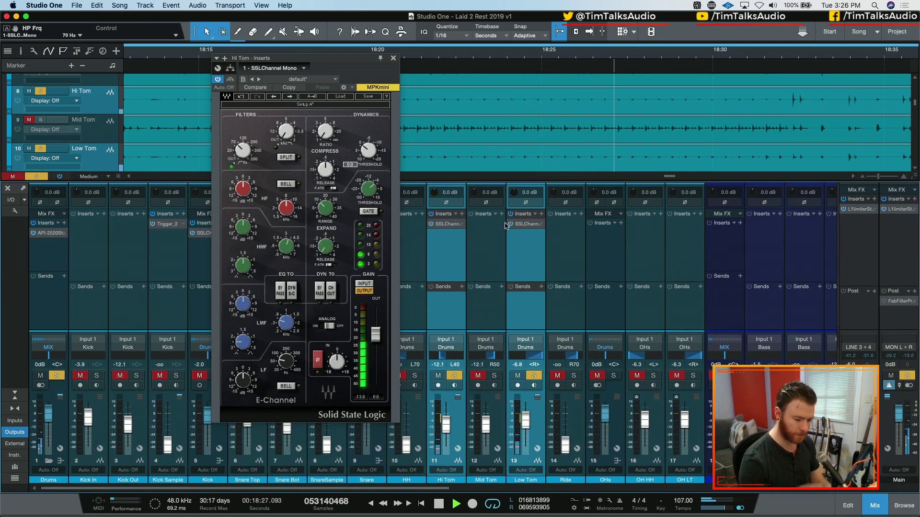
pyautogui.press('space')
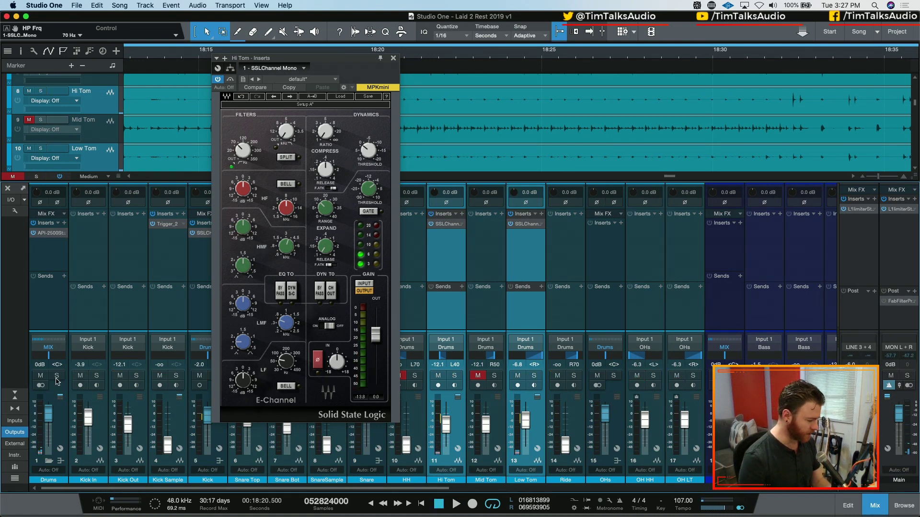
# Step: Solo the Drums bus during playback, select every channel from Drums through OH LT, and close the open inserts window
pyautogui.press('s')
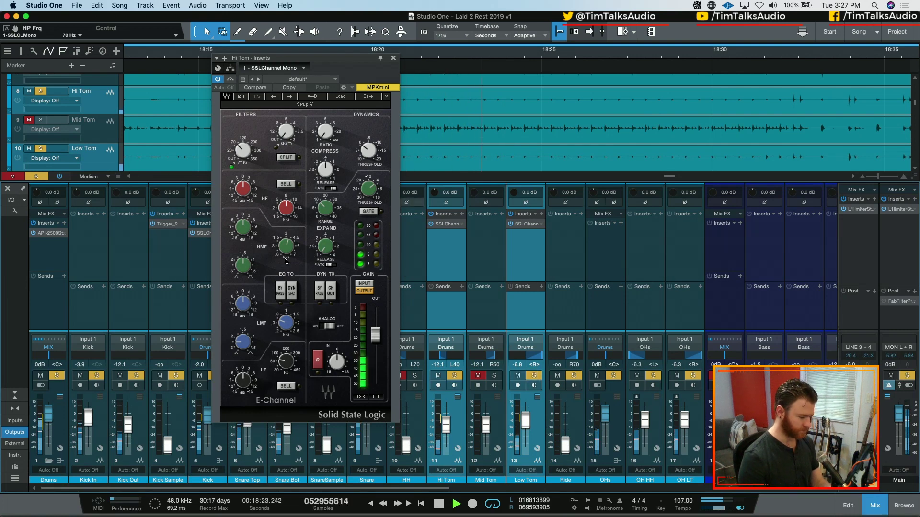
pyautogui.click(61, 257)
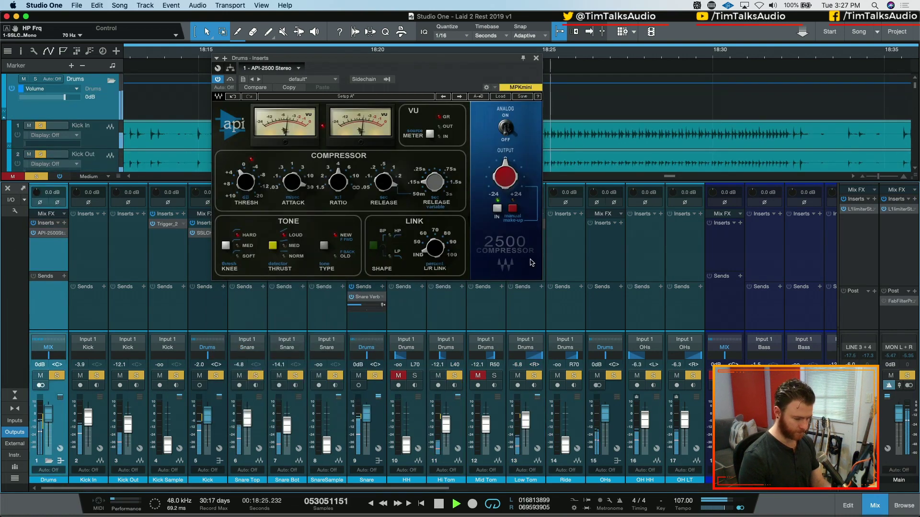
pyautogui.click(685, 259)
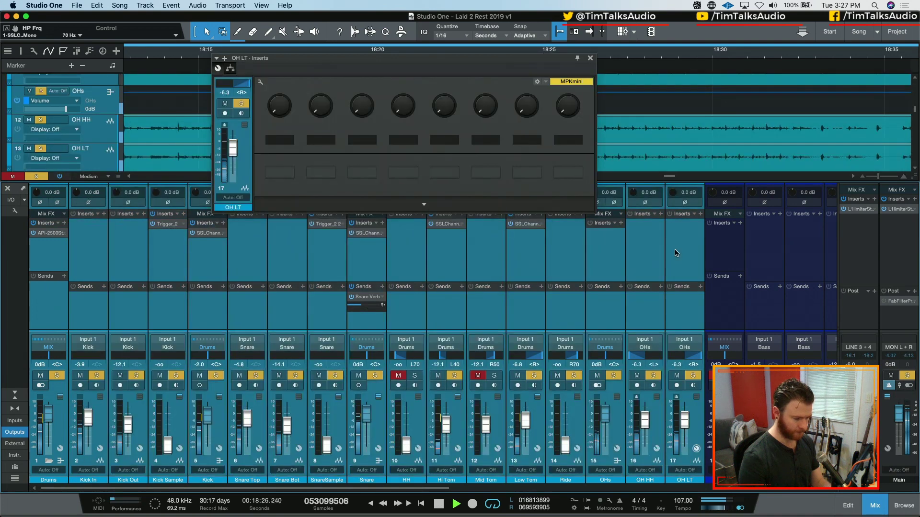
pyautogui.click(590, 58)
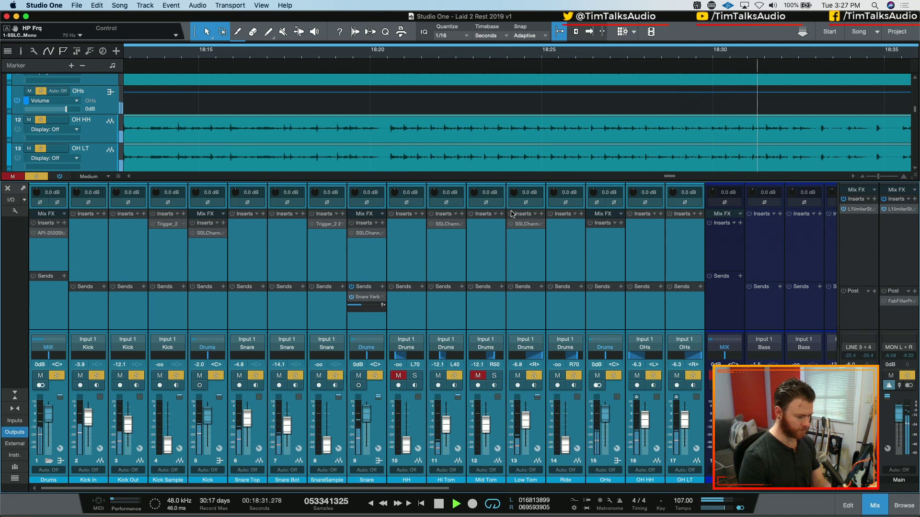
# Step: Play the soloed drums repeatedly, compare all selected channels' inserts bypassed and active, reactivate them, and unsolo the drums
pyautogui.press('space')
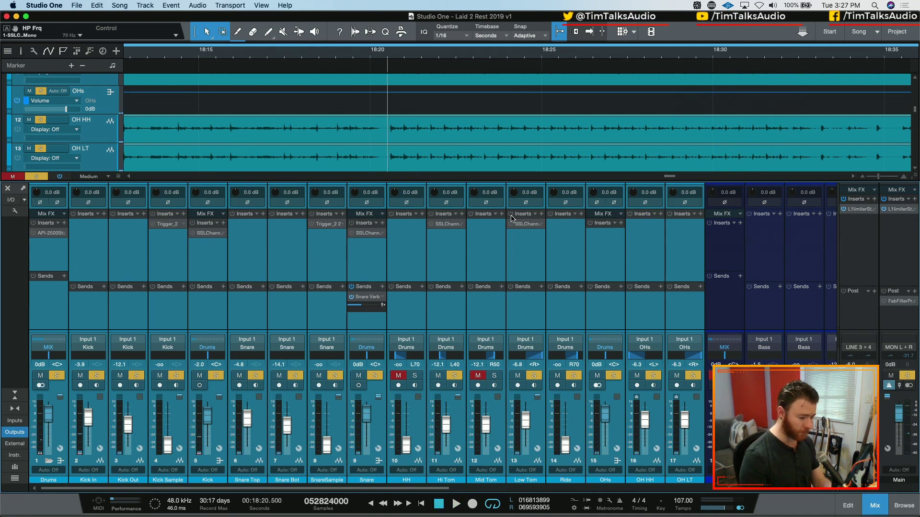
pyautogui.press('space')
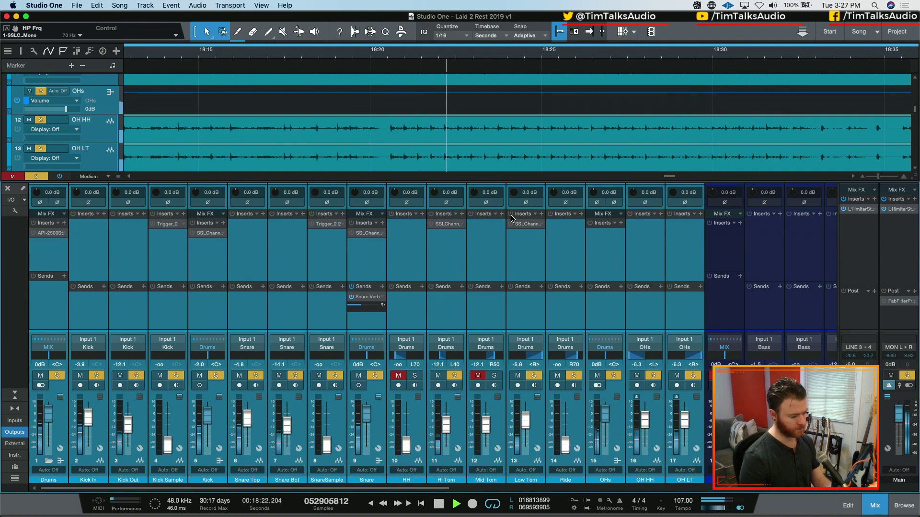
pyautogui.press('space')
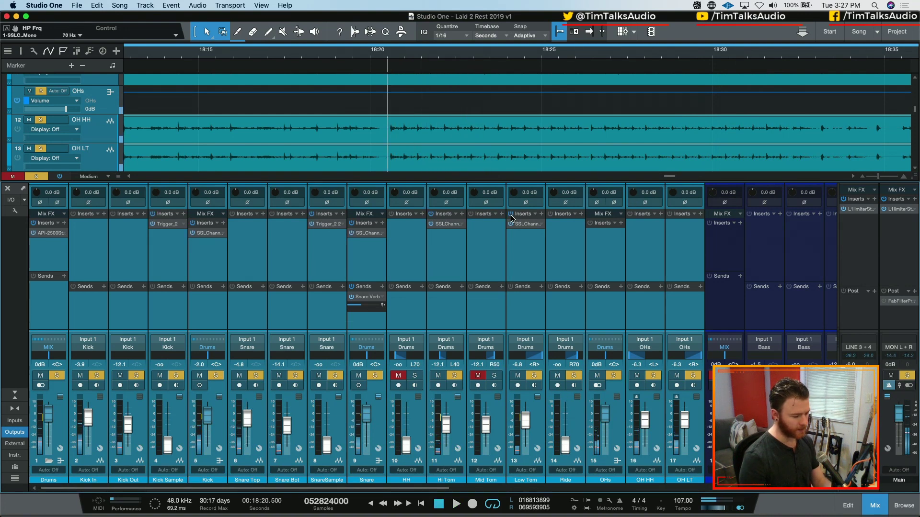
pyautogui.press('space')
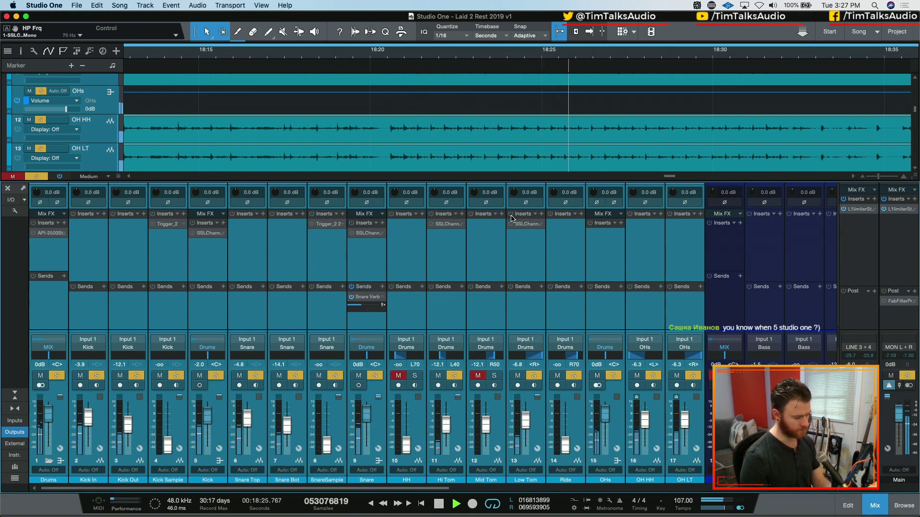
pyautogui.click(511, 215)
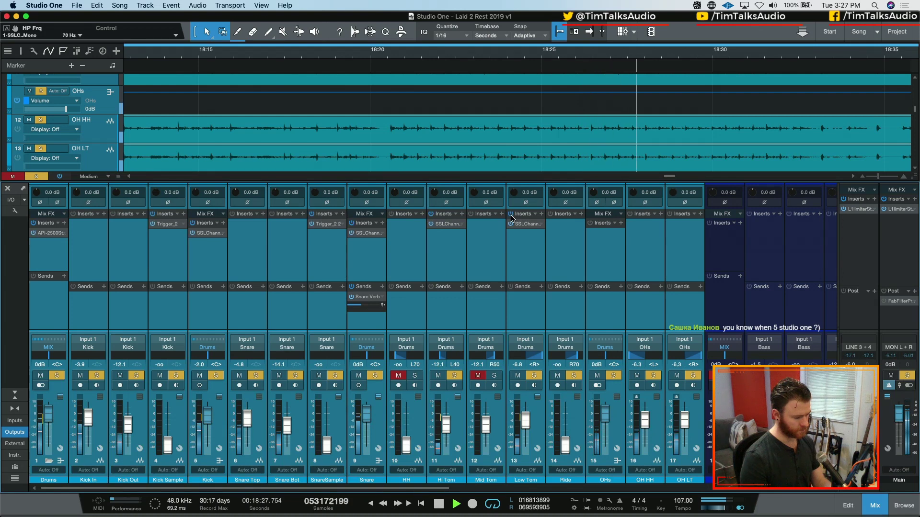
pyautogui.press('space')
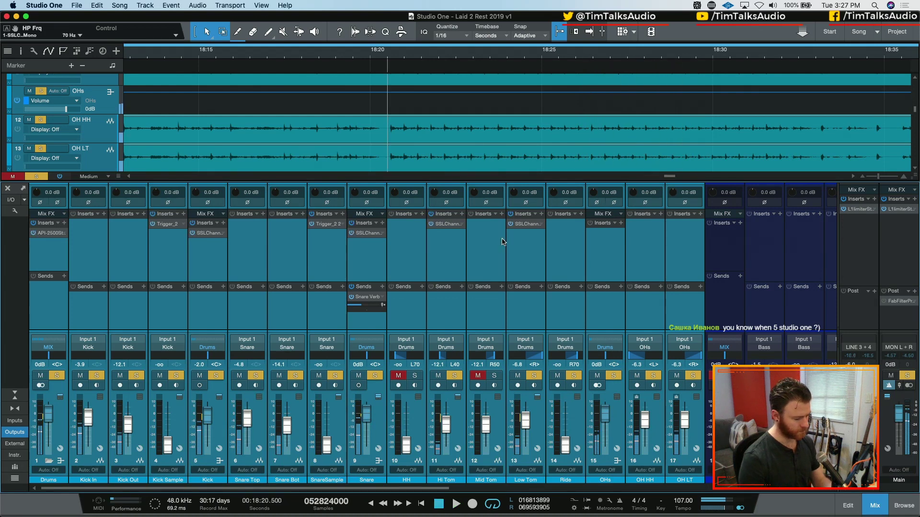
pyautogui.keyDown('alt'); pyautogui.click(58, 376); pyautogui.keyUp('alt')
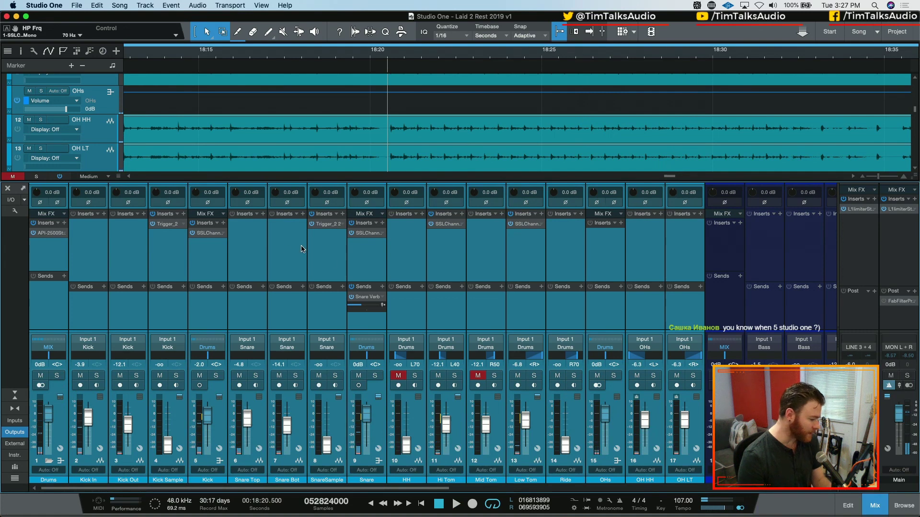
# Step: Review the Kick bus and the Hi Tom through Low Tom channels, and select the OHs bus
pyautogui.click(217, 253)
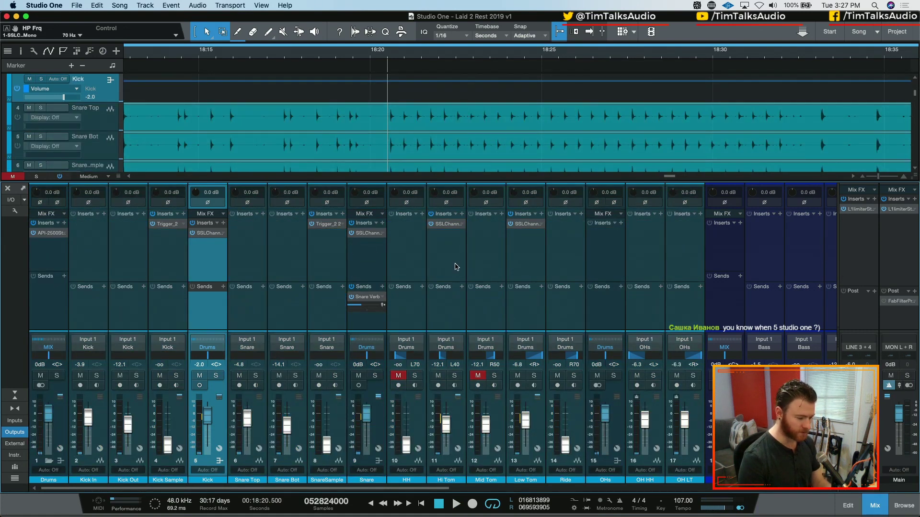
pyautogui.click(464, 259)
pyautogui.keyDown('shift'); pyautogui.click(516, 259); pyautogui.keyUp('shift')
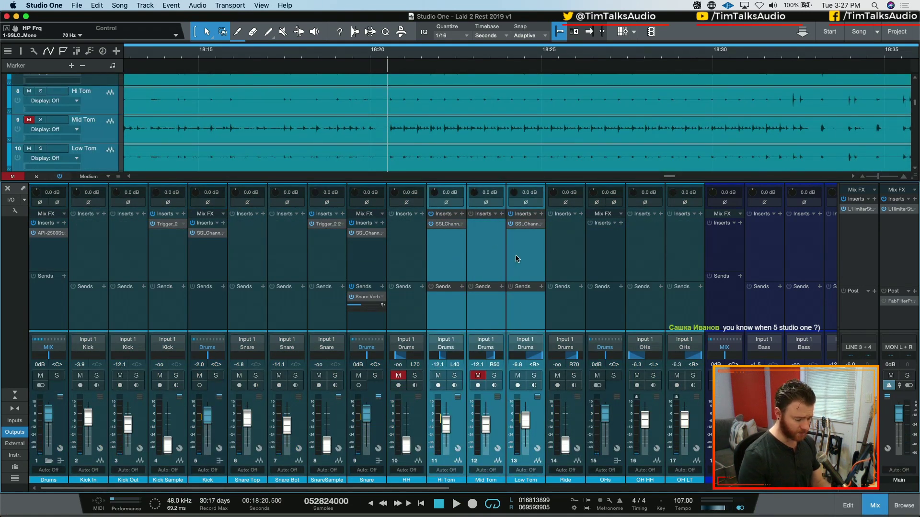
pyautogui.click(613, 258)
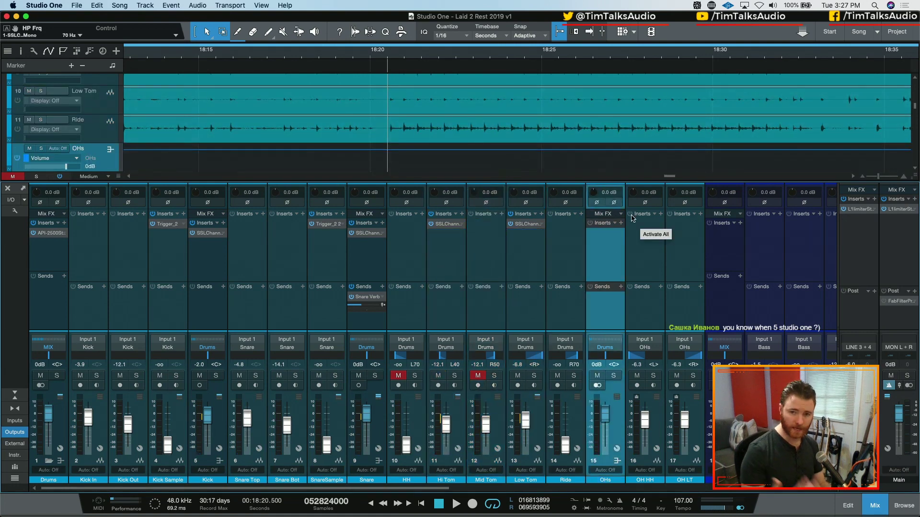